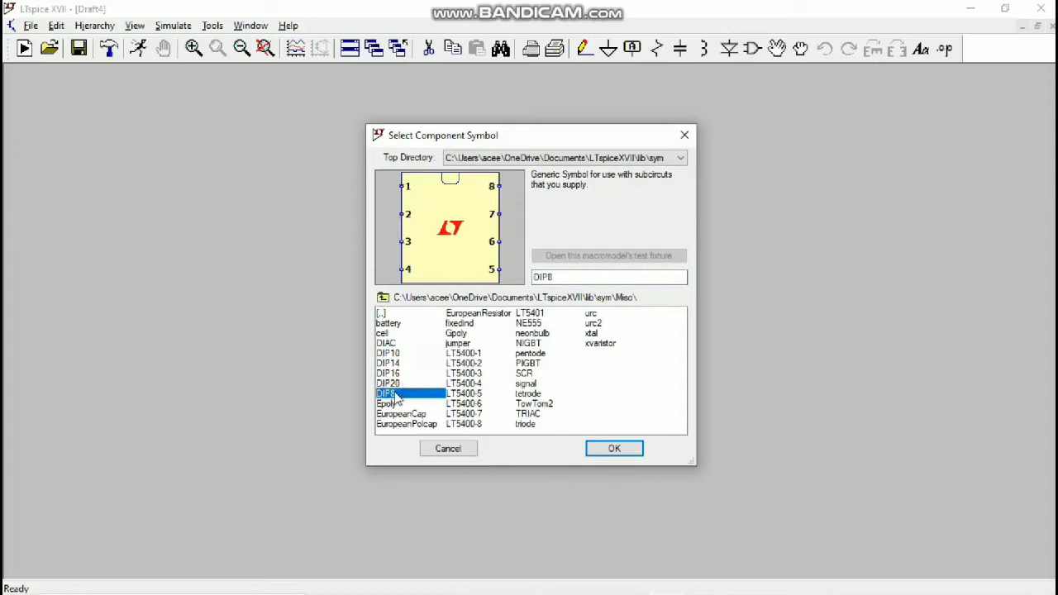
- Place three DIP8 symbols in a vertical column on the schematic
left_click(614, 450)
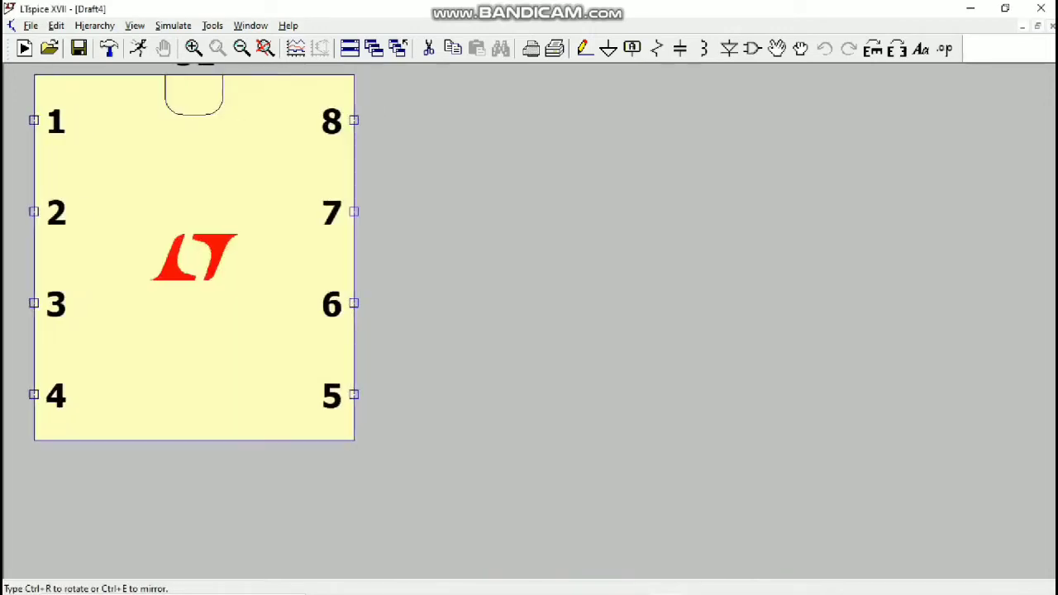
left_click(268, 307)
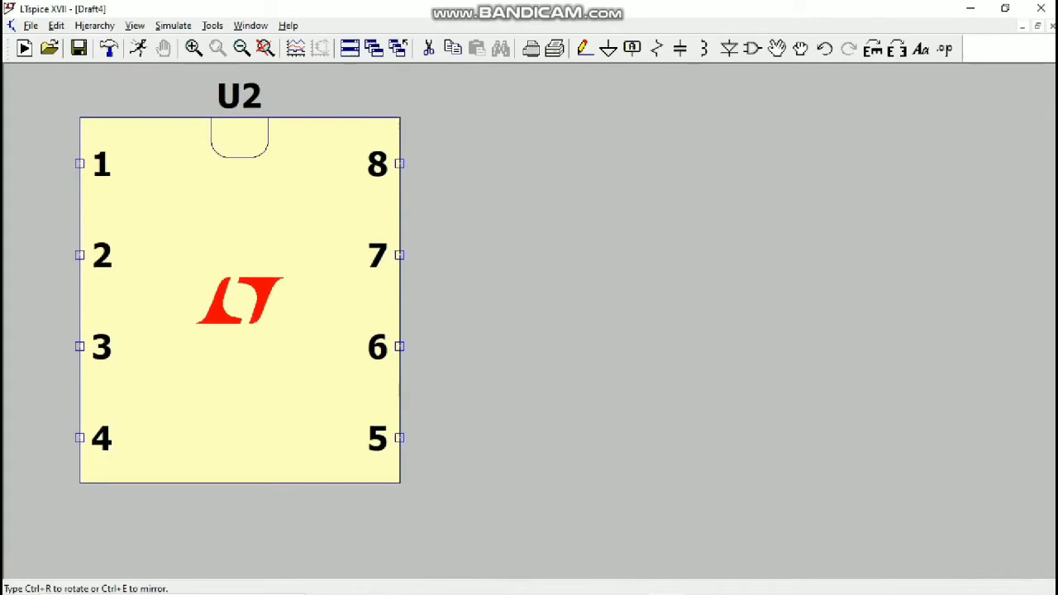
left_click(239, 273)
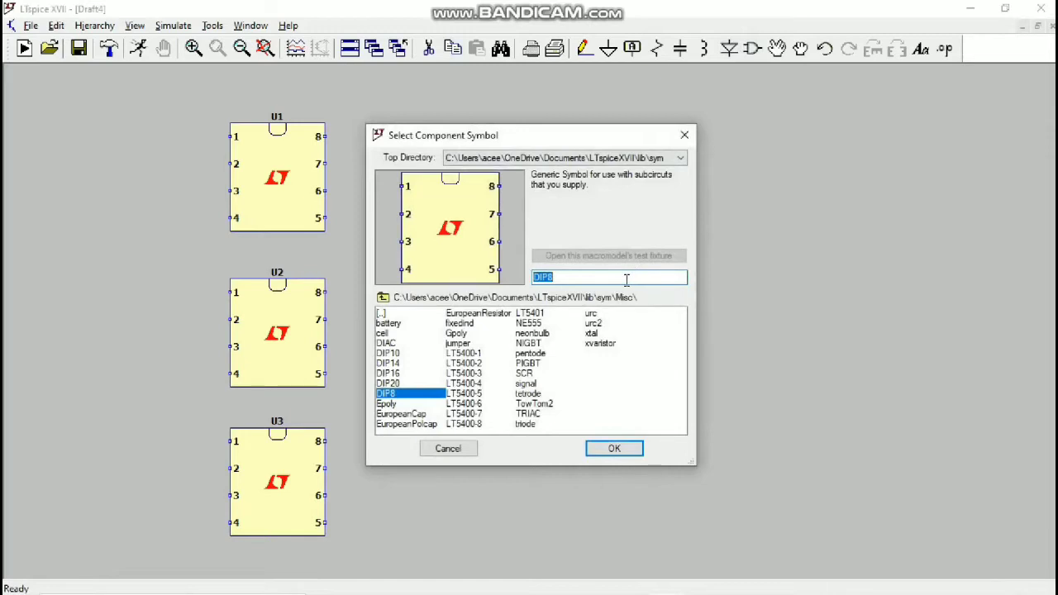
- Place six LT1057 op-amps, two in a row beside each DIP8 chip
type("LT")
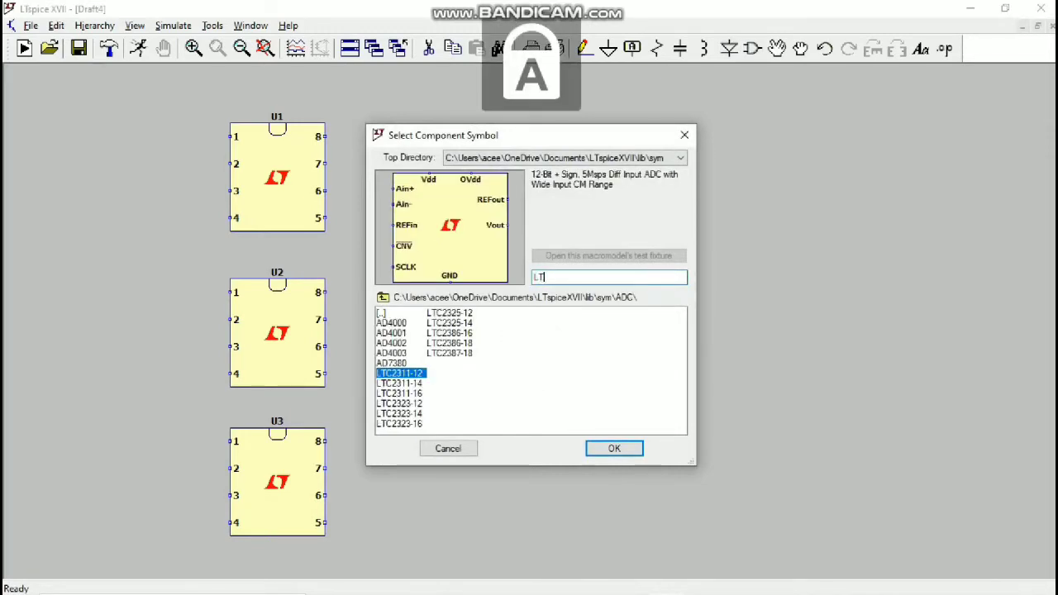
type("1")
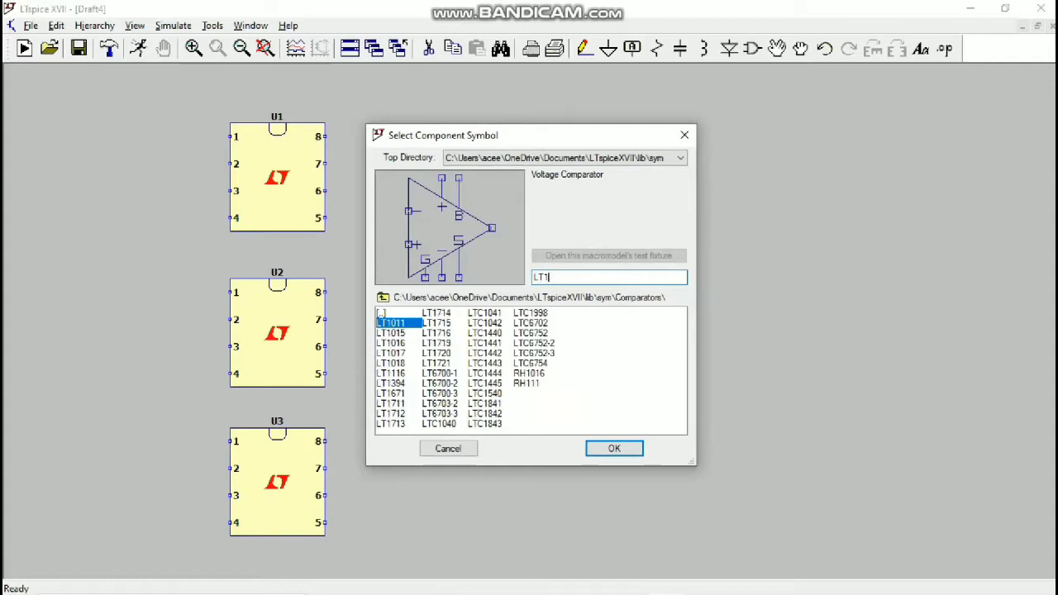
type("057")
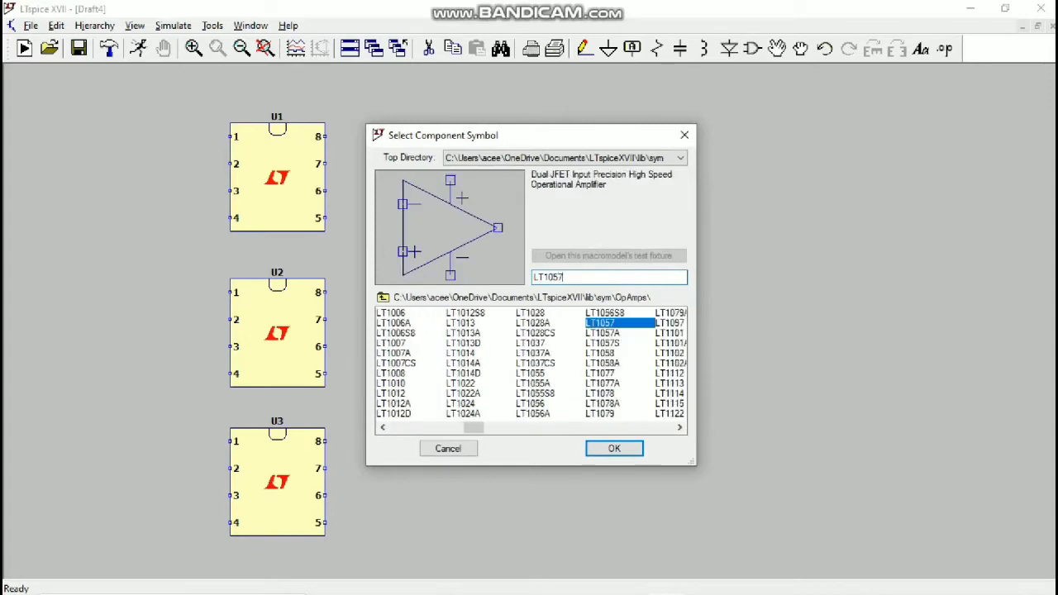
left_click(619, 448)
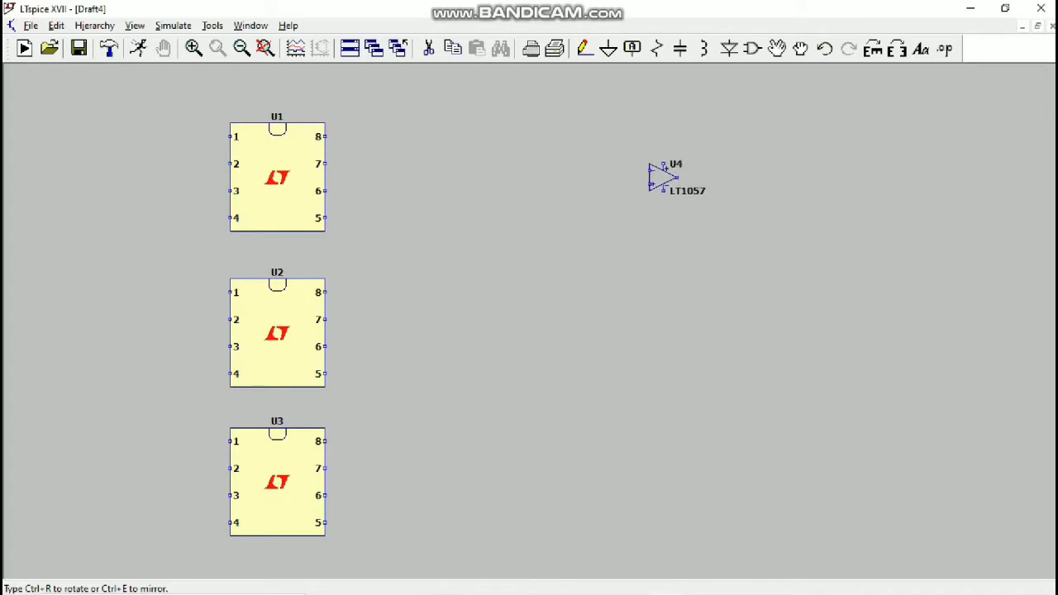
left_click(661, 177)
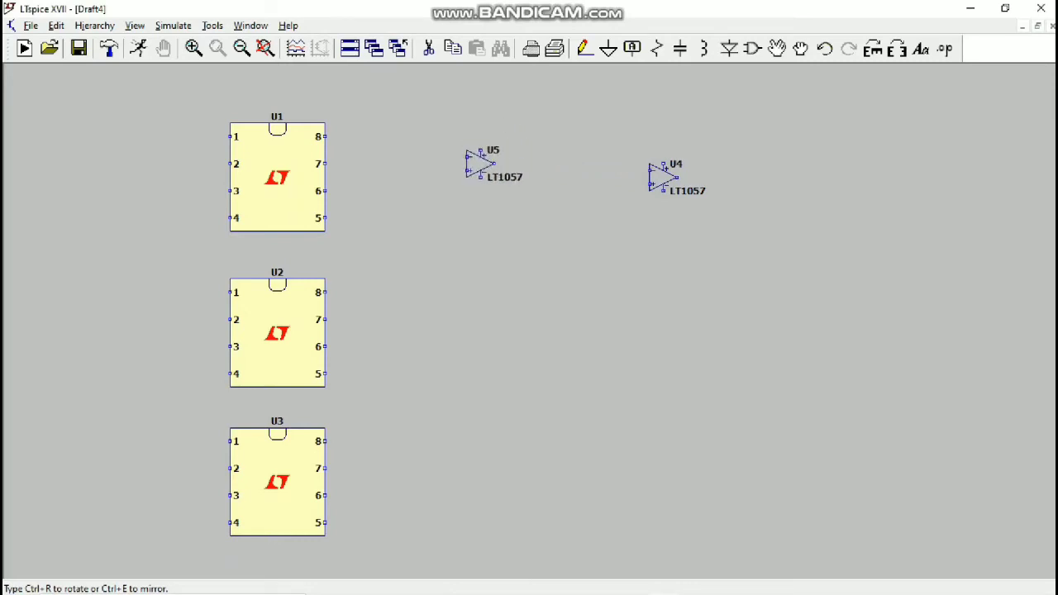
left_click(486, 176)
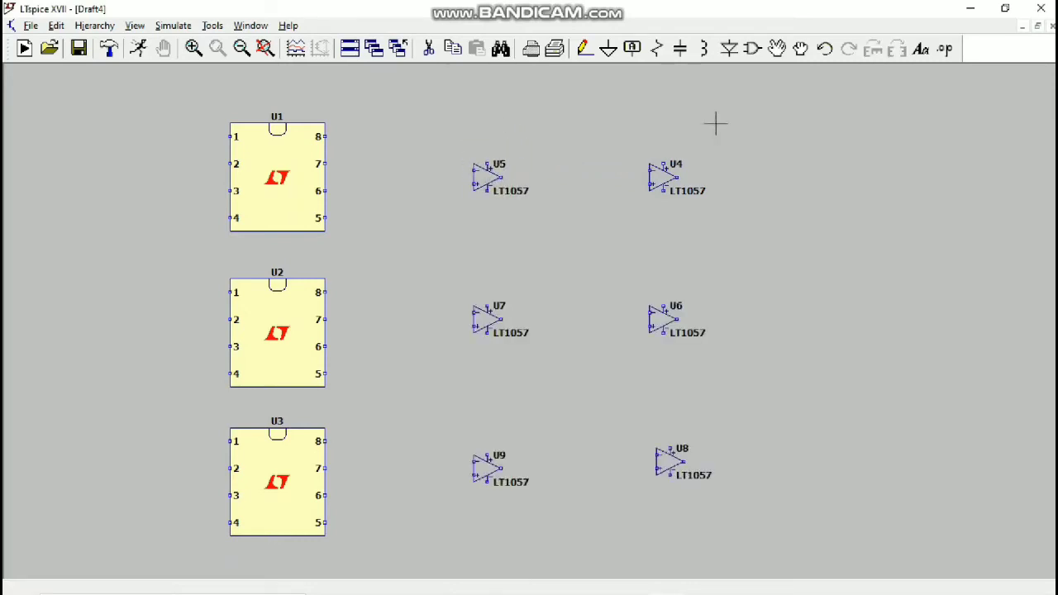
- Place a ground symbol below and just before each of the six LT1057 op-amps
left_click(608, 49)
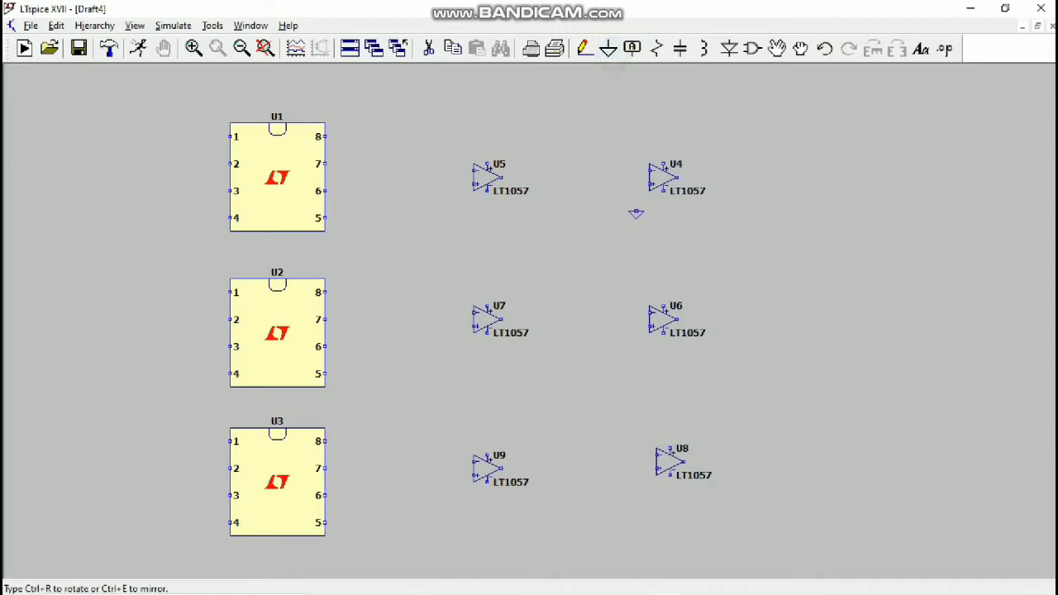
left_click(635, 213)
left_click(453, 207)
left_click(446, 347)
left_click(635, 349)
left_click(446, 496)
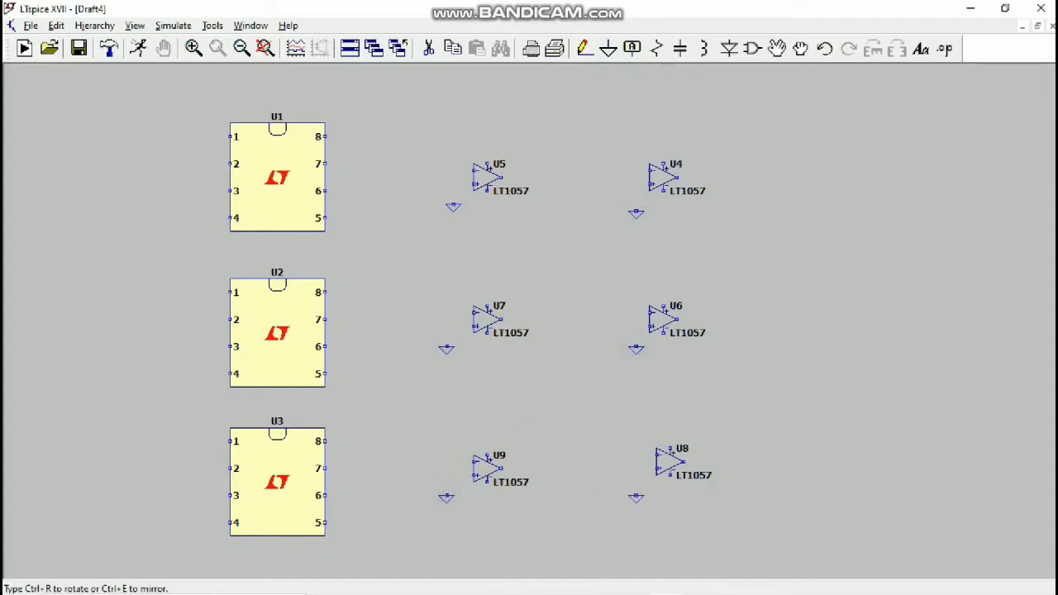
left_click(650, 502)
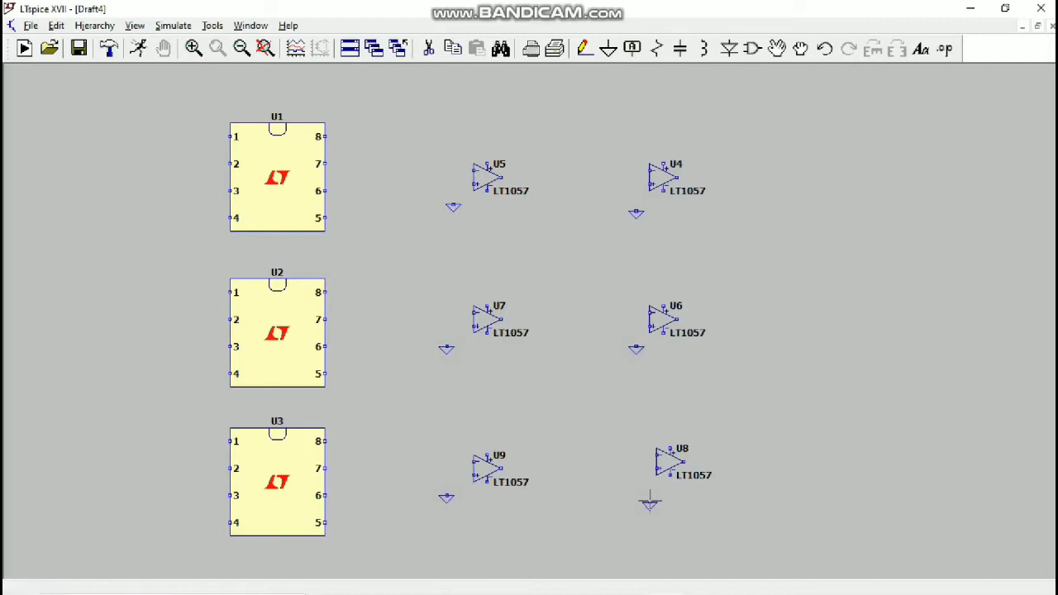
- Wire the non-inverting input of each op-amp to its ground symbol
left_click(583, 49)
left_click(453, 204)
left_click(474, 184)
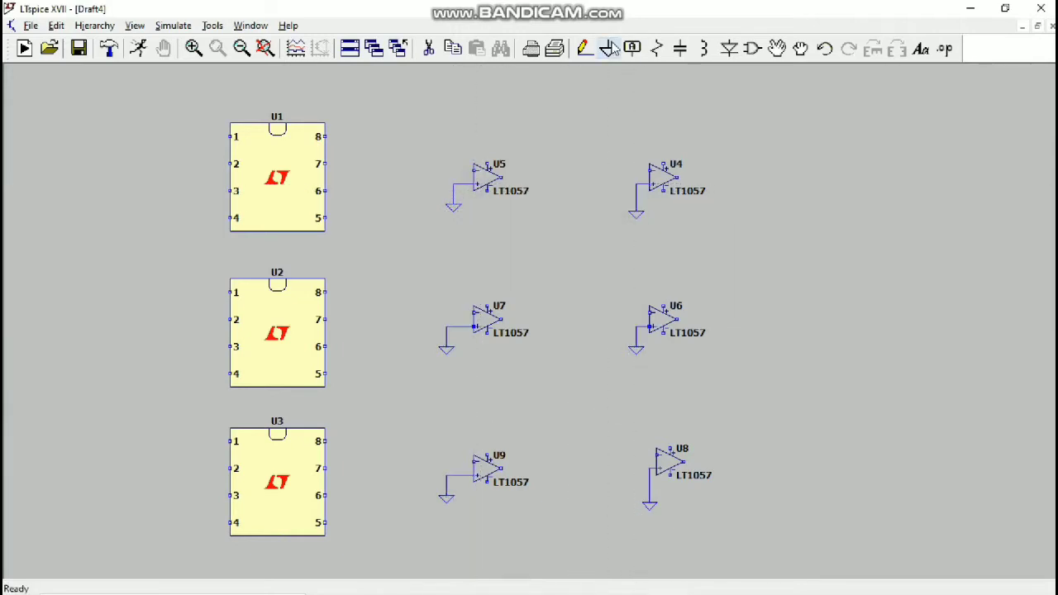
- Place ground symbols beside the three DIP8 chips, one each near pins 2, 4 and 6
left_click(608, 48)
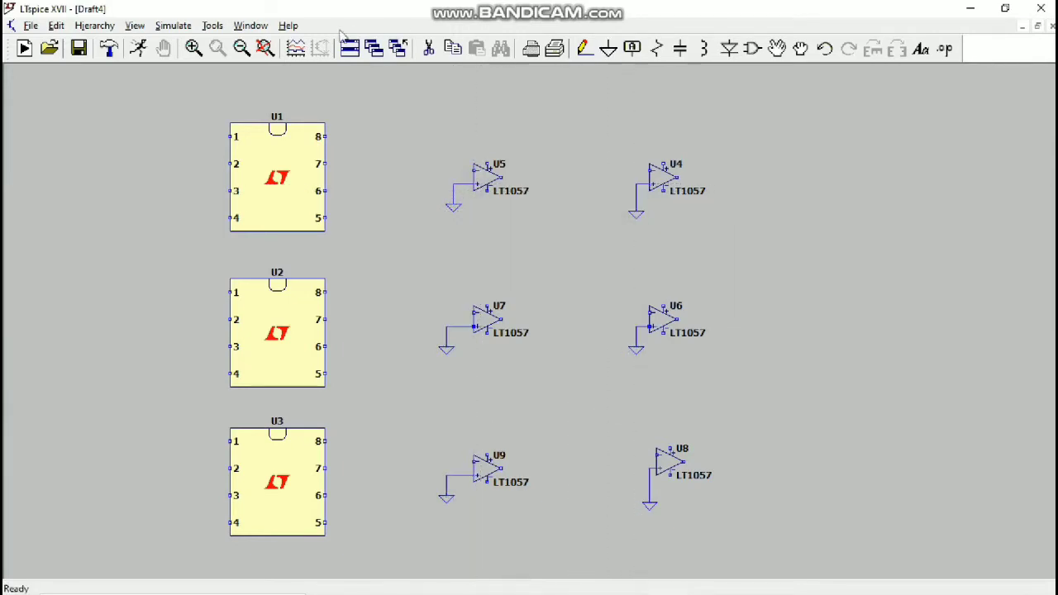
left_click(189, 172)
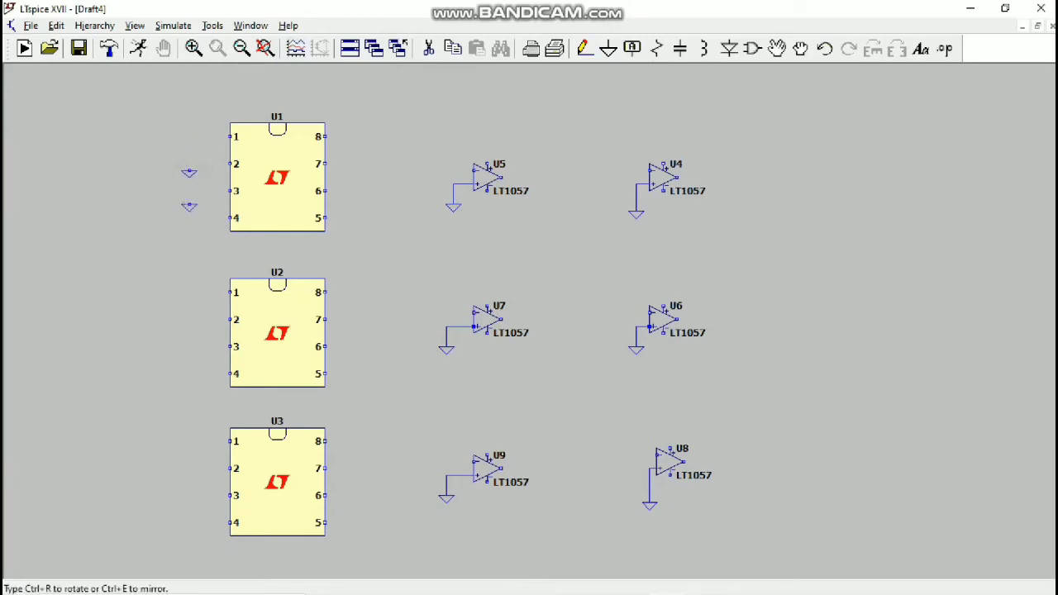
left_click(189, 230)
left_click(352, 204)
left_click(189, 325)
left_click(190, 386)
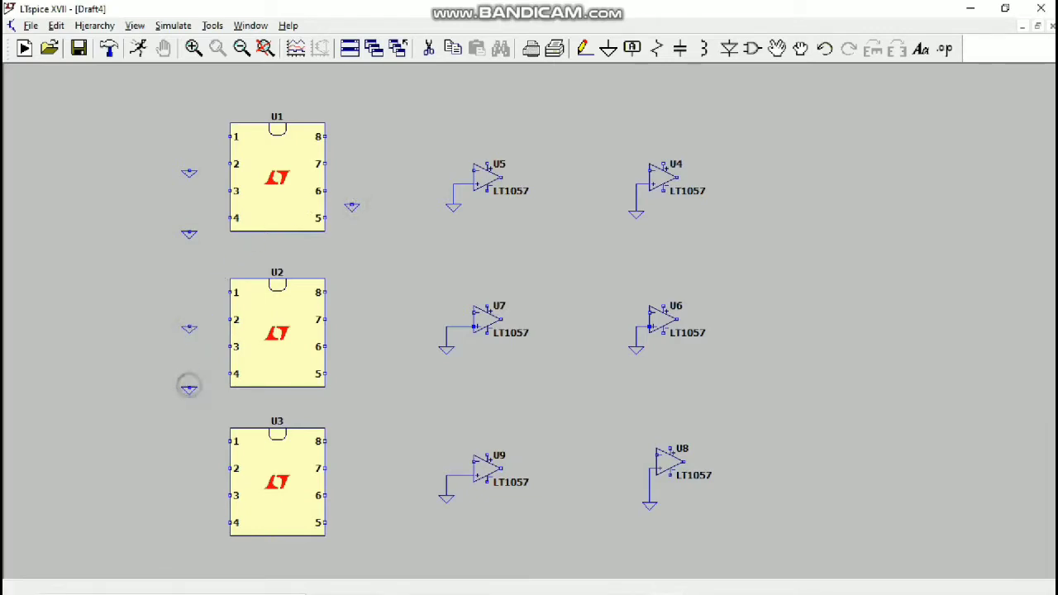
left_click(357, 354)
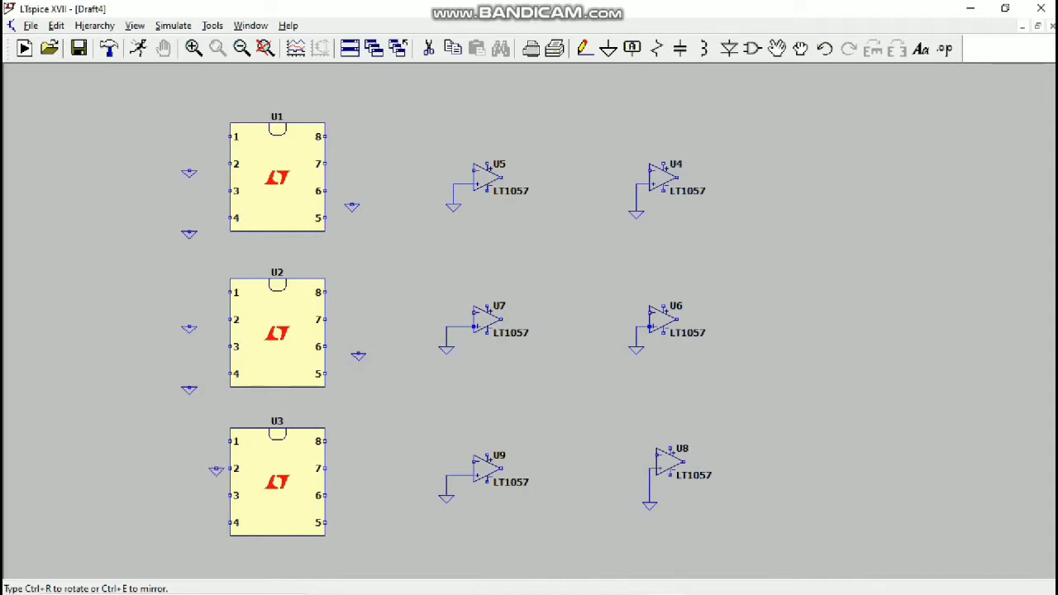
left_click(196, 478)
left_click(195, 538)
left_click(352, 511)
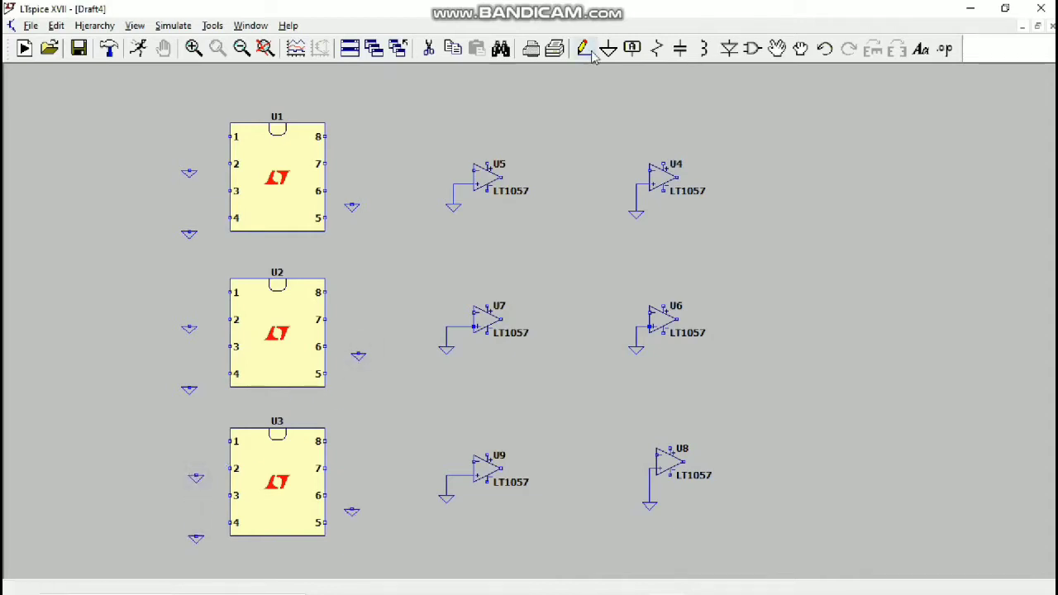
- Wire the grounds to pins 2 and 4 of all three DIP8 chips and to pin 6 of U2 and U3
left_click(584, 48)
left_click(189, 164)
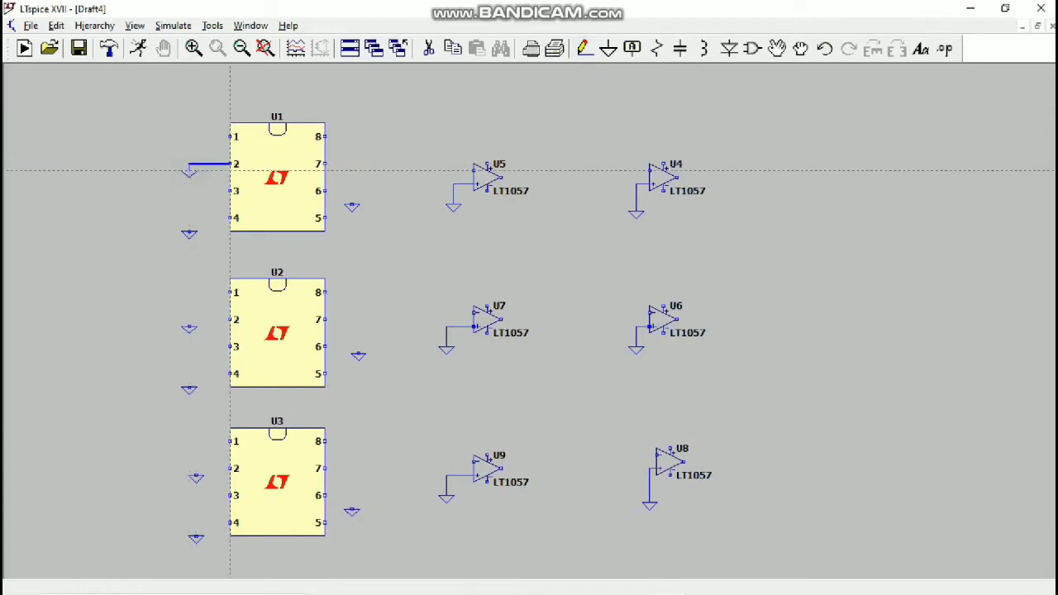
left_click(231, 164)
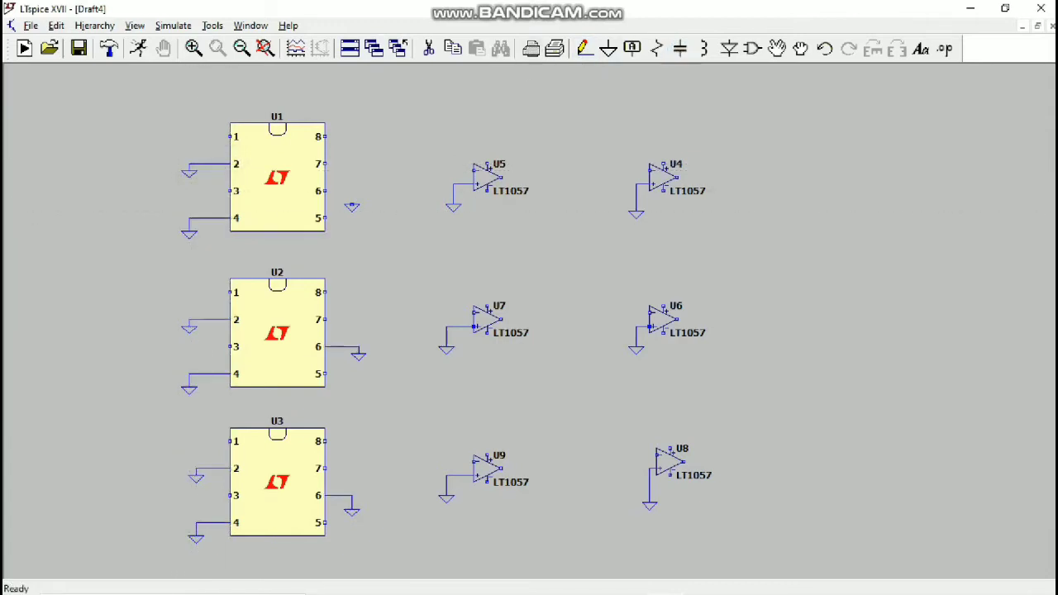
- Place three horizontal capacitors, one above each of the op-amps U5, U7 and U9
key("c")
key("ctrl+r")
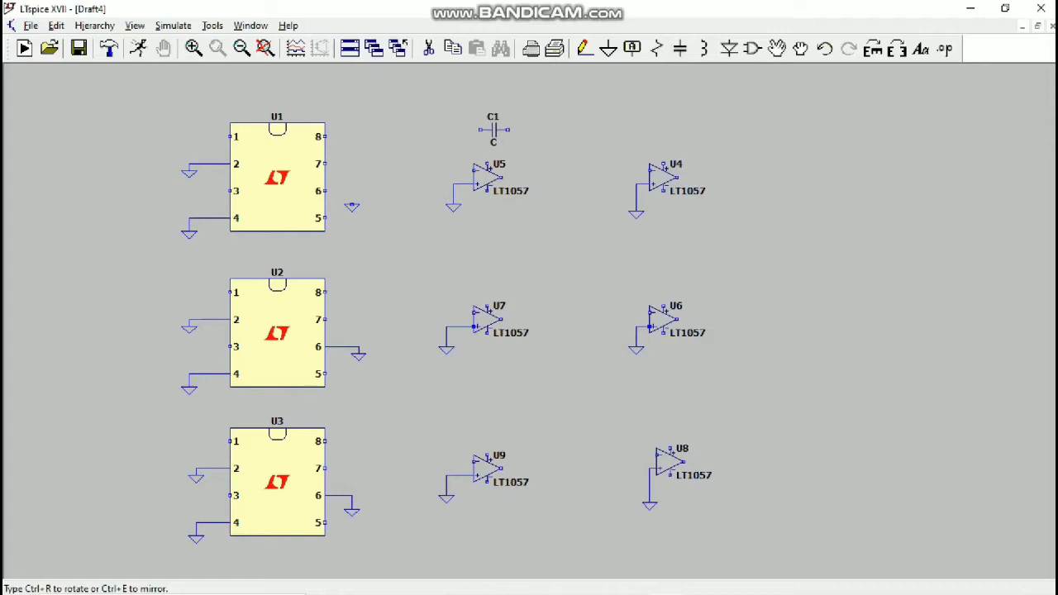
left_click(493, 129)
left_click(493, 271)
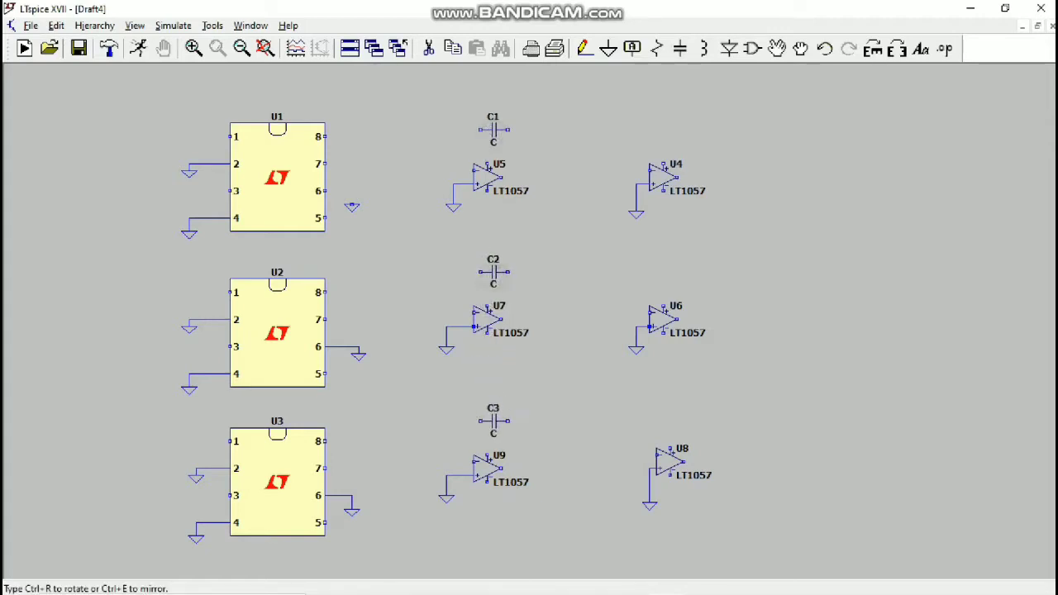
left_click(493, 420)
key("Escape")
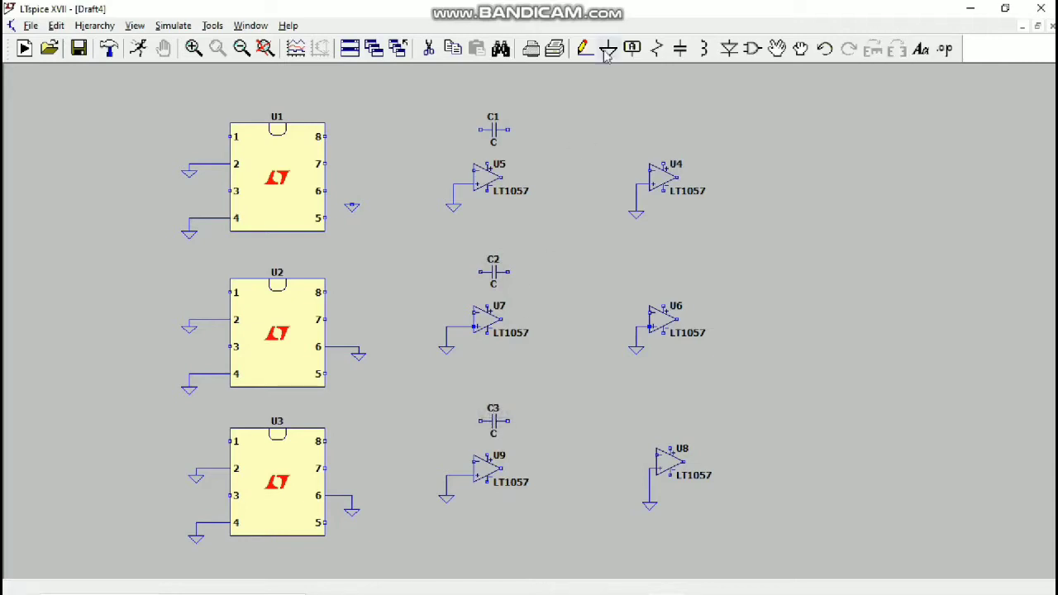
- Place four horizontal resistors in the first row: one above U4, one before U4's input and two before U5
left_click(659, 49)
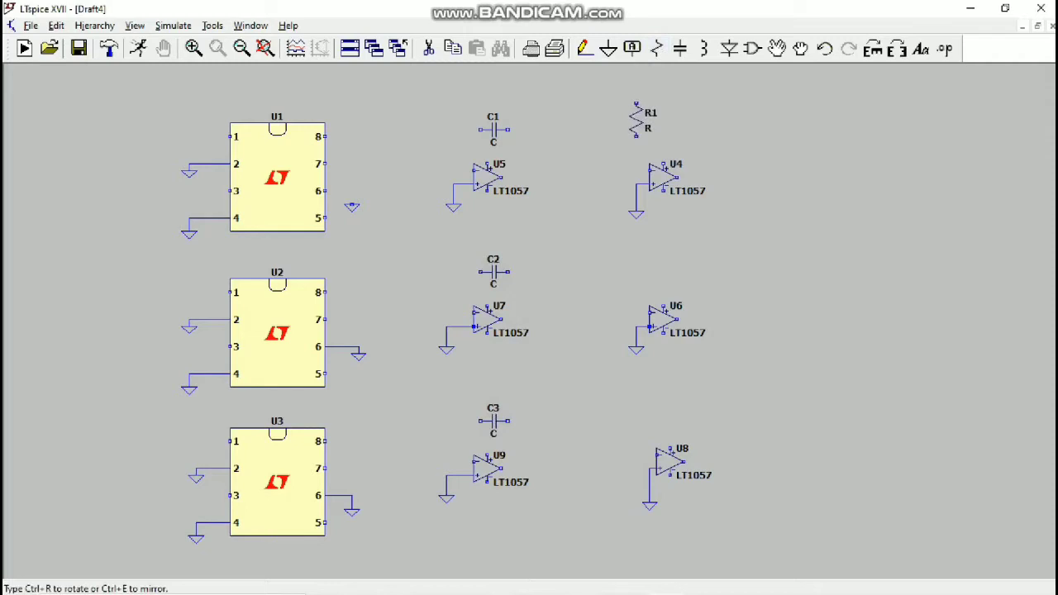
key("ctrl+r")
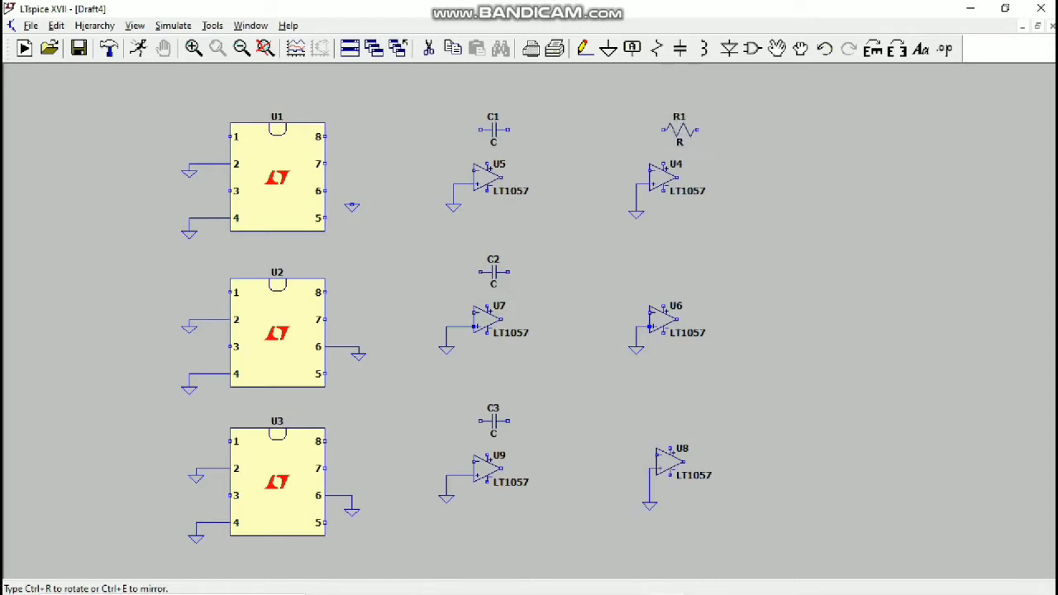
left_click(679, 137)
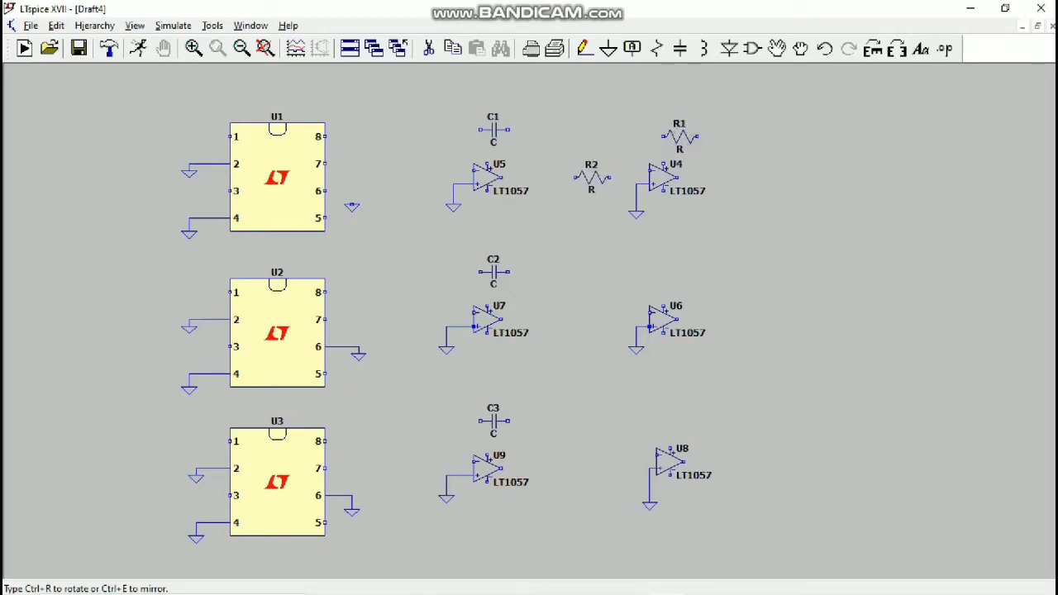
left_click(592, 171)
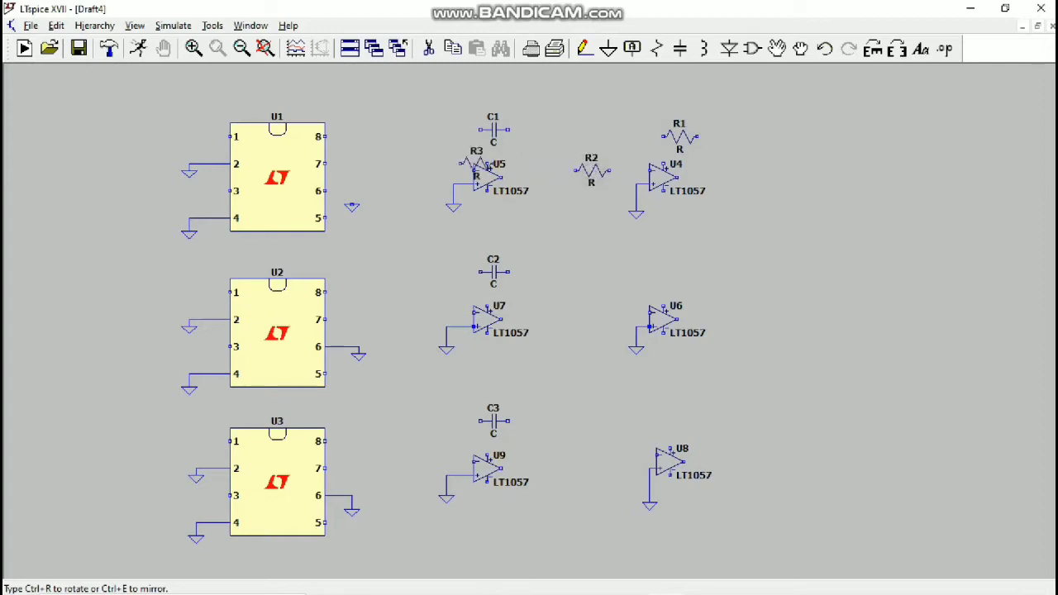
left_click(415, 151)
left_click(415, 191)
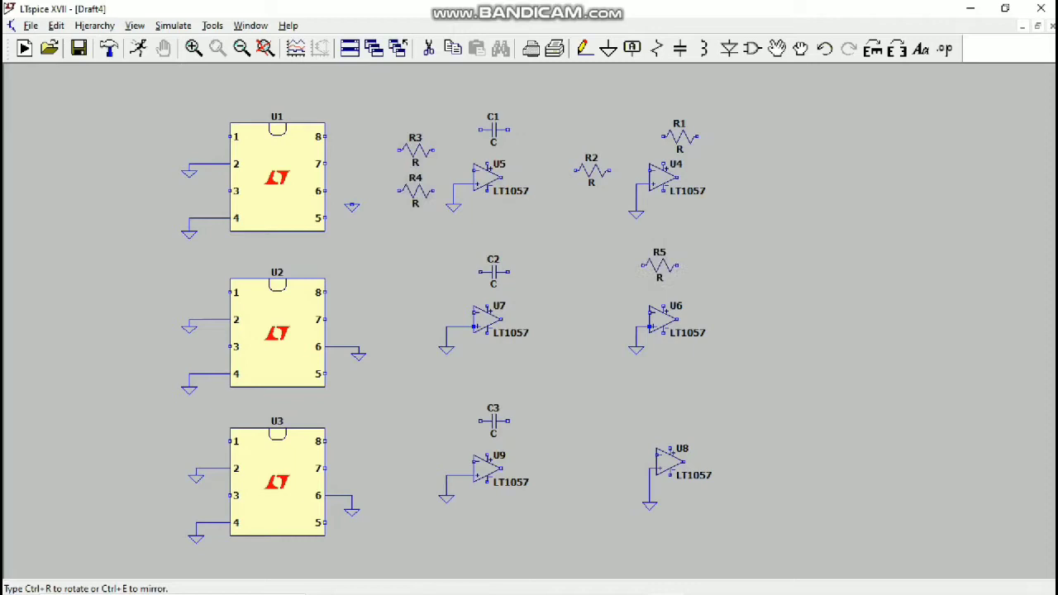
- Place five resistors in the second row: one above U6, one before U6's input and three stacked before U7
left_click(673, 271)
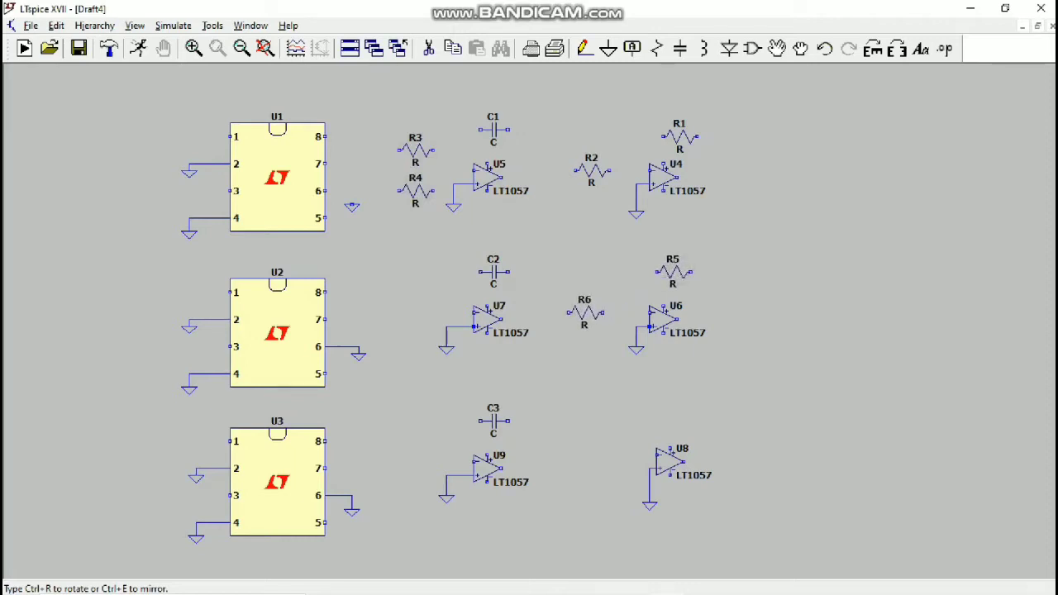
left_click(585, 312)
left_click(415, 285)
left_click(415, 325)
left_click(416, 367)
- Place four resistors in the third row: one above U8, one before U8's input and two before U9
left_click(666, 413)
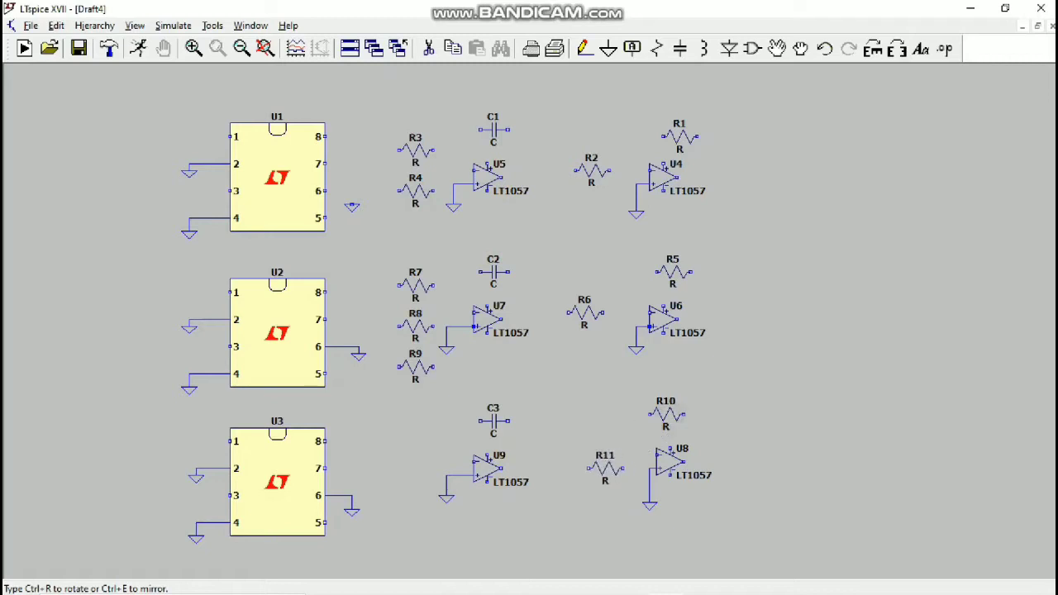
left_click(605, 455)
left_click(408, 441)
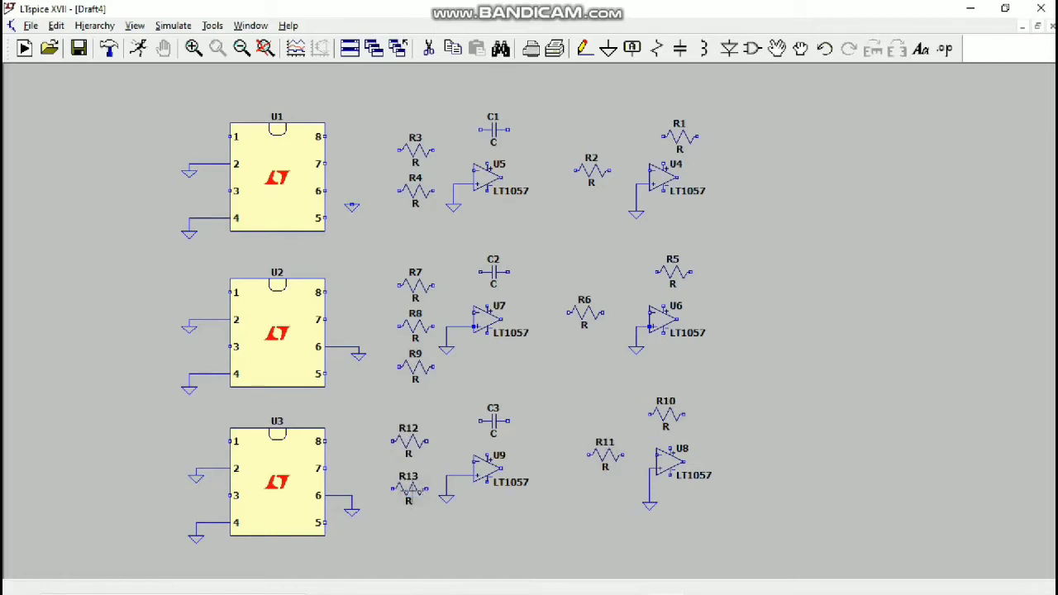
- Wire the input resistors, feedback capacitors, coupling resistors and feedback resistors to the op-amps in all three rows
left_click(584, 49)
left_click(433, 151)
left_click(446, 151)
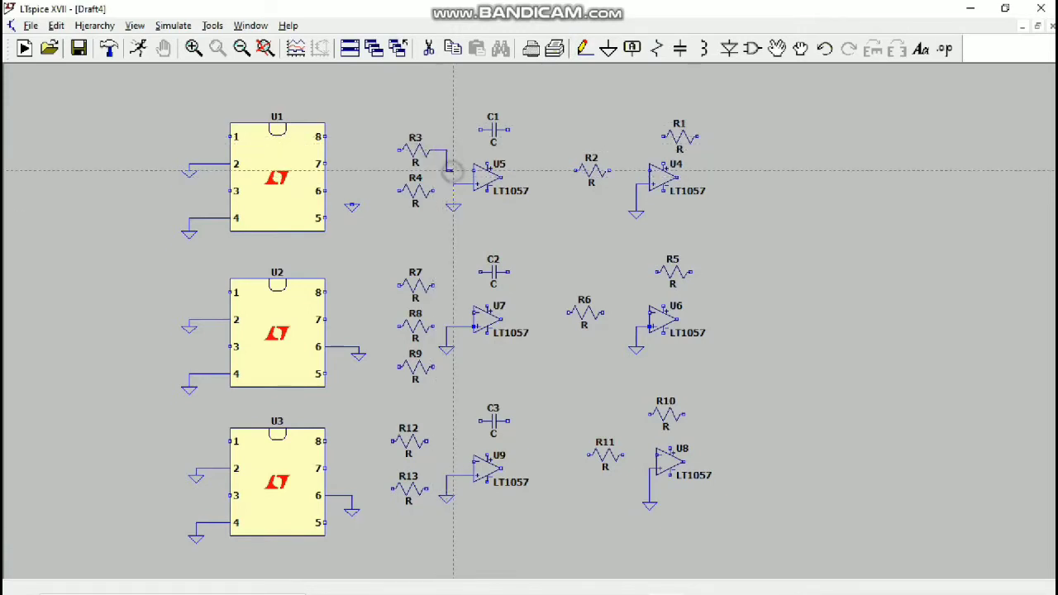
left_click(473, 171)
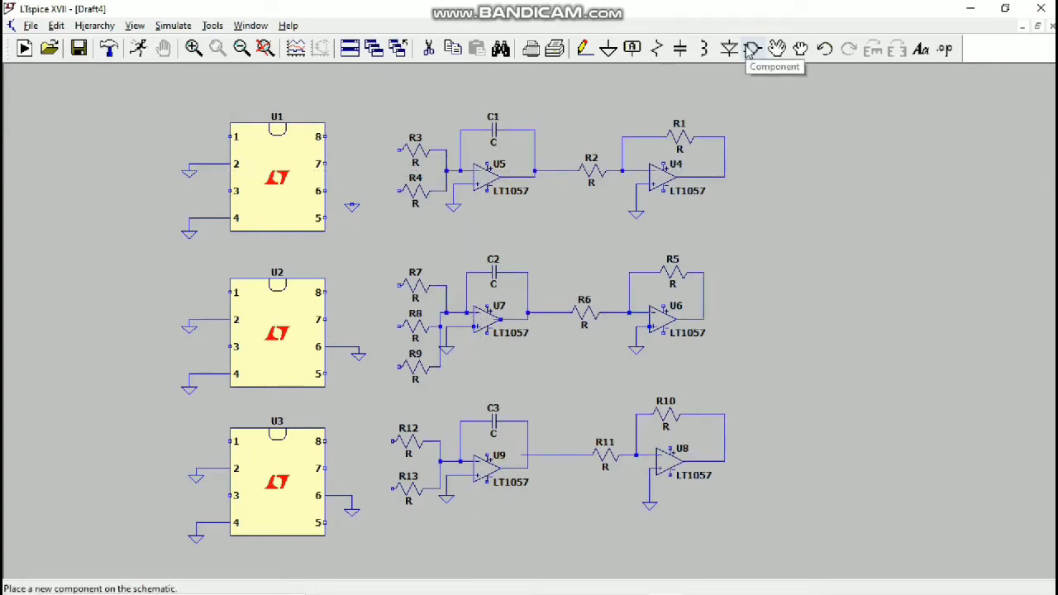
- Place batteries V1 and V2 one above the other beside the op-amp rows, with a ground symbol below each
left_click(750, 48)
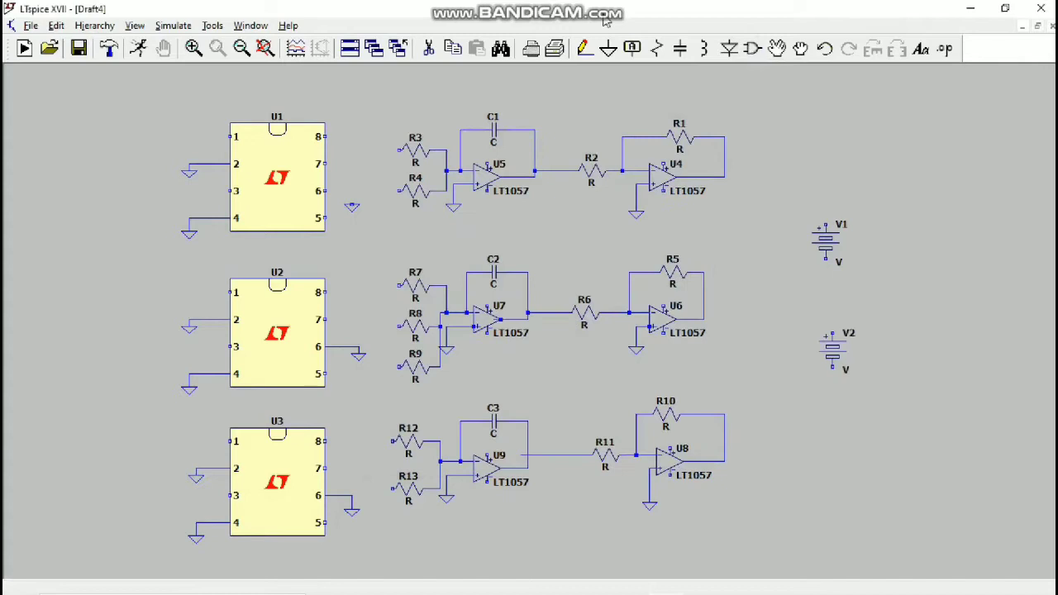
left_click(607, 49)
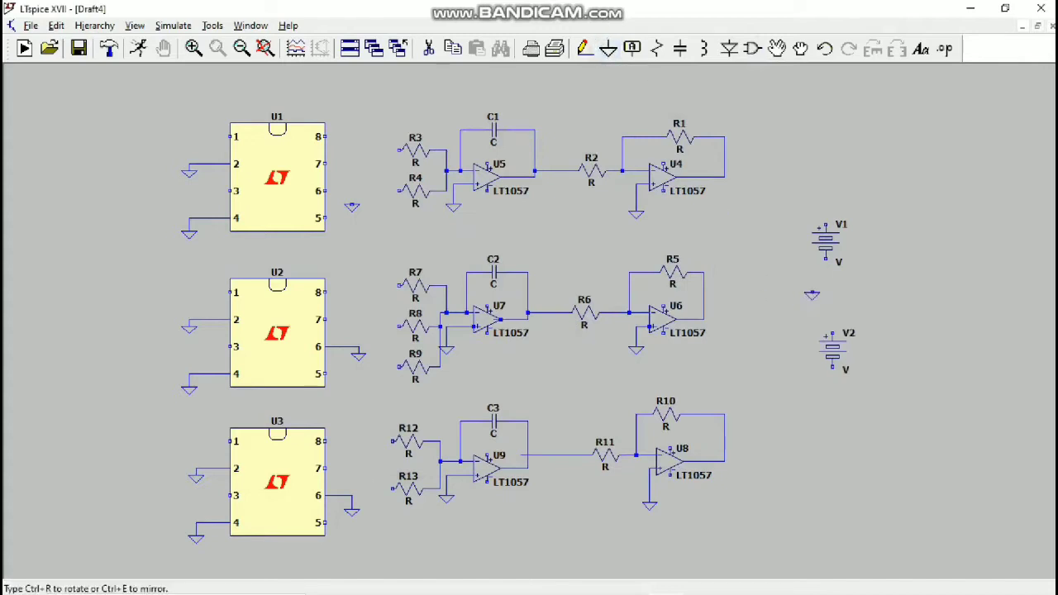
left_click(825, 284)
left_click(832, 394)
- Wire the negative terminals of V1 and V2 to the ground symbols below them
left_click(585, 51)
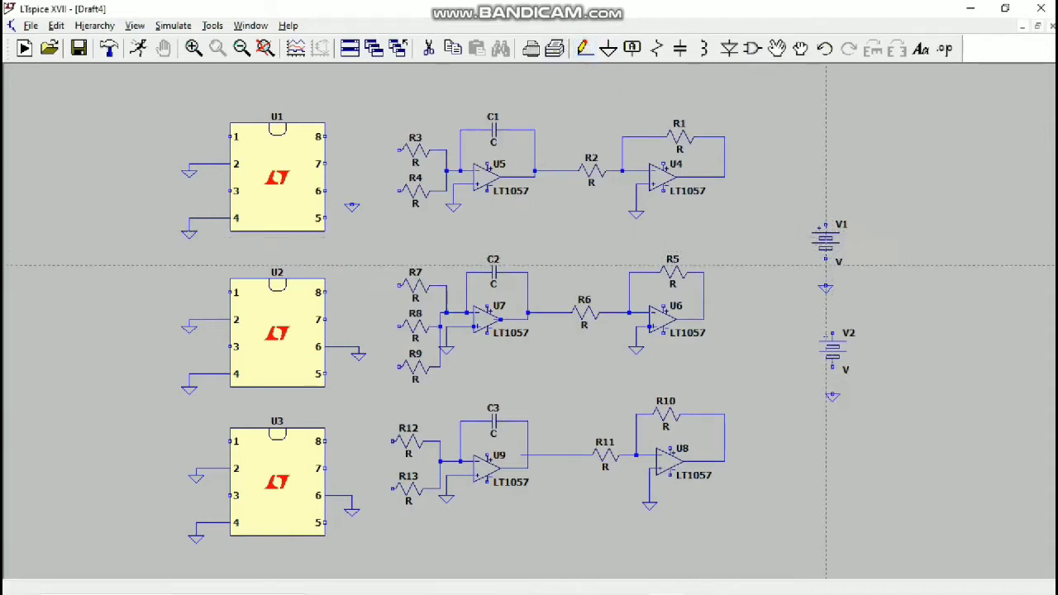
left_click(825, 261)
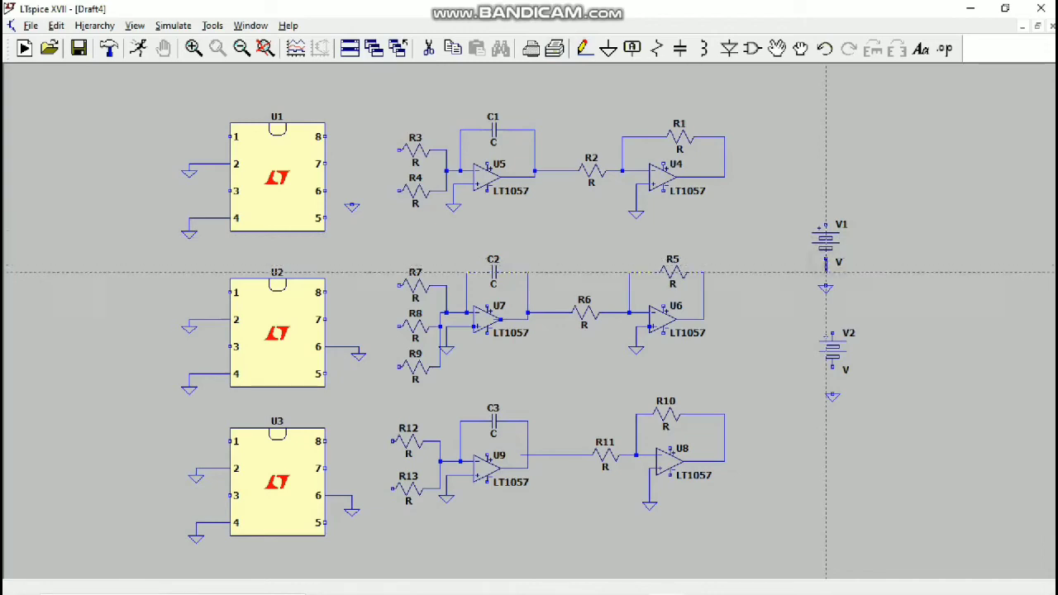
left_click(826, 283)
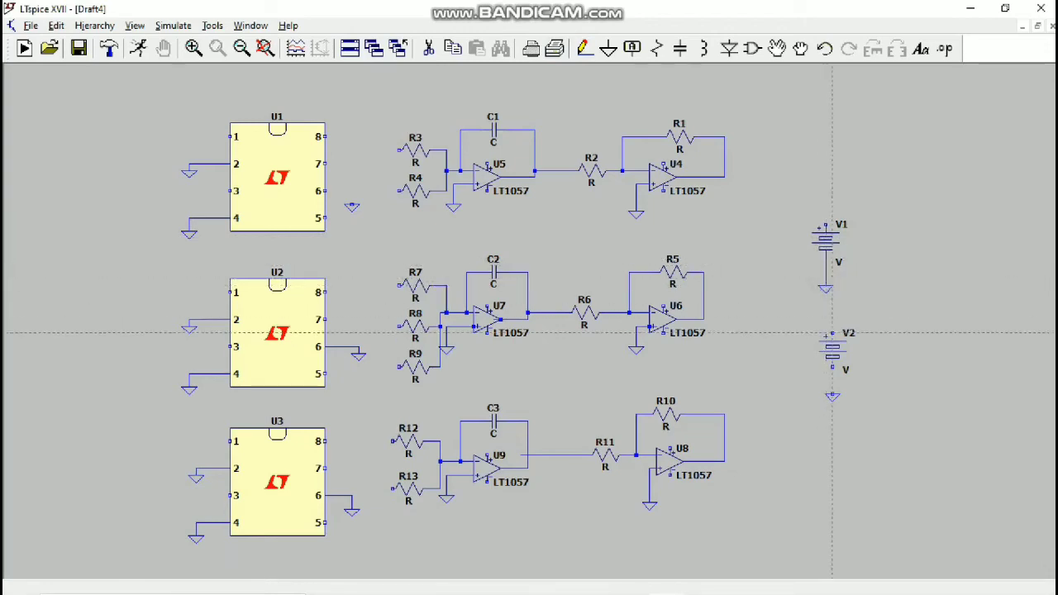
left_click(832, 367)
left_click(833, 395)
- Place a net label named 15 above V1 and another above V2
left_click(633, 50)
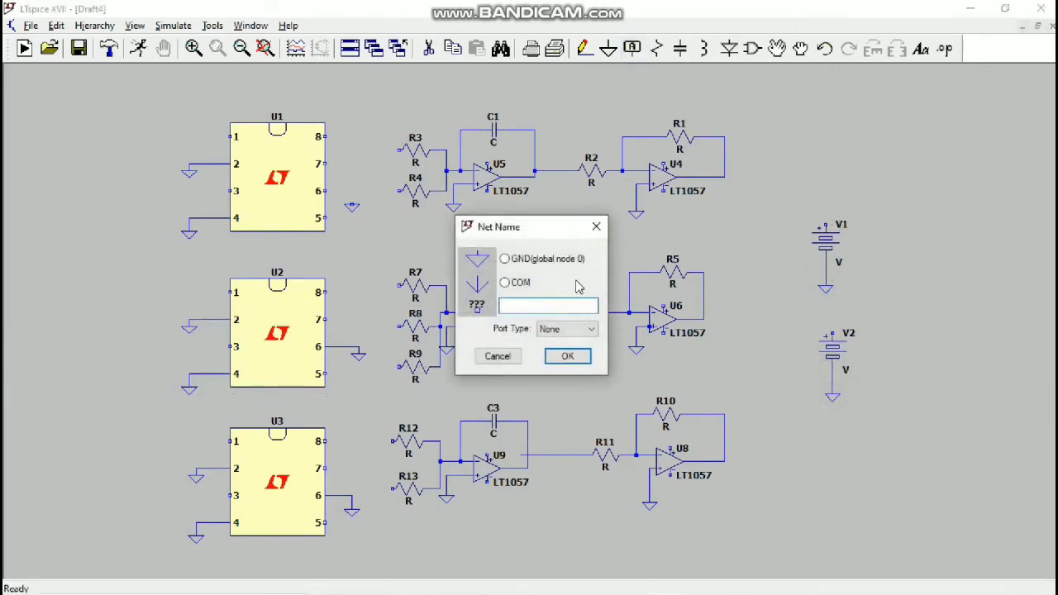
type("15")
key("Return")
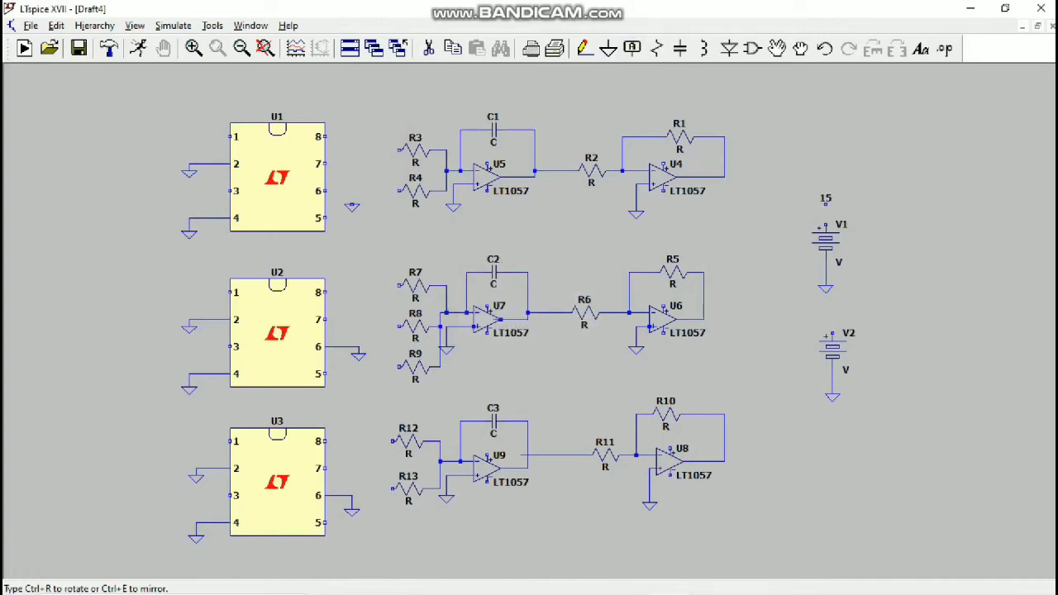
left_click(826, 207)
left_click(832, 322)
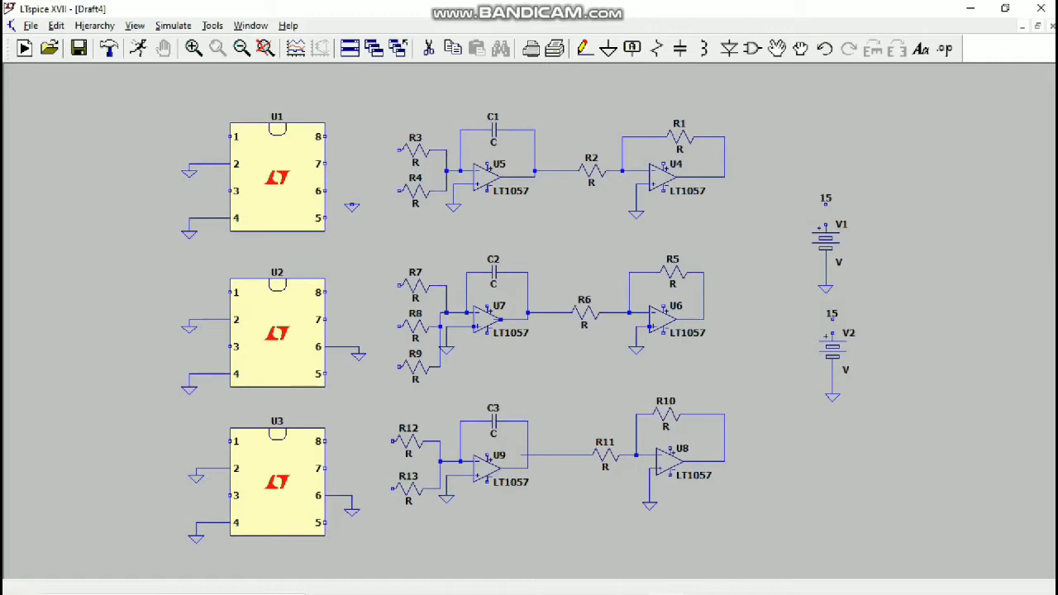
- Rename the net label above V2 to -15 and wire both labels to the batteries' positive terminals
right_click(829, 314)
key("Escape")
right_click(832, 316)
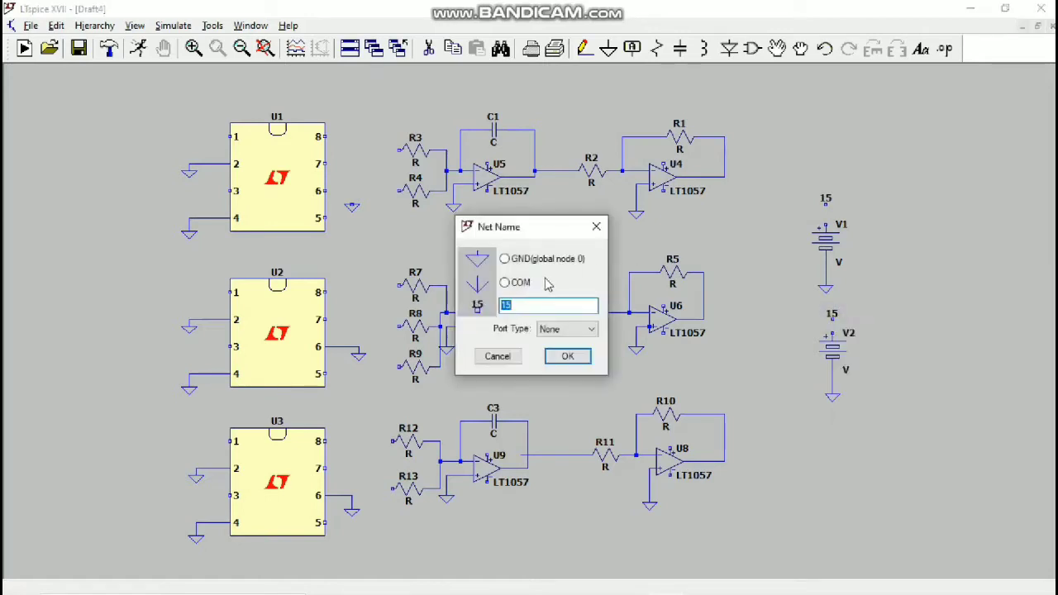
key("BackSpace")
key("Return")
left_click(832, 319)
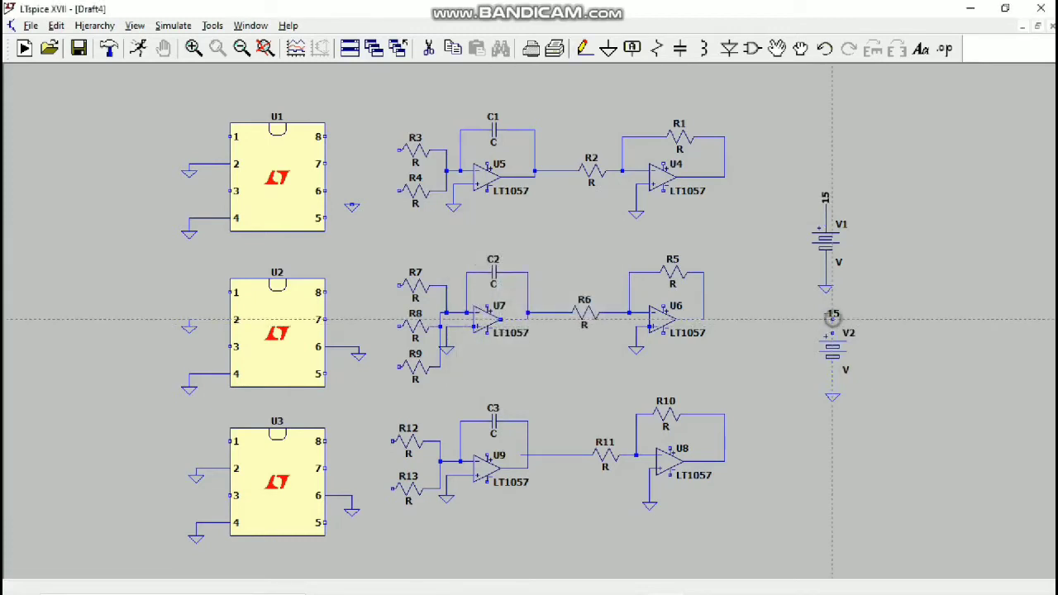
left_click(832, 340)
key("Escape")
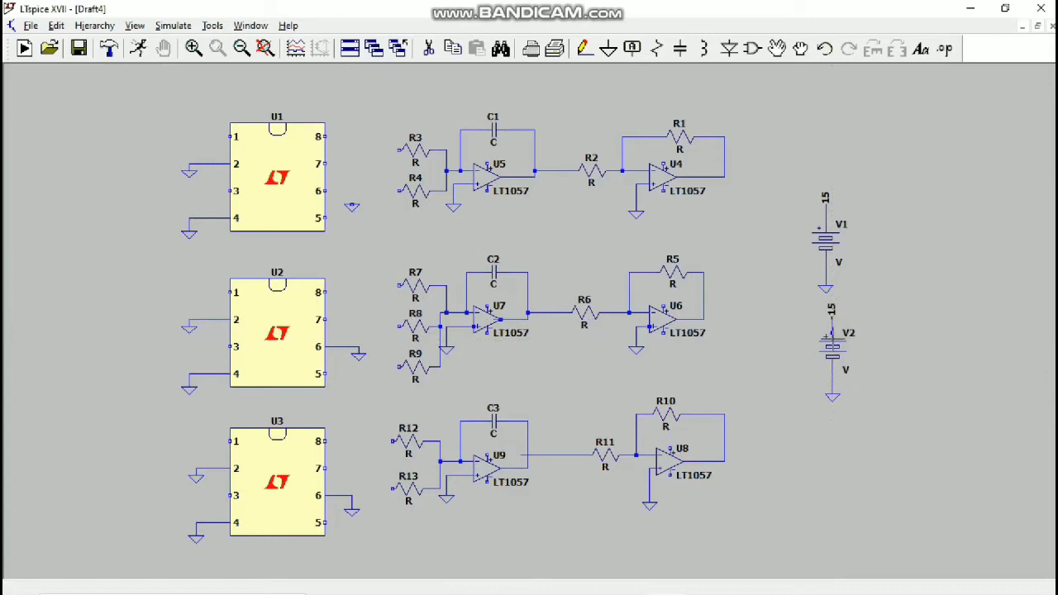
- Place +15 and -15 net labels beside all six op-amps and wire them to the positive and negative supply pins
left_click(633, 48)
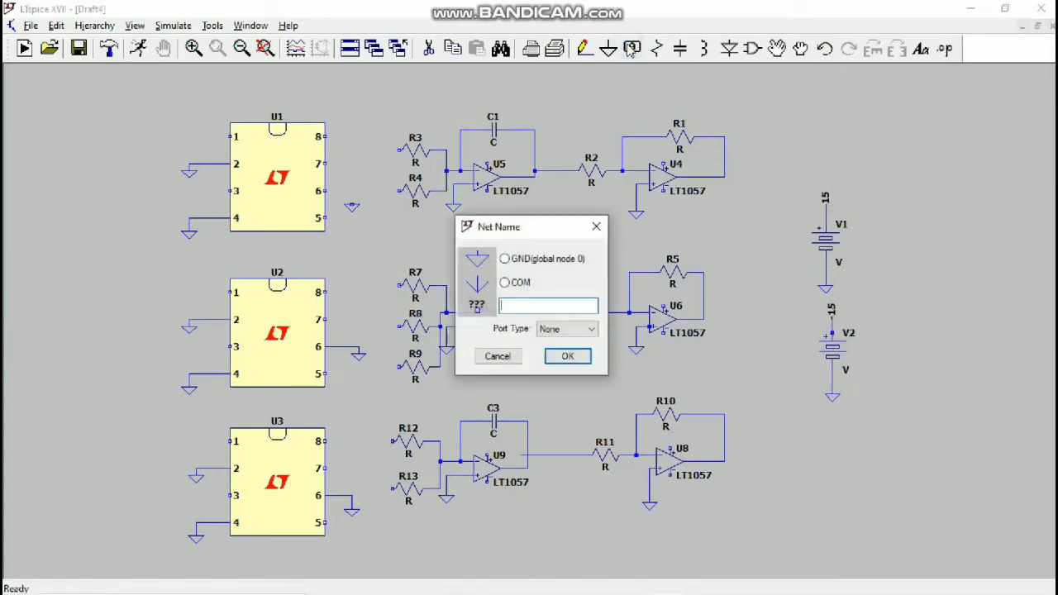
type("15")
key("Return")
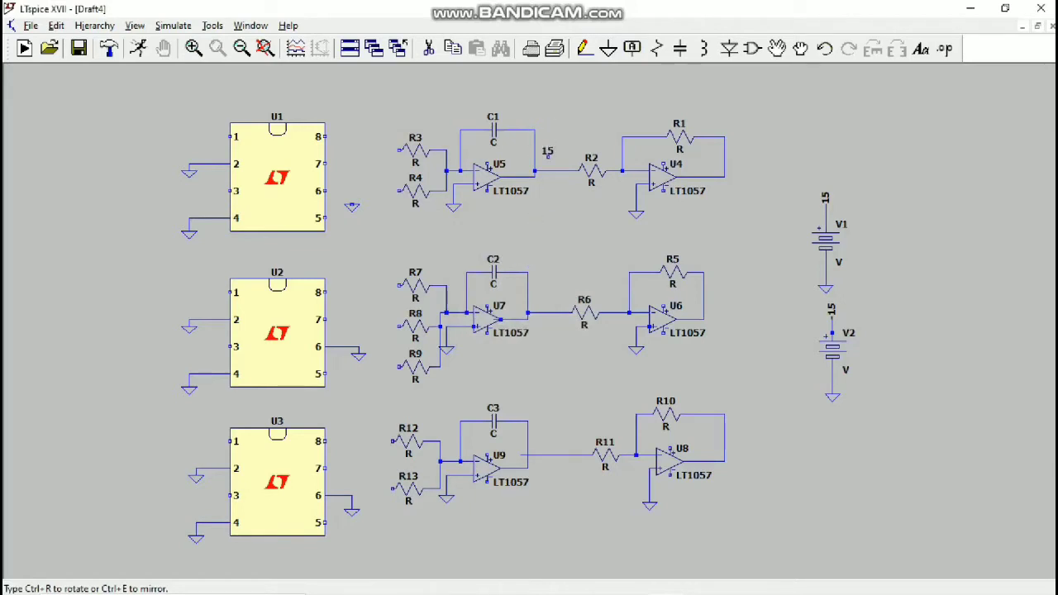
left_click(544, 156)
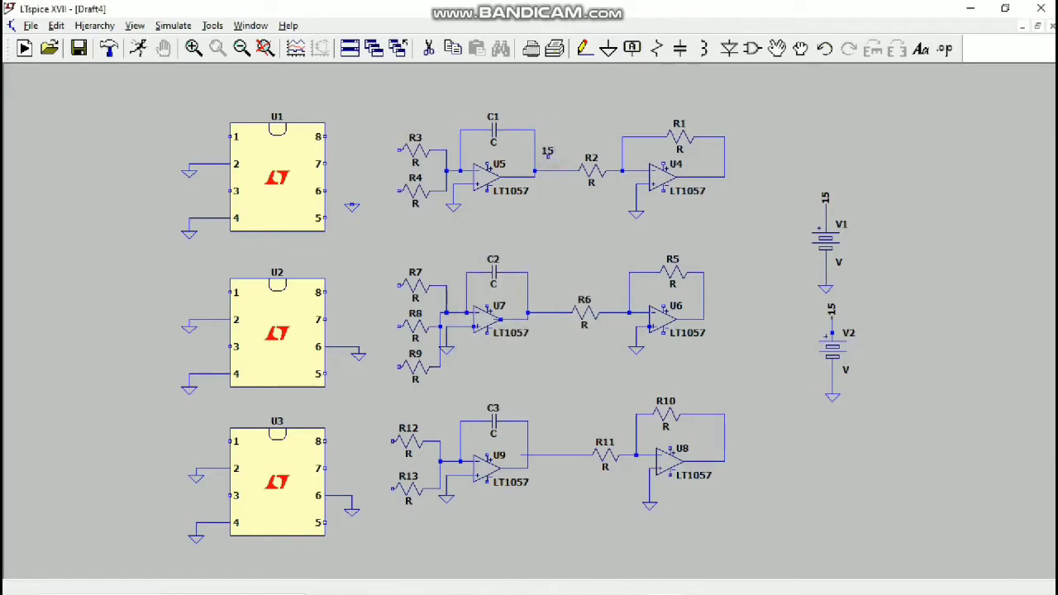
right_click(547, 153)
type("+15")
key("Return")
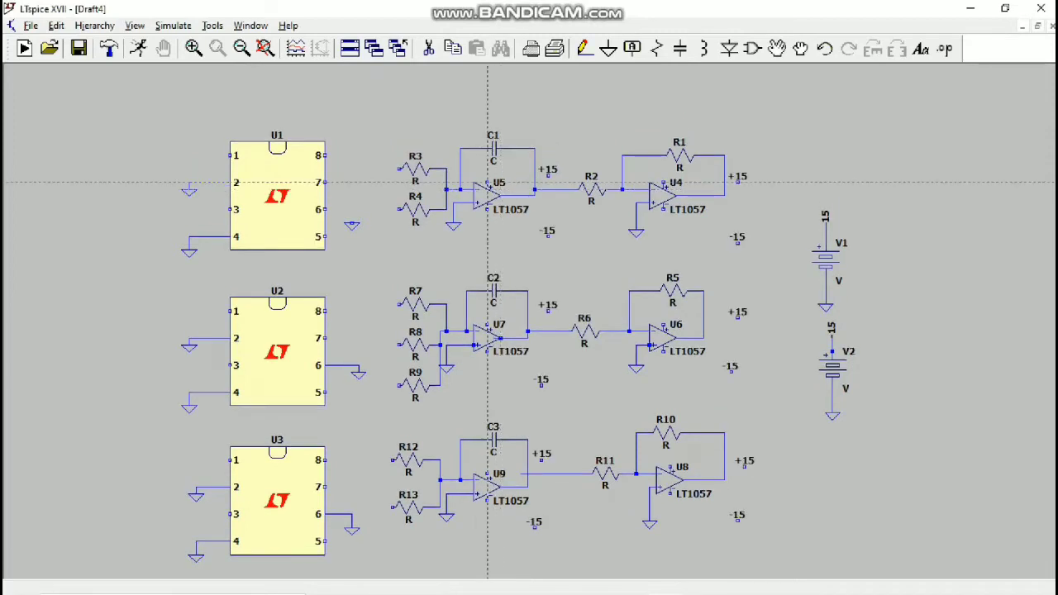
left_click(488, 181)
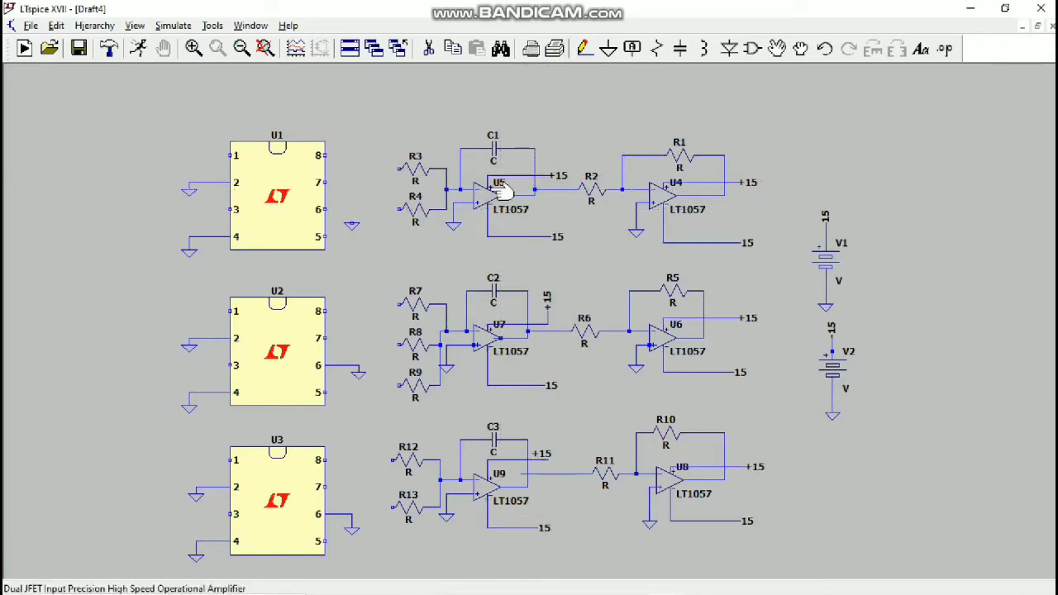
- Label pin 8 of U1, U2 and U3 as +15 and pin 5 as -15 with wired net labels, and wire U1's pin 6 to ground
left_click(630, 54)
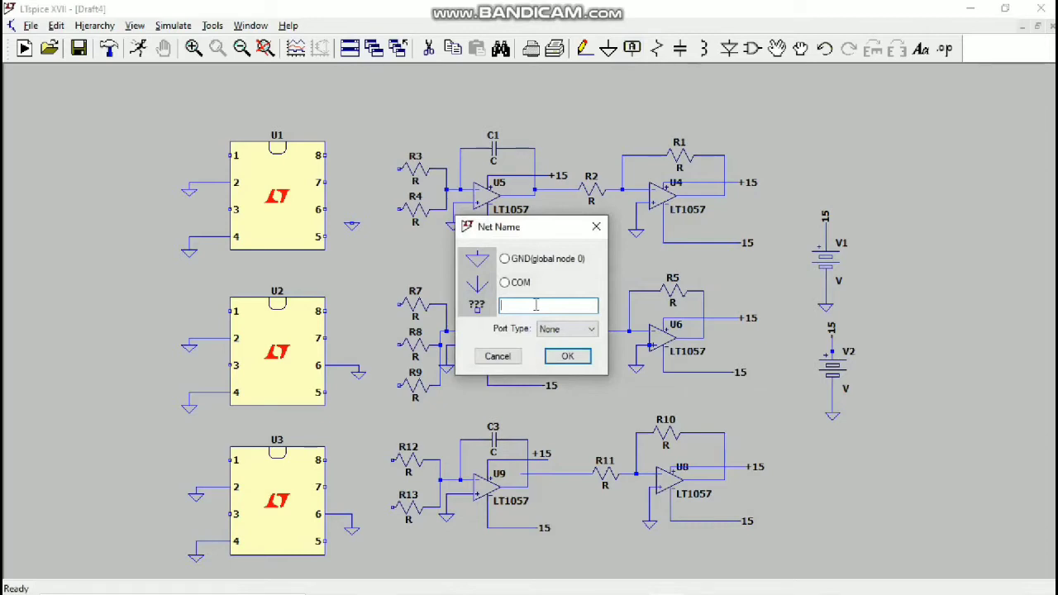
type("+15")
key("Return")
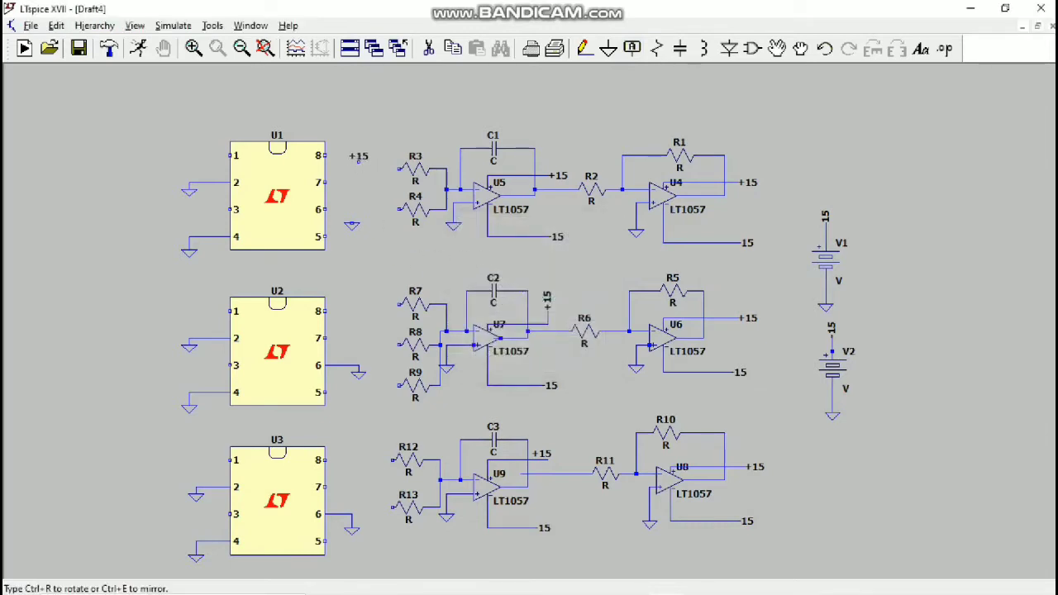
left_click(352, 155)
left_click(352, 263)
left_click(352, 296)
left_click(344, 411)
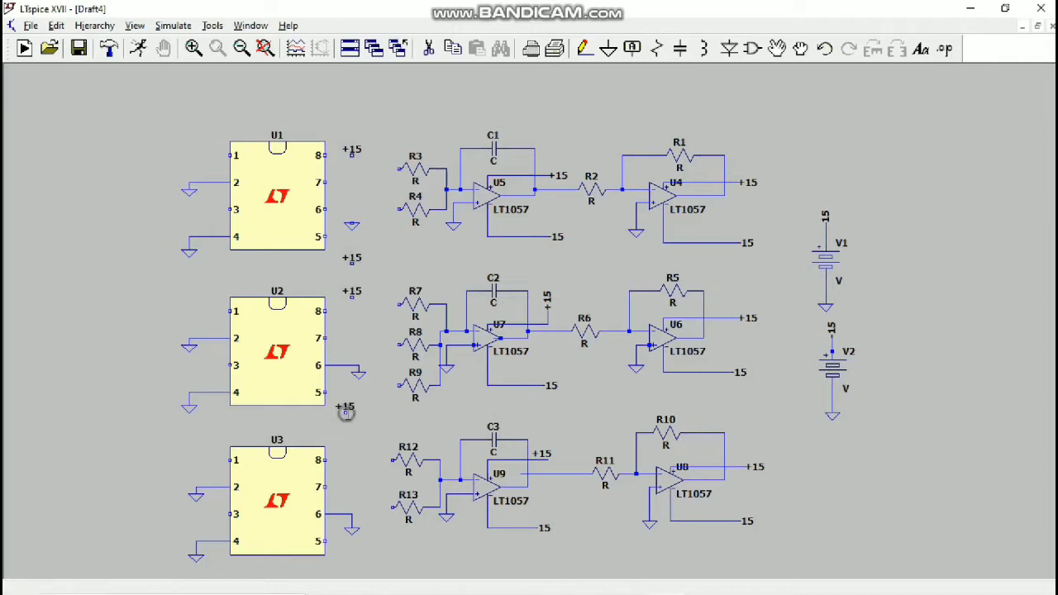
left_click(344, 446)
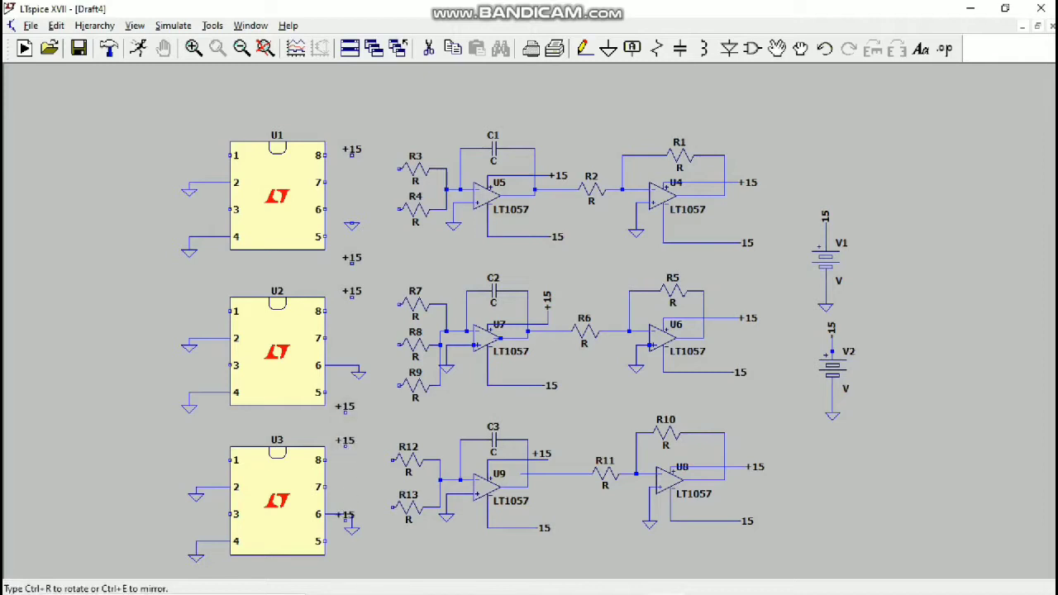
left_click(346, 555)
key("Escape")
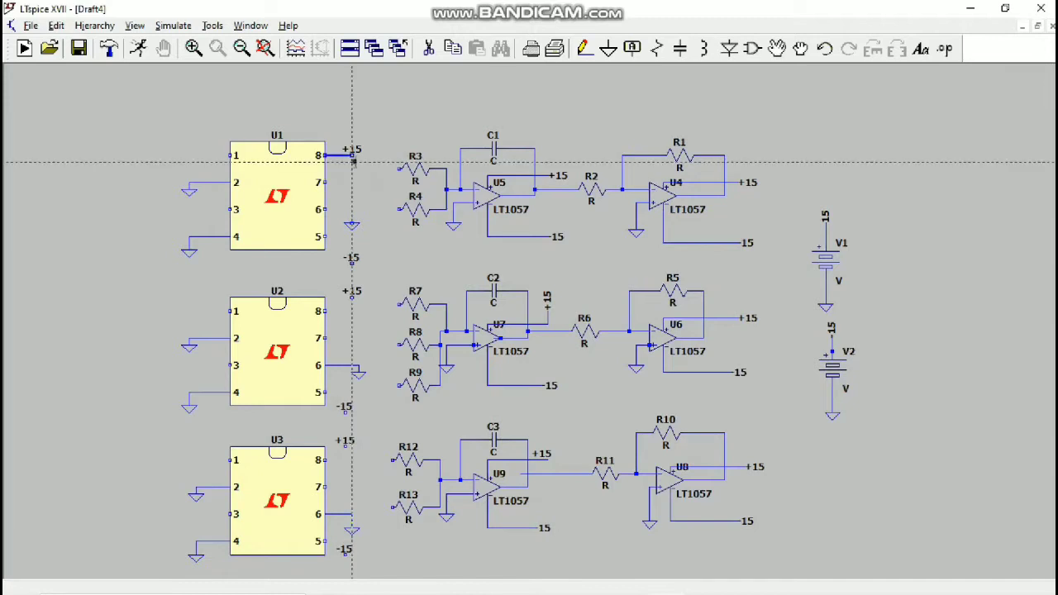
left_click(352, 155)
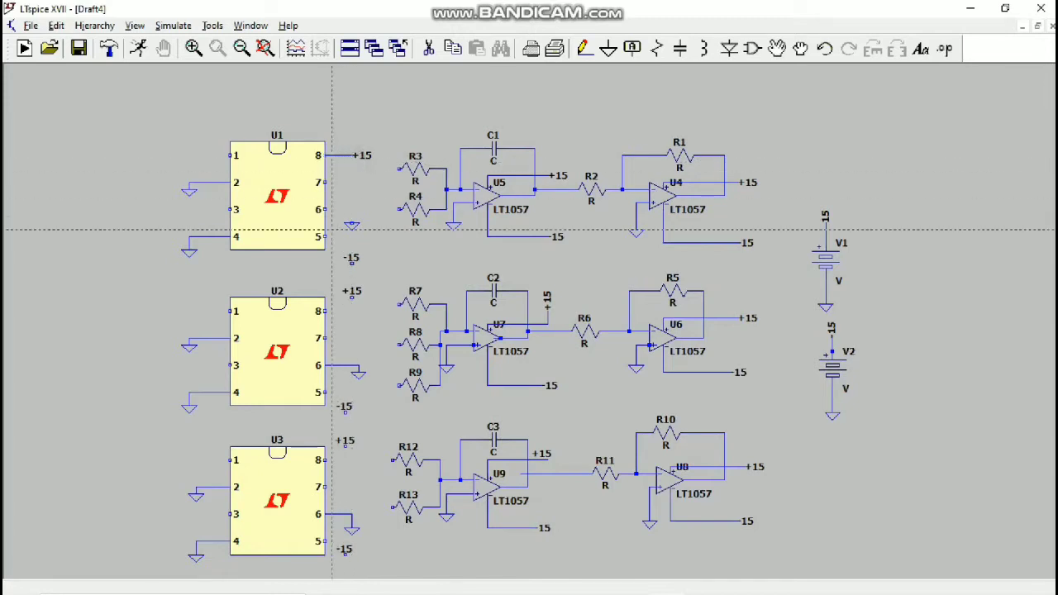
left_click(325, 237)
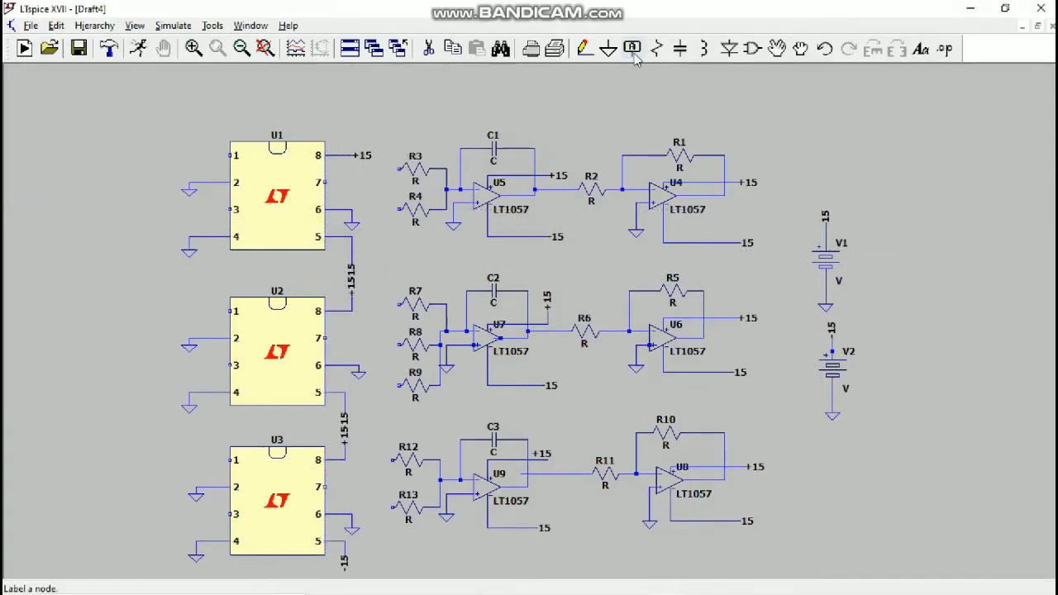
- Place output ports Vx, Vy and Vz at the integrator outputs and -Vx, -Vy and -Vz at the inverter outputs, and wire them
left_click(633, 50)
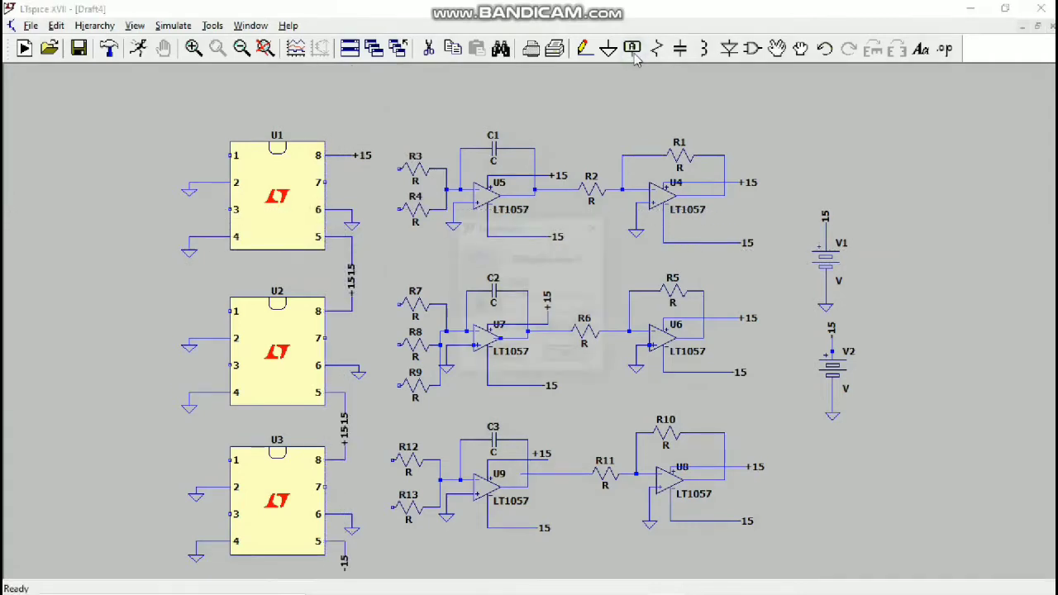
left_click(573, 329)
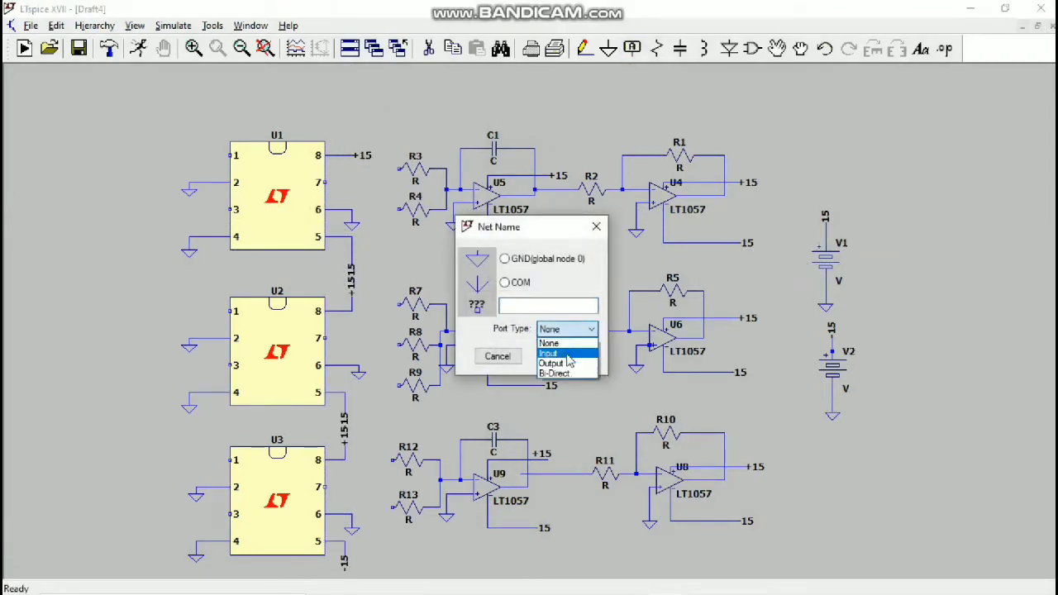
left_click(561, 363)
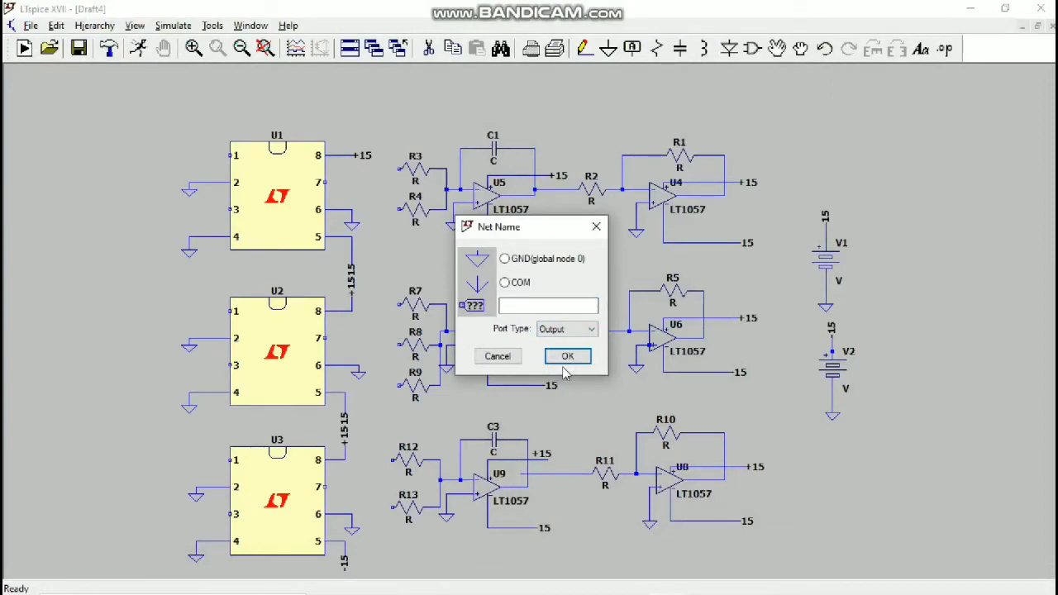
left_click(563, 304)
type("v2")
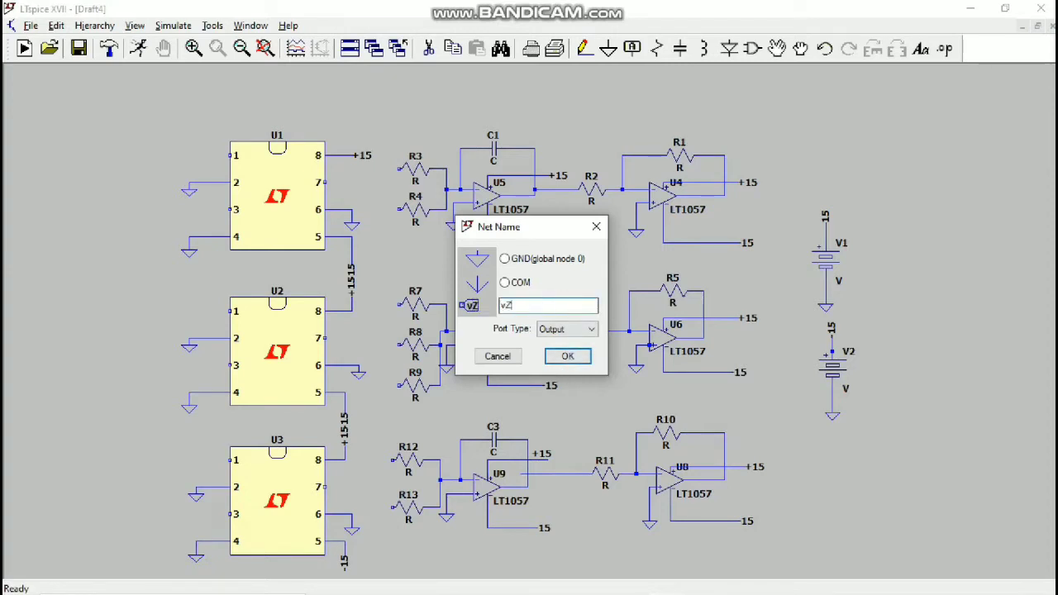
key("BackSpace")
key("BackSpace")
type("V")
key("Caps_Lock")
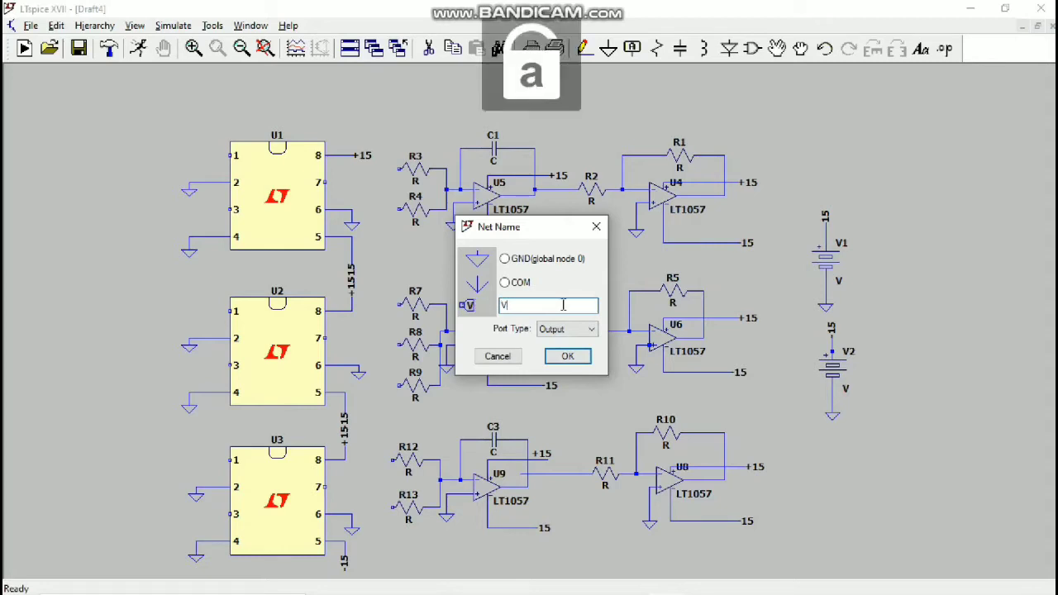
type("x")
key("Return")
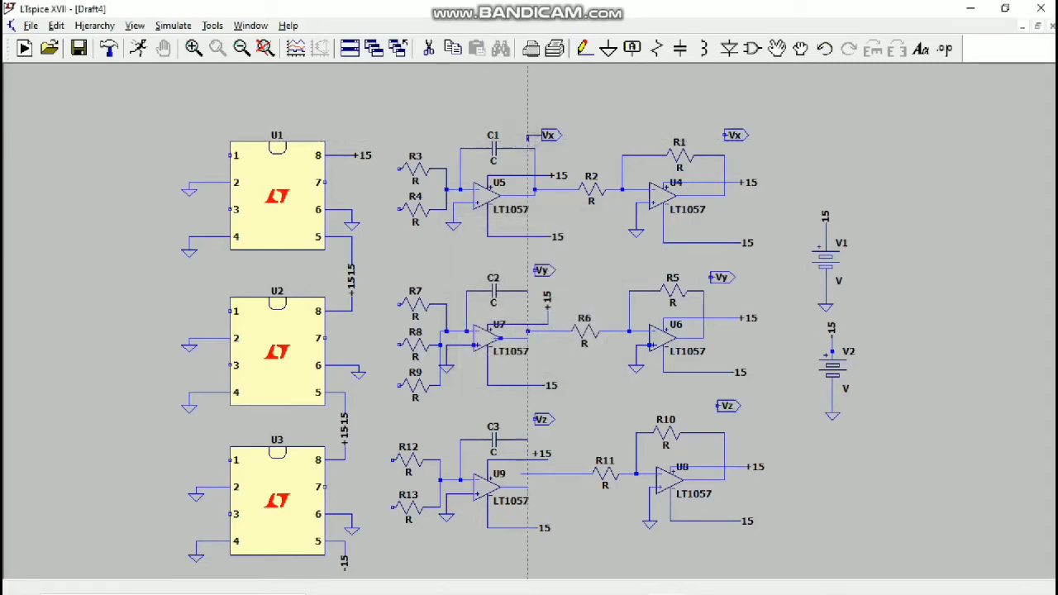
left_click(526, 149)
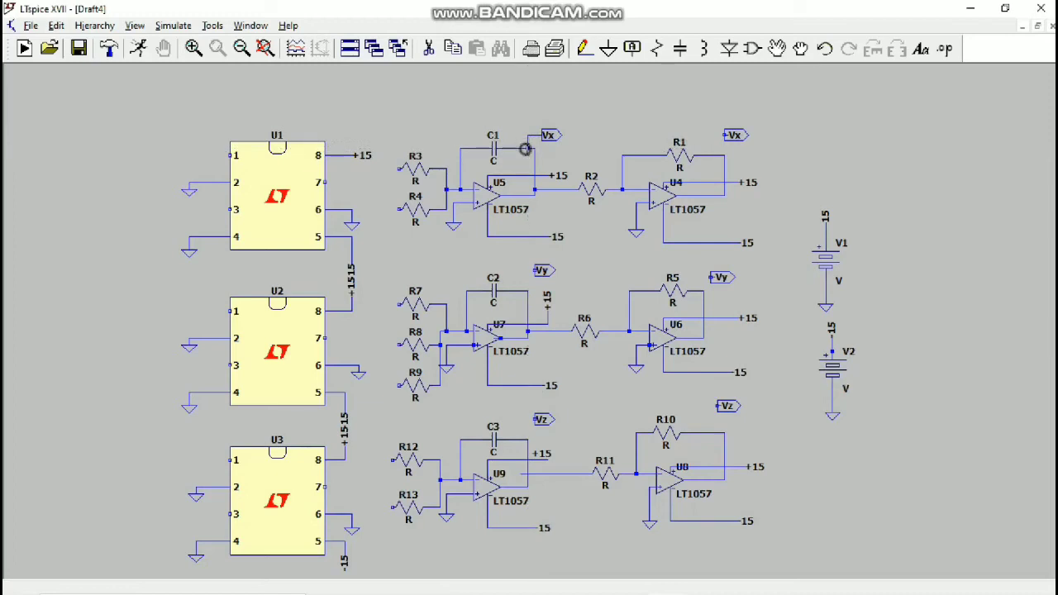
left_click(725, 135)
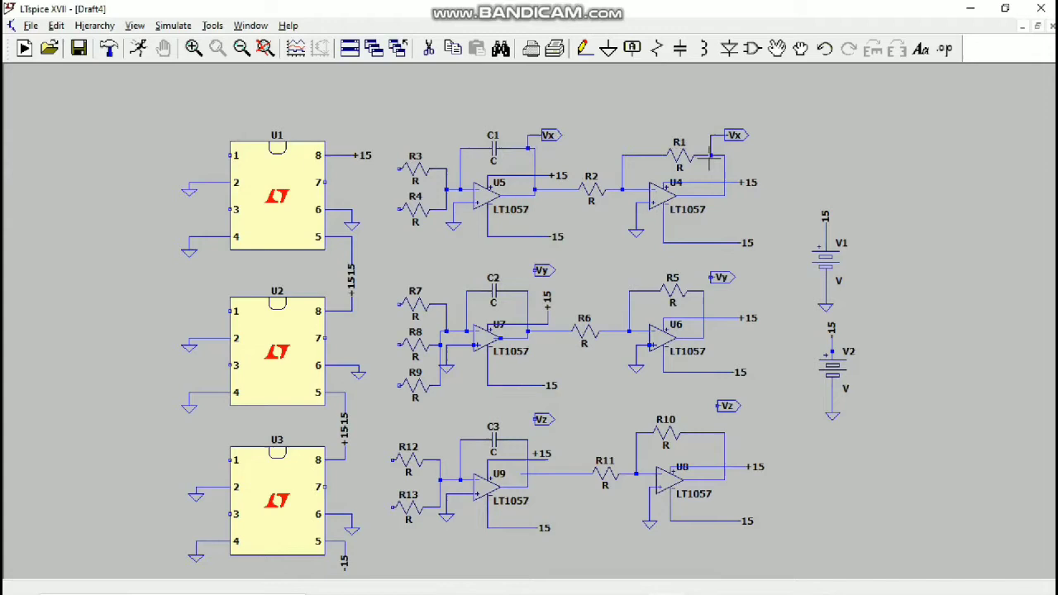
- Create a net label -Vx with port type Output and place it beside resistors R3 and R4
key("F4")
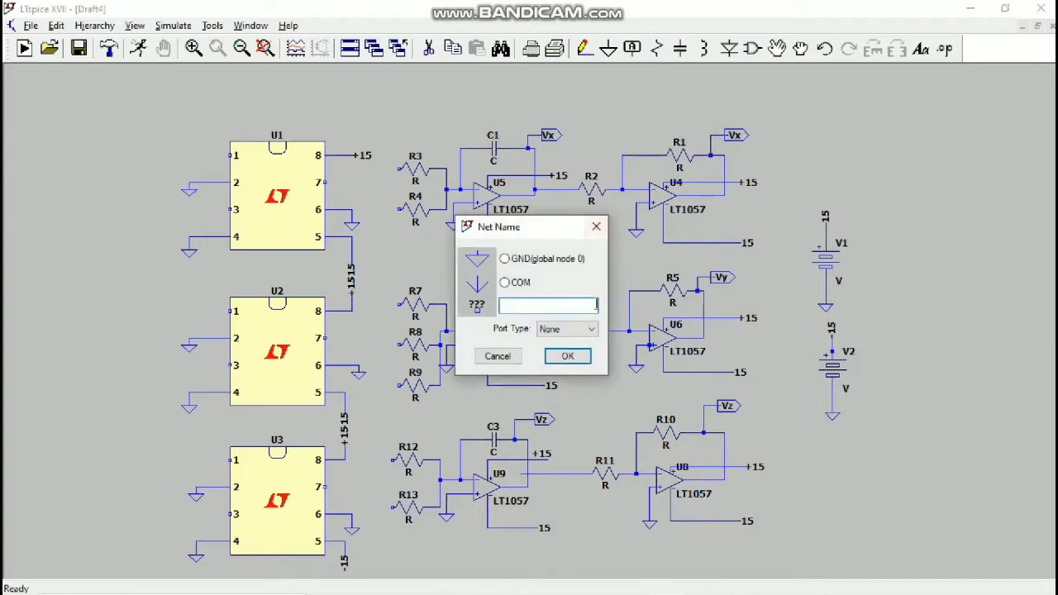
left_click(593, 330)
left_click(558, 361)
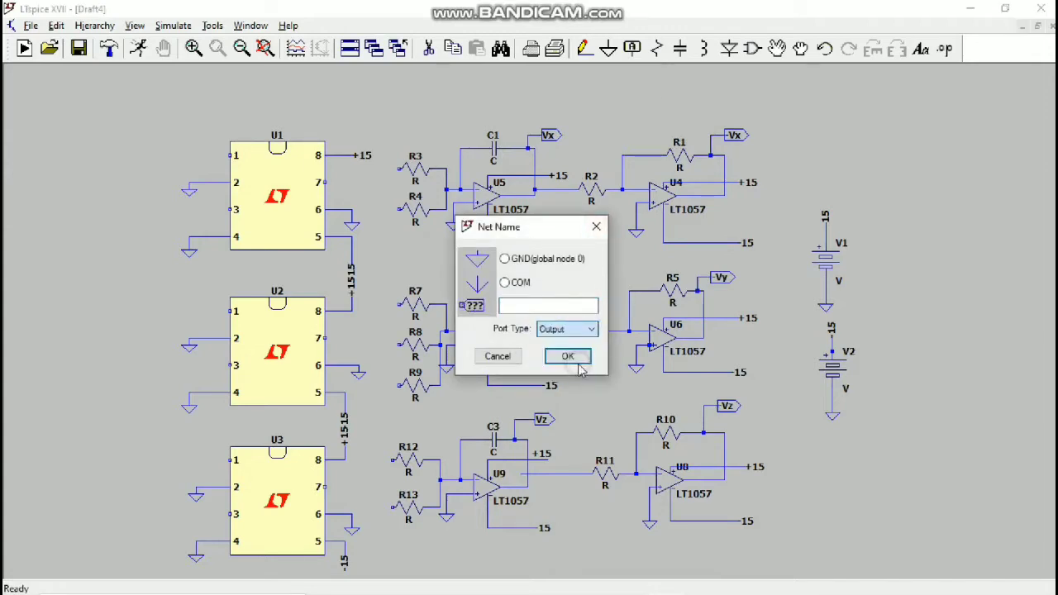
left_click(558, 305)
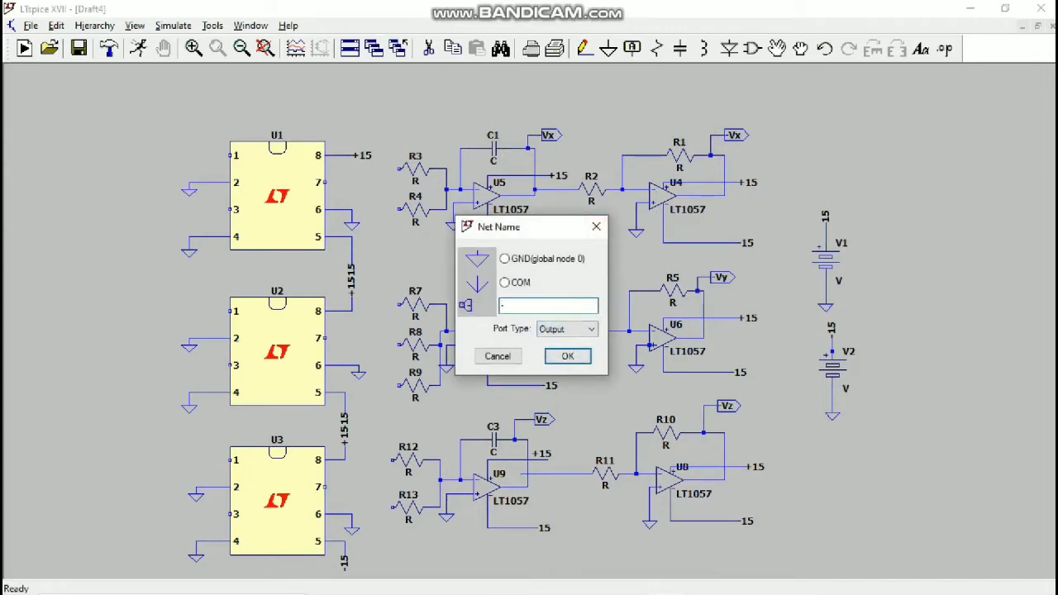
type("-Vx")
key("Return")
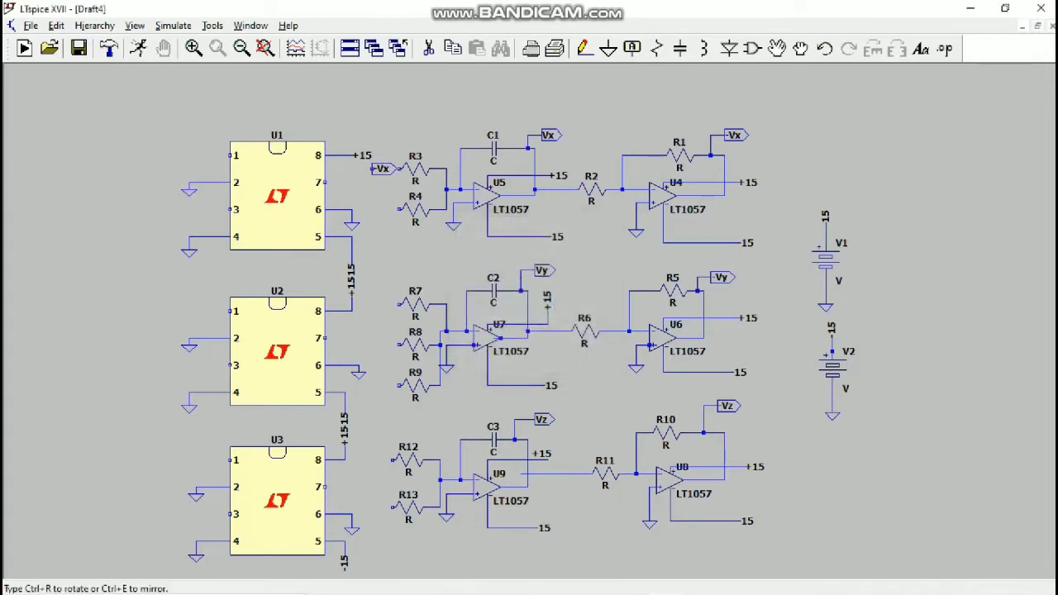
left_click(365, 168)
left_click(365, 209)
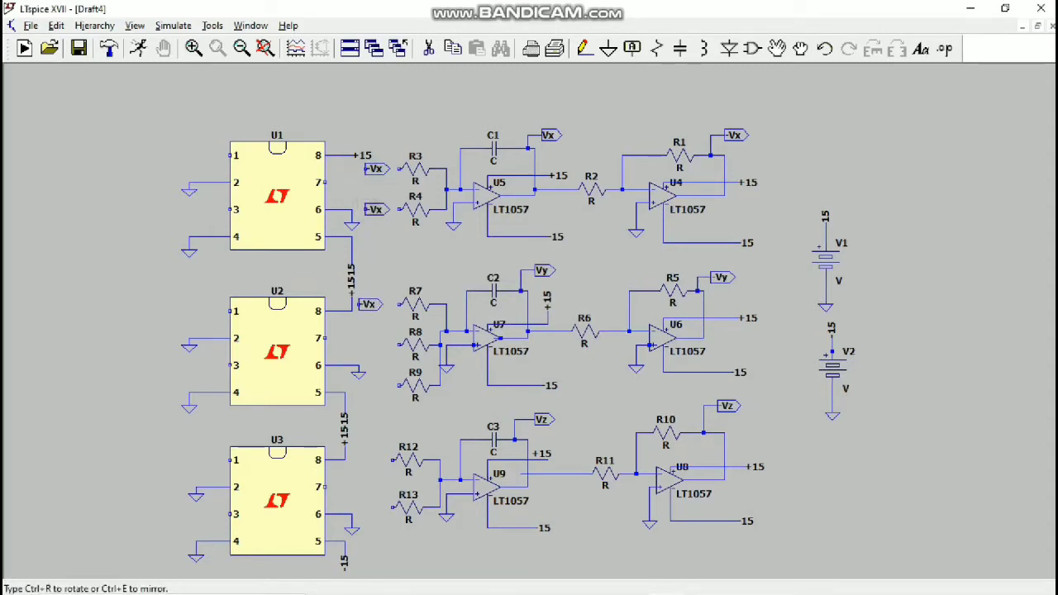
- Place further -Vx output ports beside resistors R7, R8, R9, R12 and R13
left_click(359, 305)
left_click(359, 344)
left_click(358, 386)
left_click(359, 460)
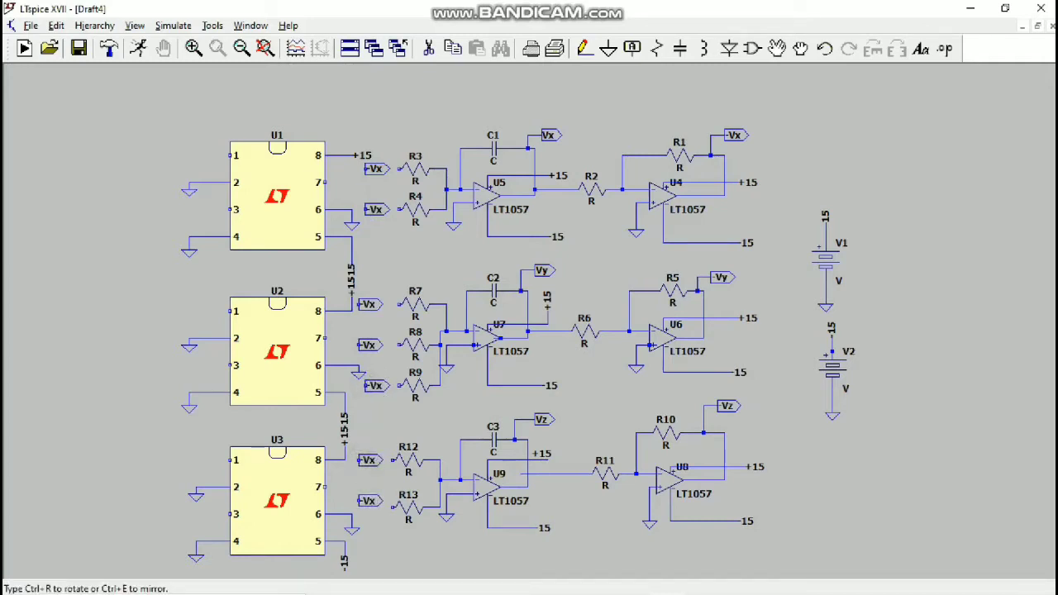
left_click(358, 506)
key("Escape")
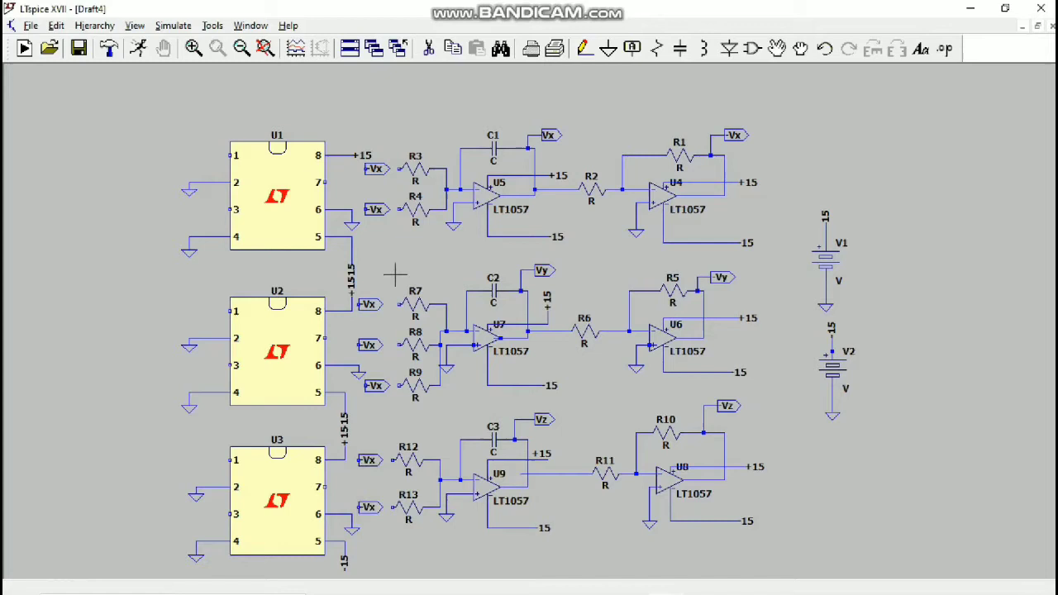
- Rename the port beside R4 as VyVz and keep -Vx for the port beside R7
right_click(376, 212)
type("VyVz")
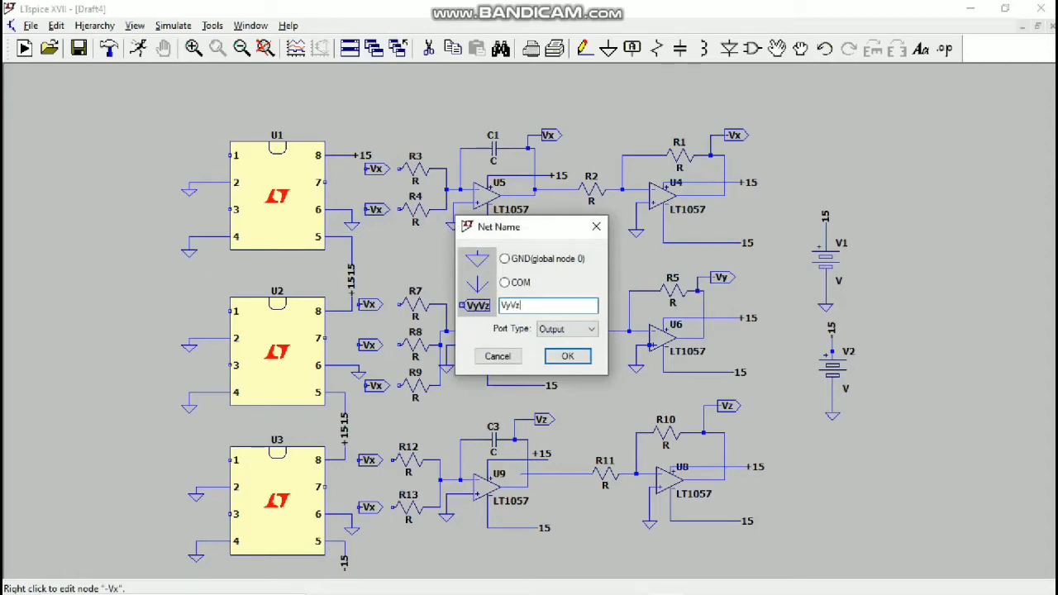
key("Return")
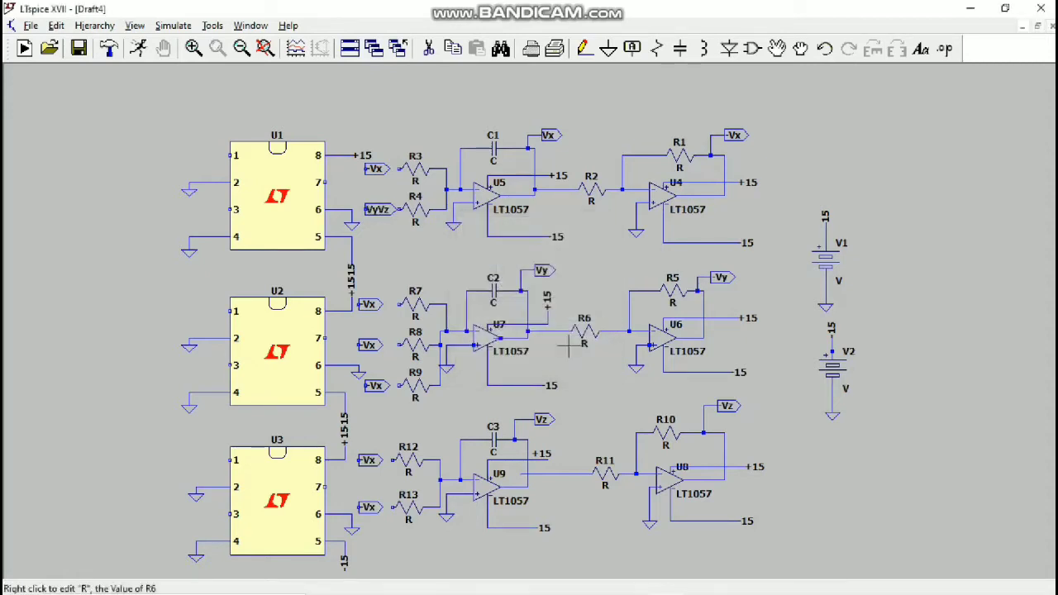
right_click(366, 302)
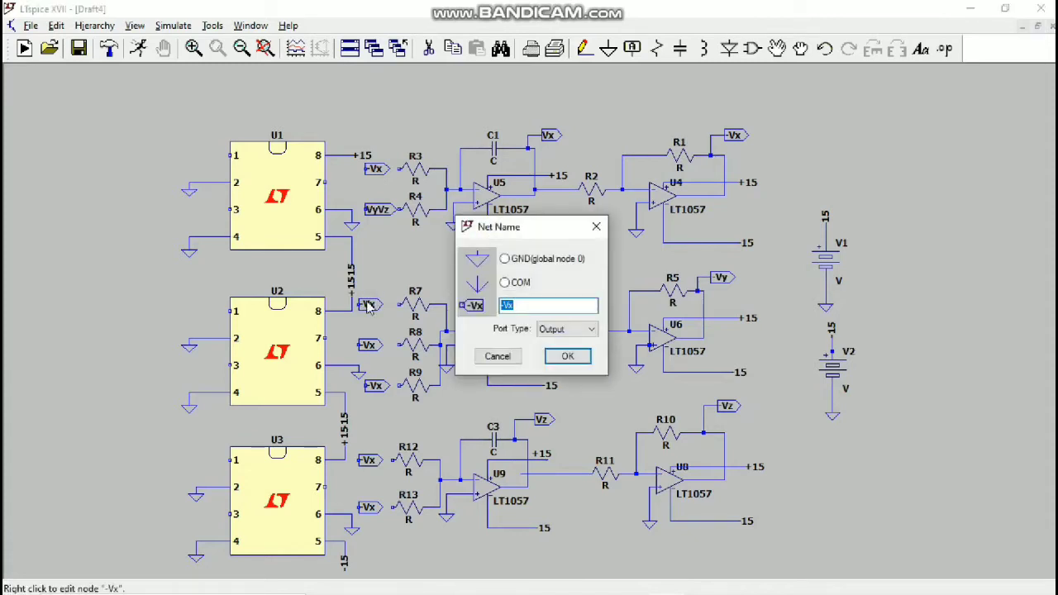
left_click(527, 387)
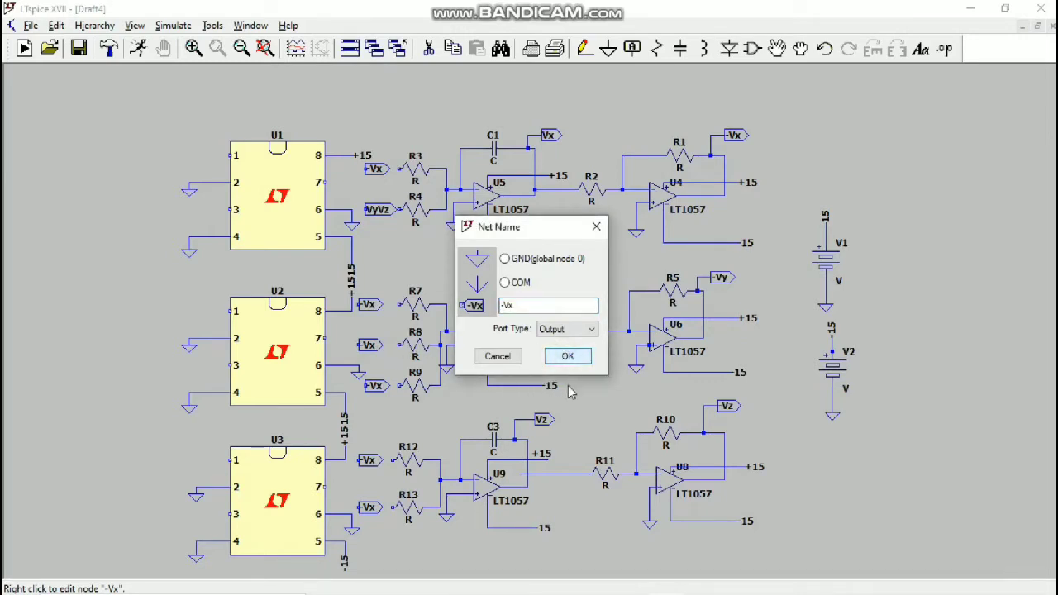
left_click(579, 361)
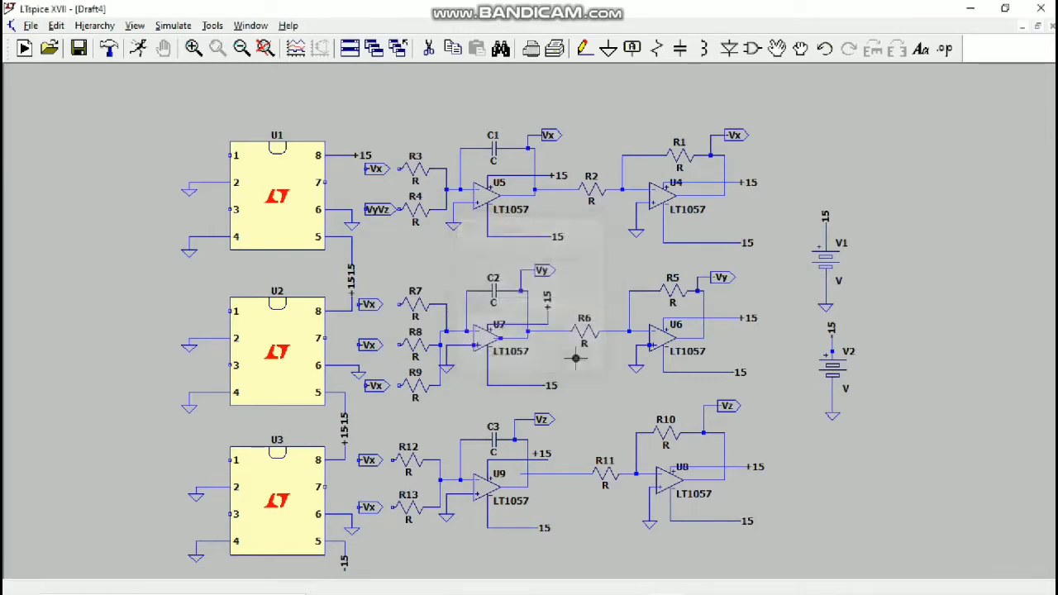
- Rename the ports beside R8, R9, R12 and R13 as Vy, -VxVz, Vz and -VxVy
right_click(372, 346)
type("Vy")
key("Return")
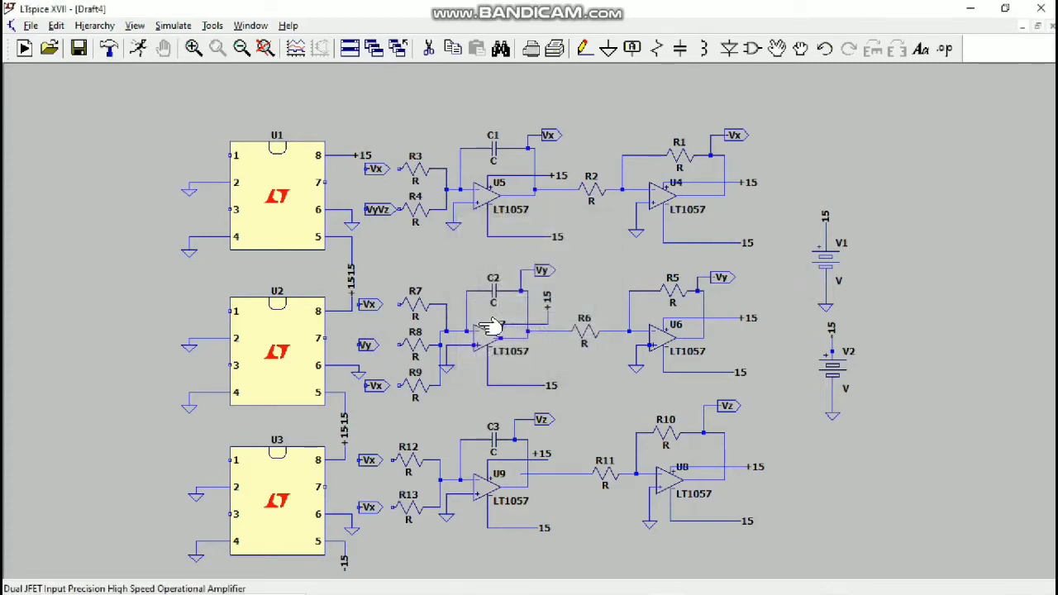
right_click(376, 386)
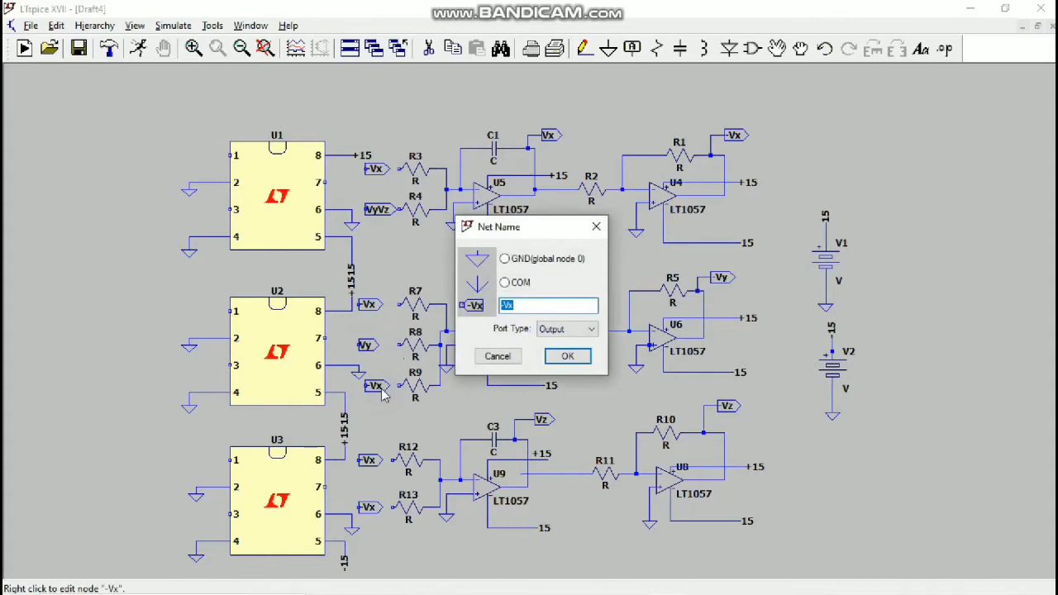
key("BackSpace")
type("-VxVz")
key("Return")
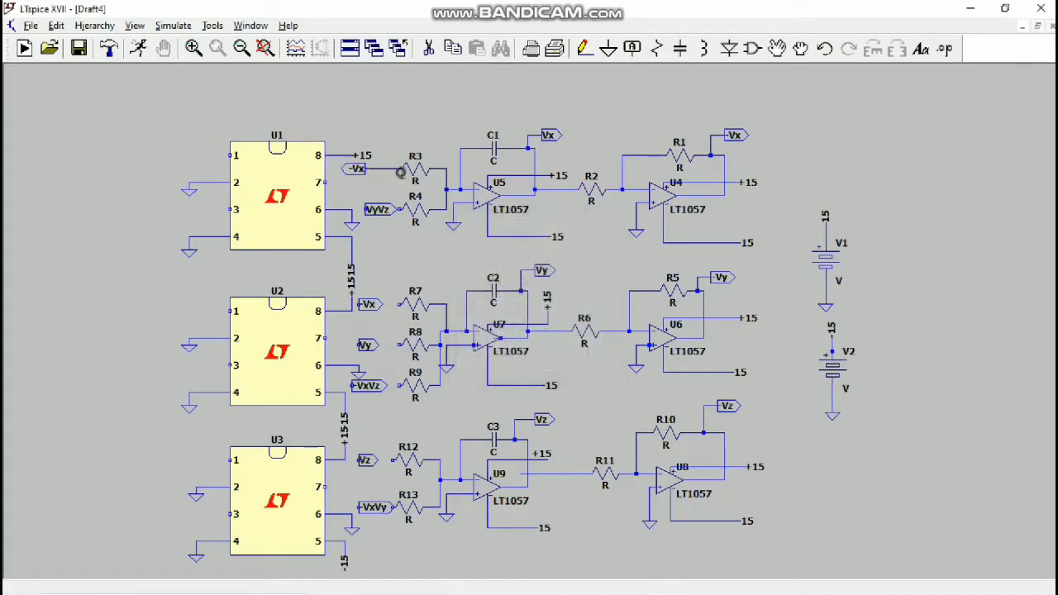
- Wire the input ports to the free ends of R3, R4, R7, R8, R9, R12 and R13
left_click(400, 169)
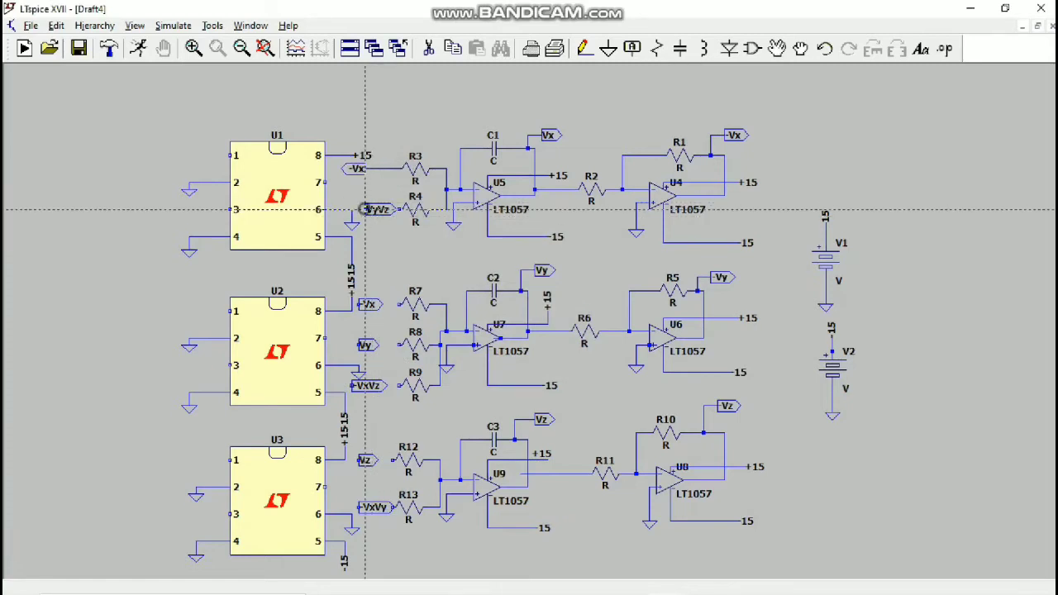
left_click(359, 209)
- Place output ports Vy, Vz and VyVz beside pins 1, 3 and 7 of U1
key("F4")
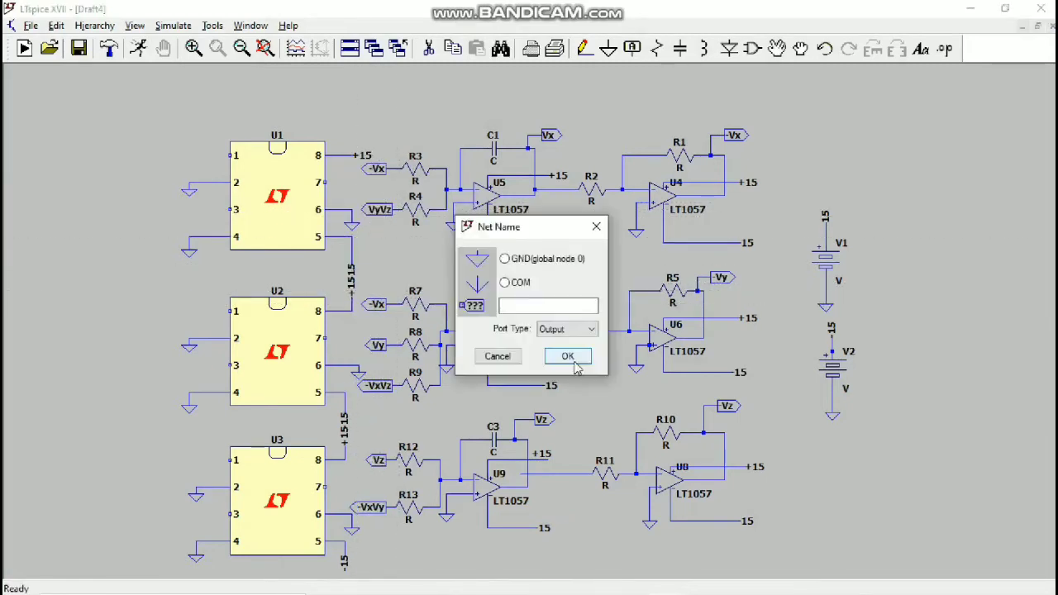
left_click(540, 309)
type("Vy")
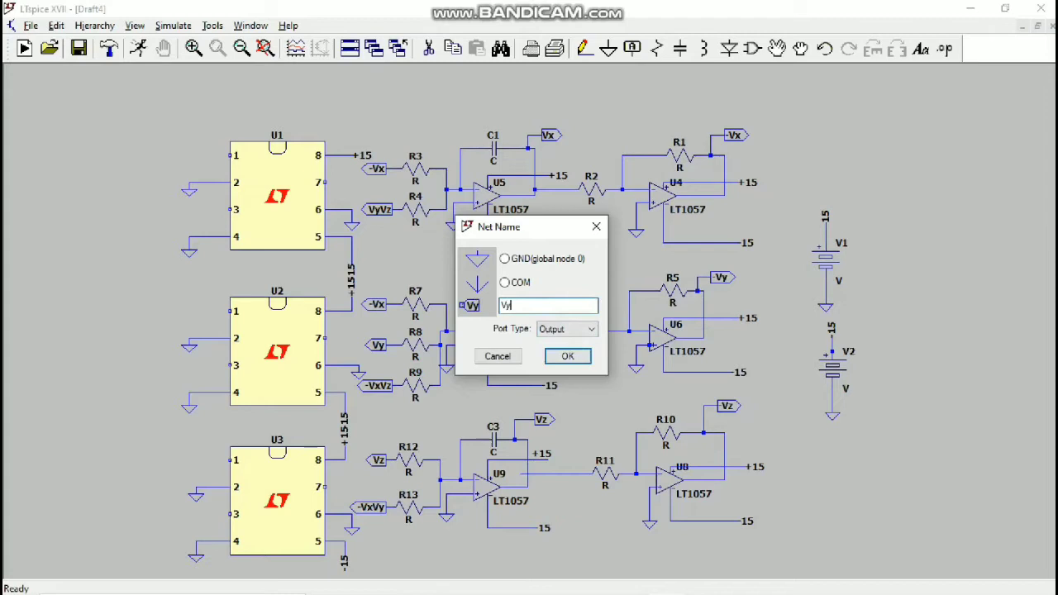
key("Return")
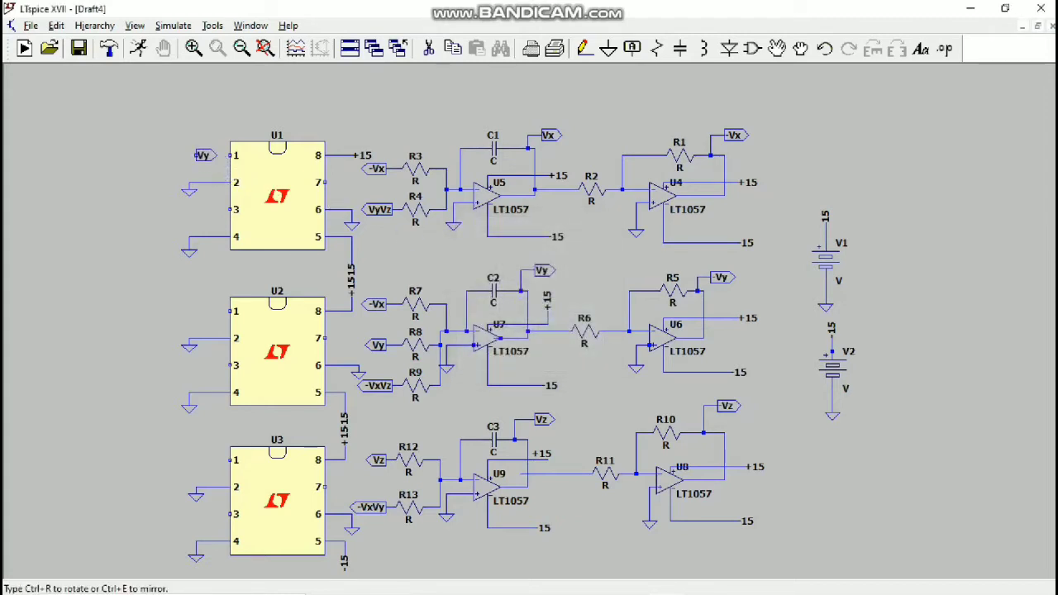
left_click(205, 155)
left_click(205, 209)
key("Escape")
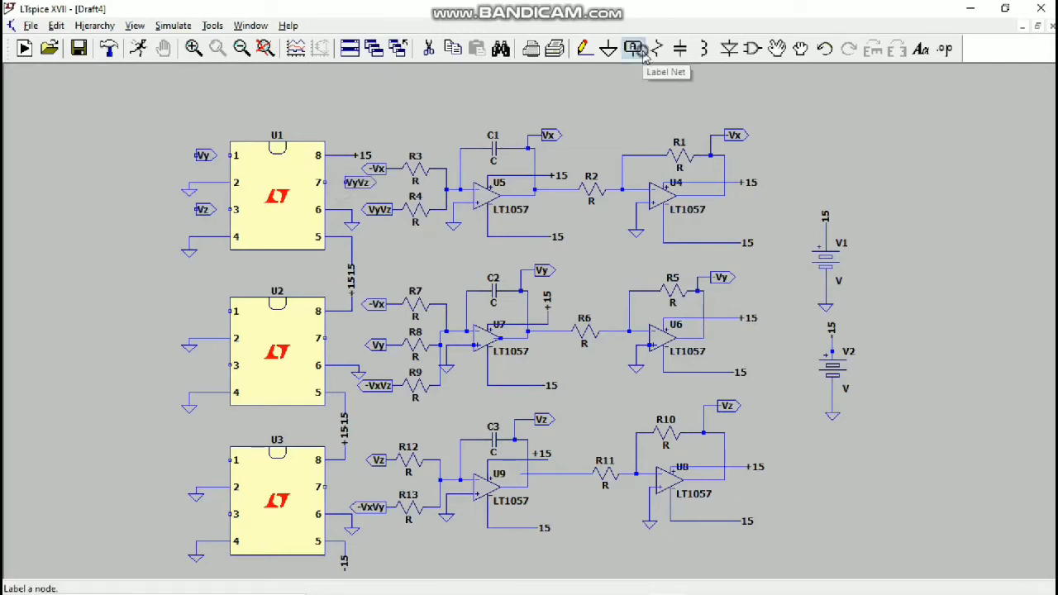
- Place -Vx output ports beside pins 1, 3 and 7 of U2 and U3, renaming U2's ports at pins 3 and 7 as -Vz and -VxVz
left_click(632, 48)
type("-Vx")
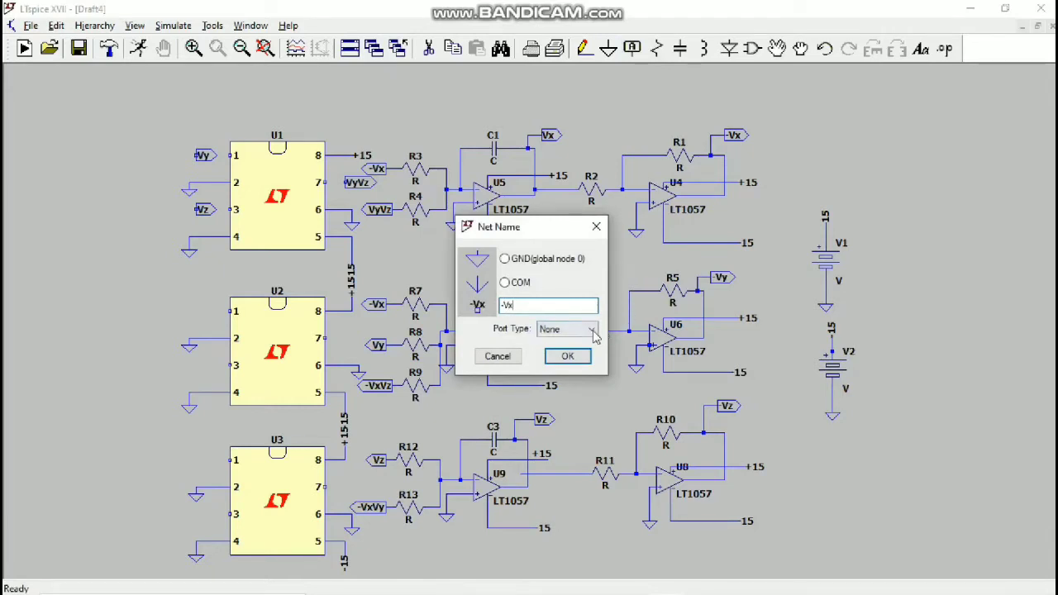
left_click(591, 329)
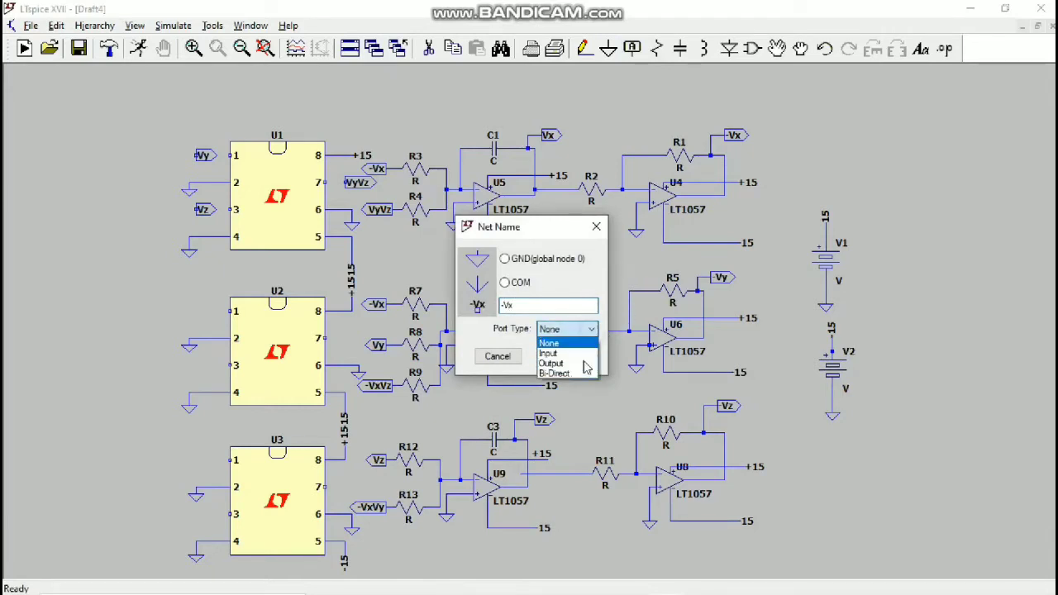
left_click(560, 363)
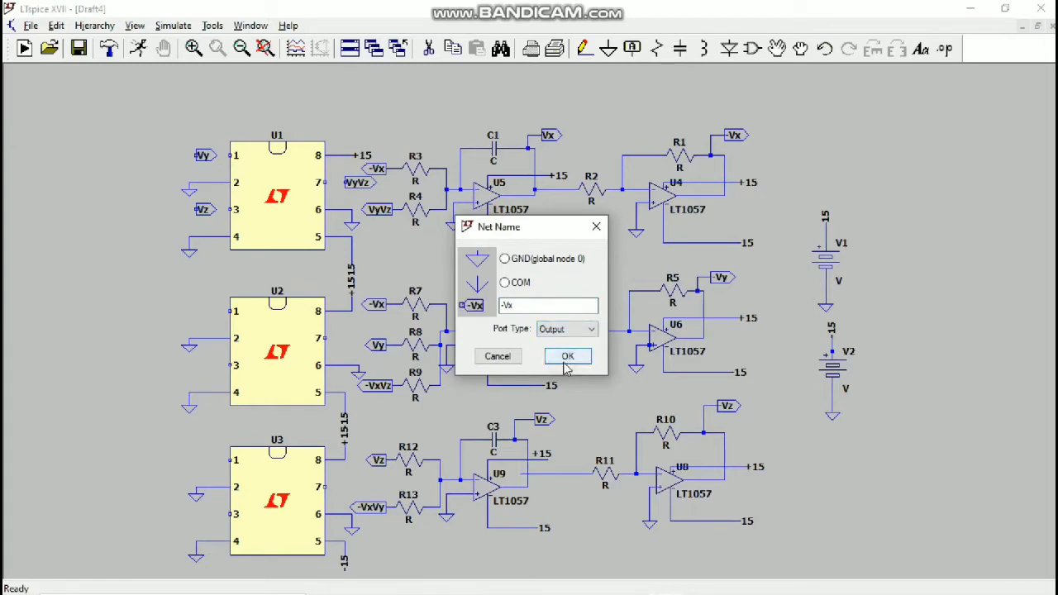
left_click(566, 362)
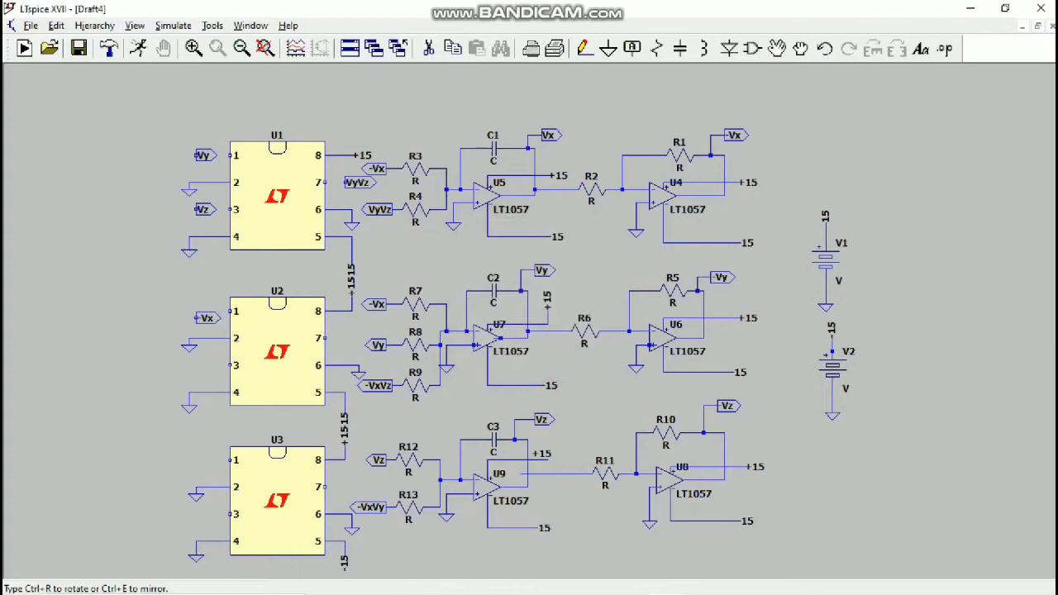
left_click(204, 311)
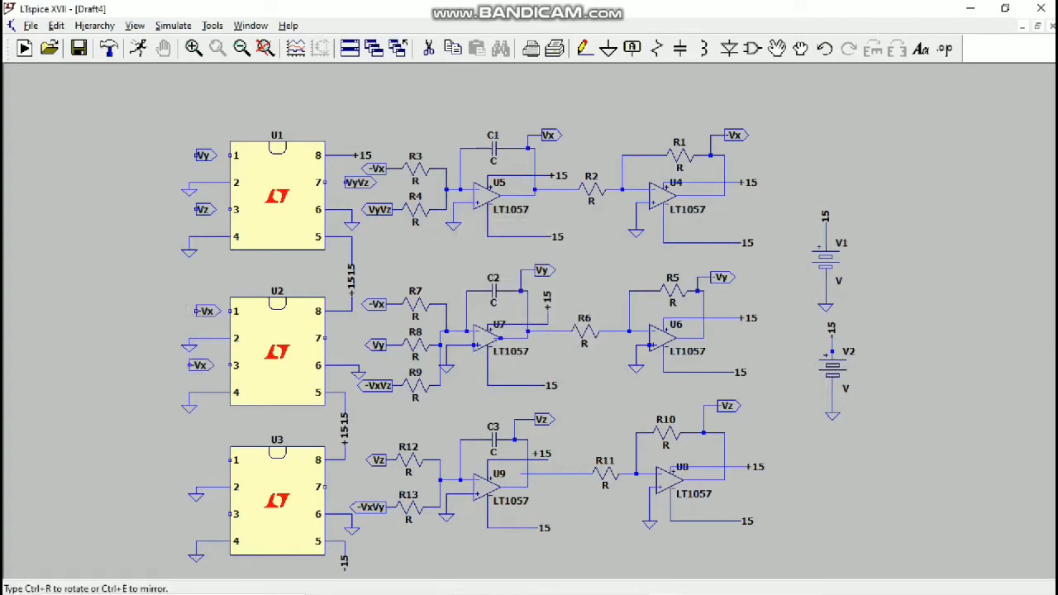
left_click(204, 364)
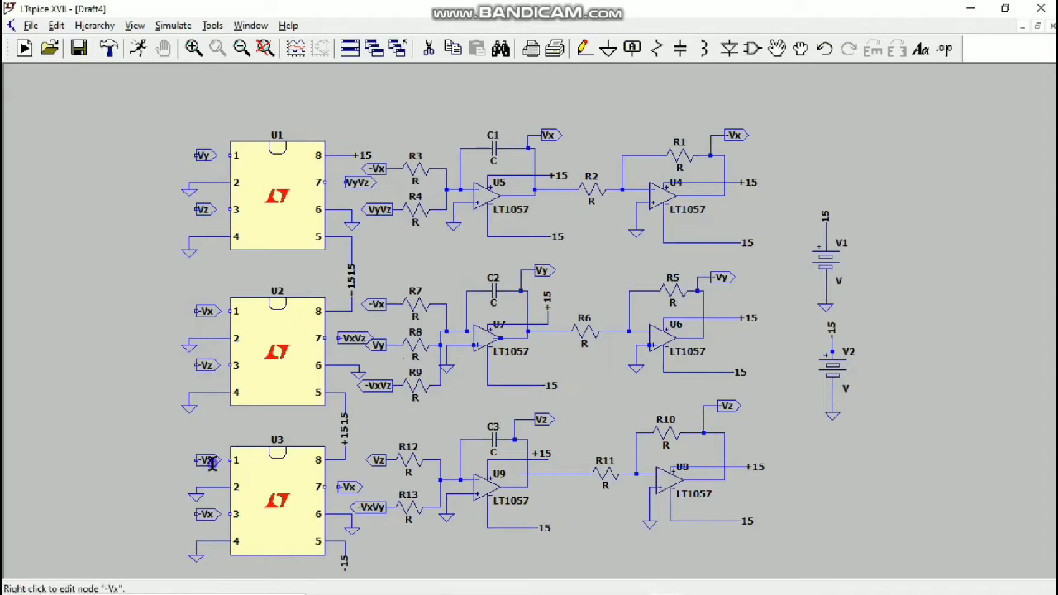
- Keep -Vx for the port at U3's pin 1 and rename the port at its pin 3 as Vy
right_click(211, 464)
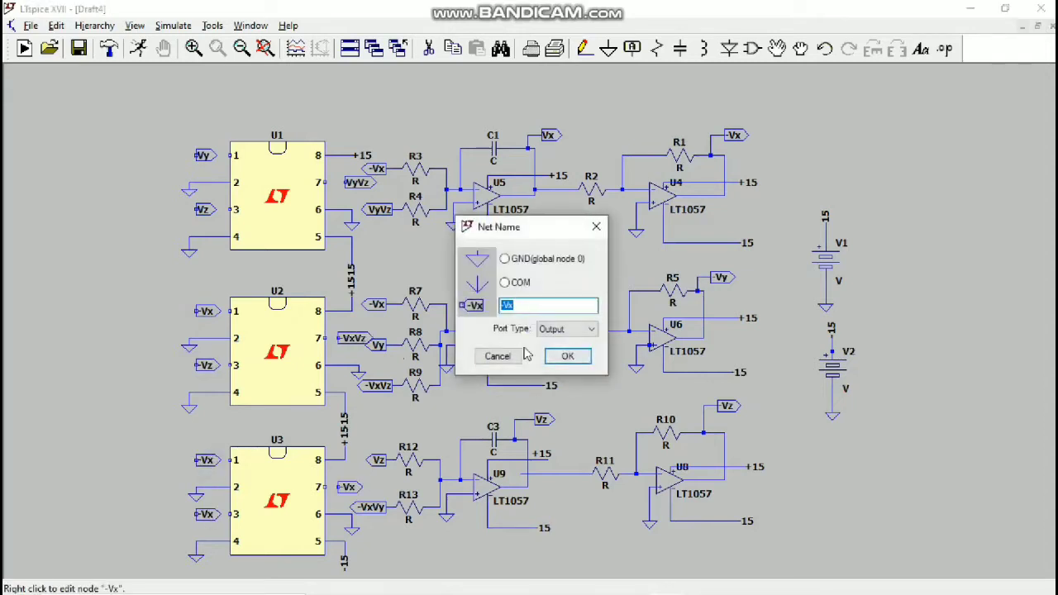
left_click(497, 355)
right_click(201, 514)
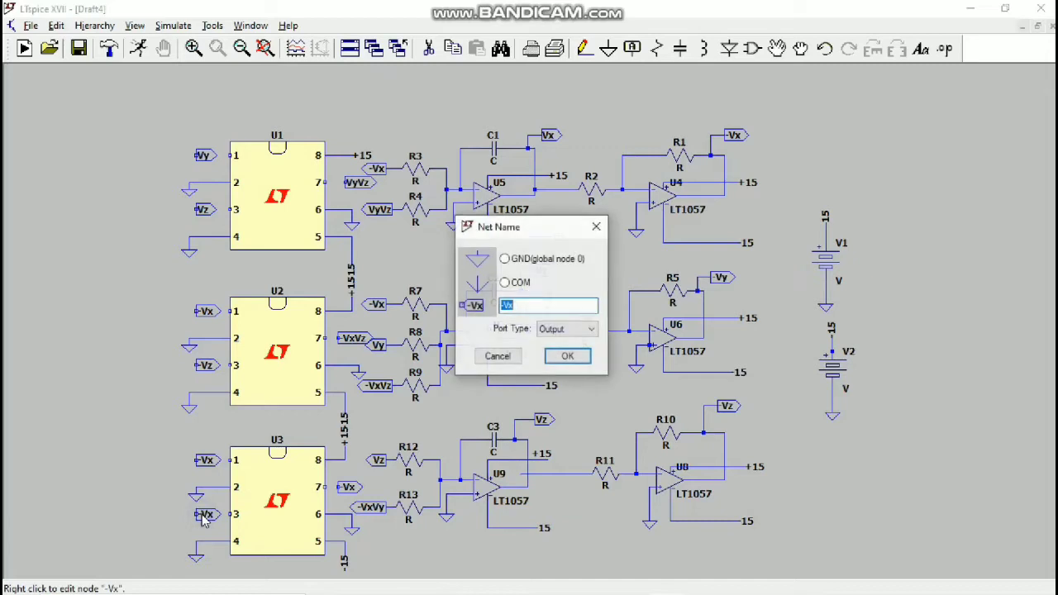
type("Vy")
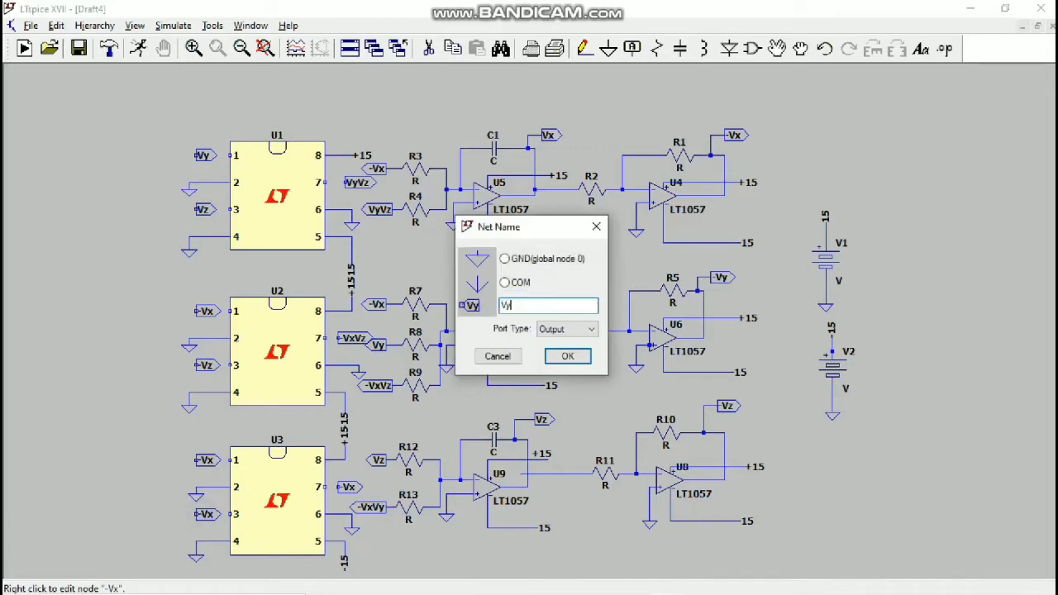
key("Return")
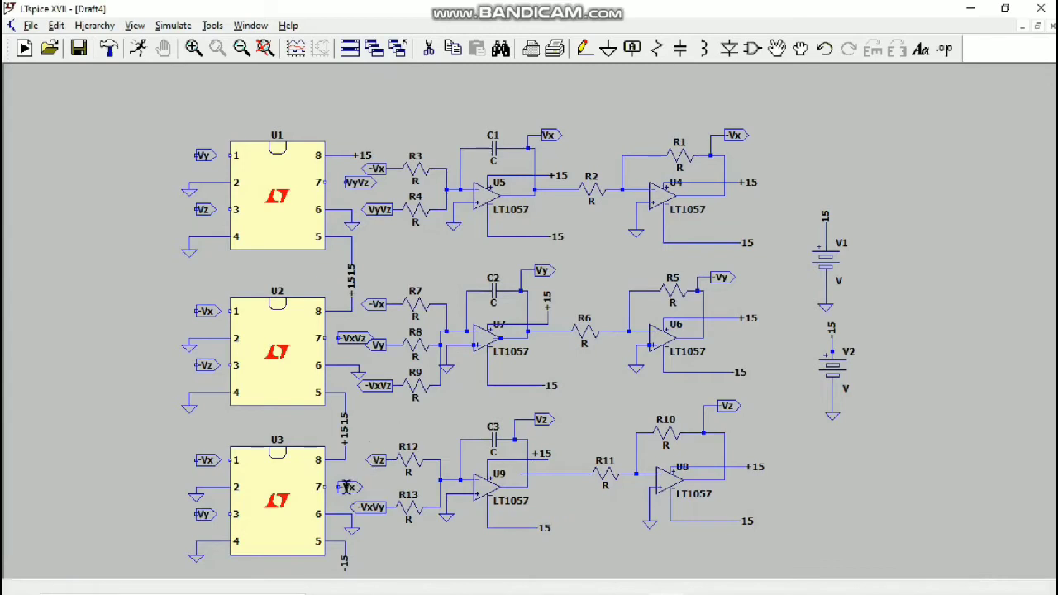
- Rename the port at U3's pin 7 as -VxVy and wire the ports to pins 1, 3 and 7 of U1, U2 and U3
right_click(347, 489)
left_click(536, 307)
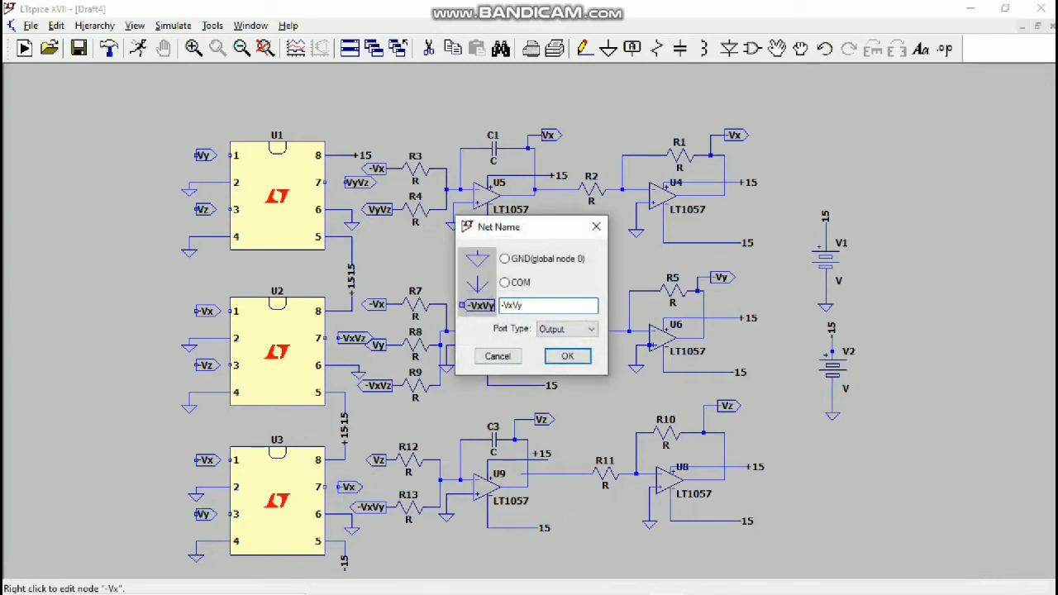
type("Vy")
key("Return")
left_click(580, 53)
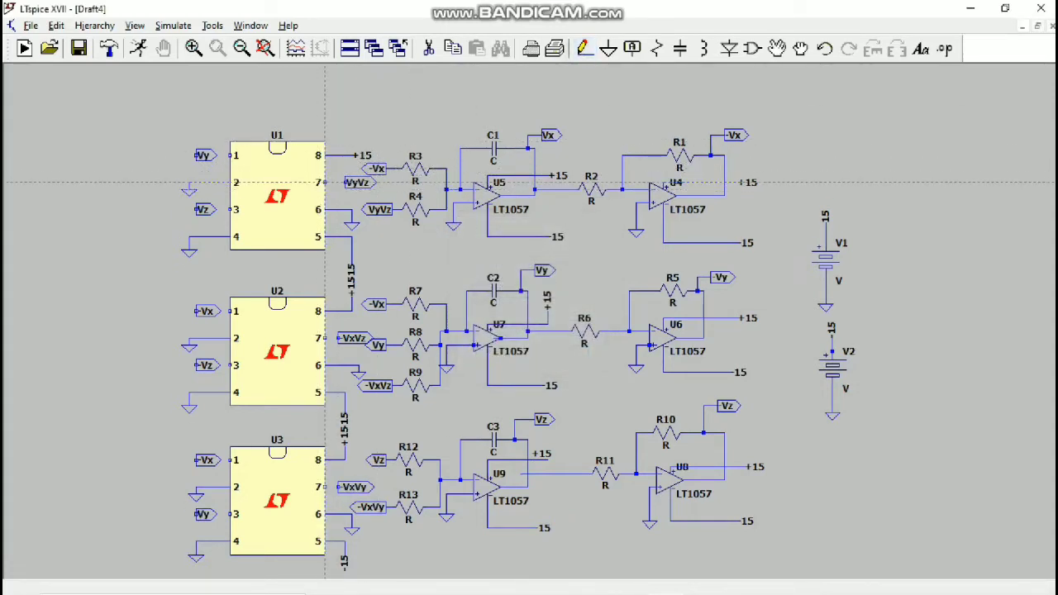
- Set the capacitance of C1, C2 and C3 to 1n
right_click(490, 451)
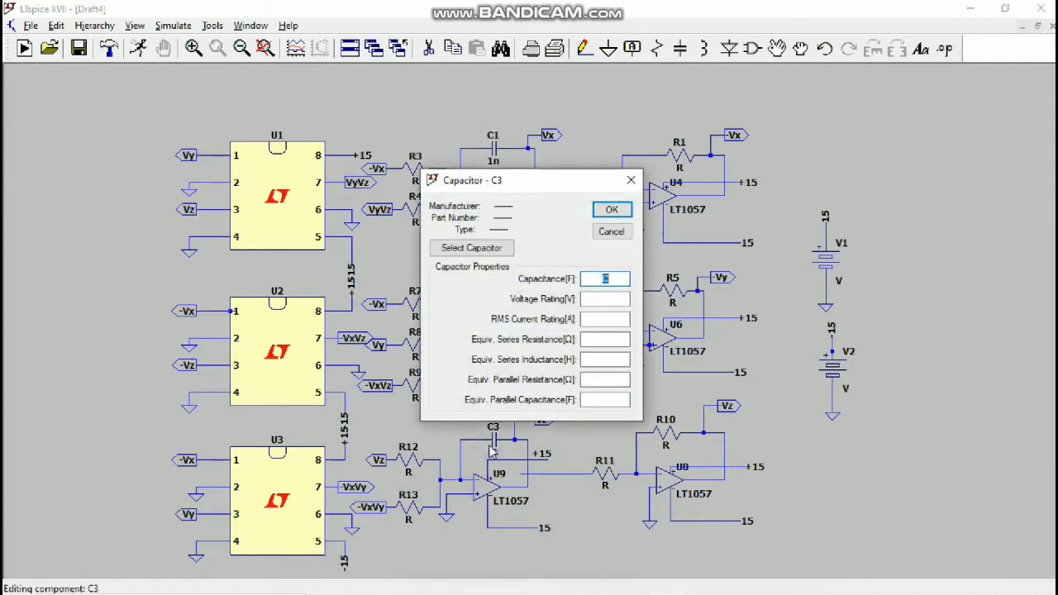
type("1")
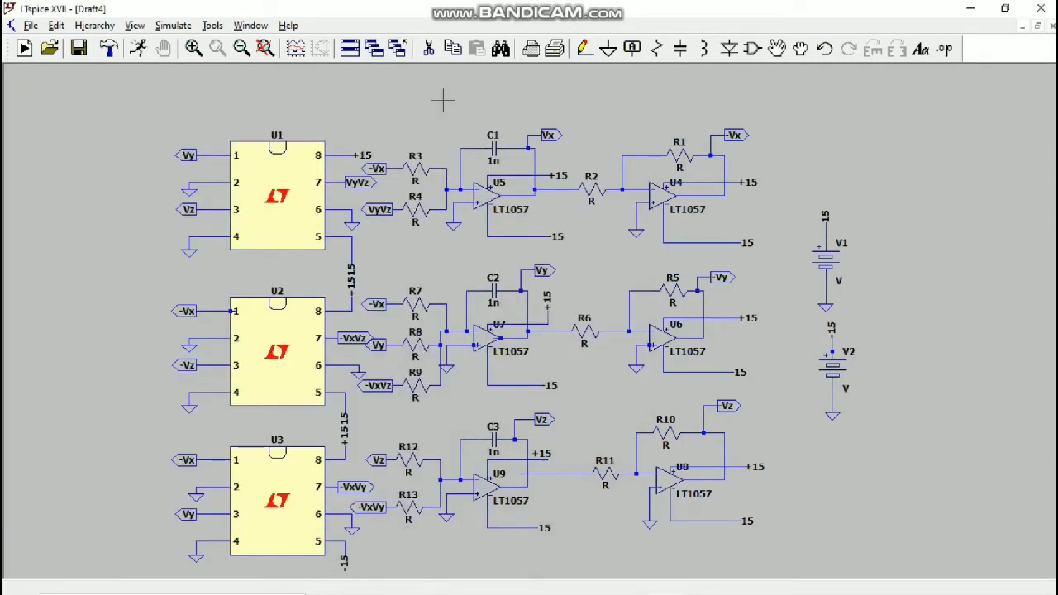
- Set the resistance of the inverter-stage resistors R1, R2, R5, R6, R10 and R11 to 100k
right_click(686, 162)
type("100k")
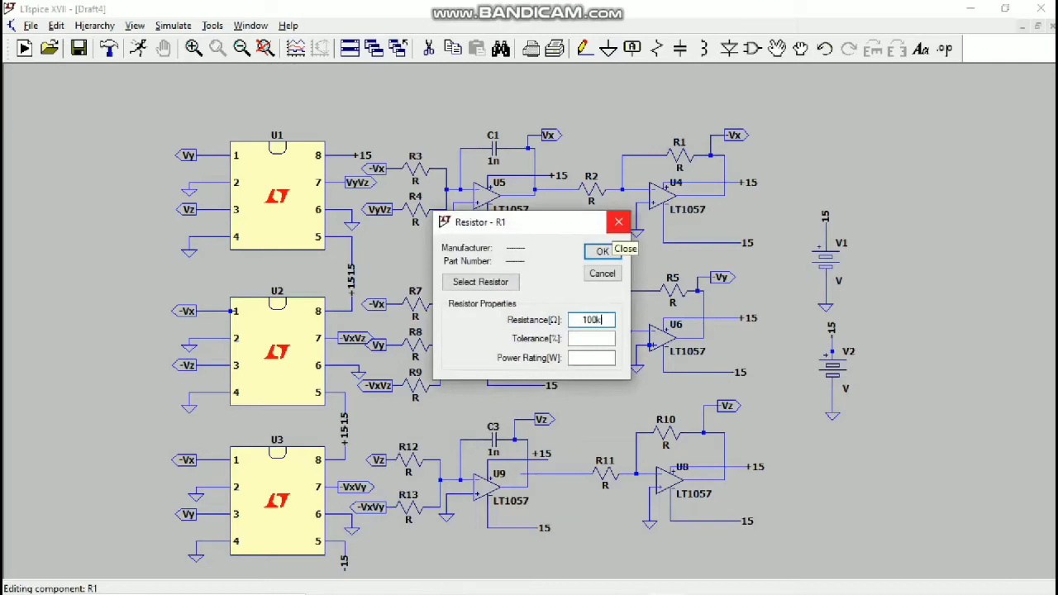
key("Return")
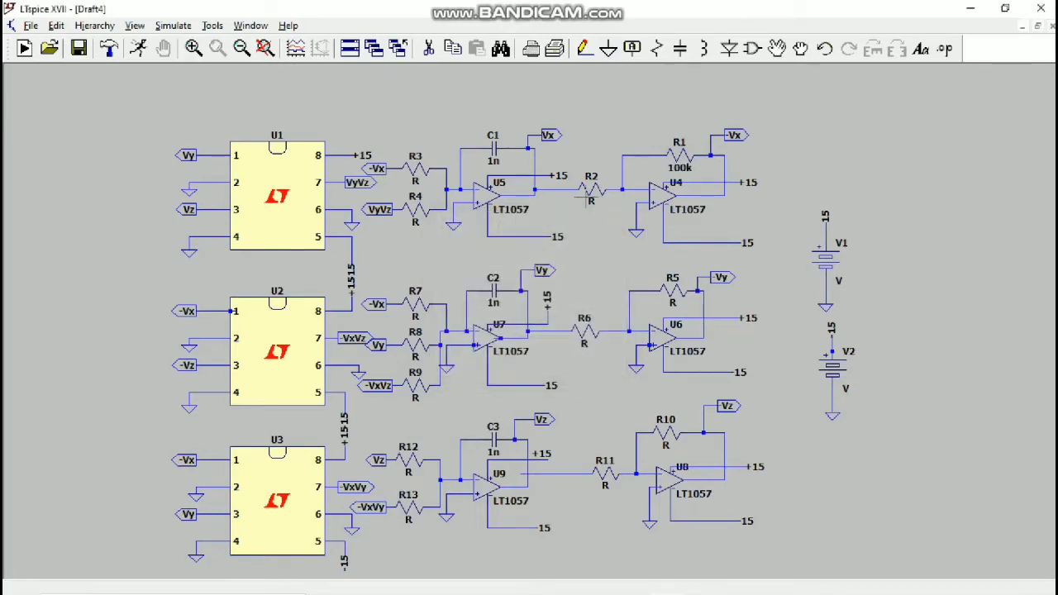
right_click(594, 202)
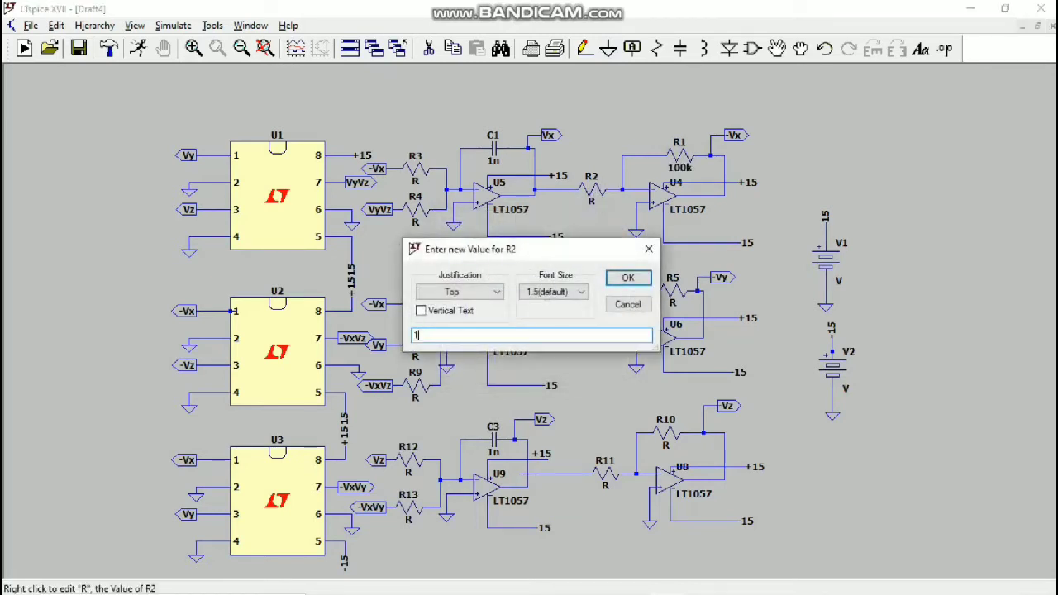
key("Return")
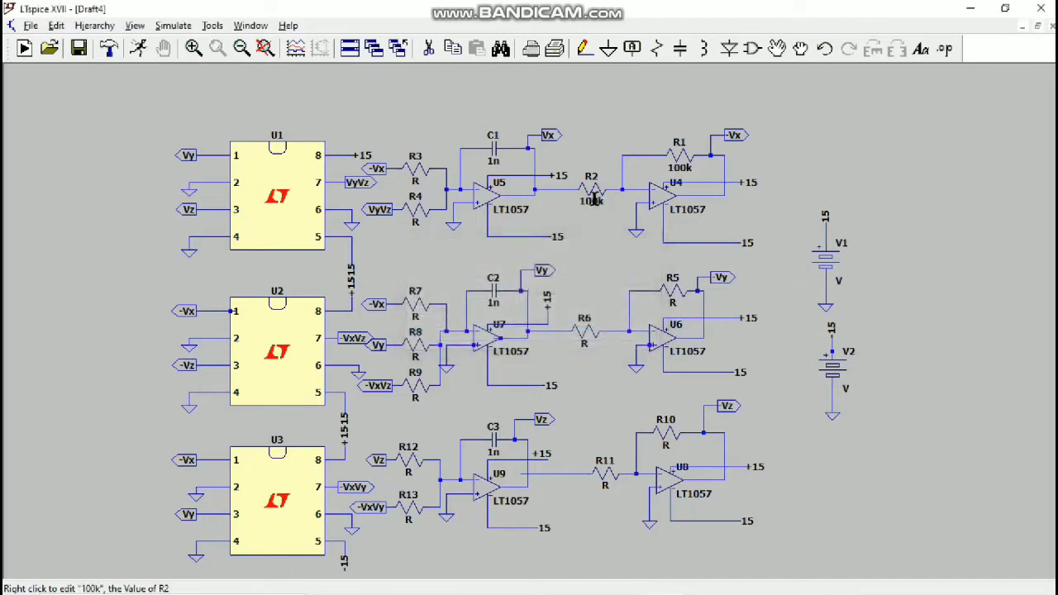
mouse_move(653, 584)
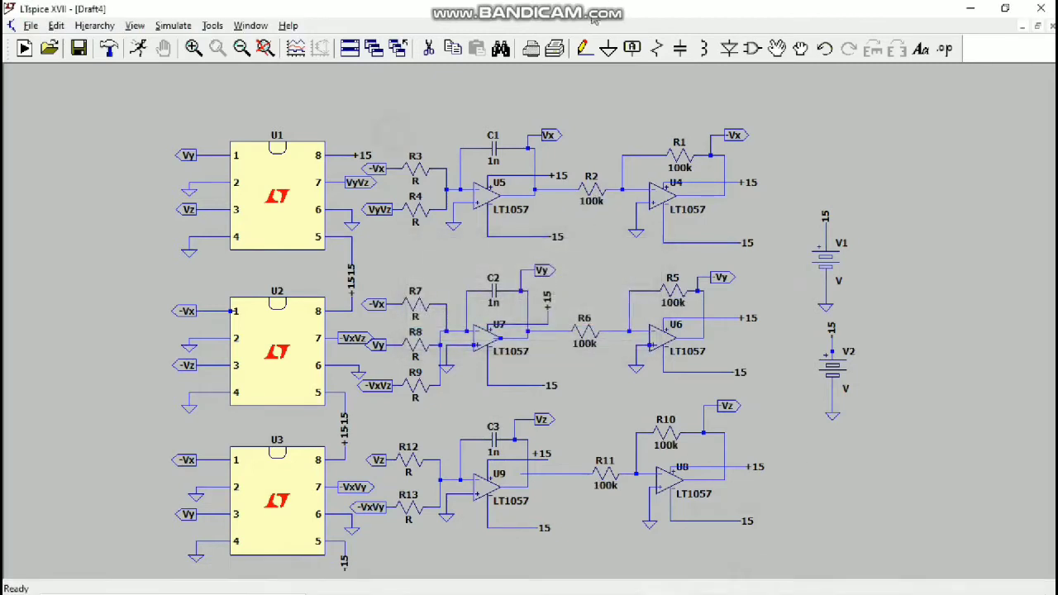
- Set R3 to 100k and R4 to 1k at the input of the U5 integrator
right_click(410, 179)
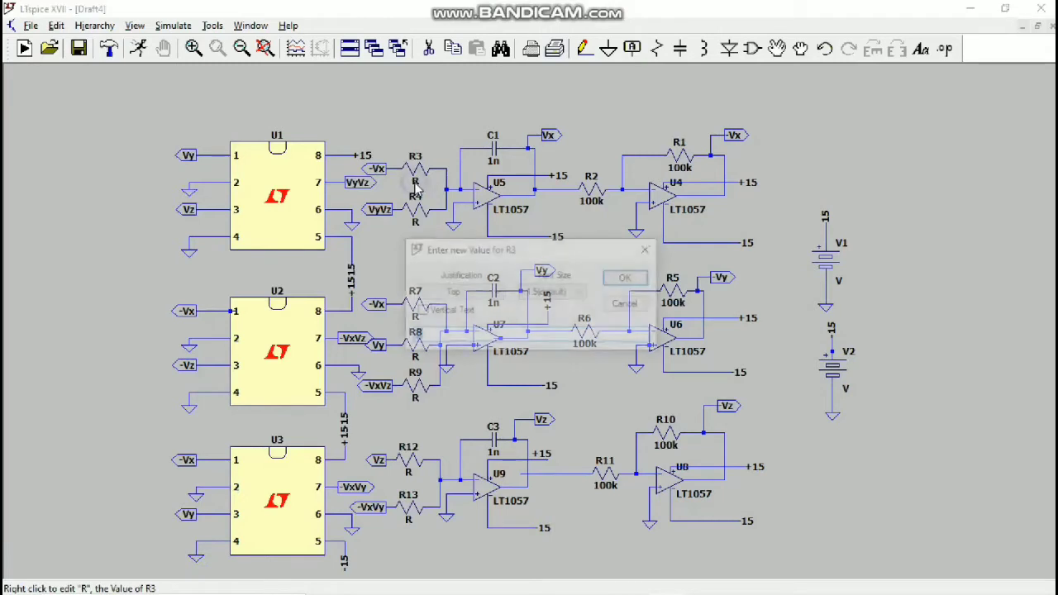
type("1")
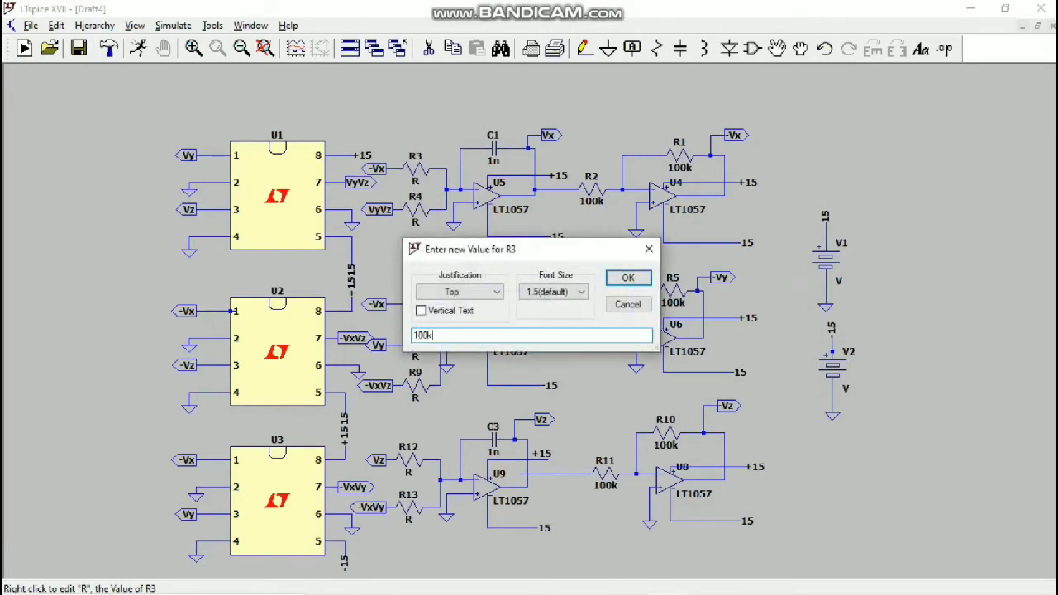
type("00k")
key("Return")
right_click(416, 223)
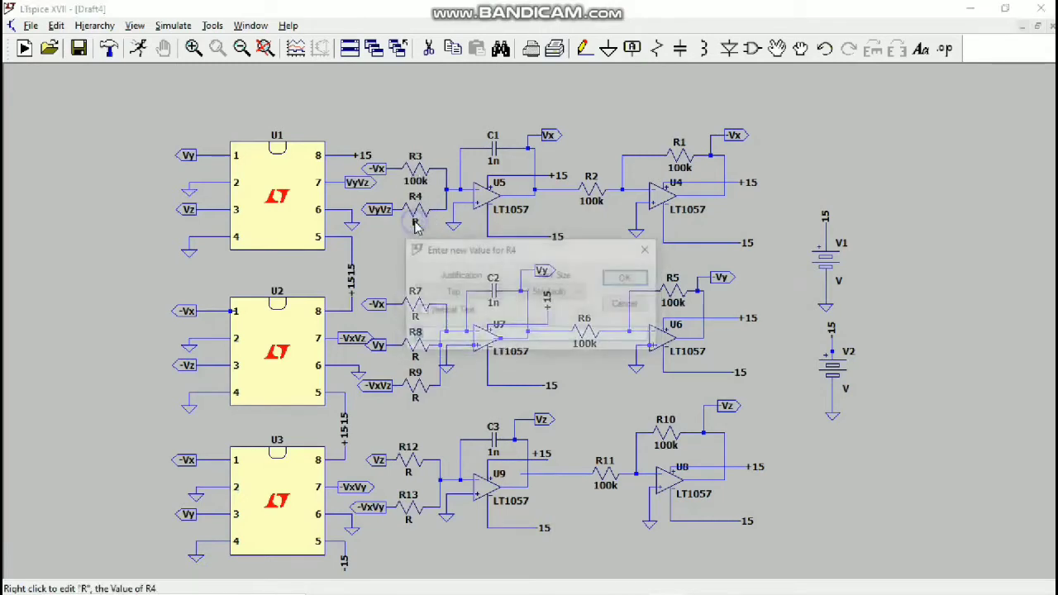
type("1")
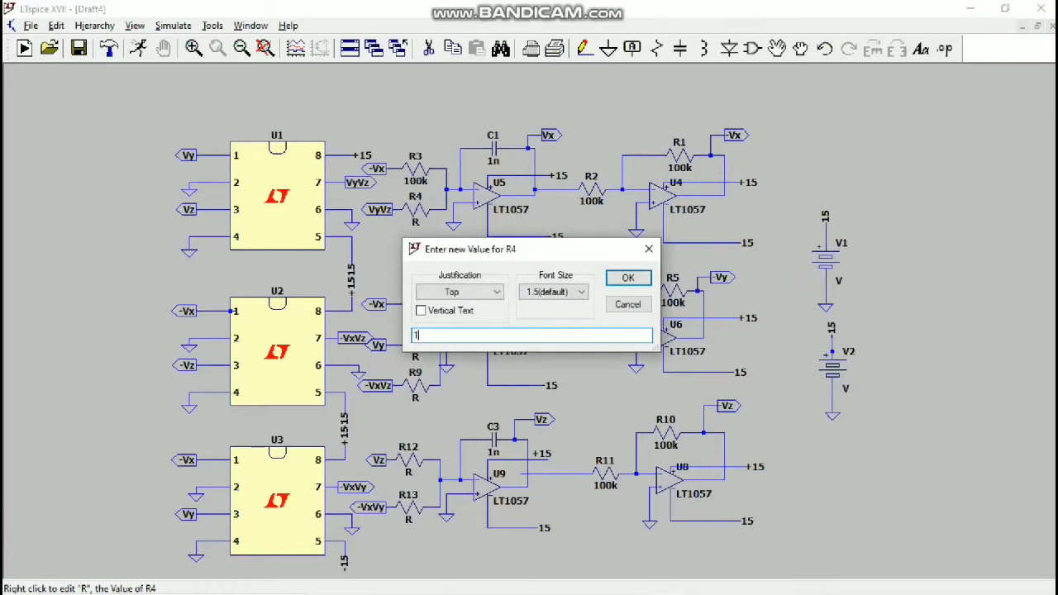
type("k")
key("Return")
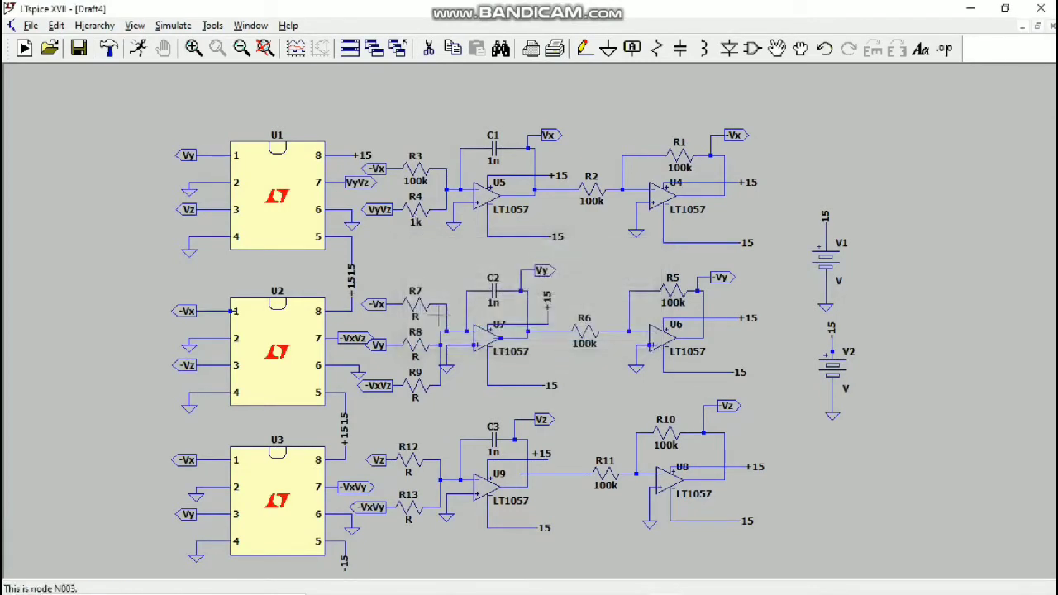
- Set R7 and R8 to 100k and R9 to 1k at the input of the U7 integrator
right_click(418, 317)
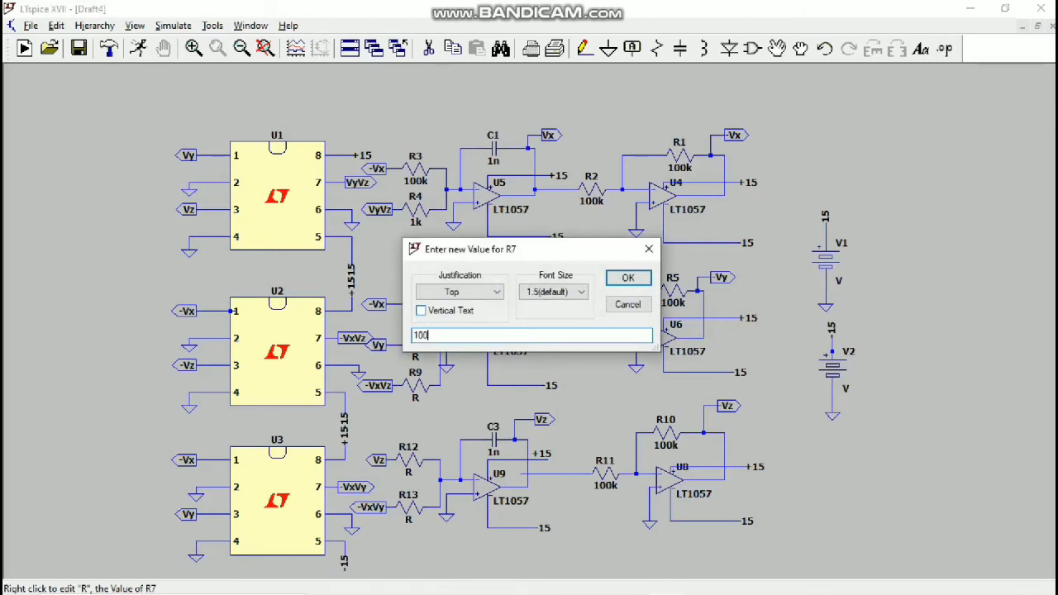
type("100k")
key("Return")
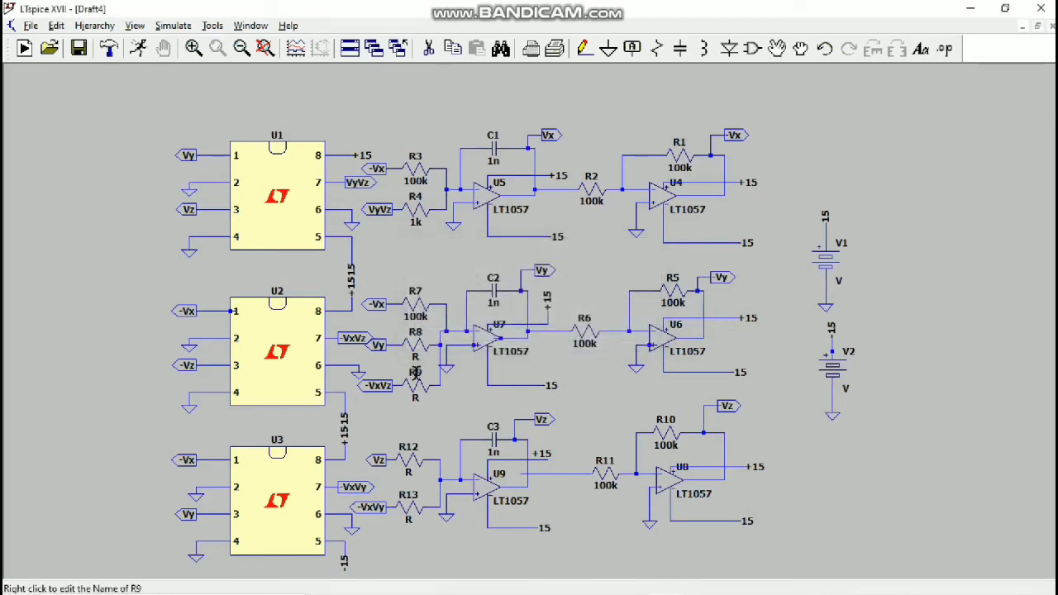
right_click(416, 354)
type("100k")
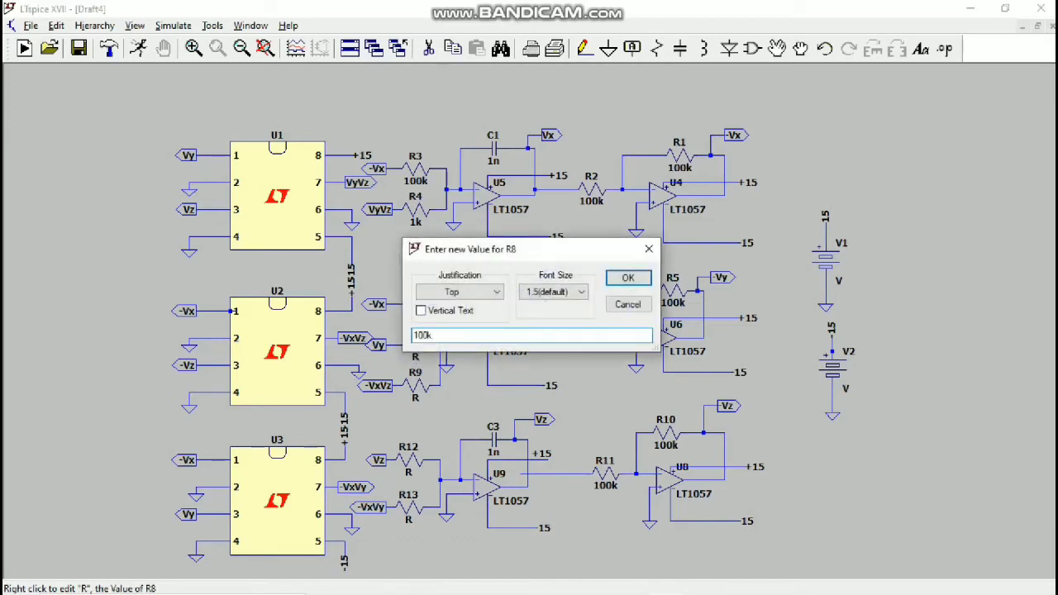
key("Return")
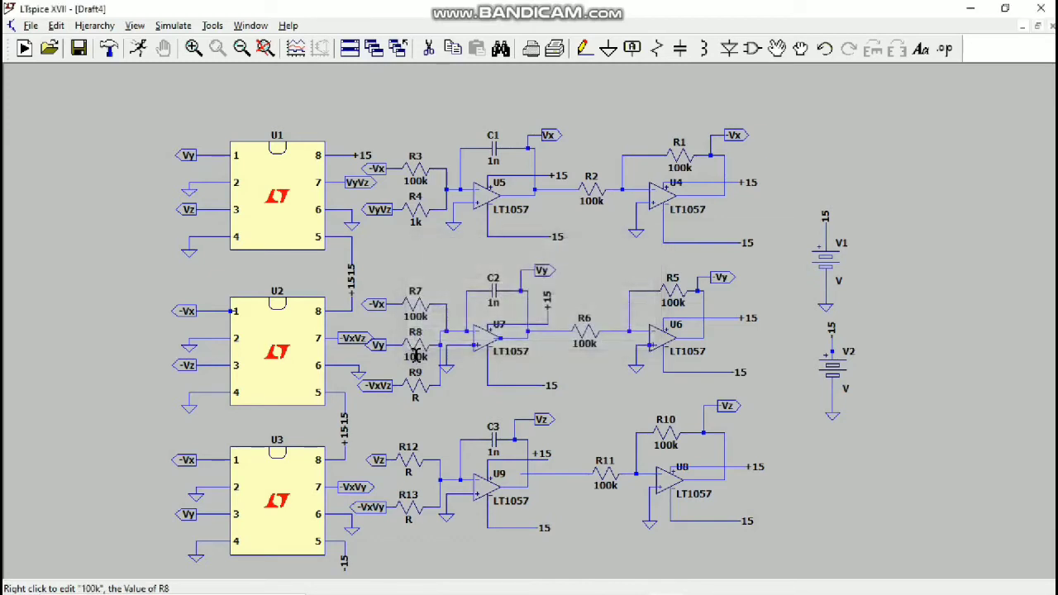
right_click(414, 400)
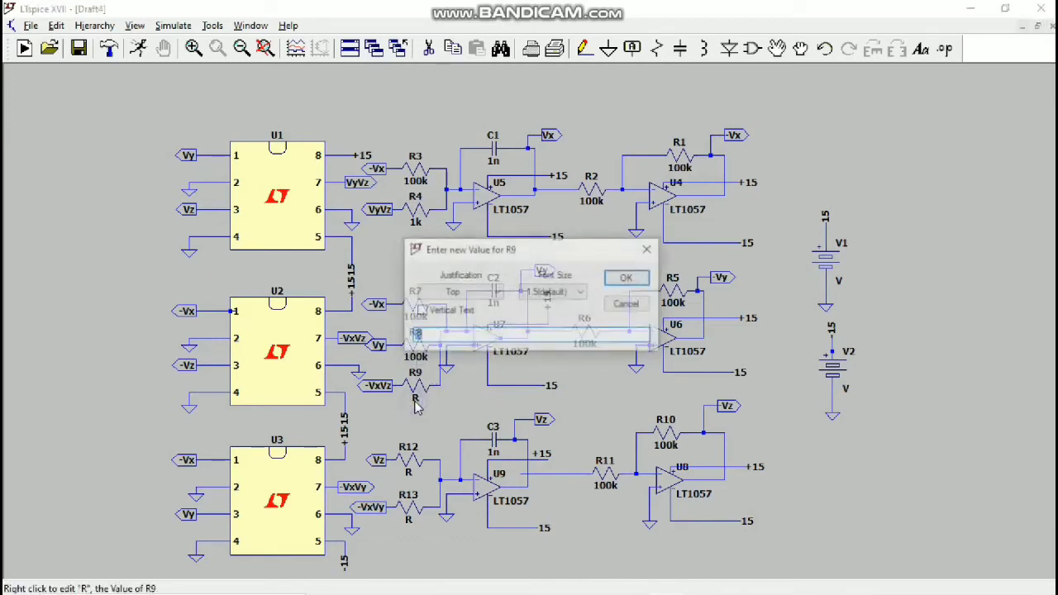
type("1k")
key("Return")
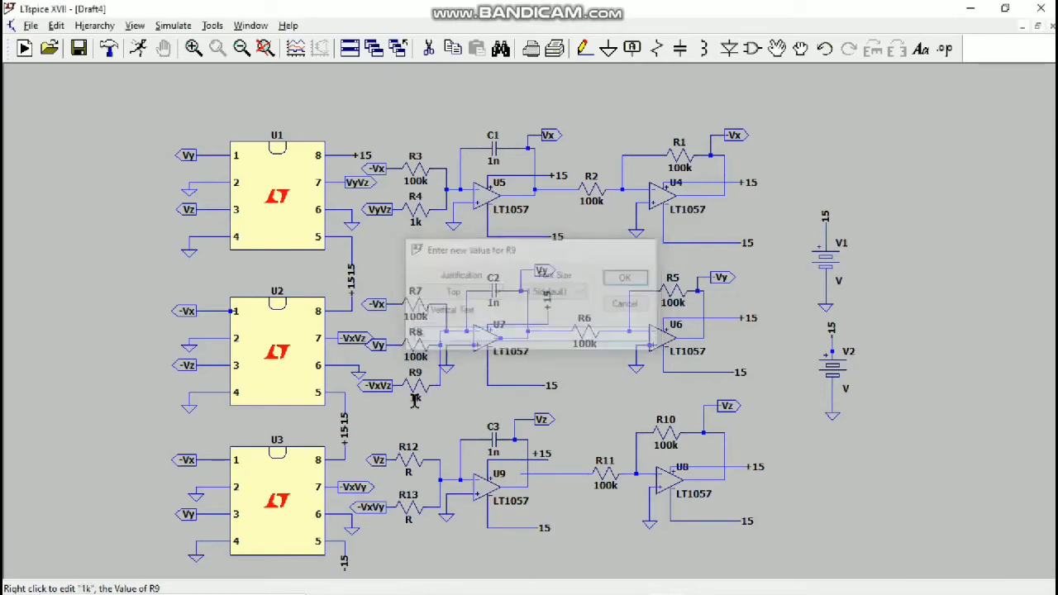
- Set R12 to 33.33k and R13 to 1k at the input of the U9 integrator
right_click(408, 470)
type("3")
type("3")
type(".44")
type(".33k")
key("Return")
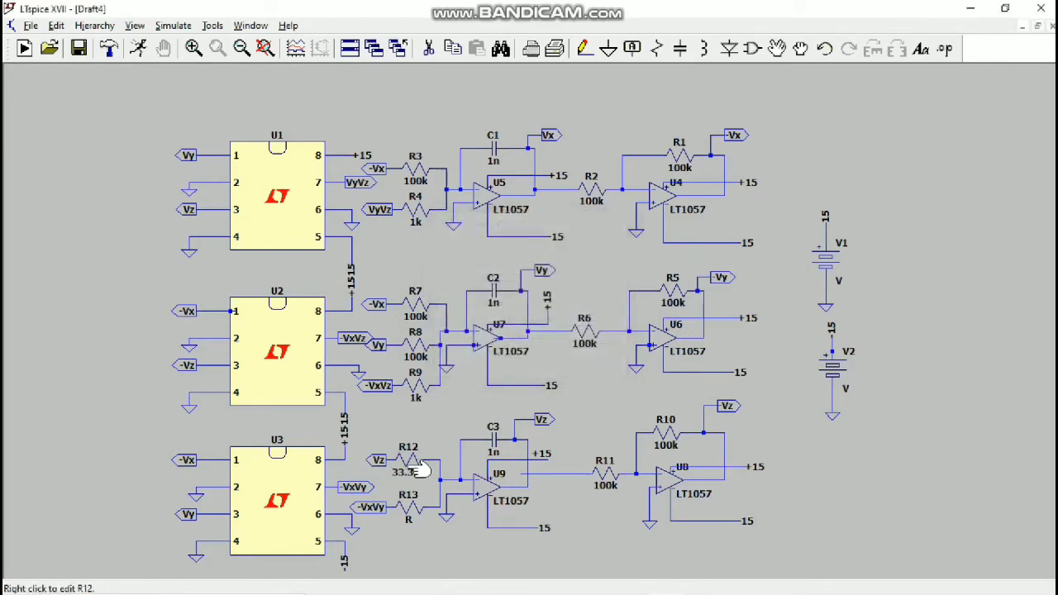
right_click(406, 515)
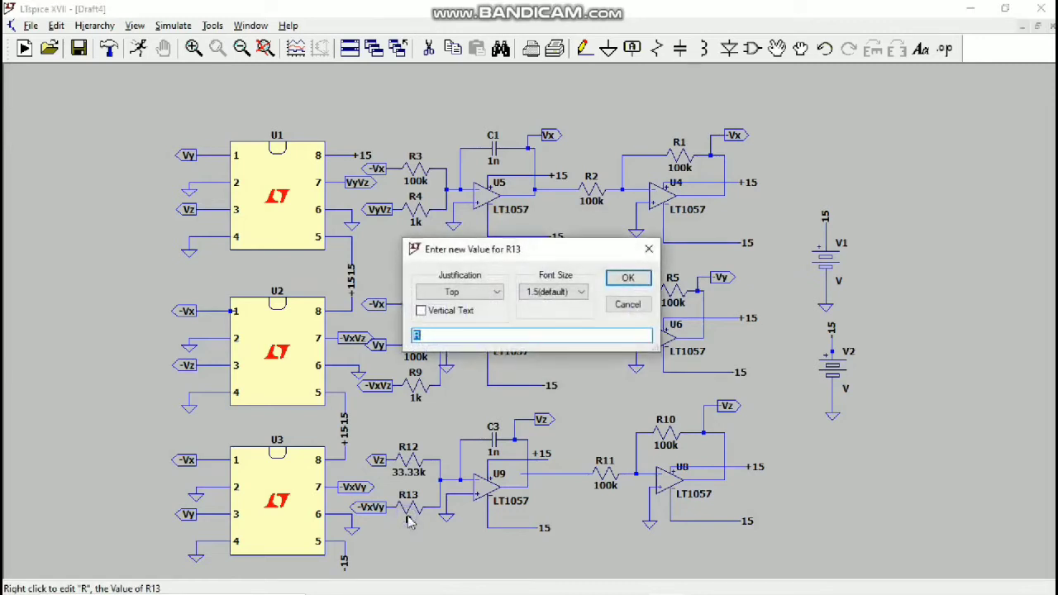
type("1k")
key("Return")
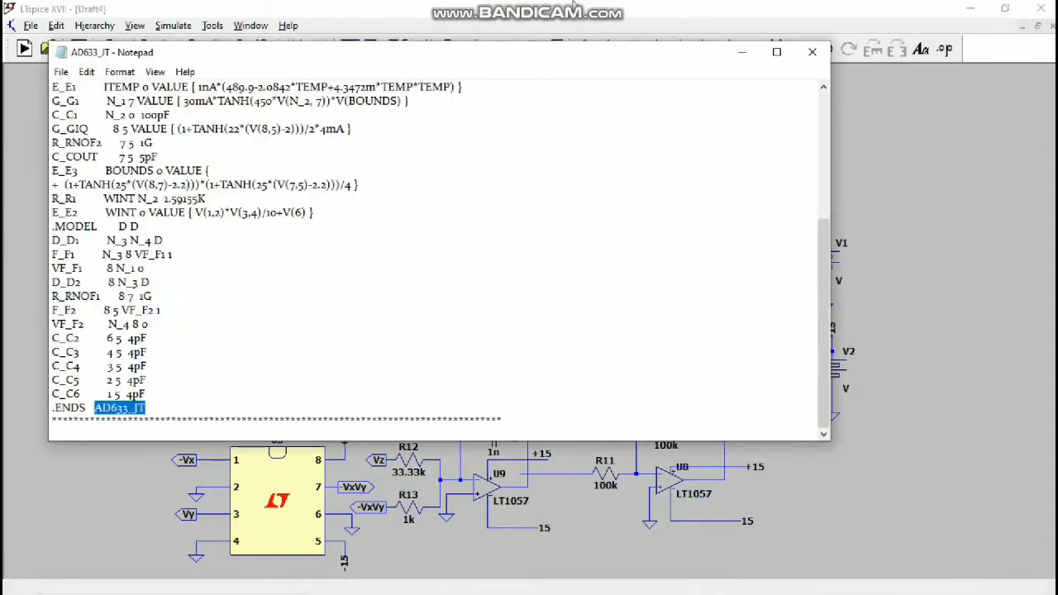
- Minimize the model text file and place the SPICE directive .include AD633_JT.cir above the circuit, beside U1
left_click(742, 51)
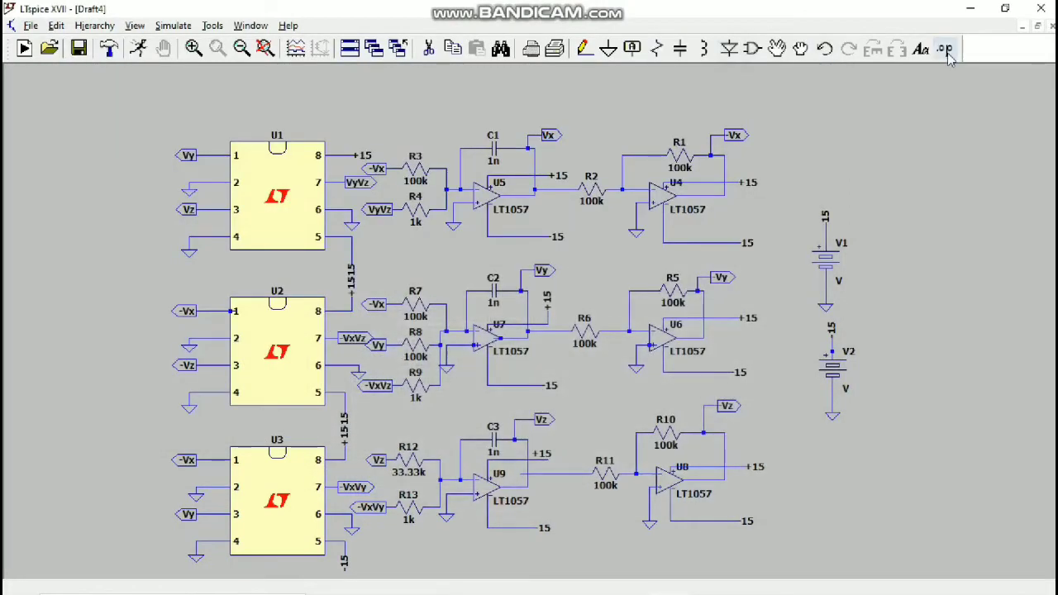
left_click(947, 52)
type(".incl")
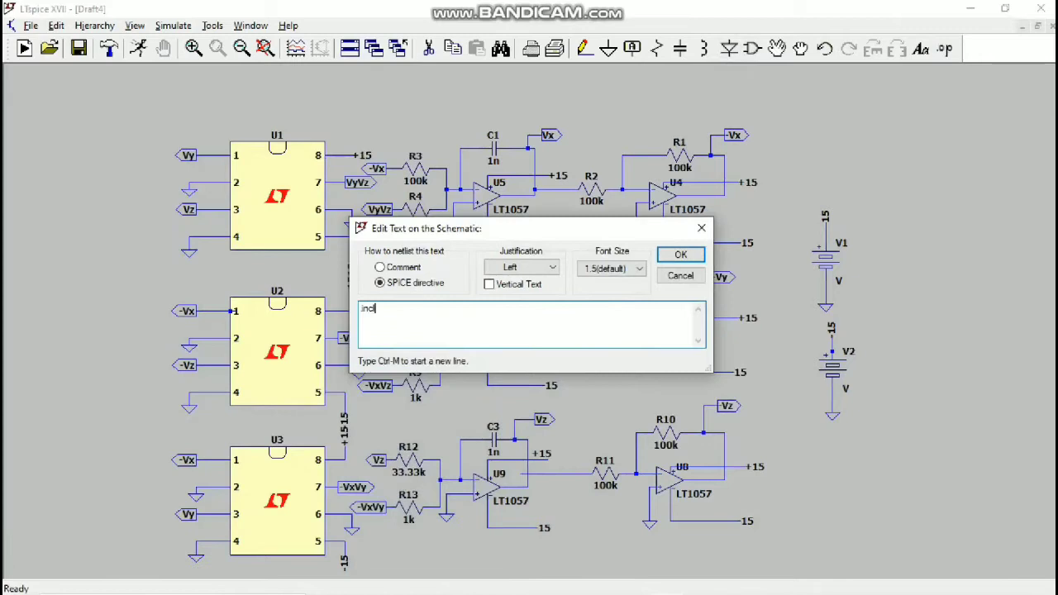
type("ude AD633_JT.cir")
key("Return")
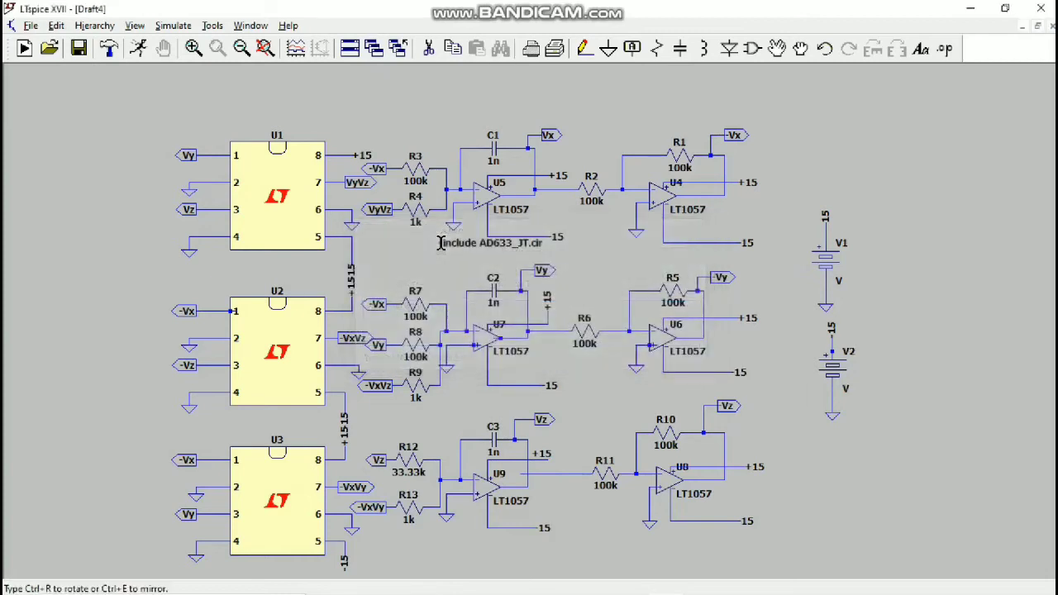
left_click(321, 118)
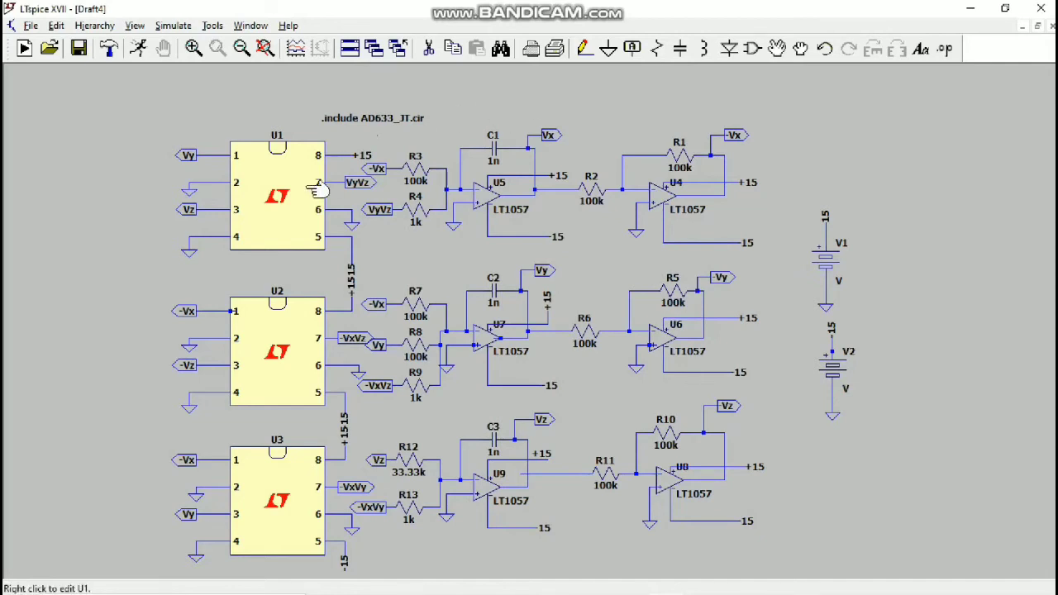
- Set the Value attribute of the DIP8 chips U1, U2 and U3 to AD633_JT
right_click(281, 153)
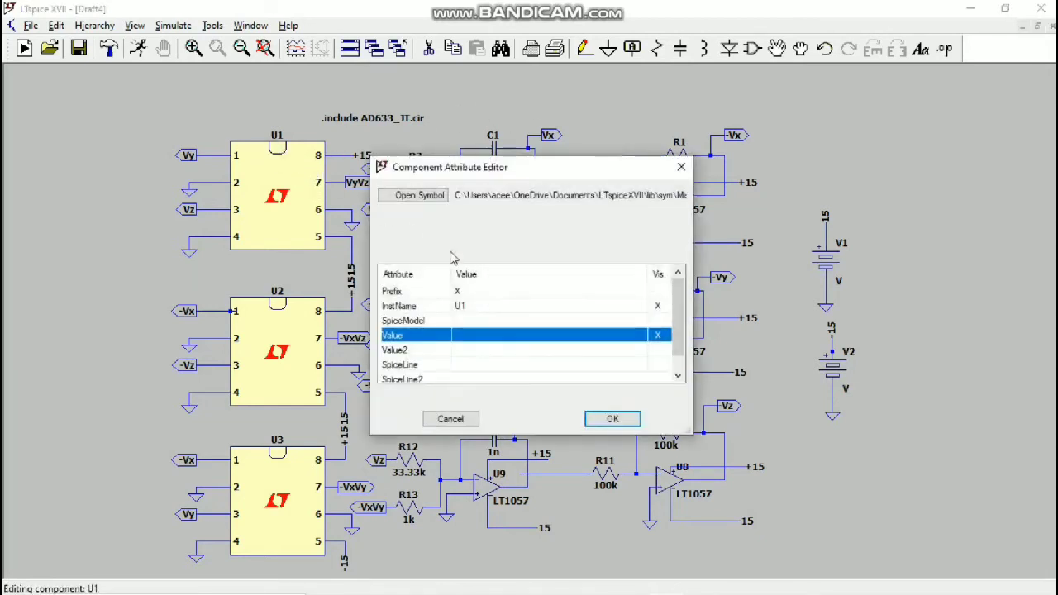
left_click(462, 332)
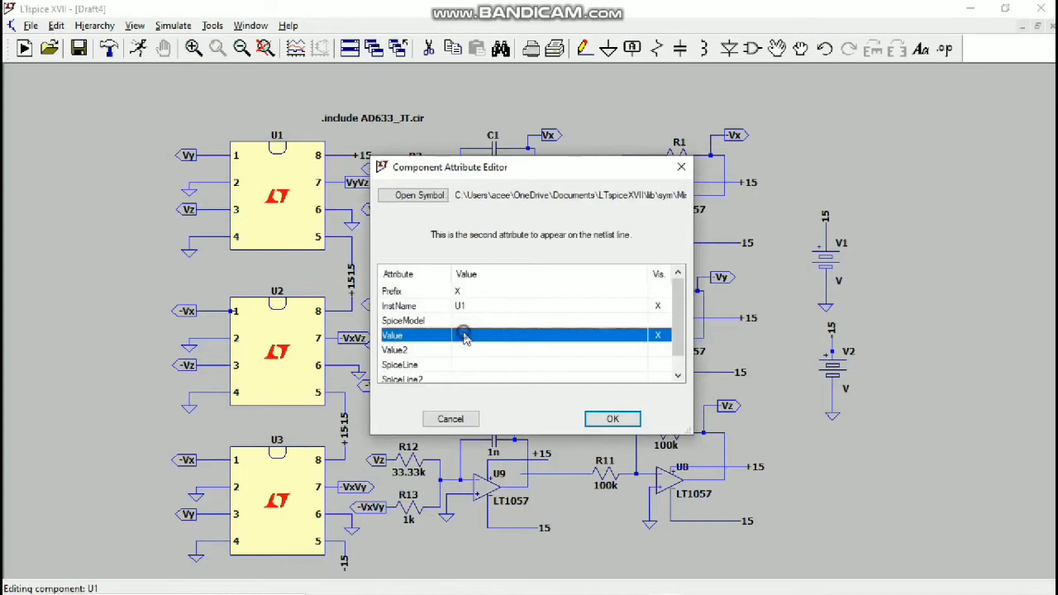
double_click(462, 332)
type("AD633_JT")
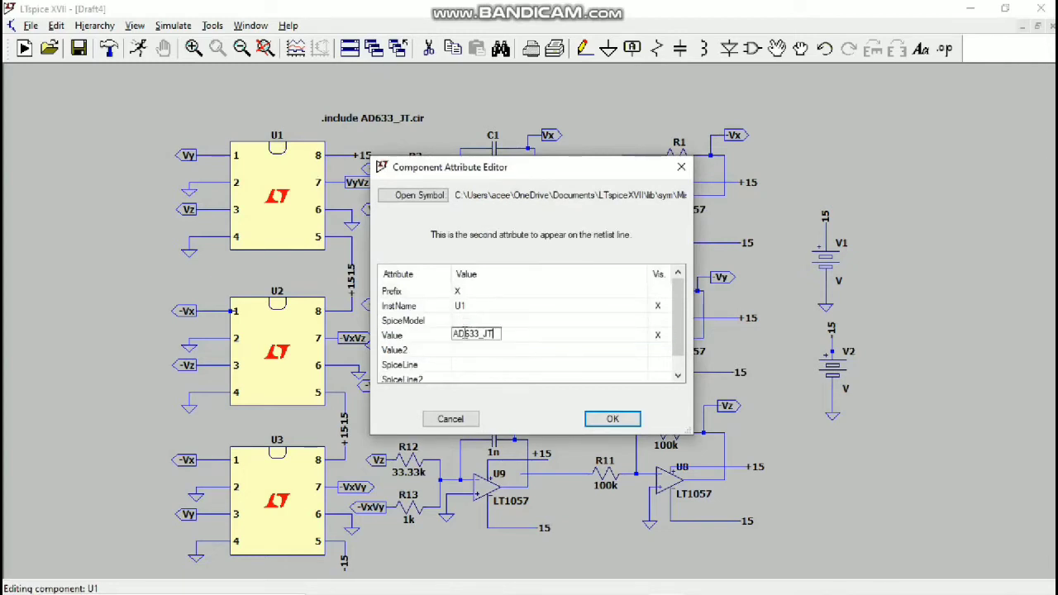
key("Return")
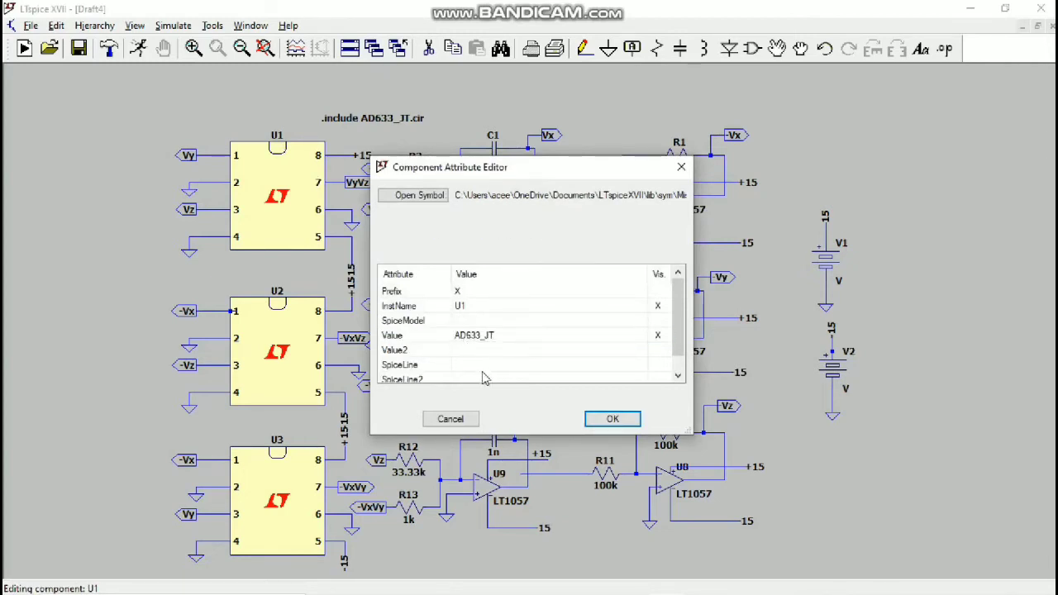
left_click(614, 419)
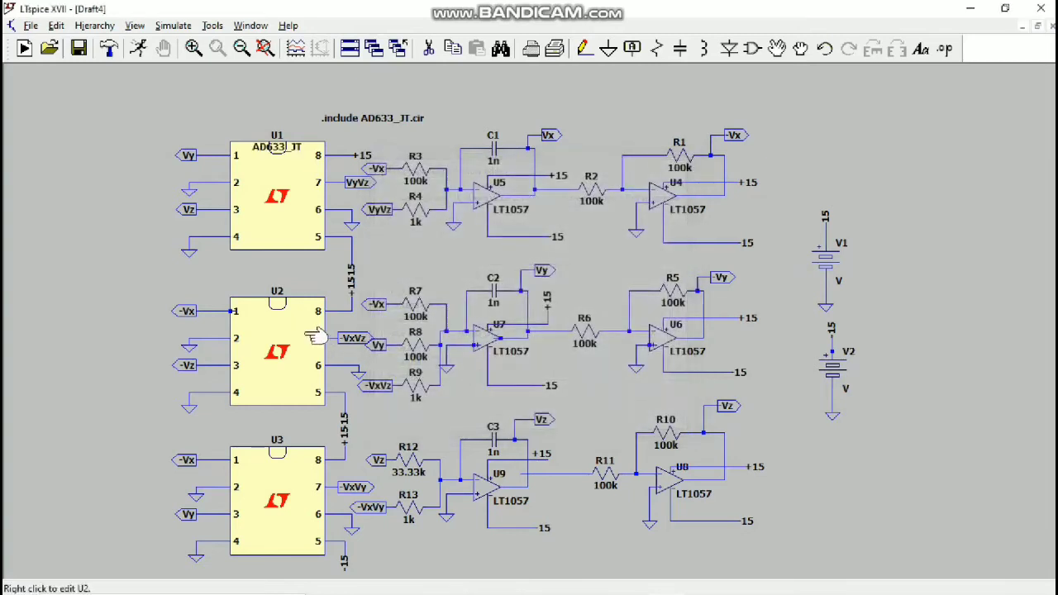
right_click(277, 302)
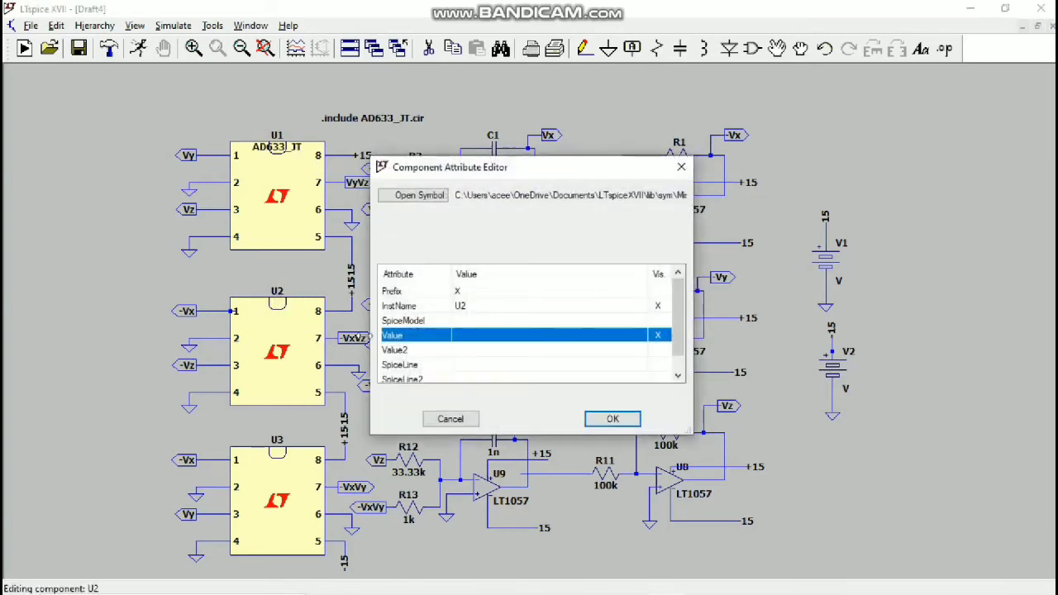
left_click(612, 416)
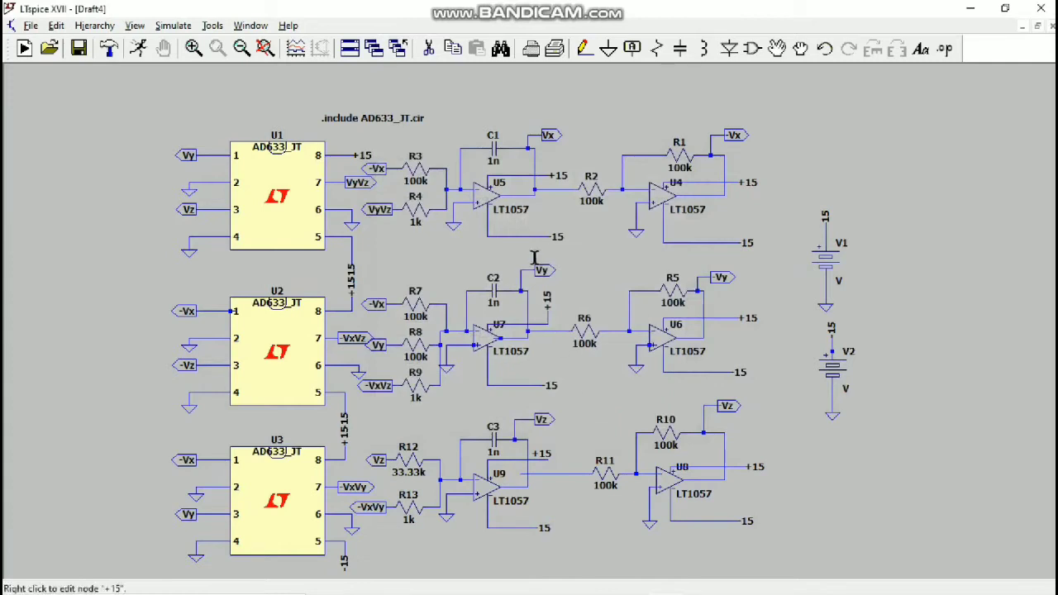
- Save the schematic in the library op-amp folder under a file name combining two people's first names with "chaostic"
left_click(37, 28)
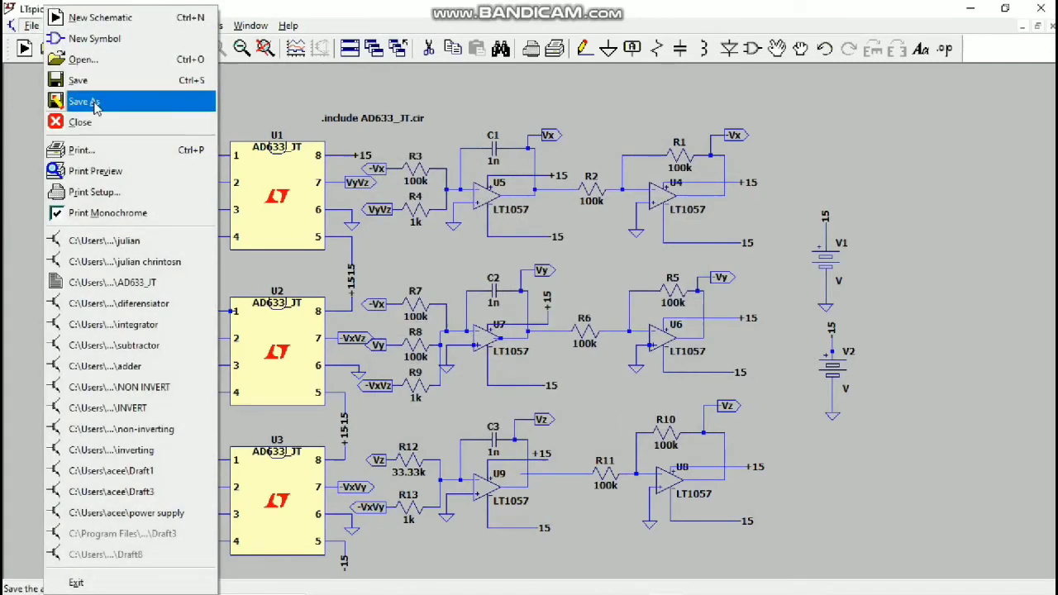
left_click(91, 81)
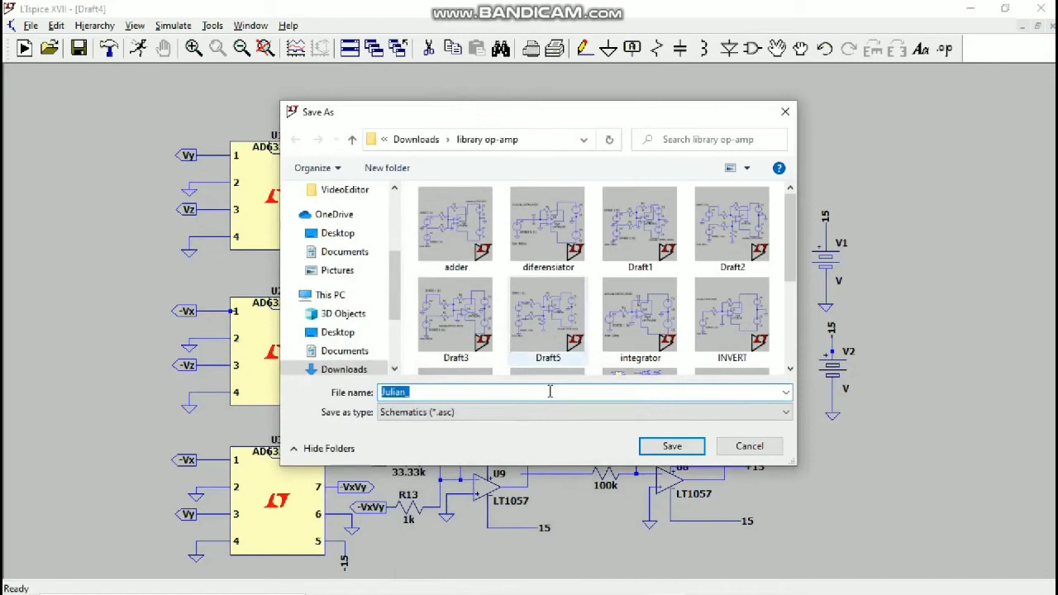
type("Julian_")
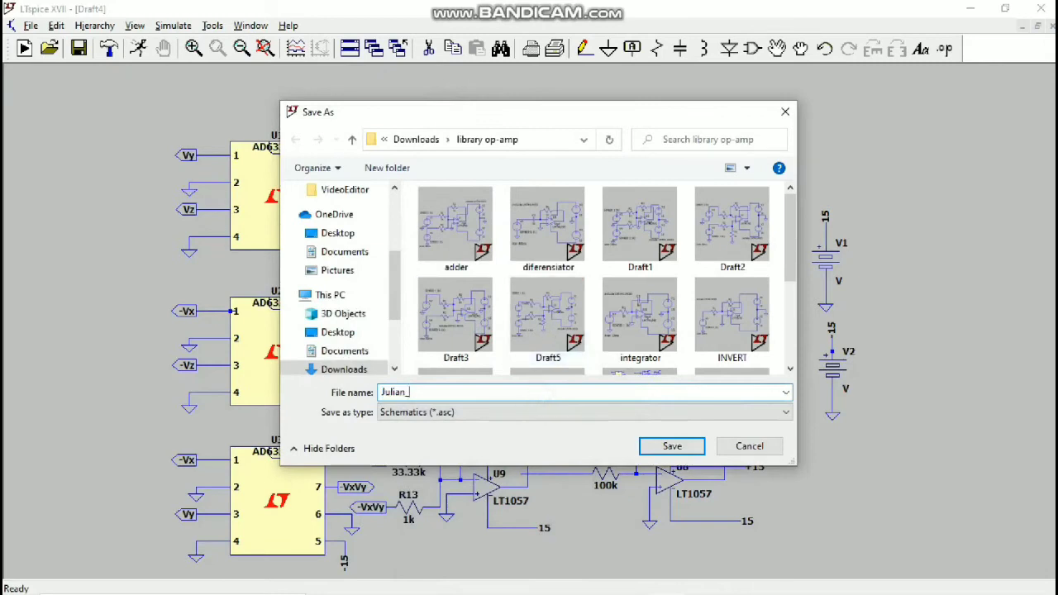
type("Chris_chaostic")
key("Return")
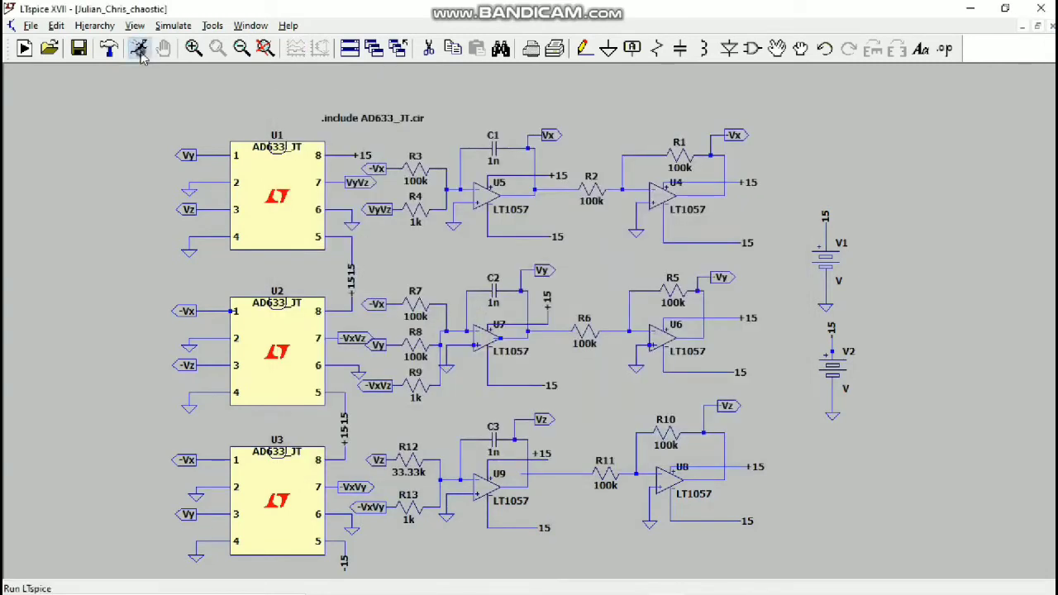
- Run a transient simulation with stop time 100ms, data saving from 0, maximum timestep 0.001 and external DC supplies starting at 0V
left_click(138, 48)
type("100ms")
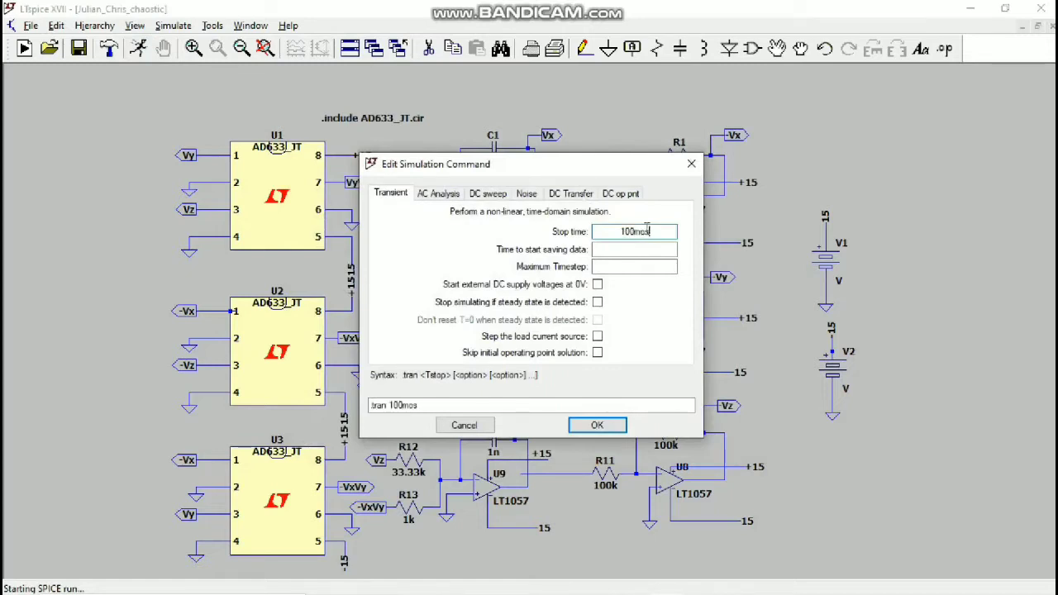
key("BackSpace")
left_click(638, 249)
type("0")
left_click(634, 266)
type("0.001")
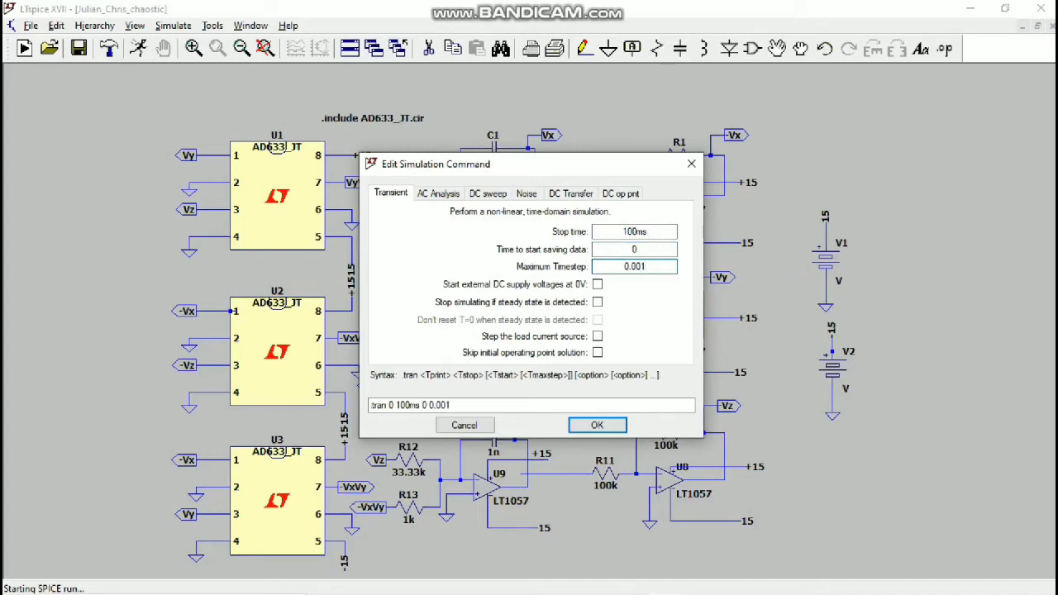
left_click(597, 284)
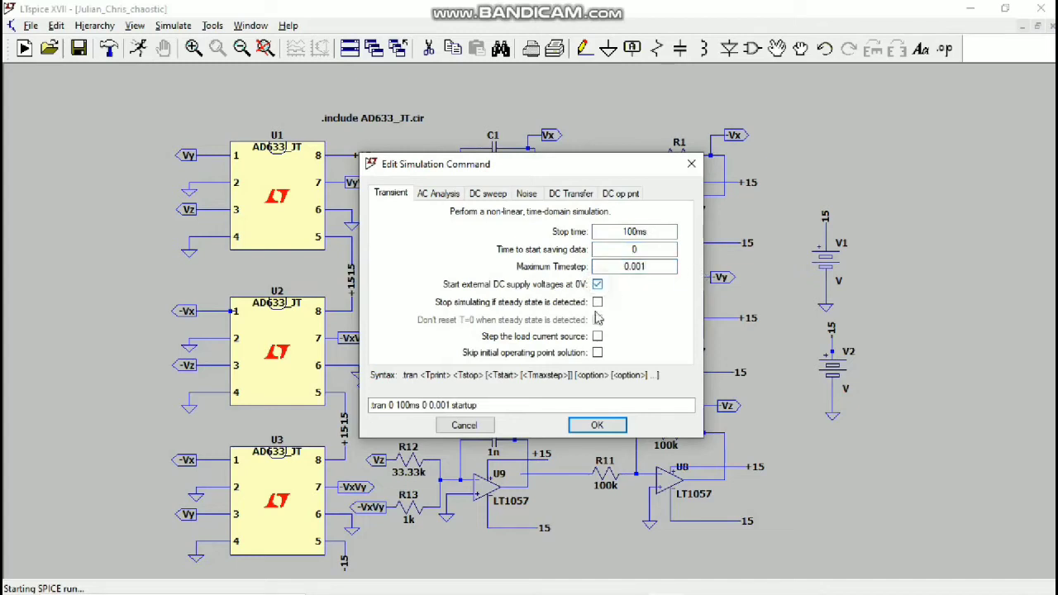
left_click(599, 426)
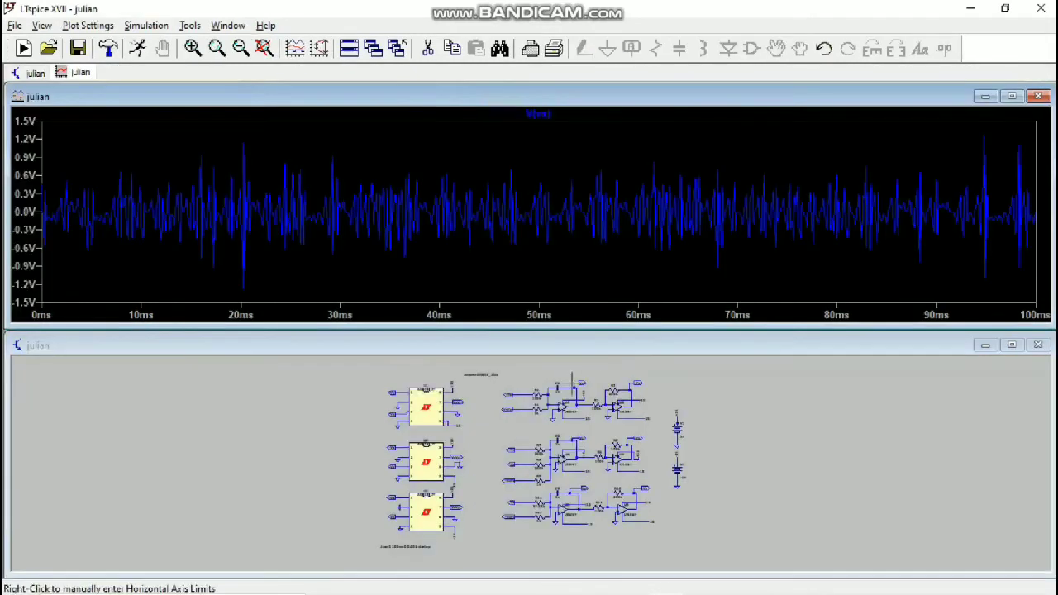
- Plot the Vx node voltage at the first integrator's output and add two empty plot panes above it
left_click(571, 380)
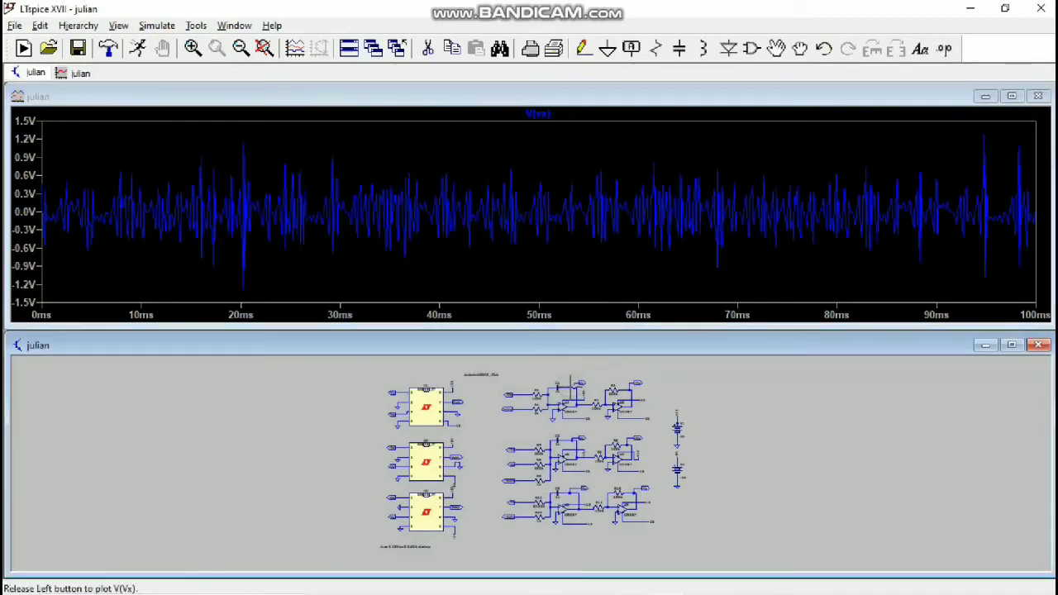
right_click(552, 236)
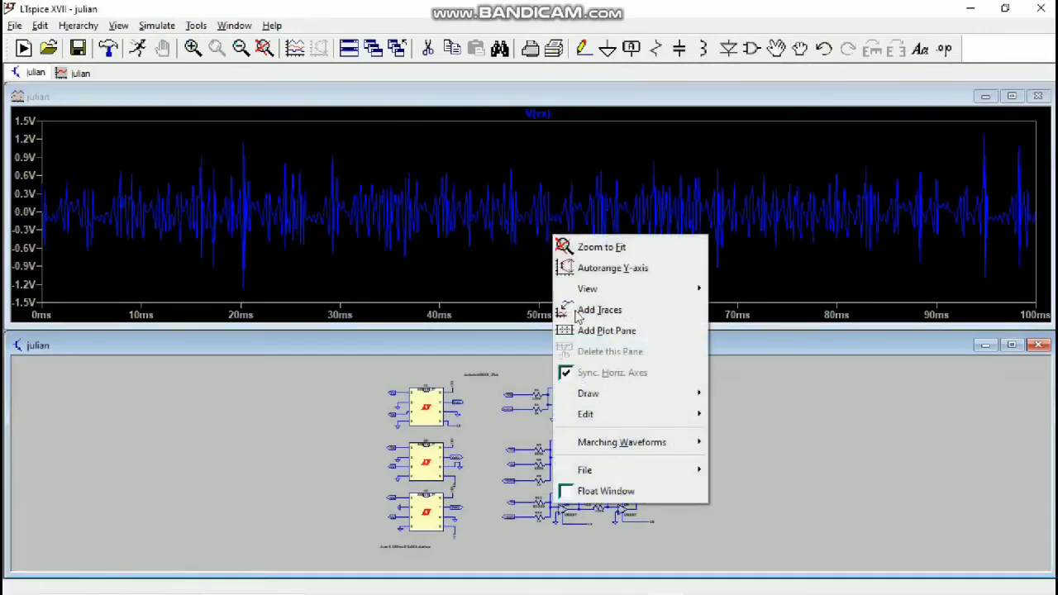
left_click(580, 331)
right_click(545, 191)
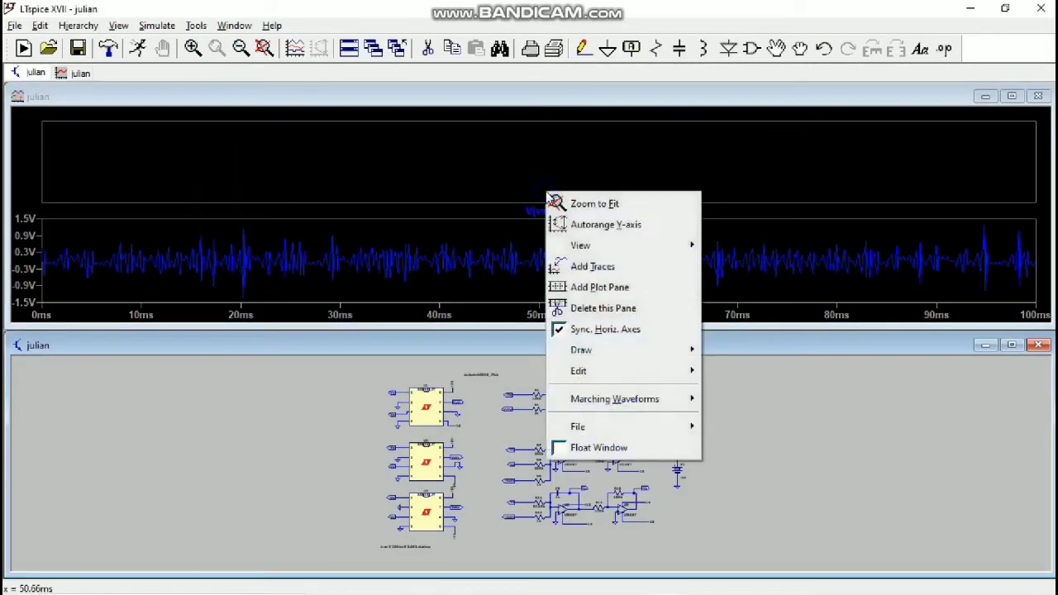
left_click(576, 287)
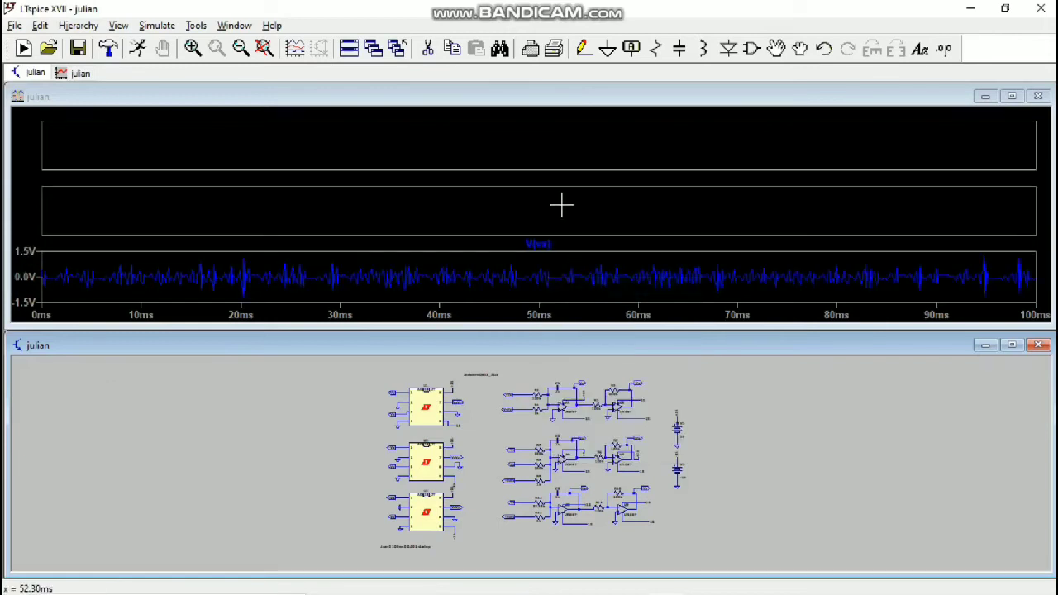
- Plot the Vy node voltage in the middle pane and the Vz node voltage in the uppermost pane
left_click(559, 206)
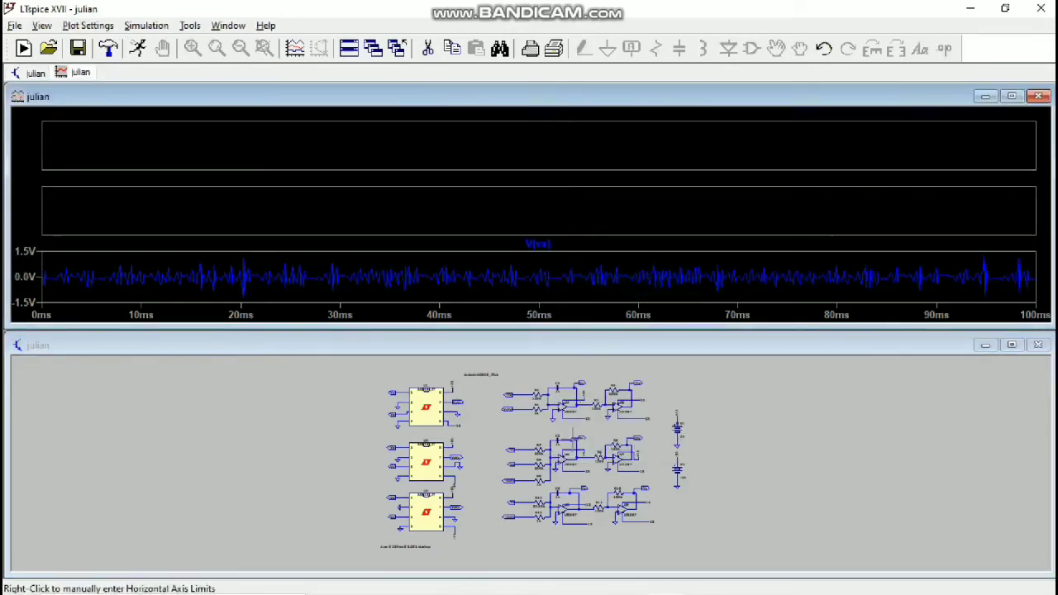
left_click(570, 442)
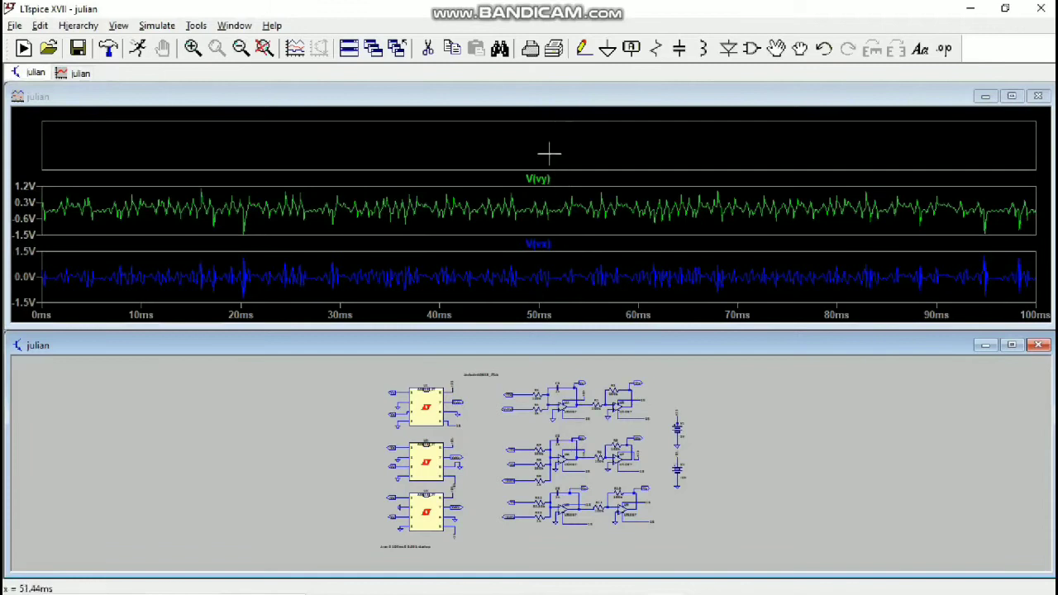
left_click(547, 149)
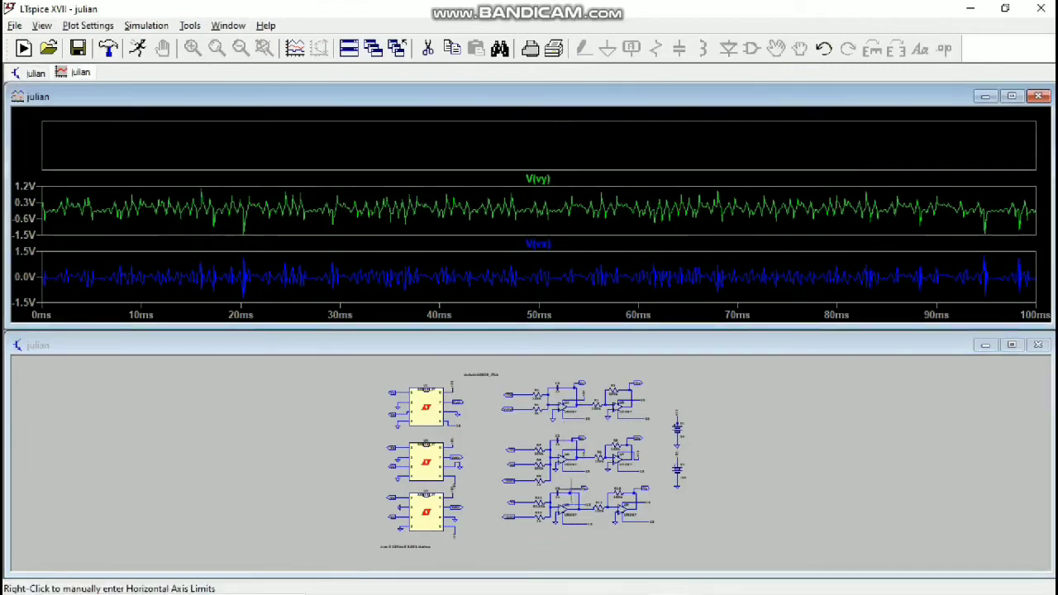
left_click(569, 491)
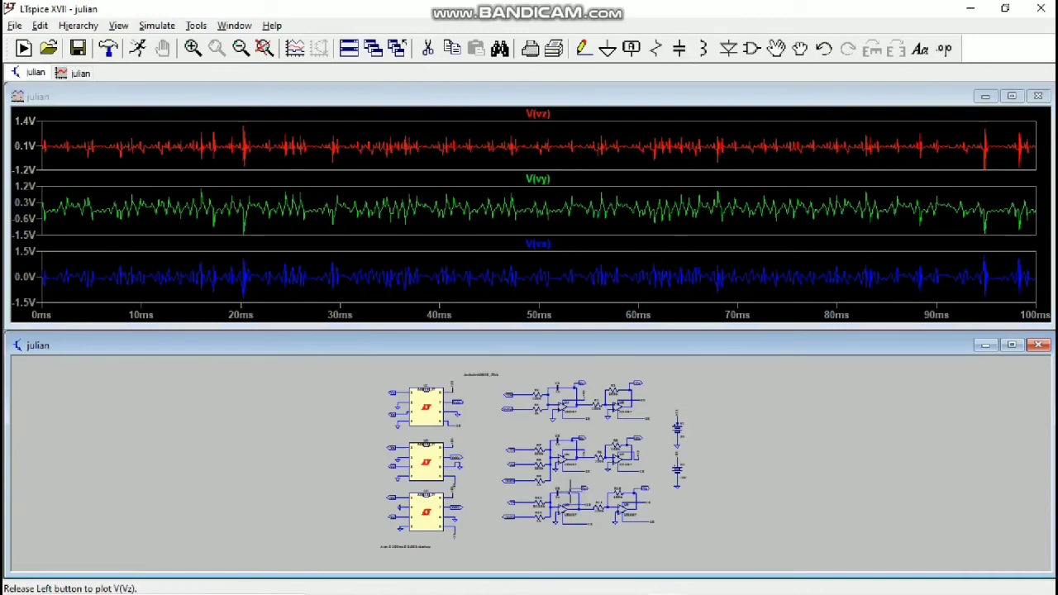
- Maximize the waveform window and delete the V(vy) and V(vx) panes, keeping only V(vz)
left_click(1012, 95)
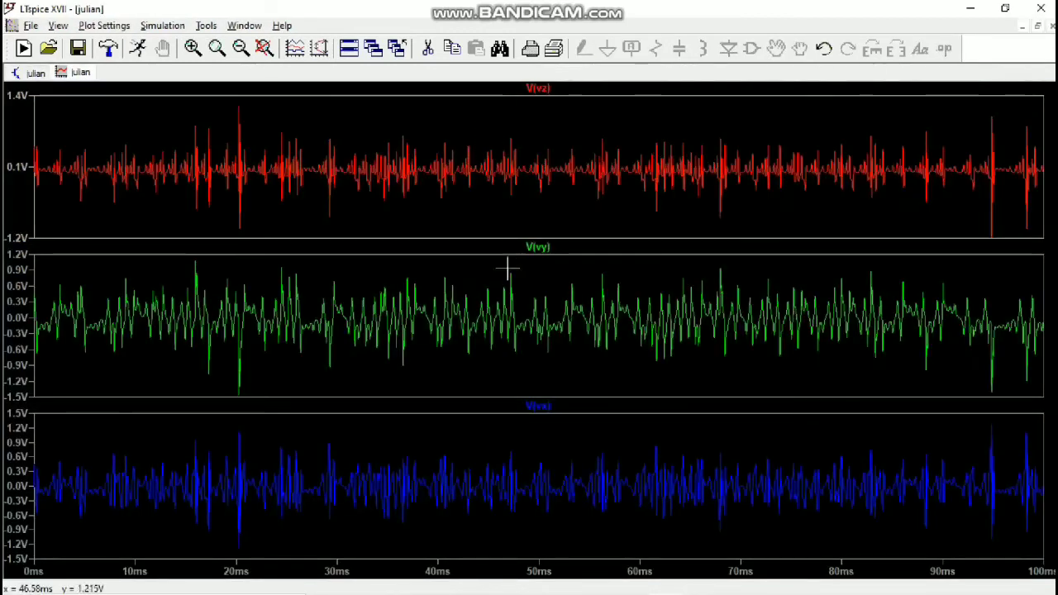
right_click(512, 291)
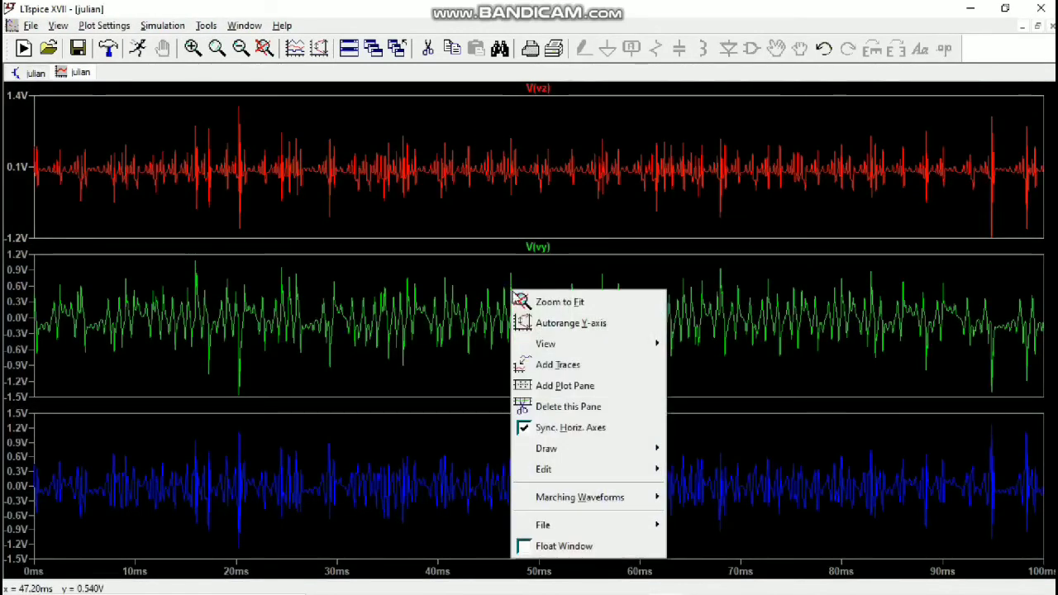
left_click(565, 407)
right_click(562, 421)
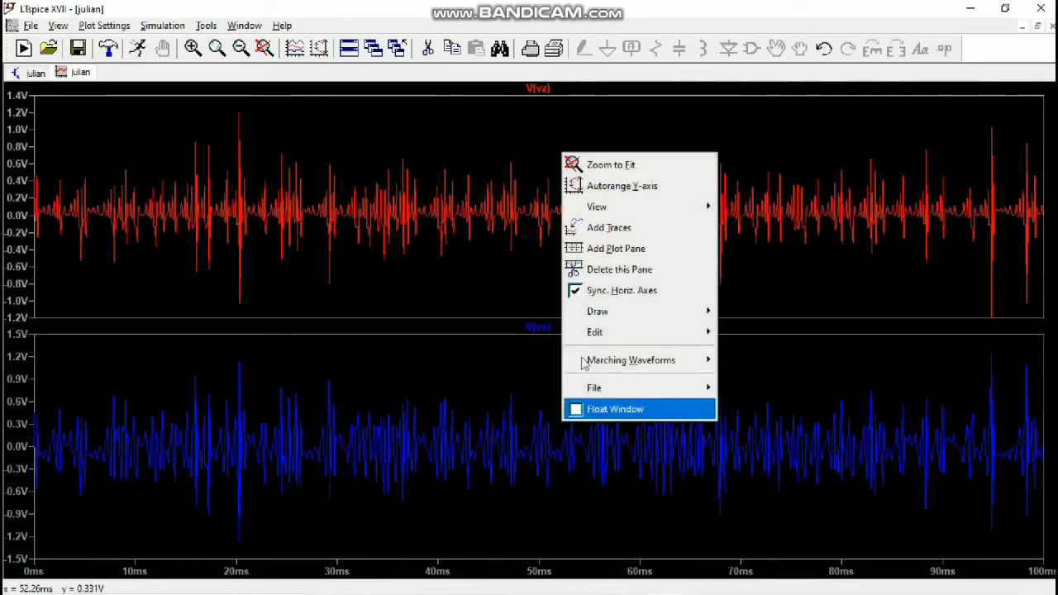
left_click(595, 270)
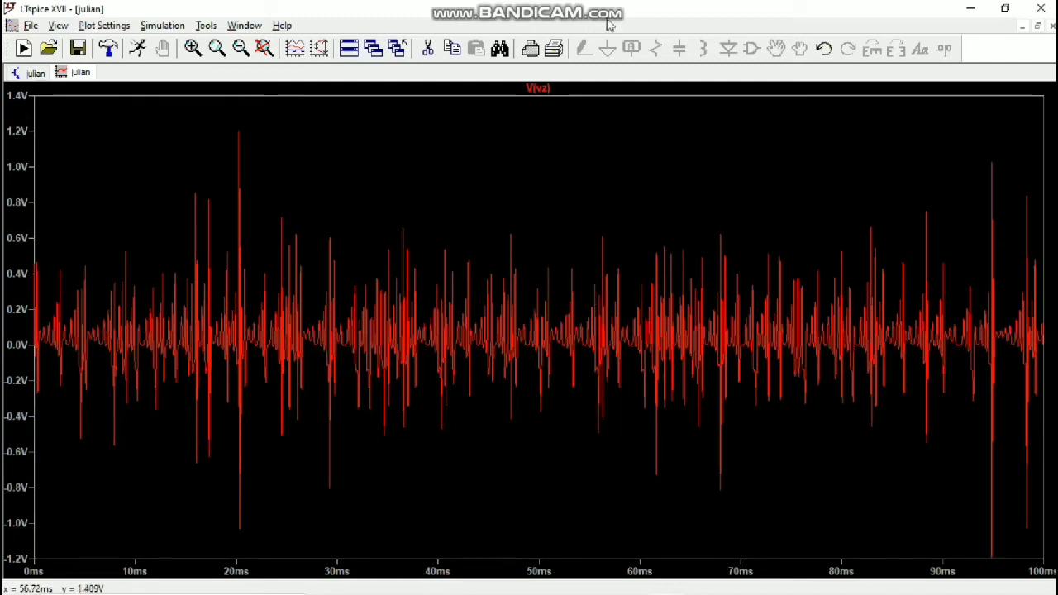
- Edit the remaining trace's expression to plot V(vy) and, after it, V(vx)
right_click(543, 88)
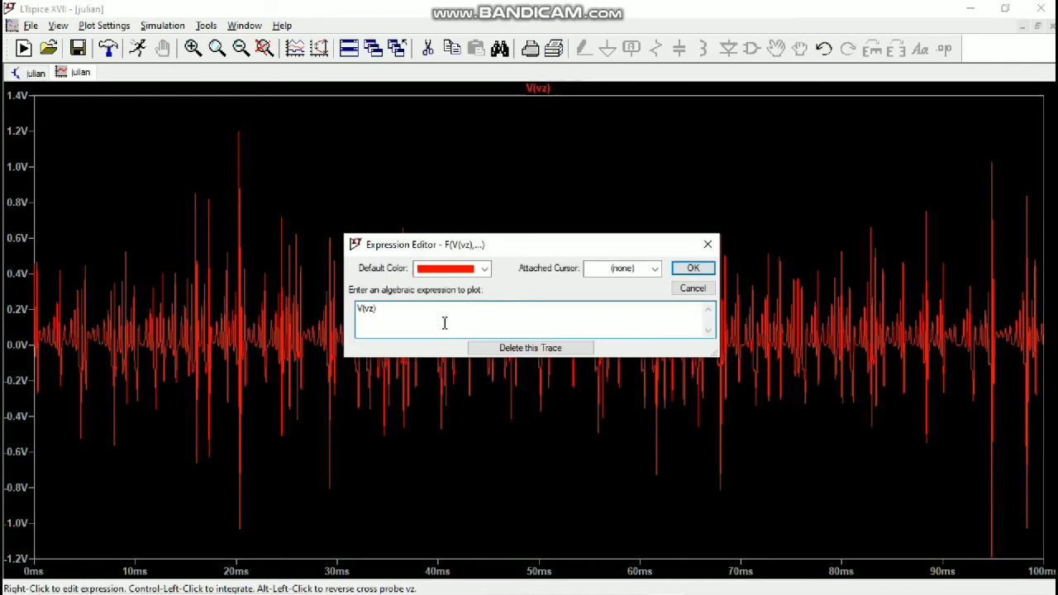
key("BackSpace")
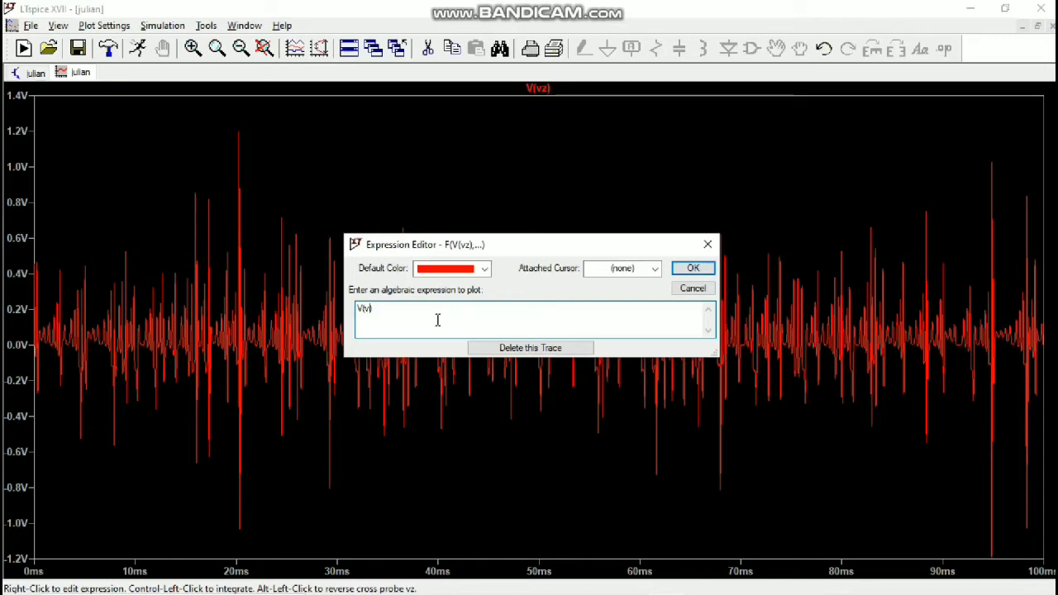
key("Return")
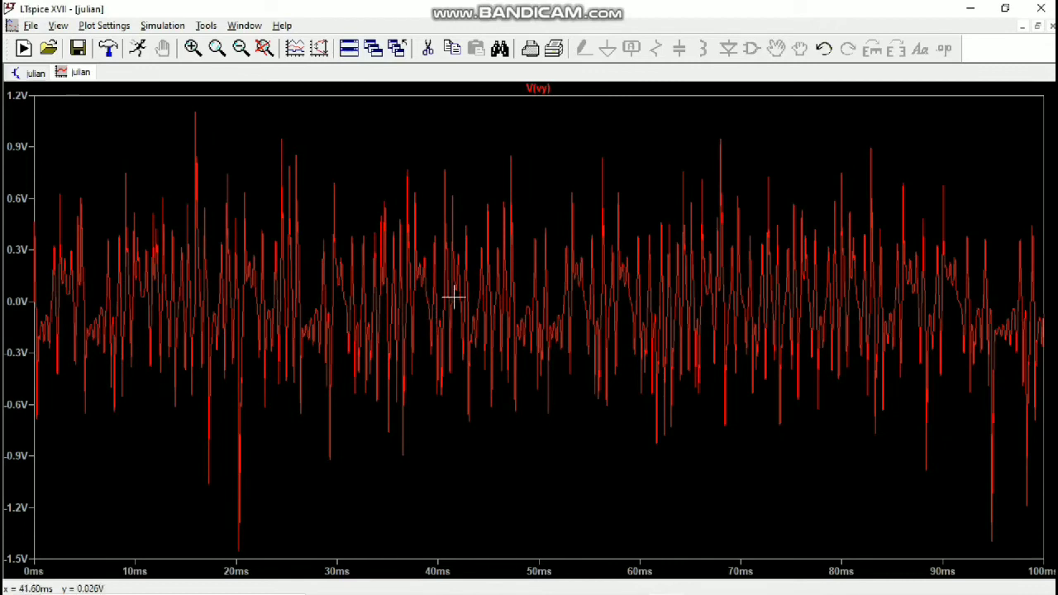
right_click(540, 89)
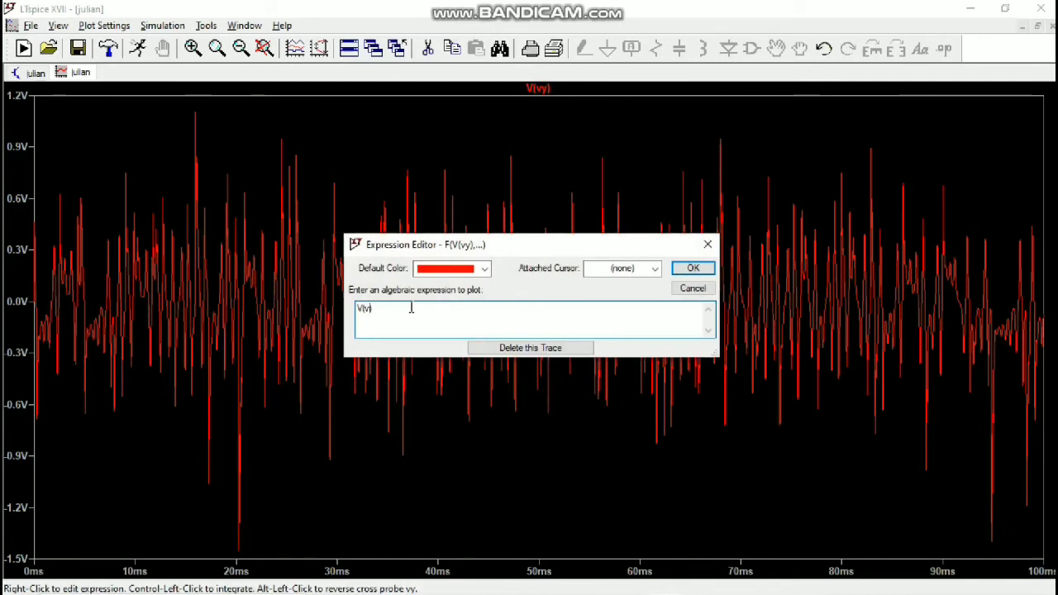
type("x")
key("Return")
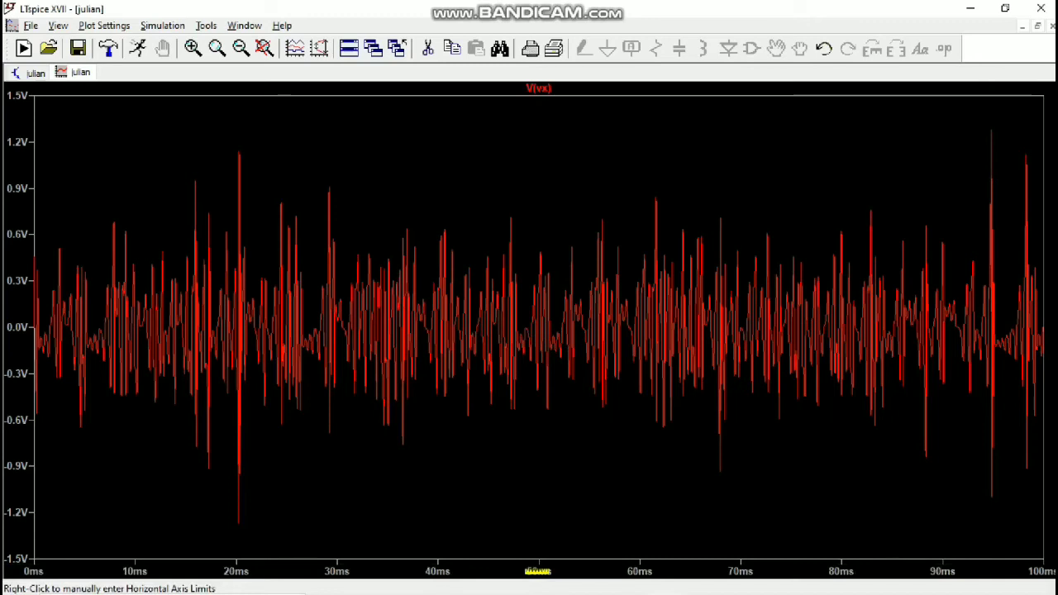
- Replace time with V(Vy) as the quantity plotted on the horizontal axis
right_click(539, 572)
left_click(579, 271)
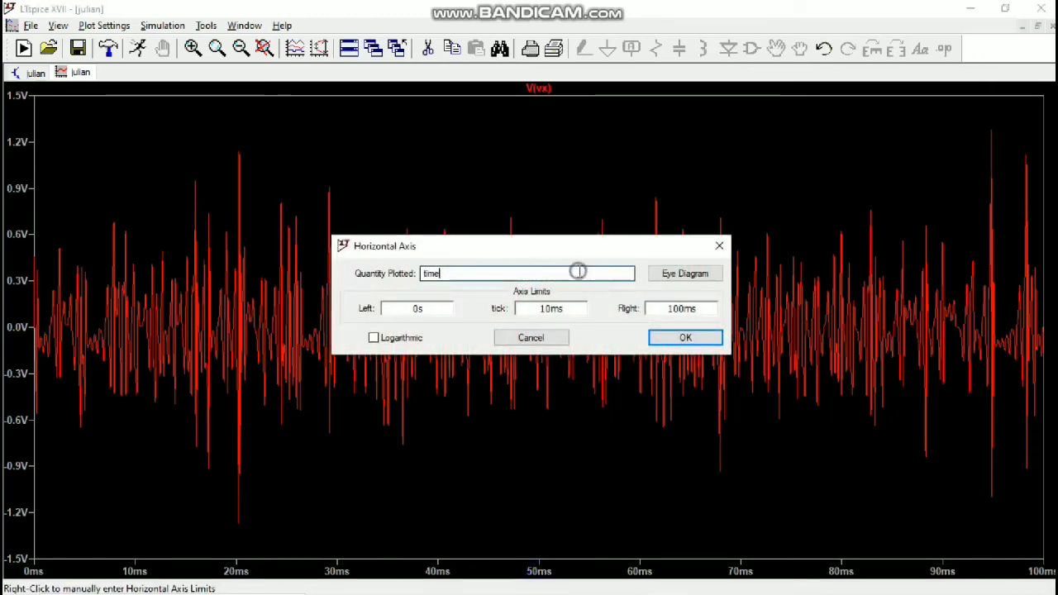
double_click(432, 274)
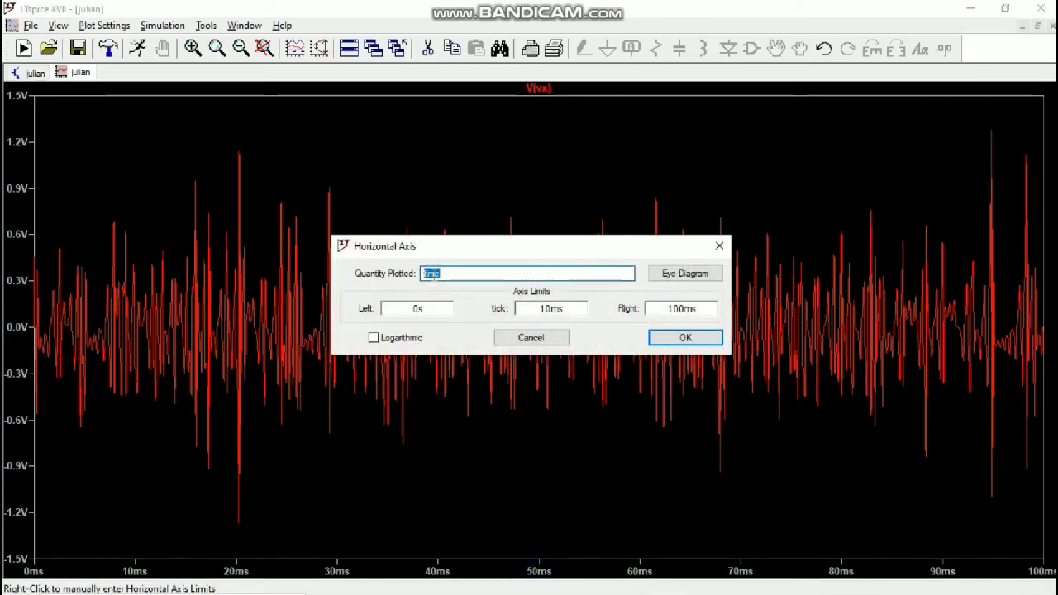
type("V")
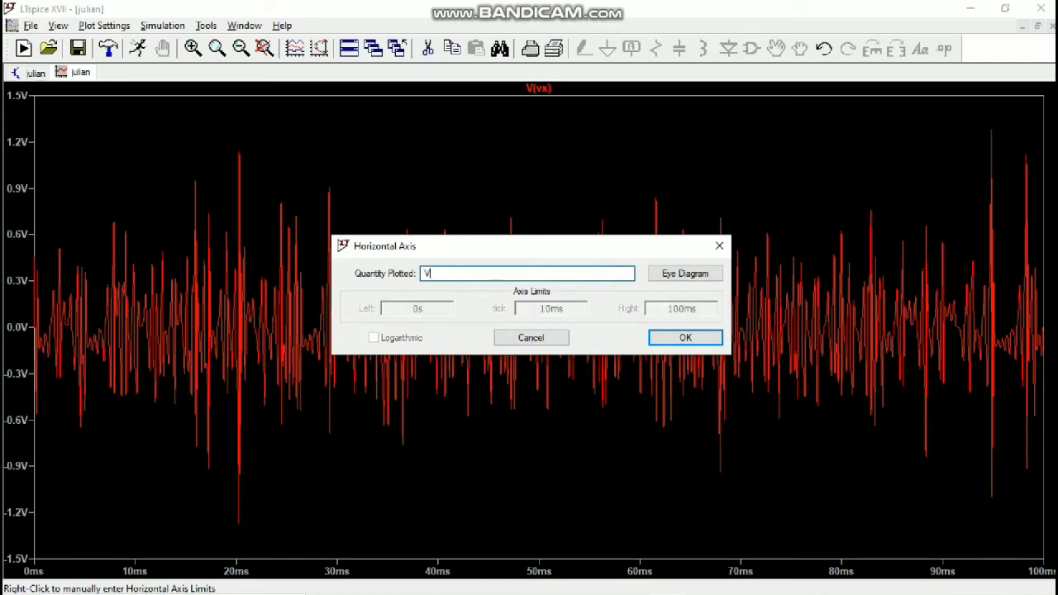
type("(+")
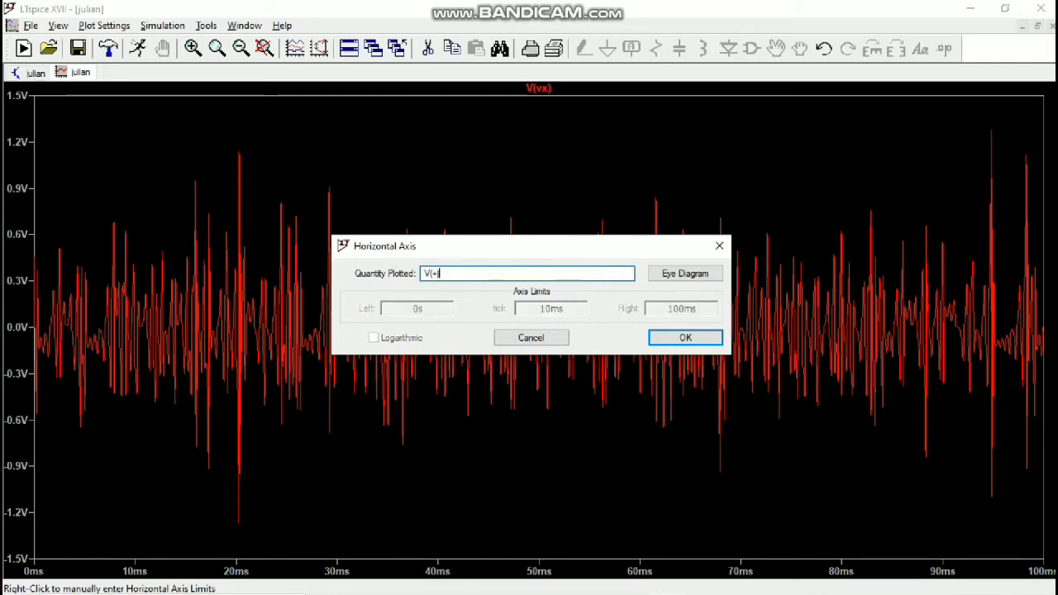
type(")")
key("BackSpace")
key("BackSpace")
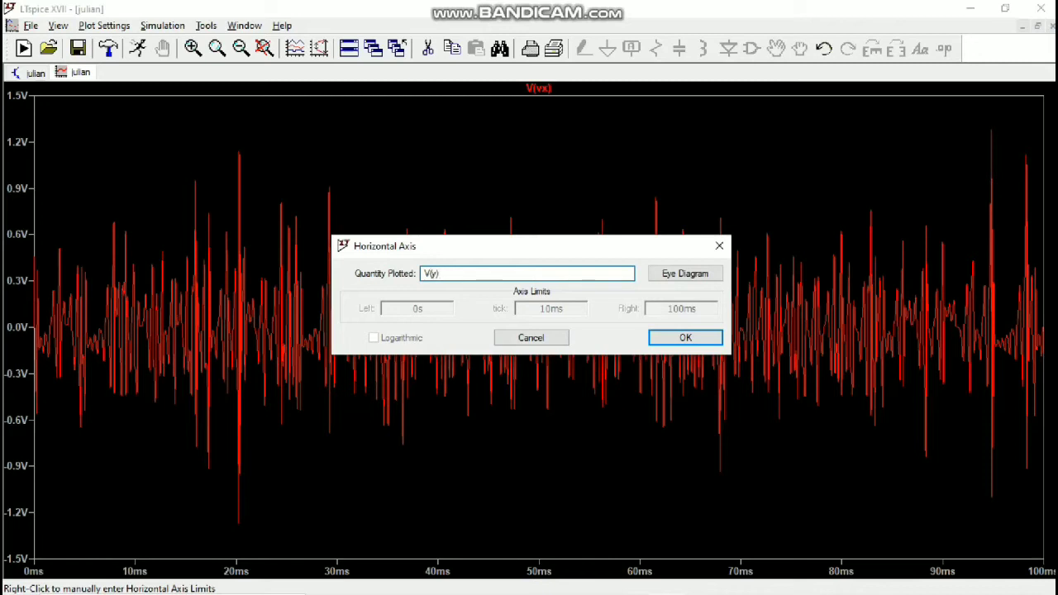
key("Return")
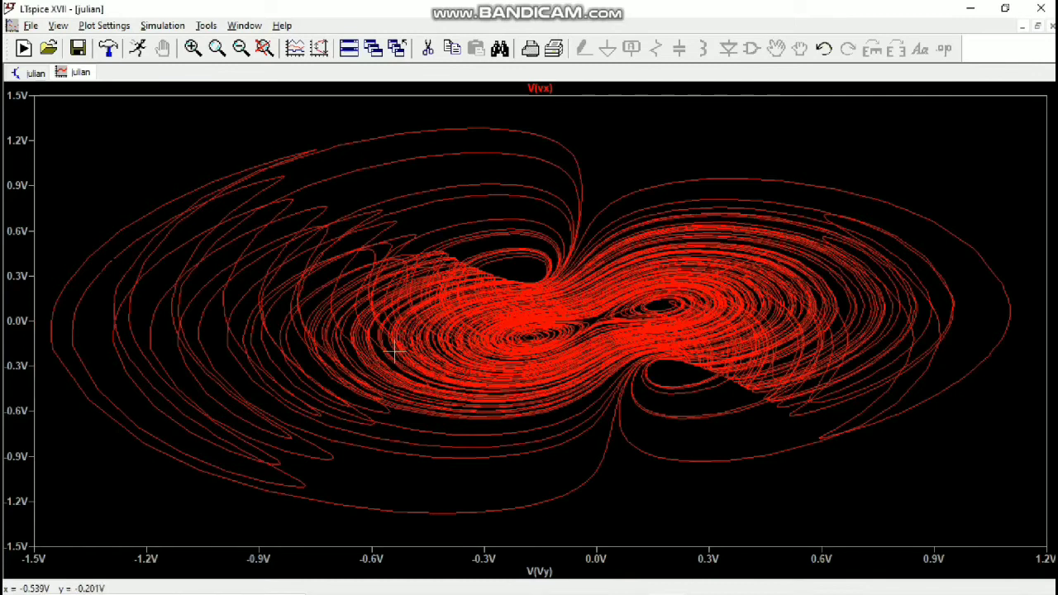
- Set the horizontal axis expression to V(Vz) and change the plotted trace's expression to V(vy)
right_click(533, 577)
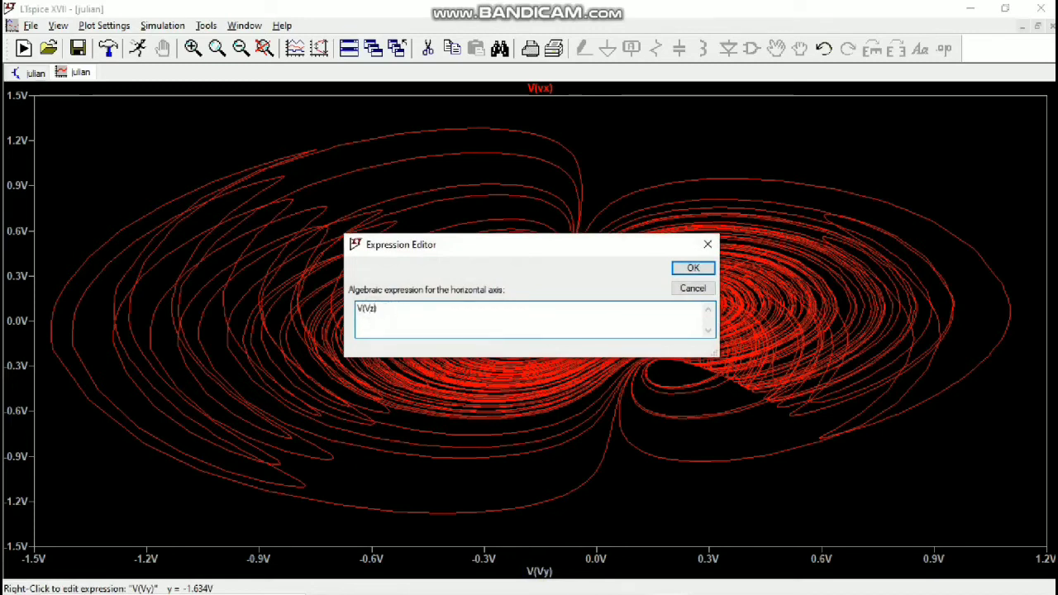
key("Return")
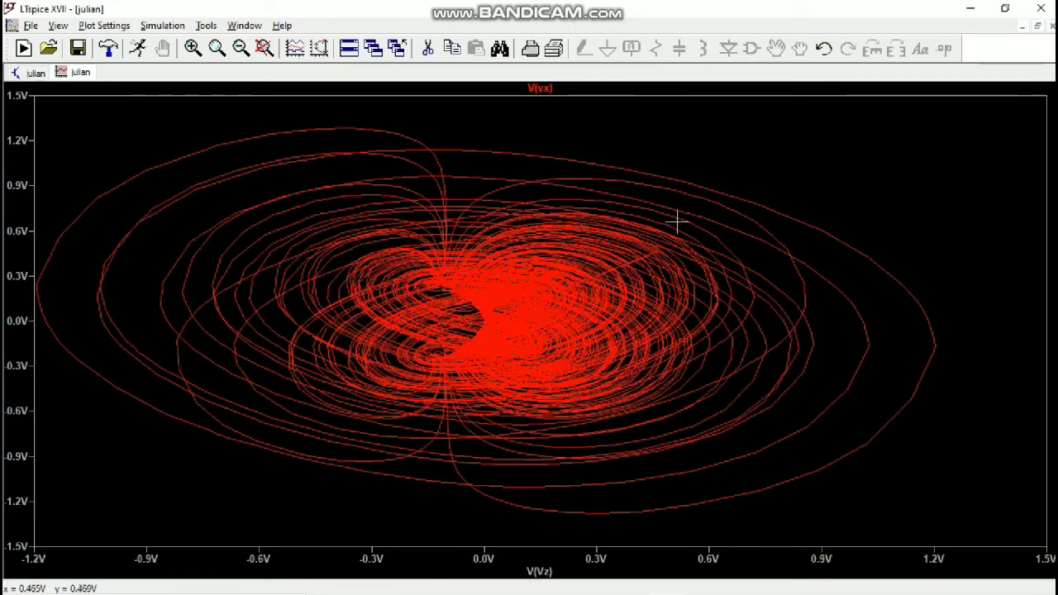
right_click(544, 92)
left_click(415, 307)
key("BackSpace")
key("BackSpace")
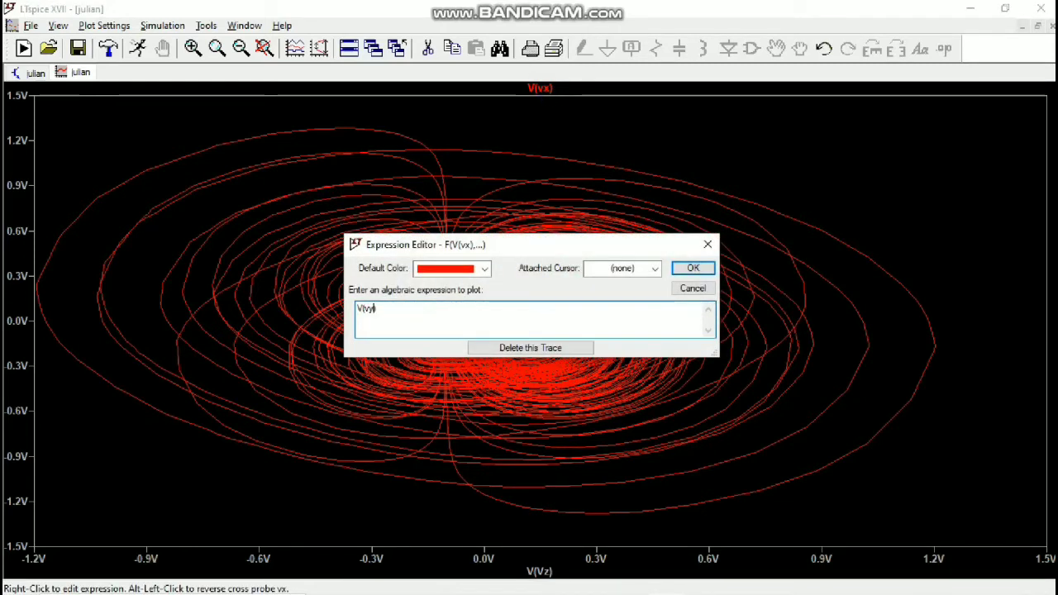
key("Return")
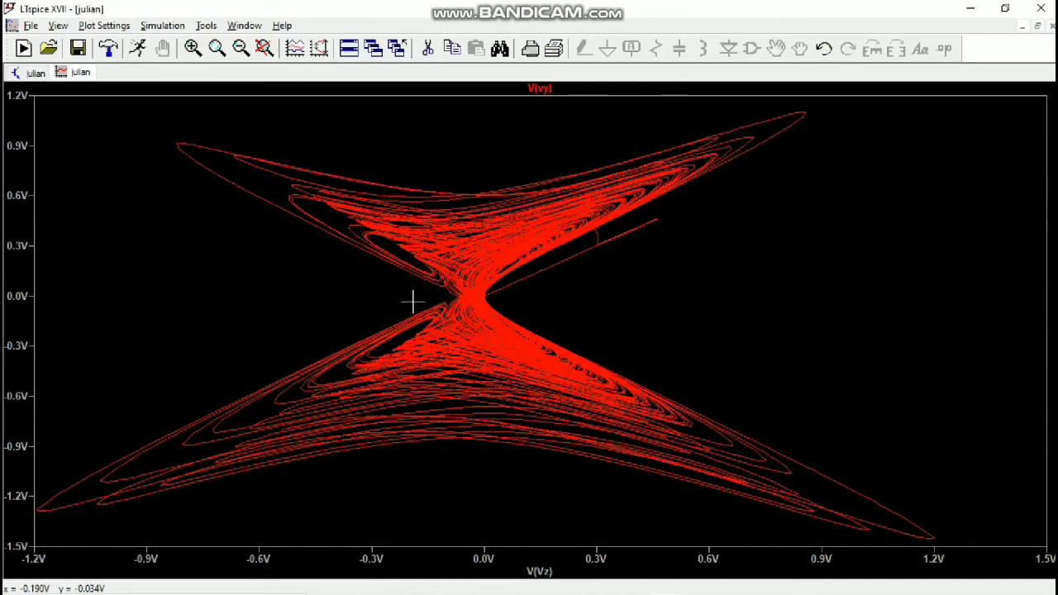
- Change the plotted trace's expression to V(vx), keeping V(Vz) on the horizontal axis
right_click(547, 88)
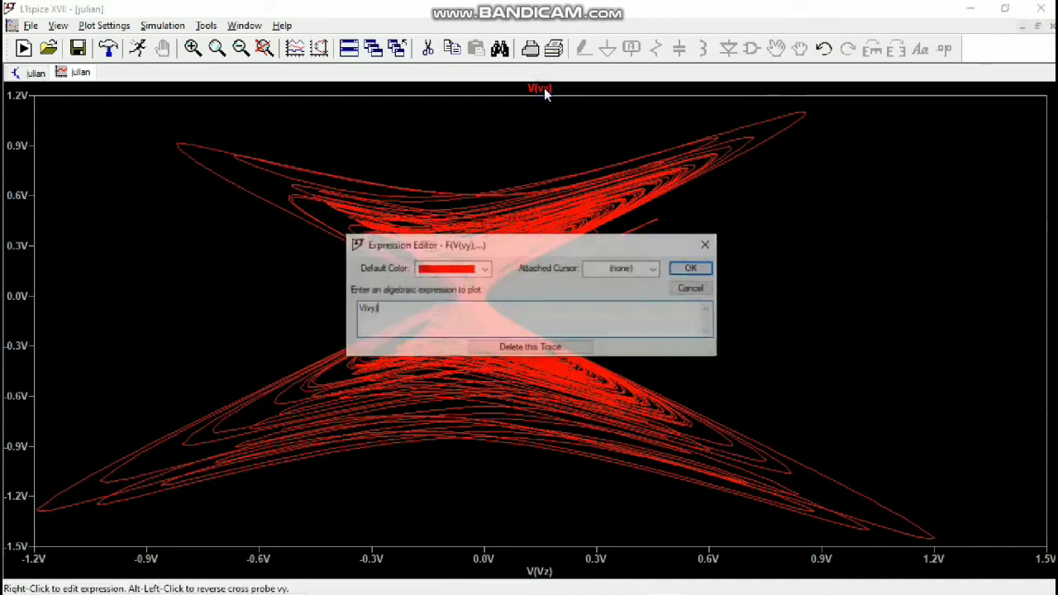
key("BackSpace")
type("x")
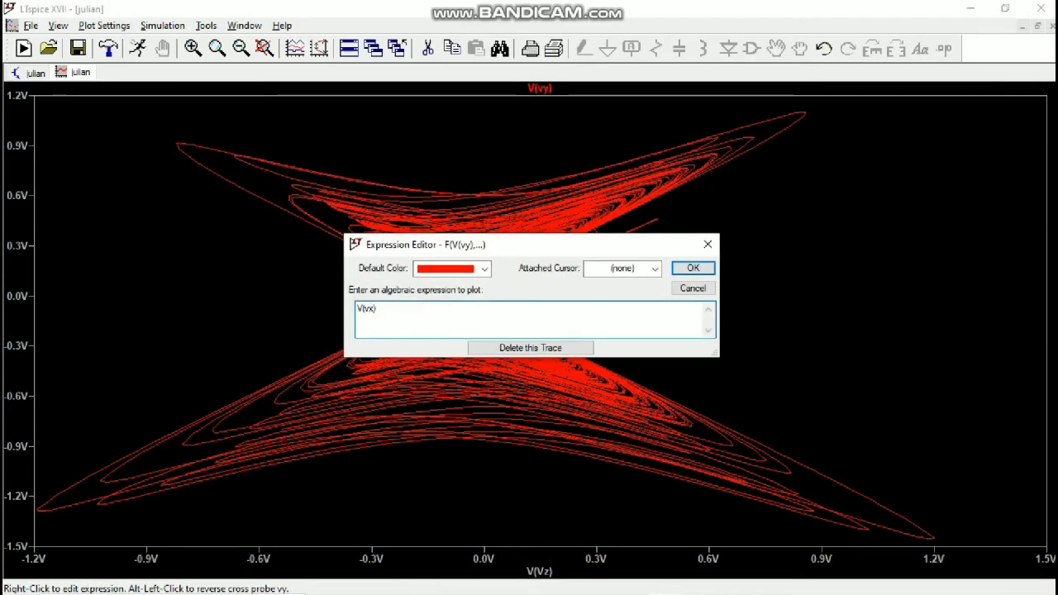
key("Return")
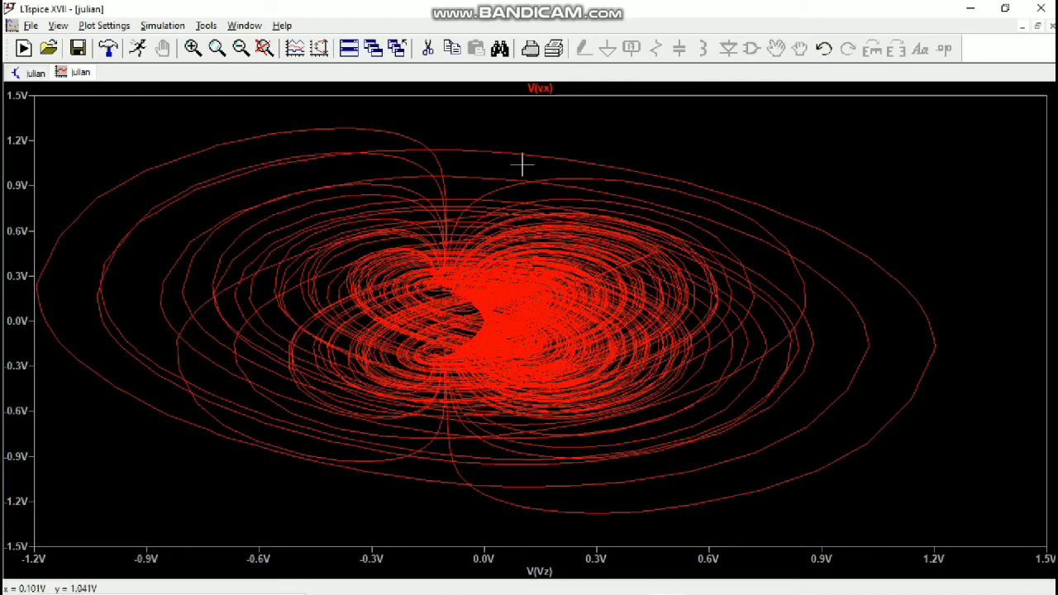
- Set the expression of the plot's horizontal axis back to time
right_click(542, 570)
left_click(392, 324)
key("BackSpace")
key("BackSpace")
key("BackSpace")
key("BackSpace")
key("BackSpace")
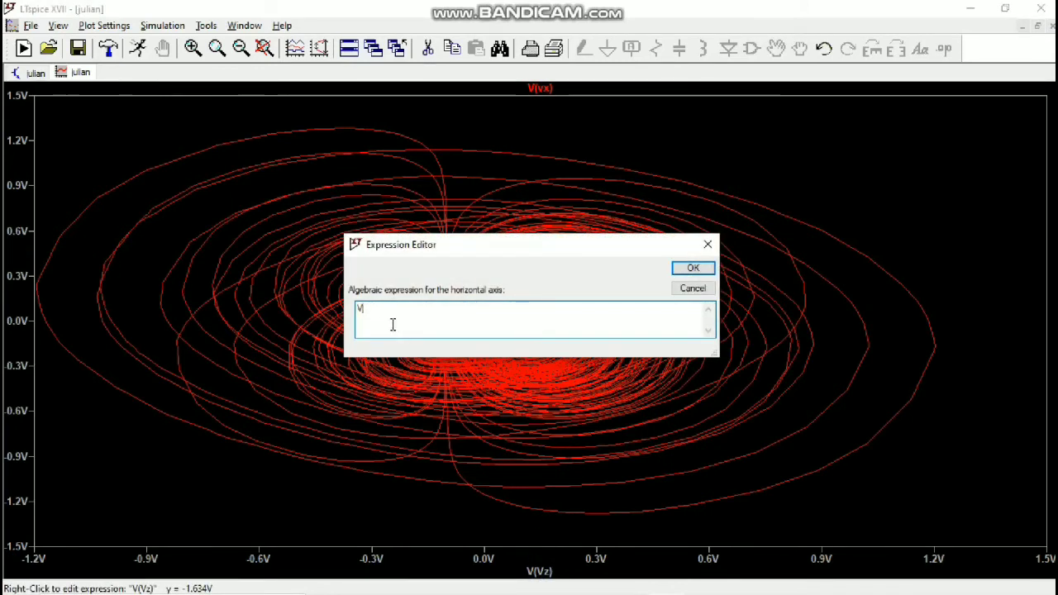
type("tim")
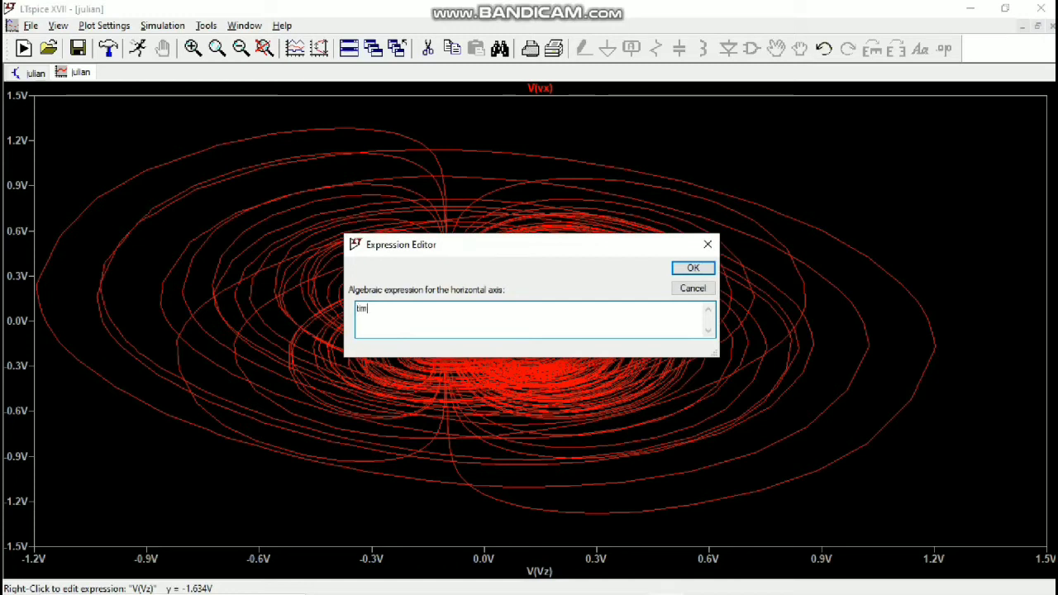
type("e")
key("Return")
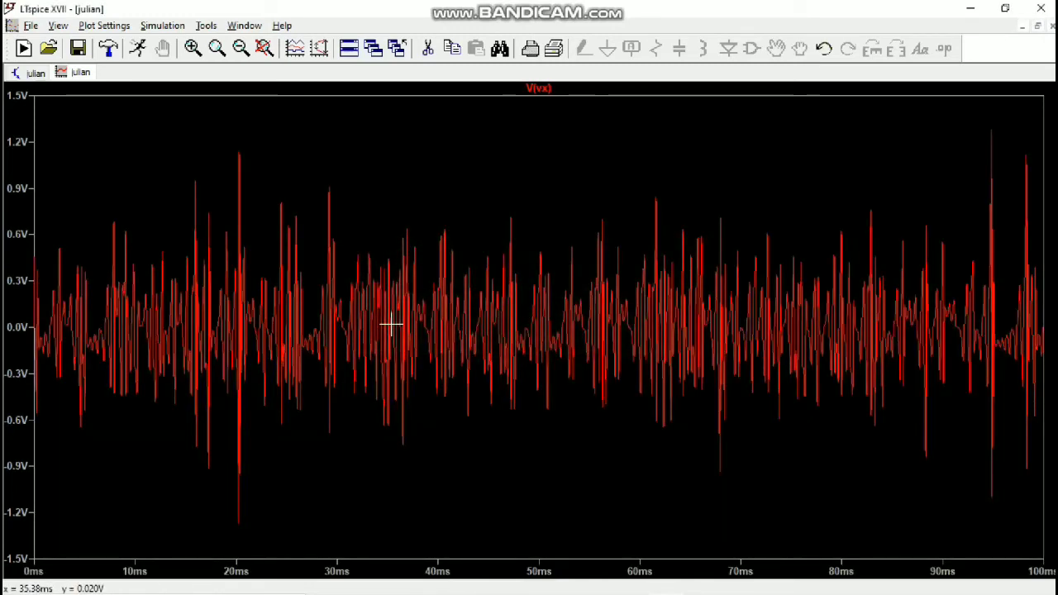
- Switch to the library op-amp folder in File Explorer and open the julian schematic
mouse_move(728, 589)
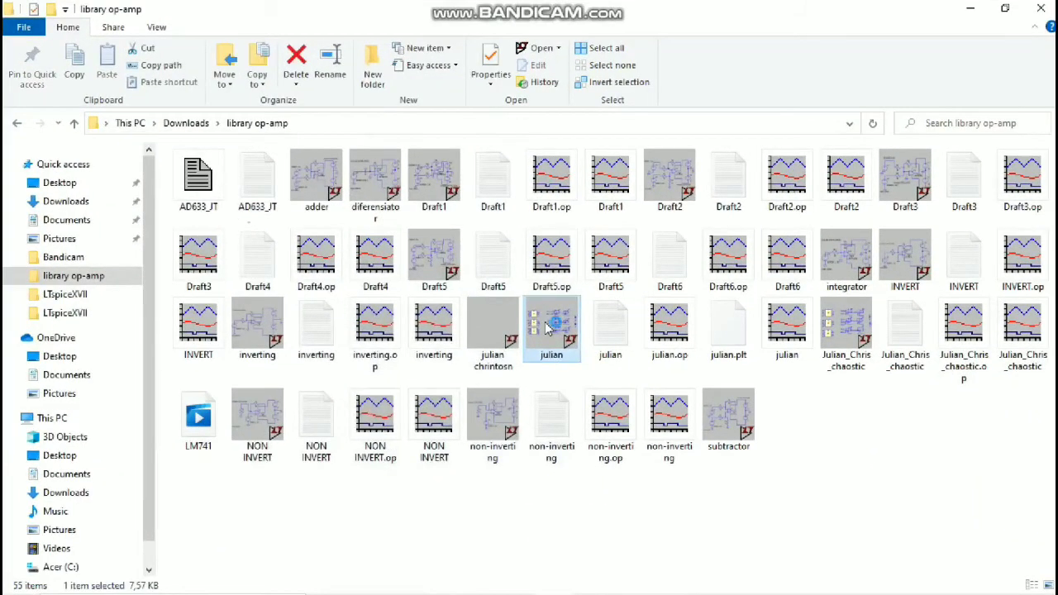
double_click(546, 327)
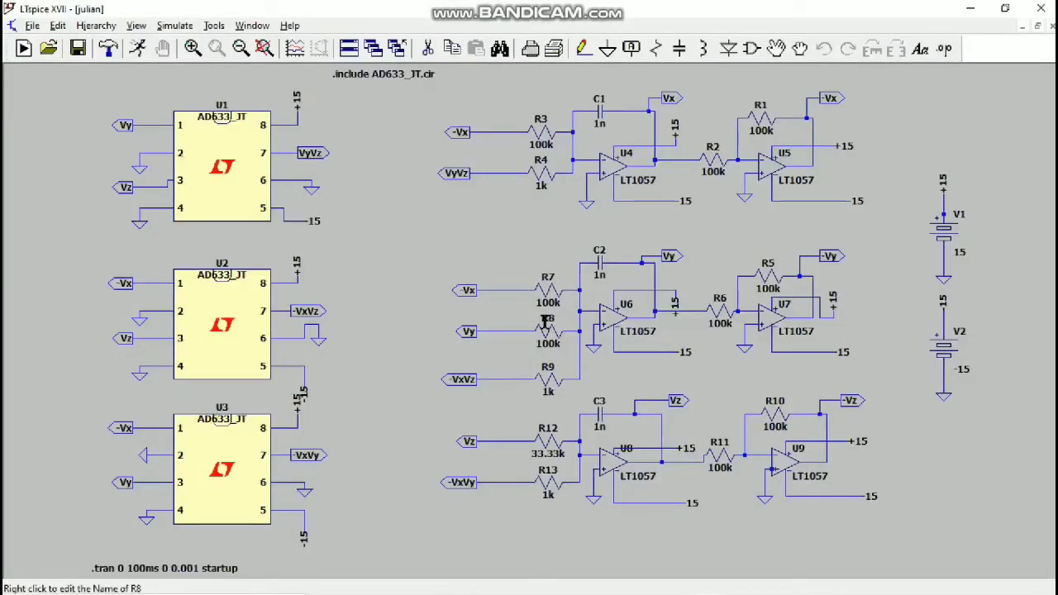
mouse_move(638, 583)
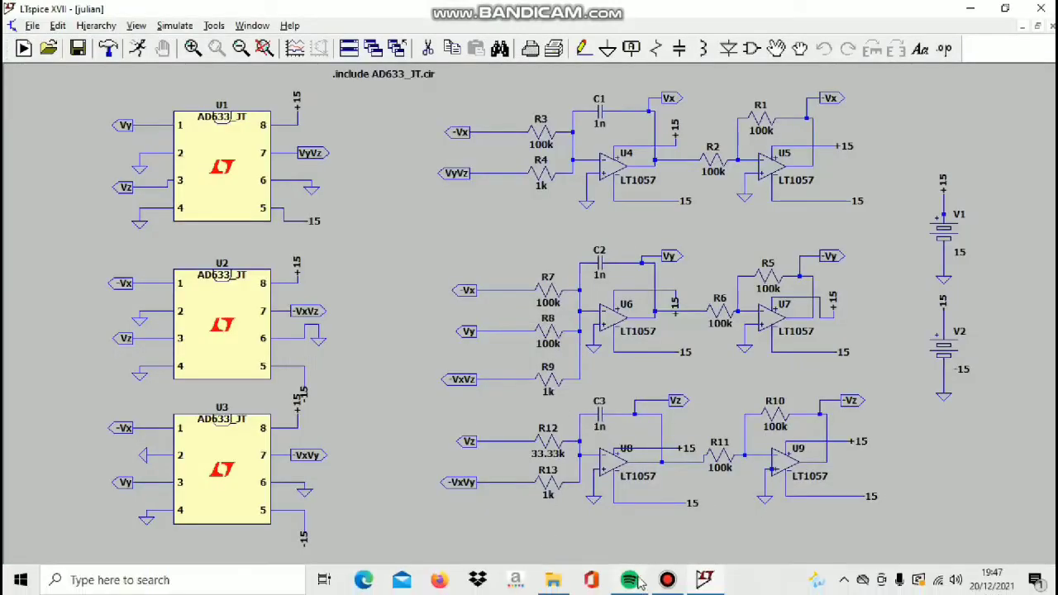
- Duplicate the entire circuit, including its directives and supplies, and place the copy directly below the original
scroll(589, 101, "down", 3)
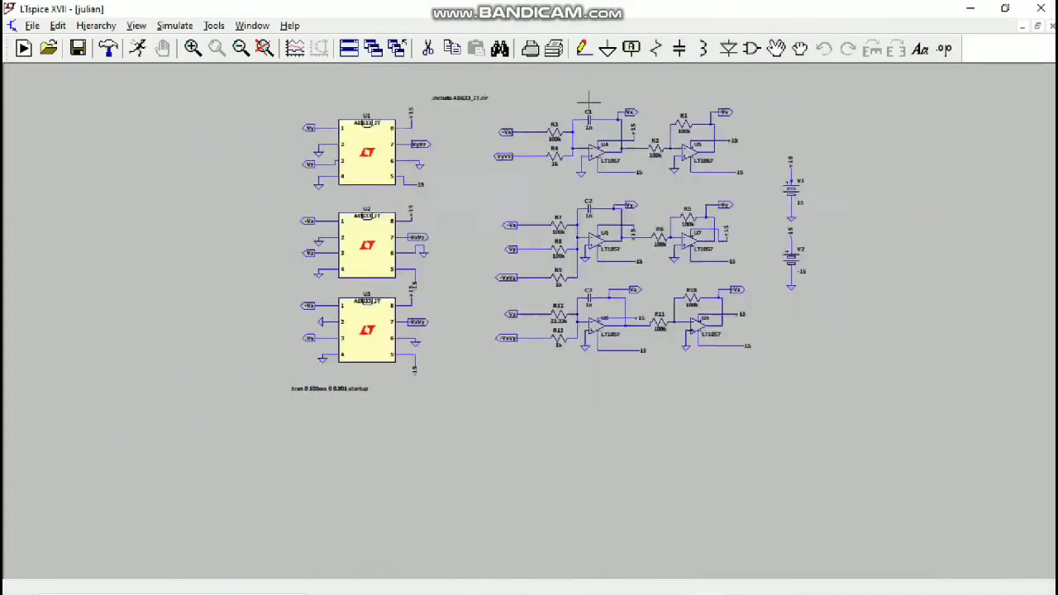
left_click_drag(561, 98, 324, 104)
right_click(324, 108)
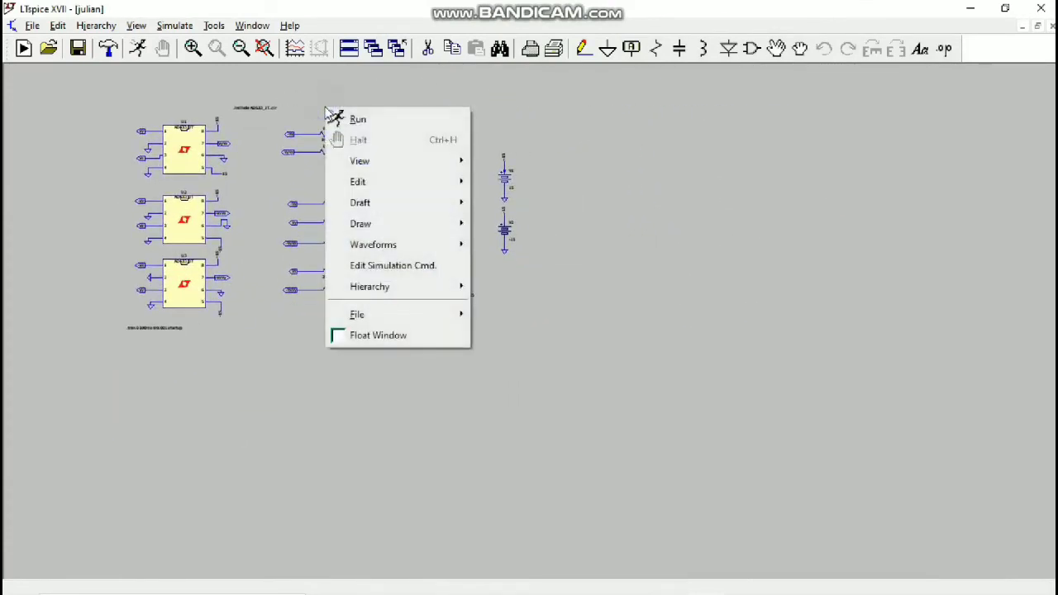
mouse_move(364, 190)
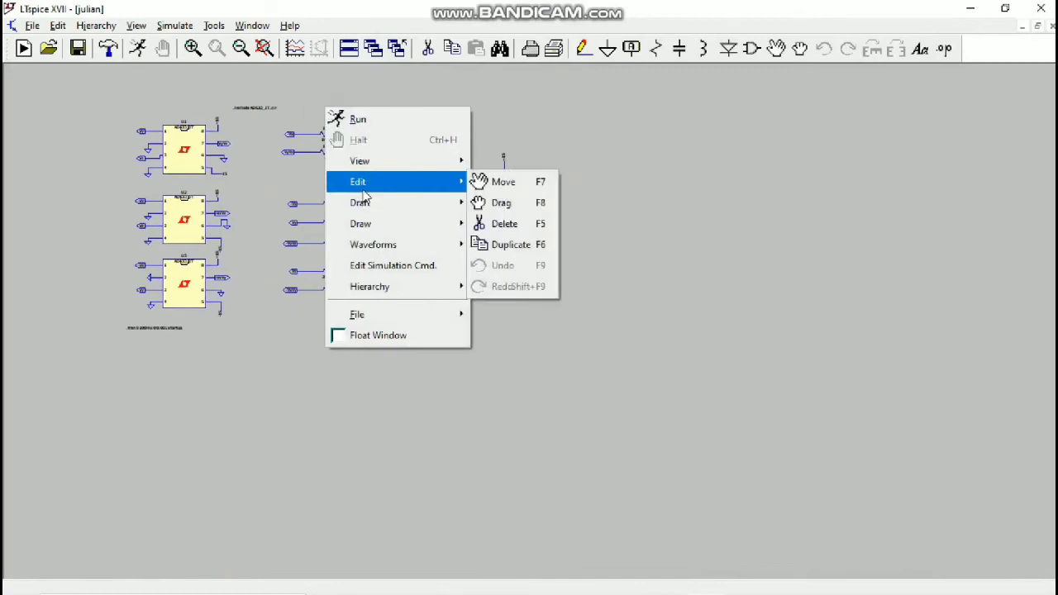
left_click(510, 246)
left_click_drag(105, 89, 531, 353)
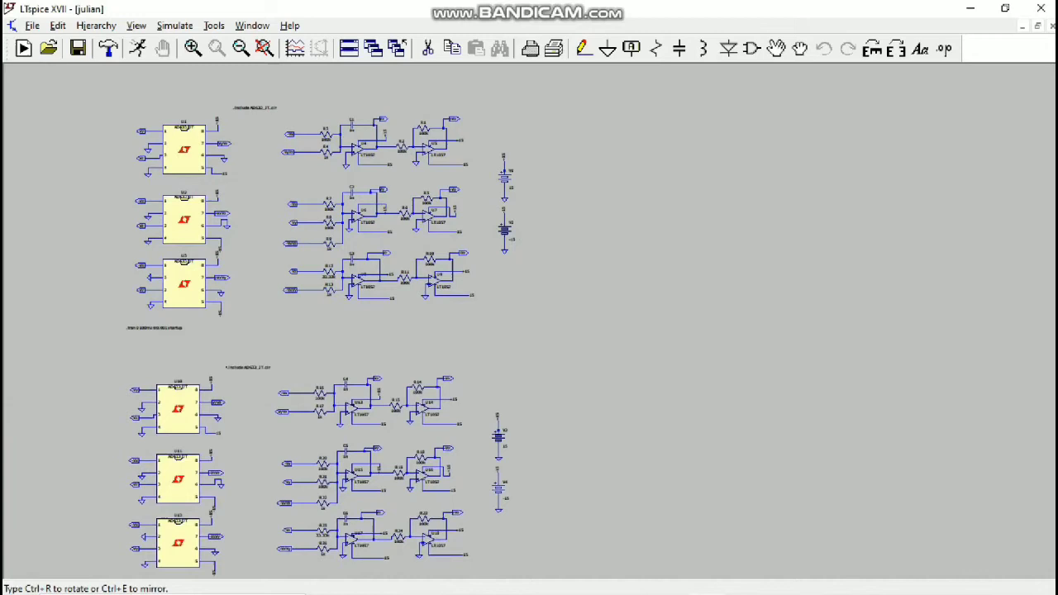
left_click(313, 477)
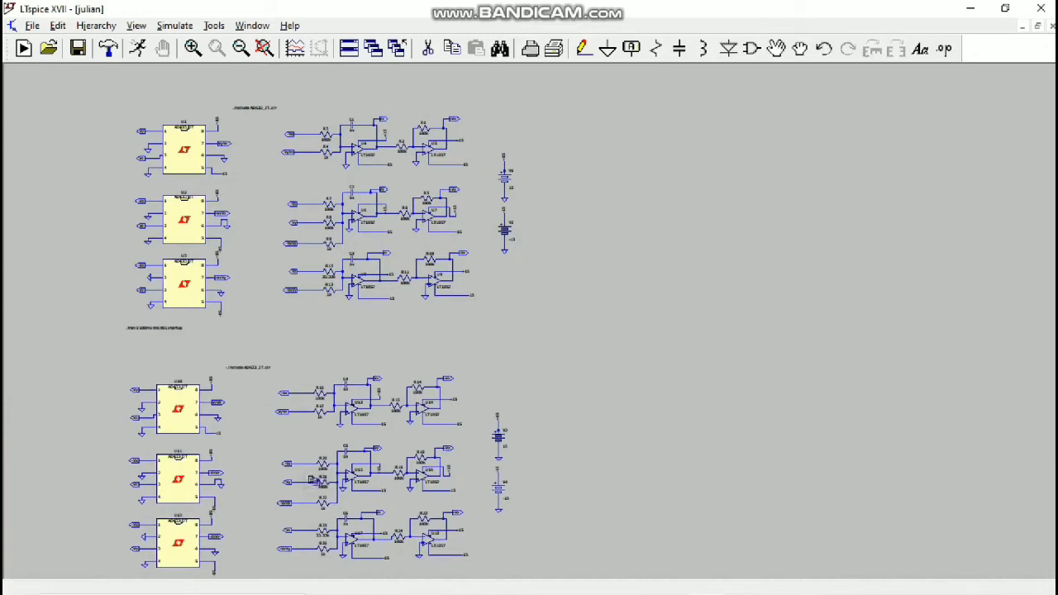
- Rename the net labels on the copied multiplier U10 to Vy2, Vz2 and VyVz2
left_click_drag(591, 396, 614, 223)
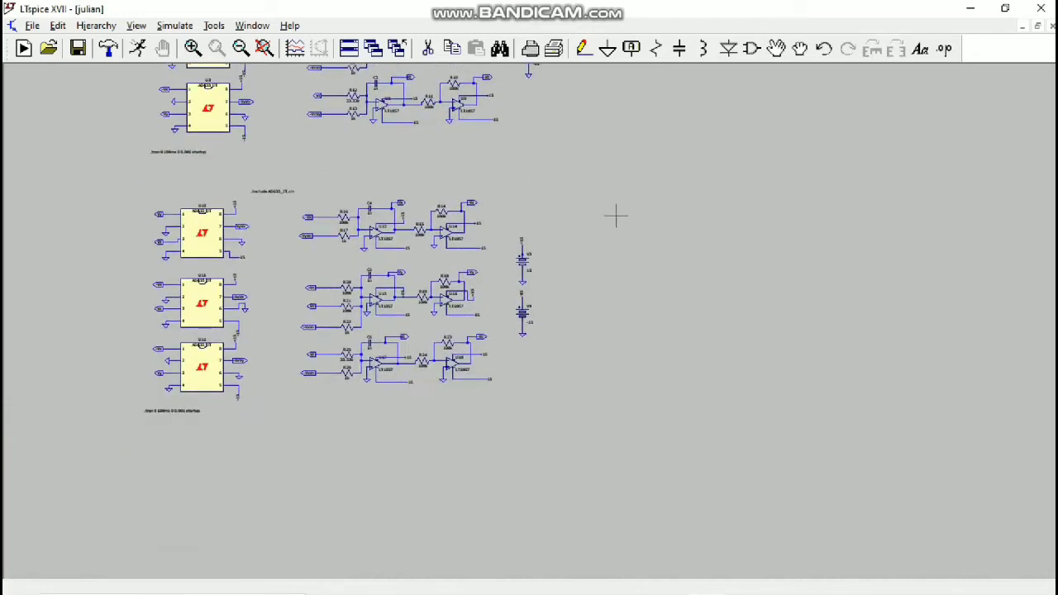
scroll(562, 297, "up", 5)
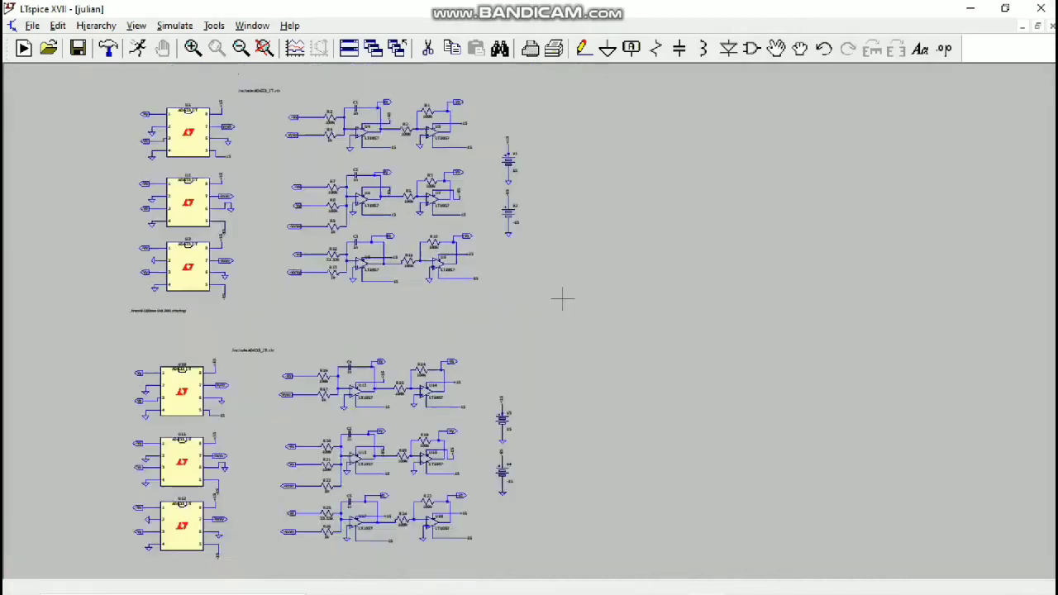
left_click_drag(598, 142, 638, 71)
right_click(91, 188)
left_click(529, 303)
type("2")
key("Return")
right_click(93, 239)
type("2")
key("Return")
right_click(246, 211)
left_click(540, 307)
type("2")
key("Return")
- Append 2 to the net labels of copied multipliers U11 and U12, giving -Vx2, Vz2, Vy2, -VxVz2 and -VxVy2
right_click(241, 339)
type("2")
key("Return")
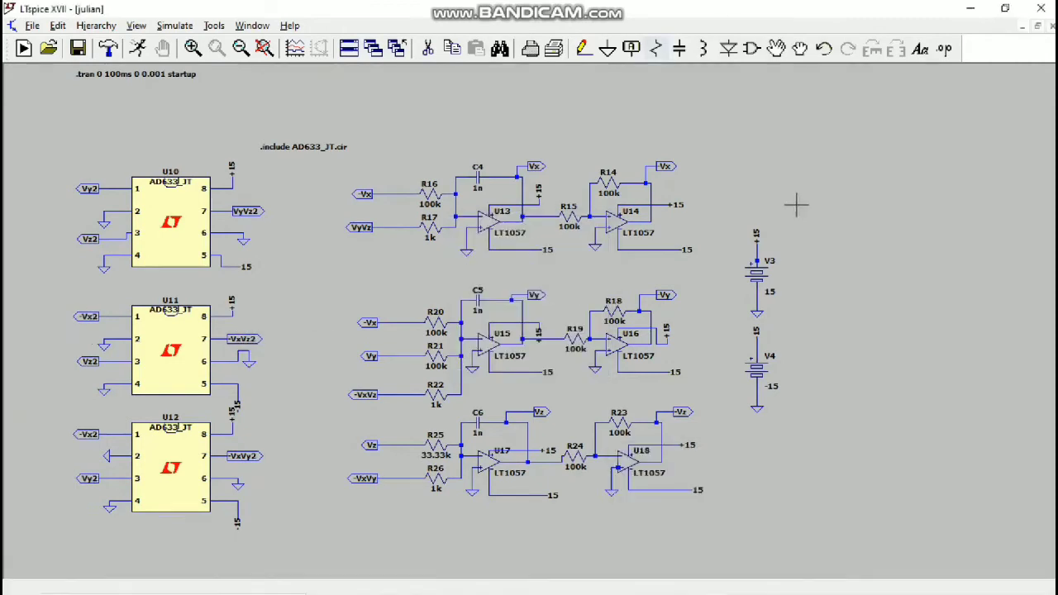
- Append v2 to the supply net labels above the copied batteries V3 and V4
right_click(756, 234)
type("v2")
key("Return")
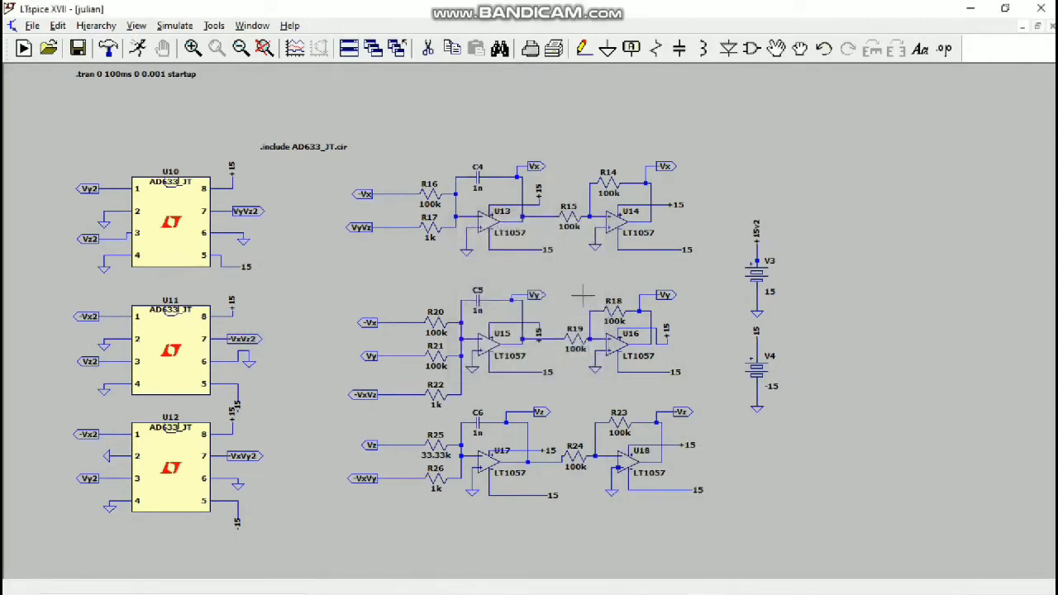
right_click(755, 330)
left_click(545, 305)
type("v2")
key("Return")
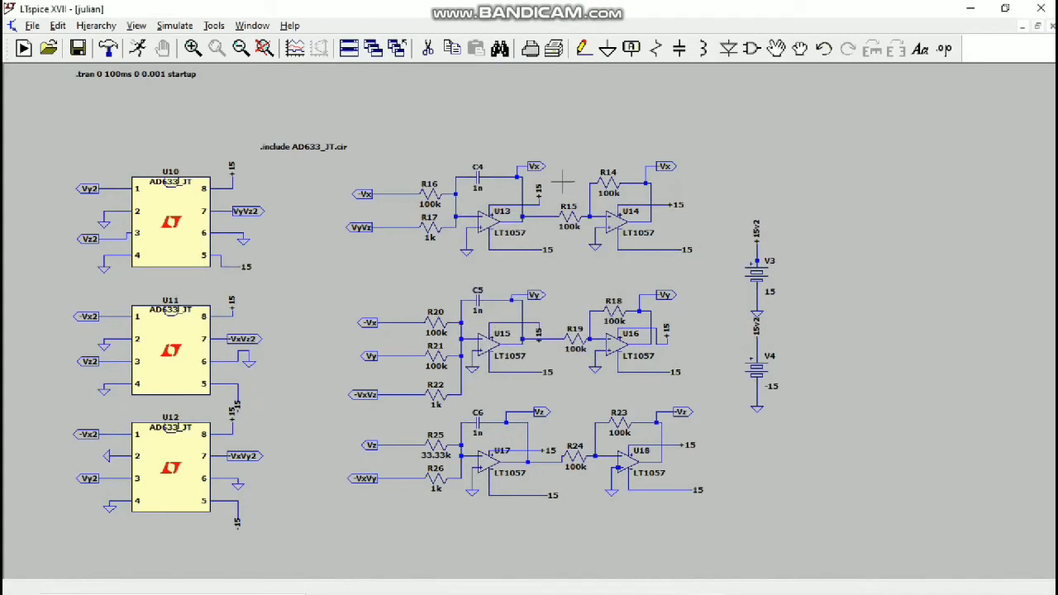
- Rename the net labels around the copied U13 and U14 stage to -Vx2, VyVz2 and Vx2
right_click(363, 194)
type("2")
left_click(567, 353)
right_click(361, 228)
type("2")
key("Return")
right_click(534, 166)
type("2")
key("Return")
- Append 2 to the net labels of the copied Vy and Vz integrator and inverter stages
right_click(367, 322)
type("2")
key("Return")
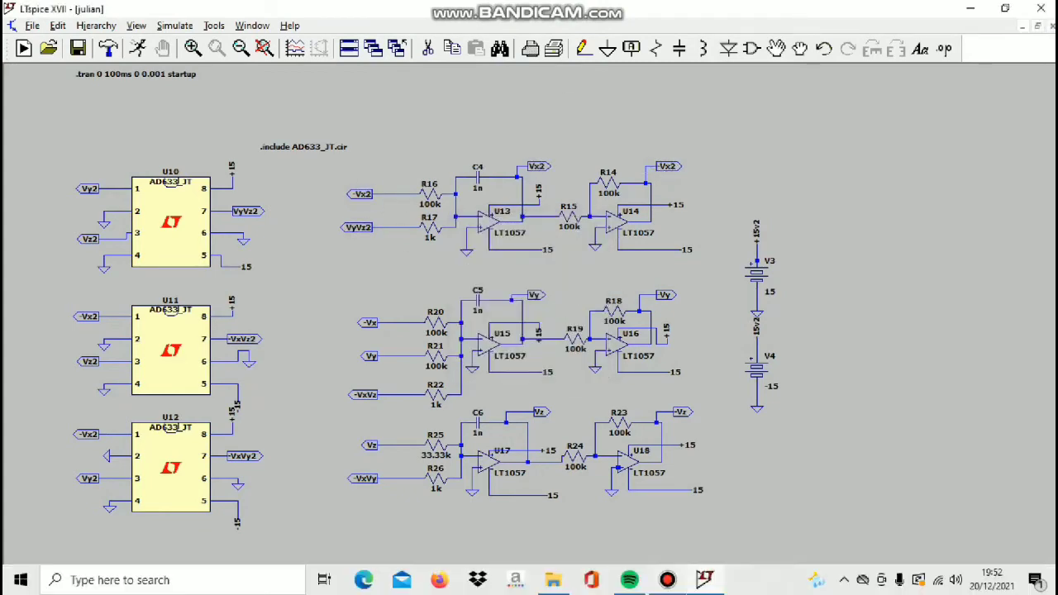
type("2")
key("Return")
right_click(640, 411)
key("Escape")
right_click(684, 411)
type("2")
key("Return")
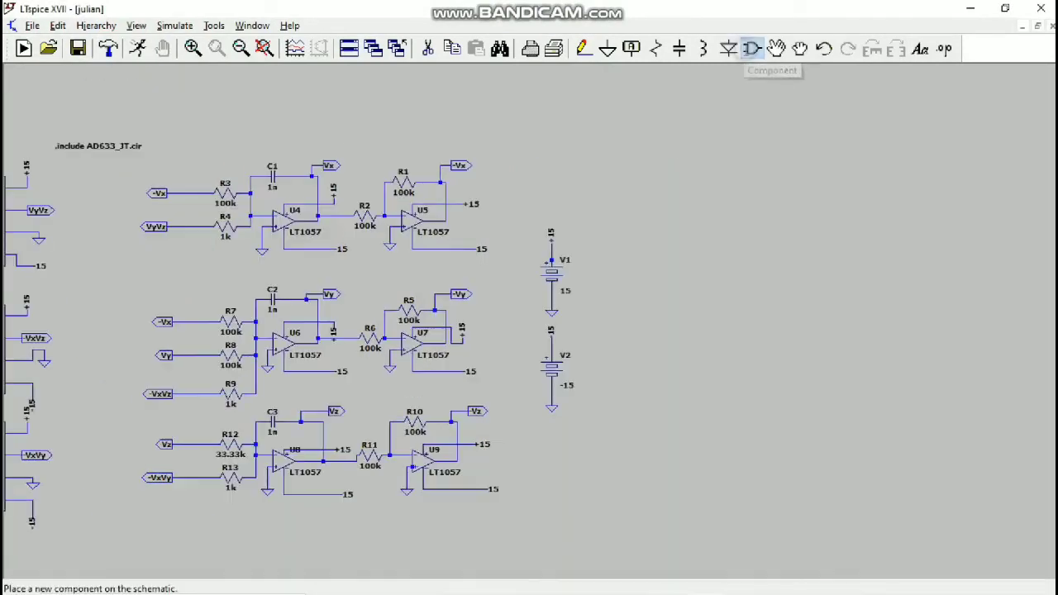
- Place a voltage source beyond batteries V1 and V2 of the original circuit, slightly above them
left_click(751, 49)
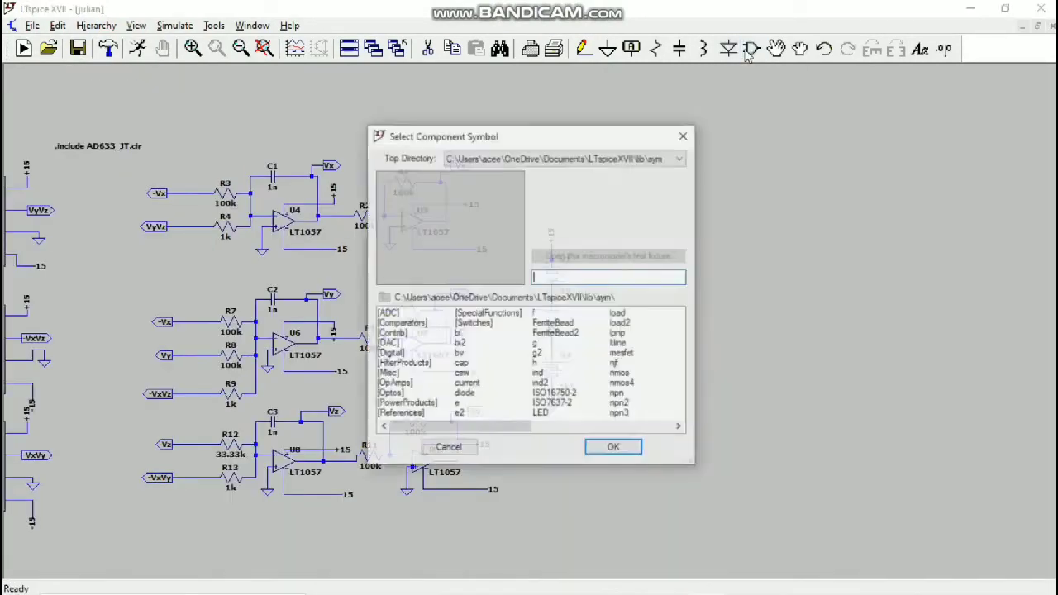
left_click(519, 415)
left_click_drag(518, 427, 701, 421)
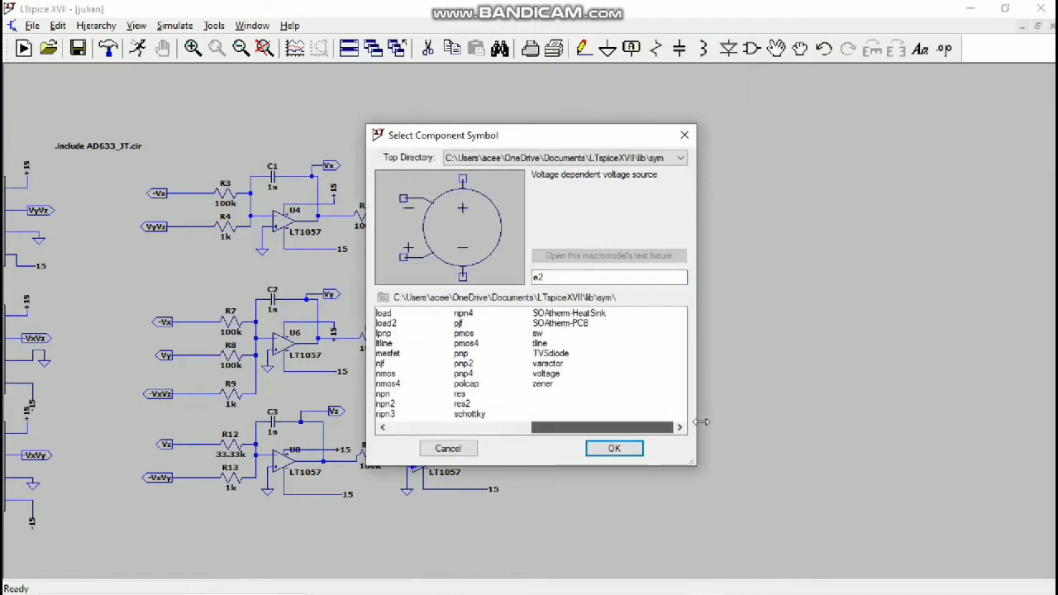
left_click(552, 384)
left_click(547, 373)
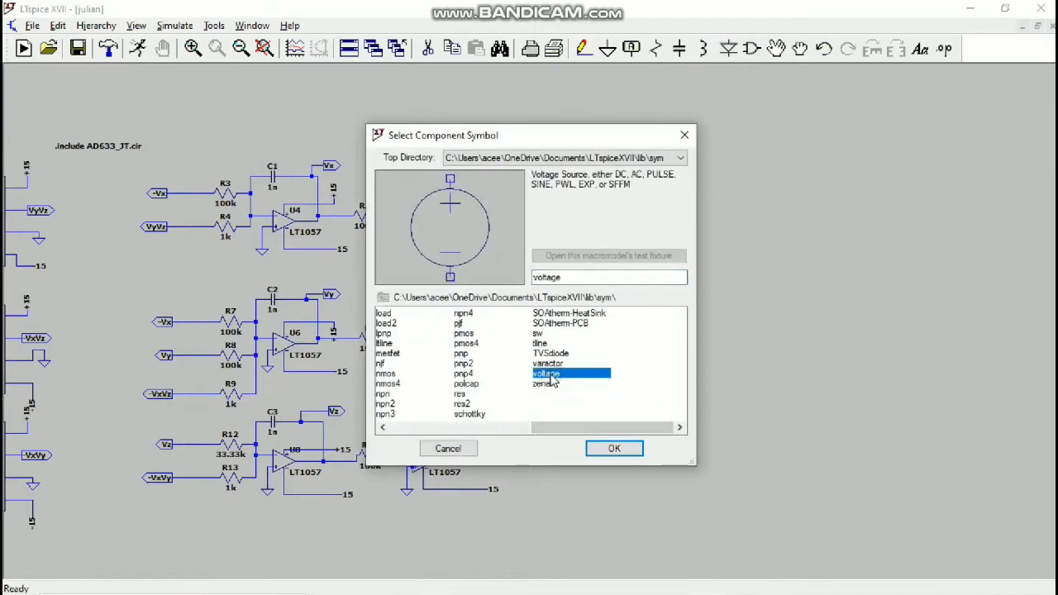
left_click(615, 449)
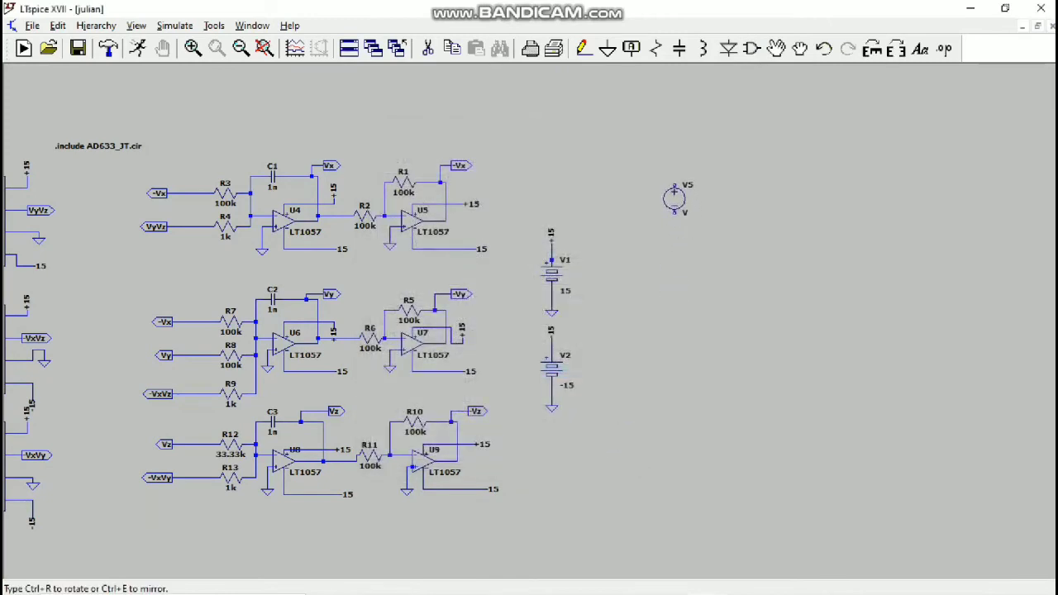
left_click(673, 195)
key("Escape")
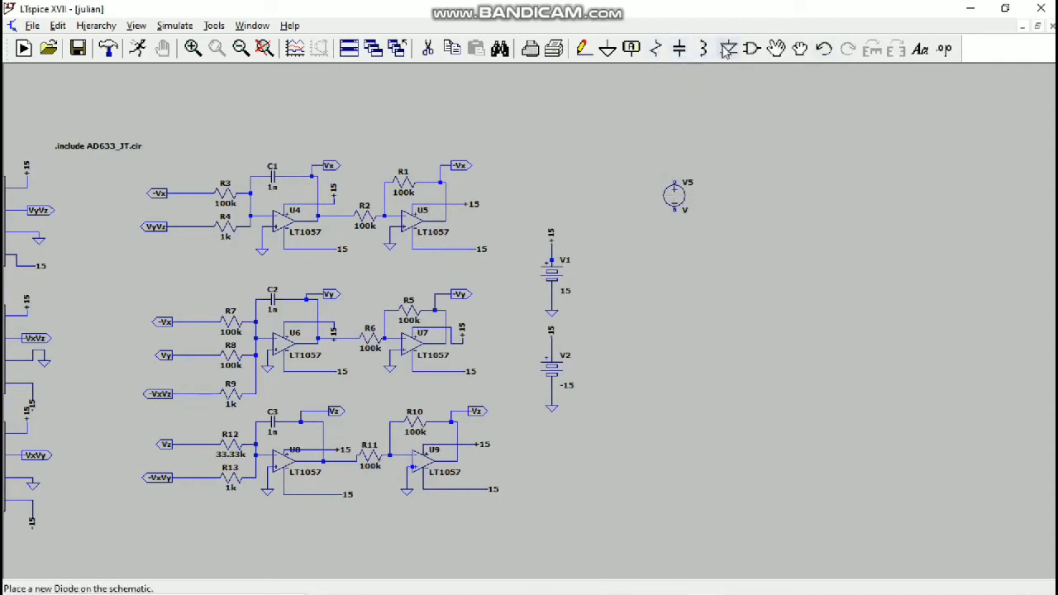
- Place two LT1057 op amps in a row beside the new voltage source V5
left_click(752, 49)
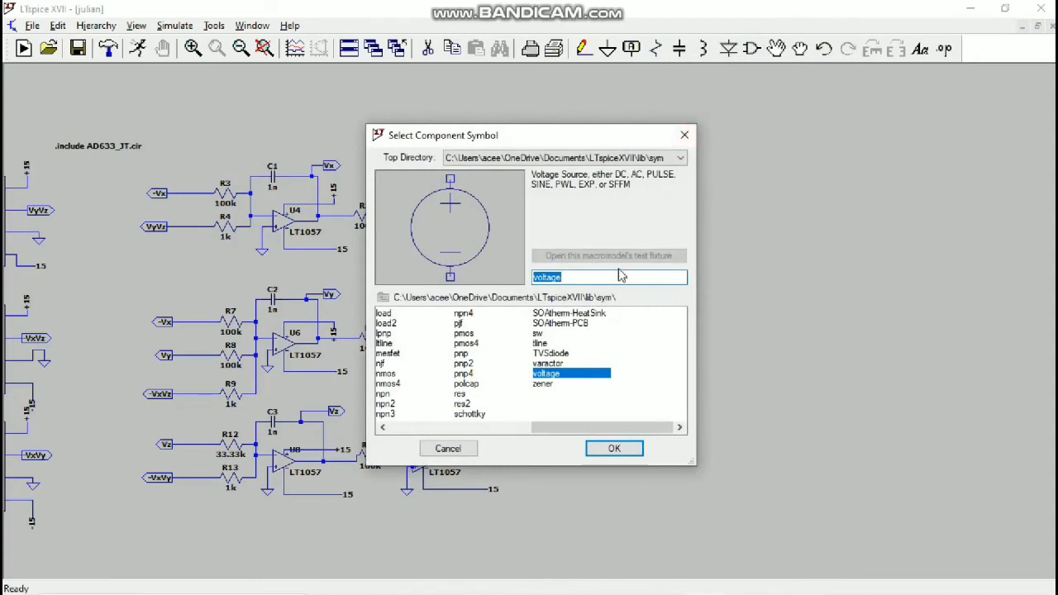
type("o")
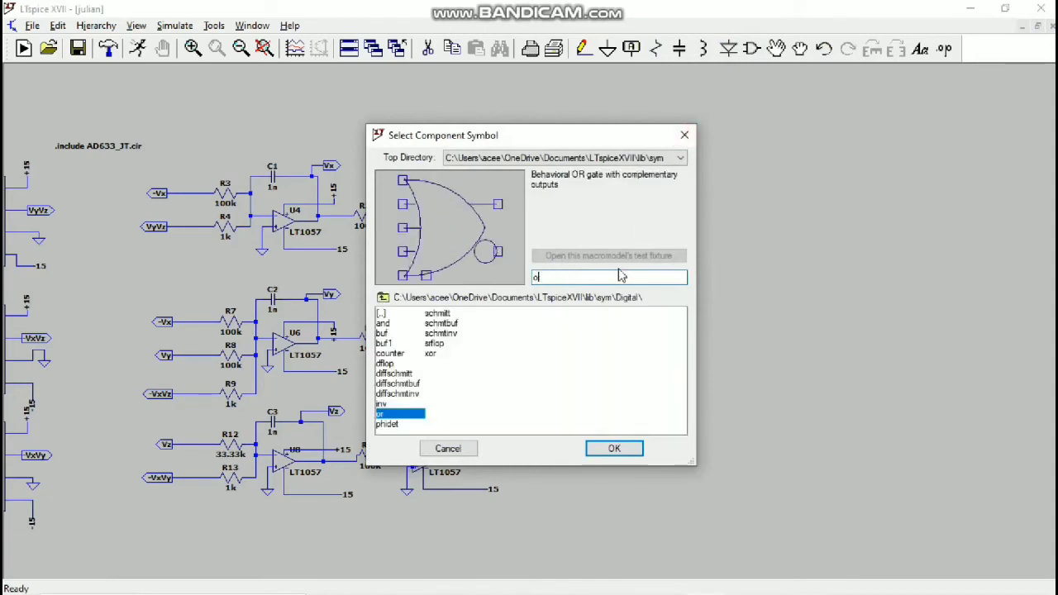
type("sp")
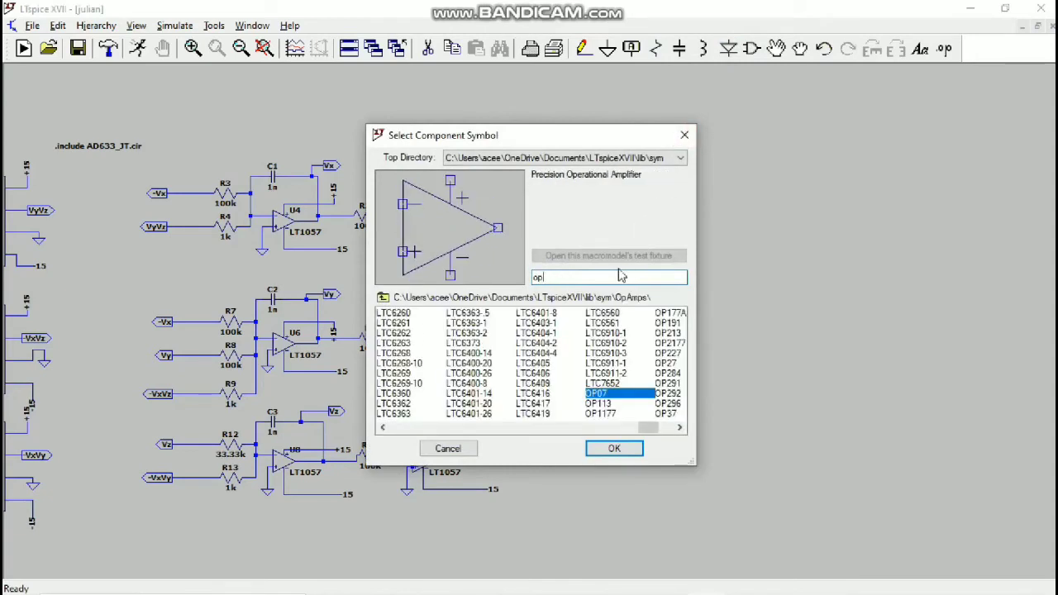
key("BackSpace")
key("BackSpace")
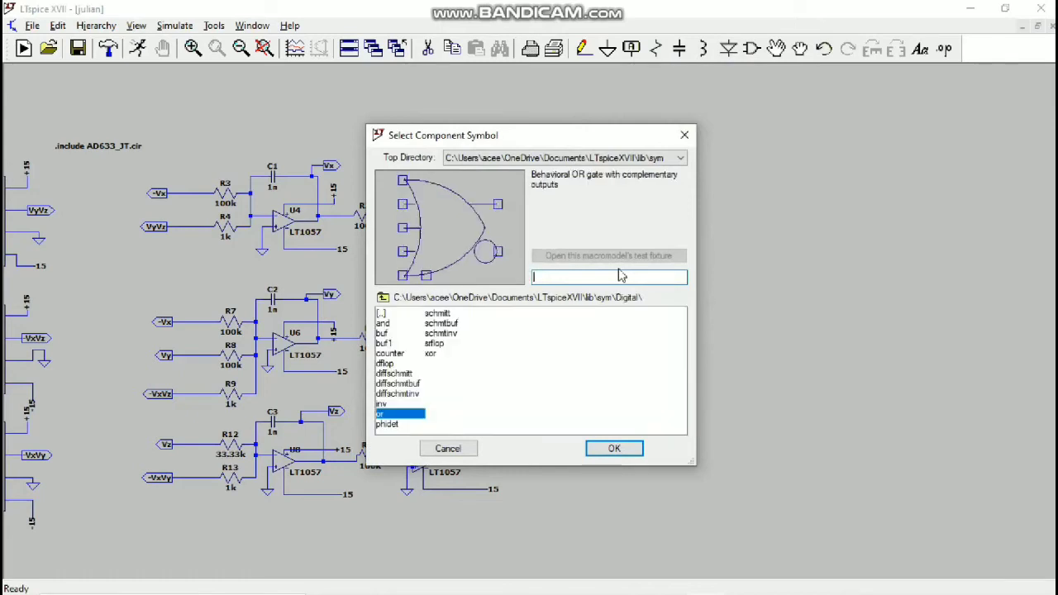
type("l")
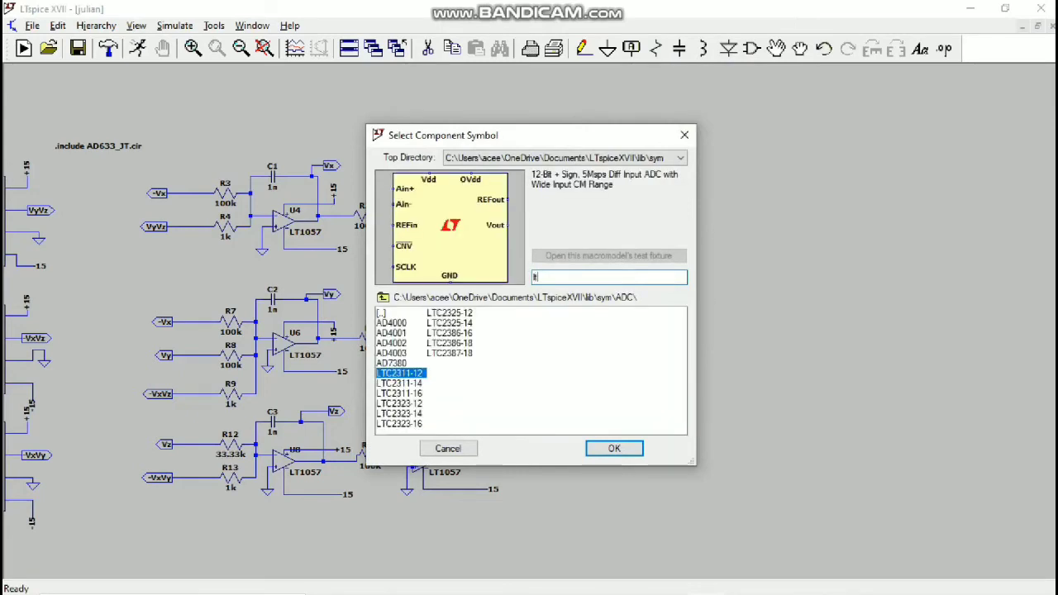
type("t10")
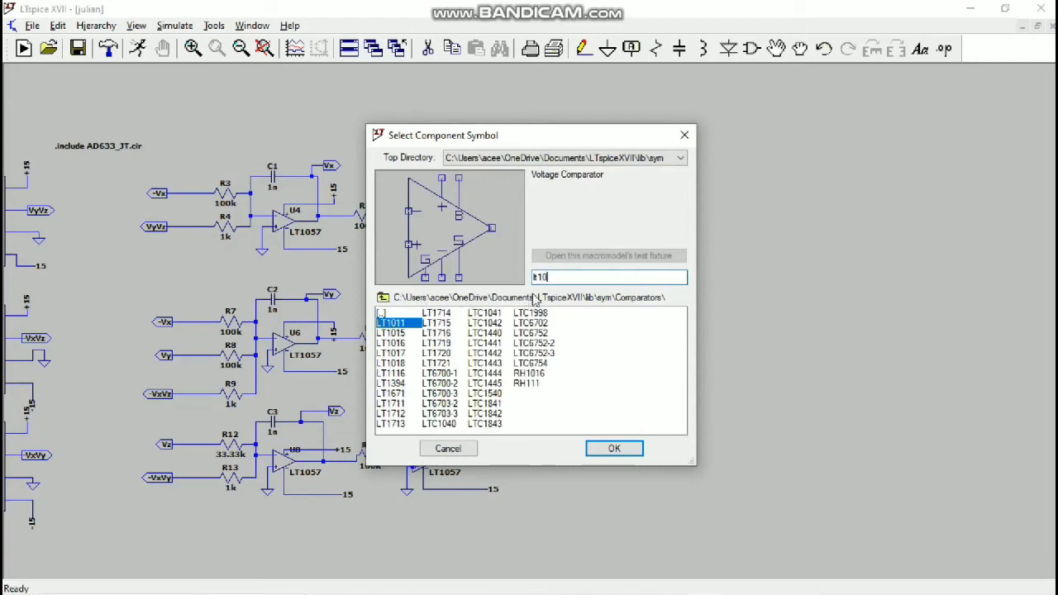
type("57")
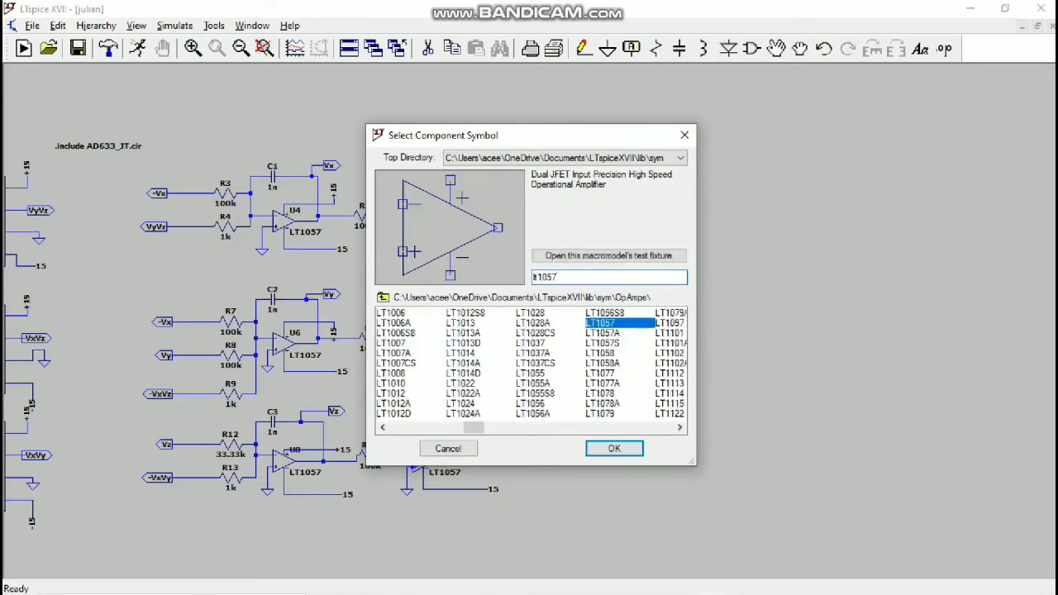
left_click(627, 448)
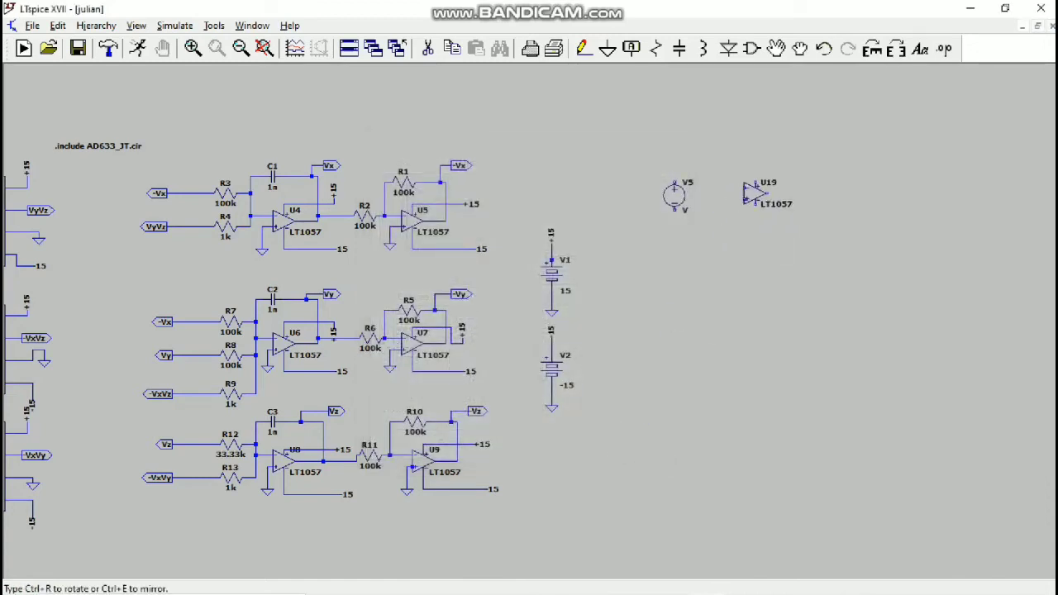
left_click(870, 200)
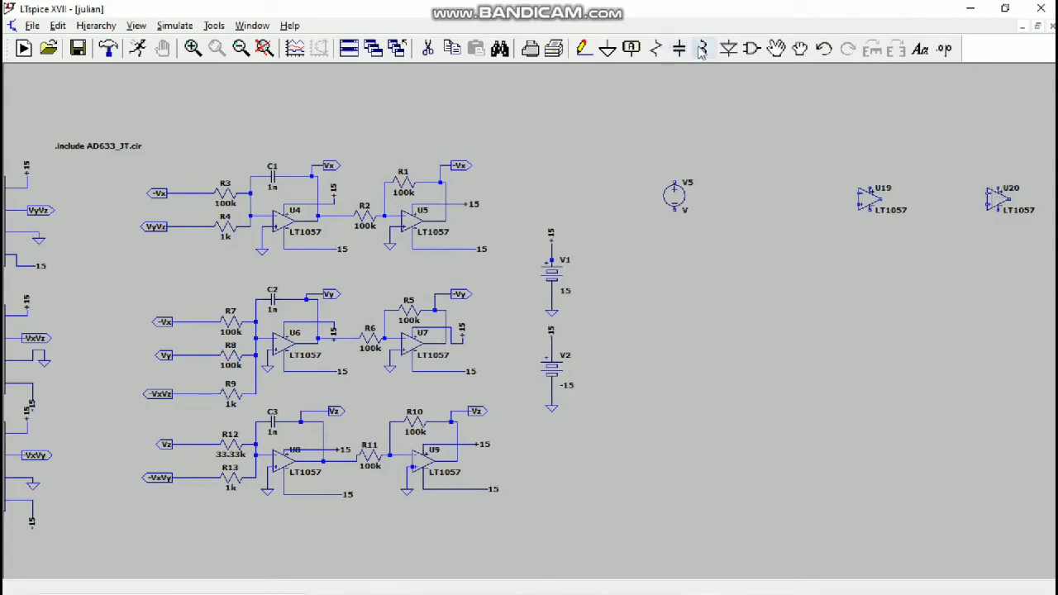
- Place five horizontal resistors: one above each of U19 and U20, one between them, and two stacked between V5 and U19
left_click(656, 48)
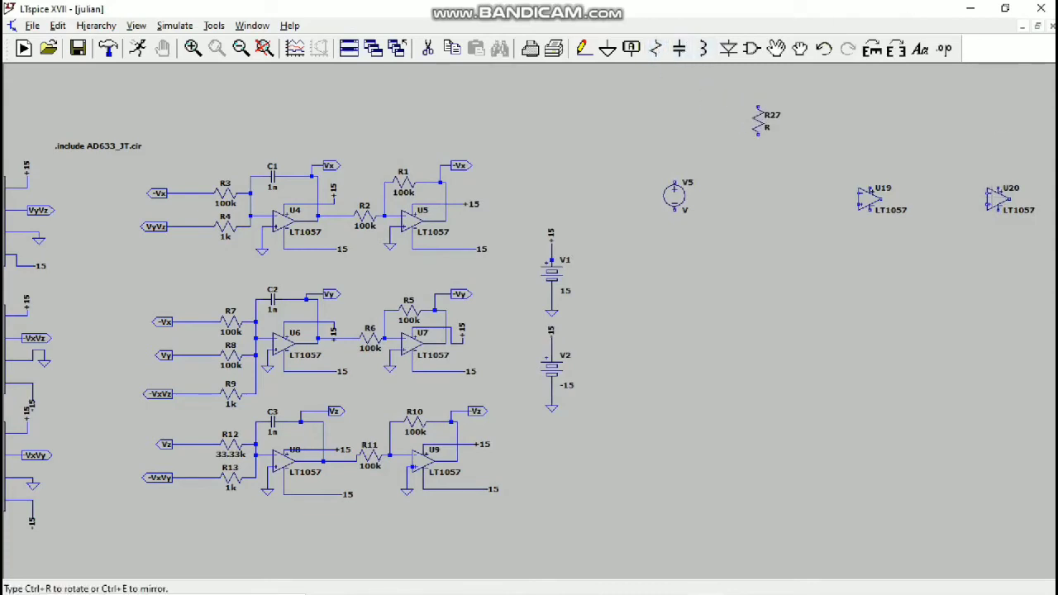
key("ctrl+r")
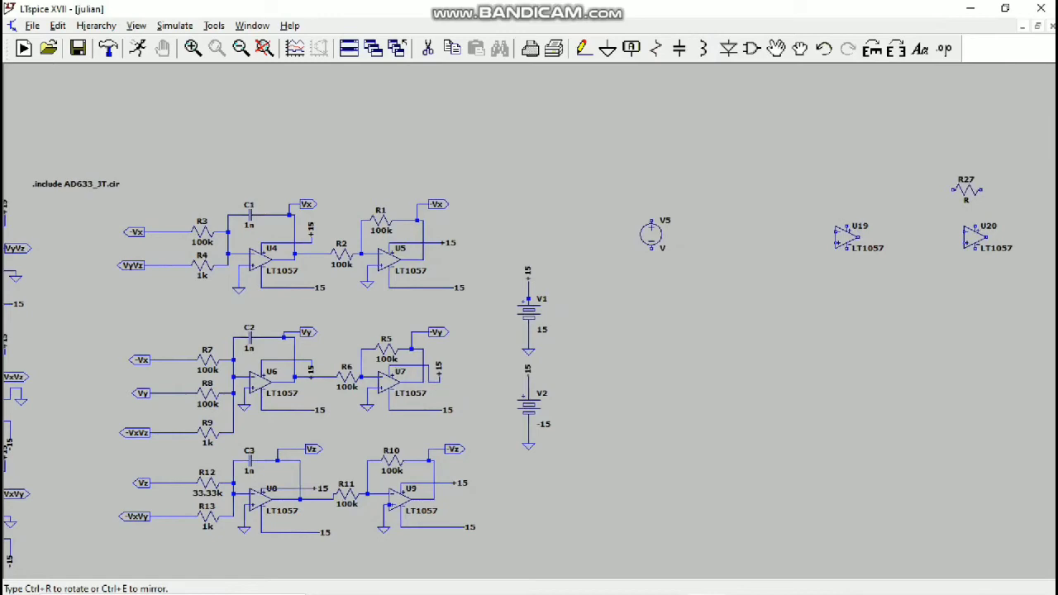
left_click(966, 192)
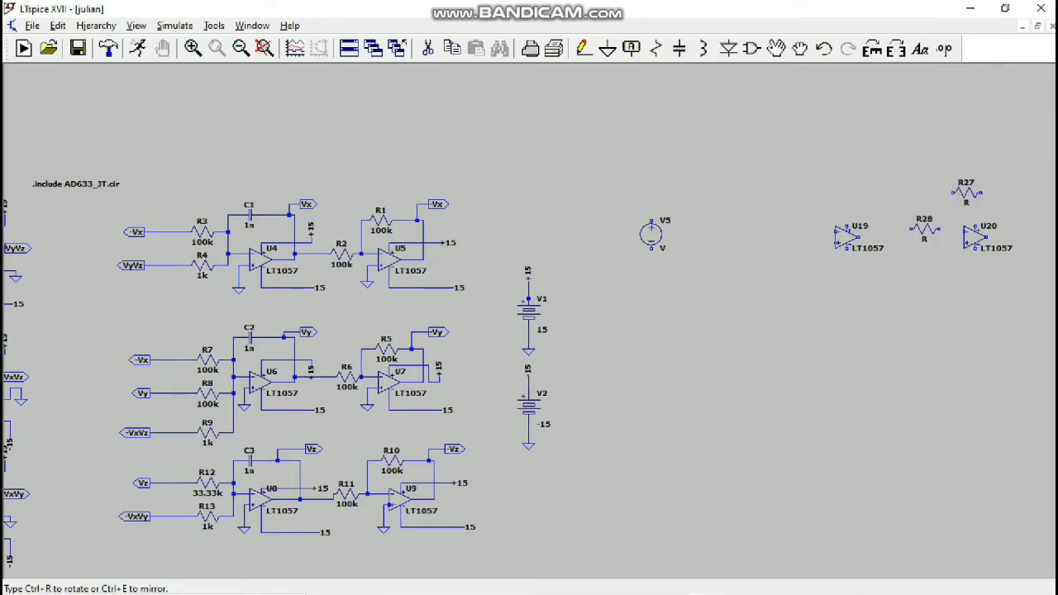
left_click(925, 230)
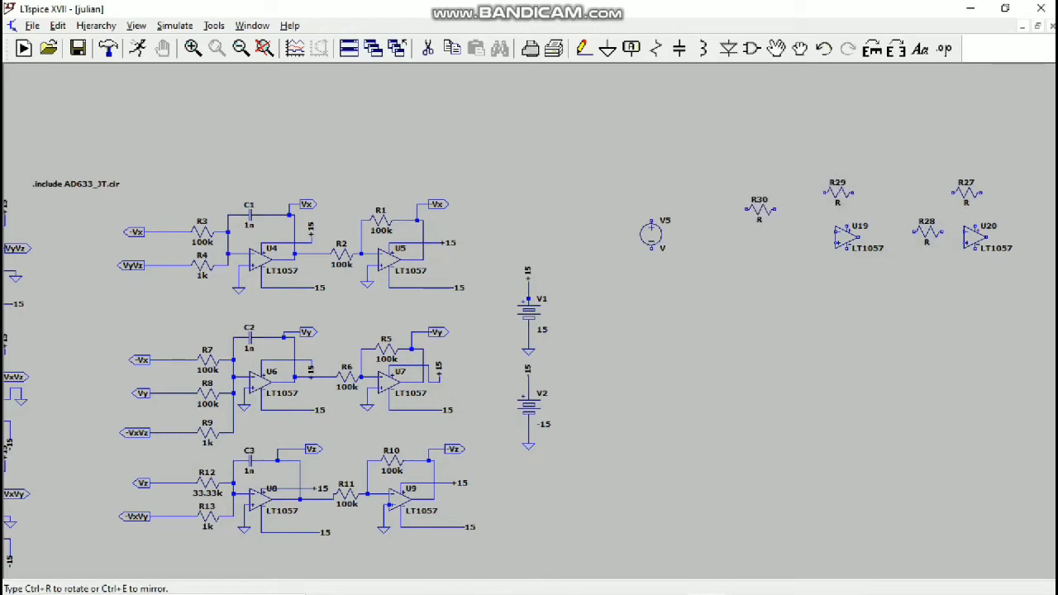
left_click(763, 209)
left_click(761, 247)
key("Escape")
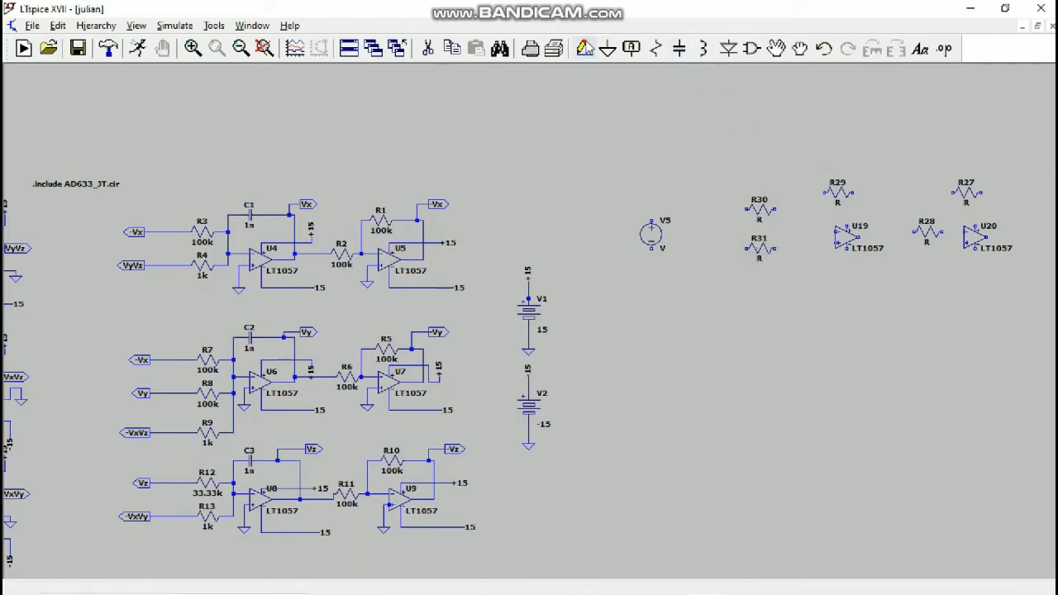
- Wire the output ends of R30 and R31 together and into the inverting input of U19
left_click(585, 48)
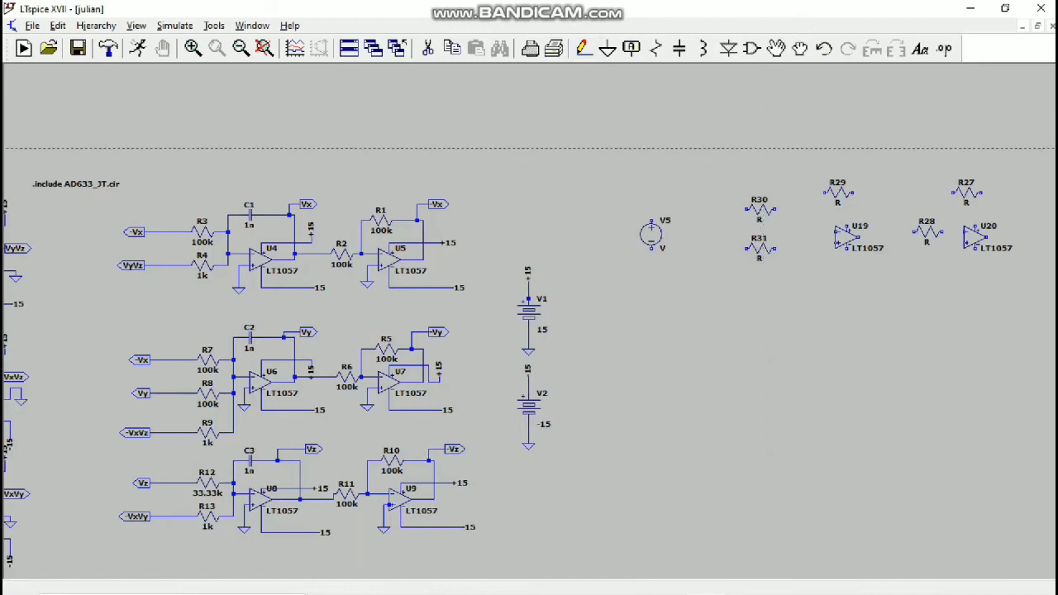
left_click(775, 209)
left_click(797, 209)
left_click(835, 232)
left_click(776, 248)
left_click(796, 232)
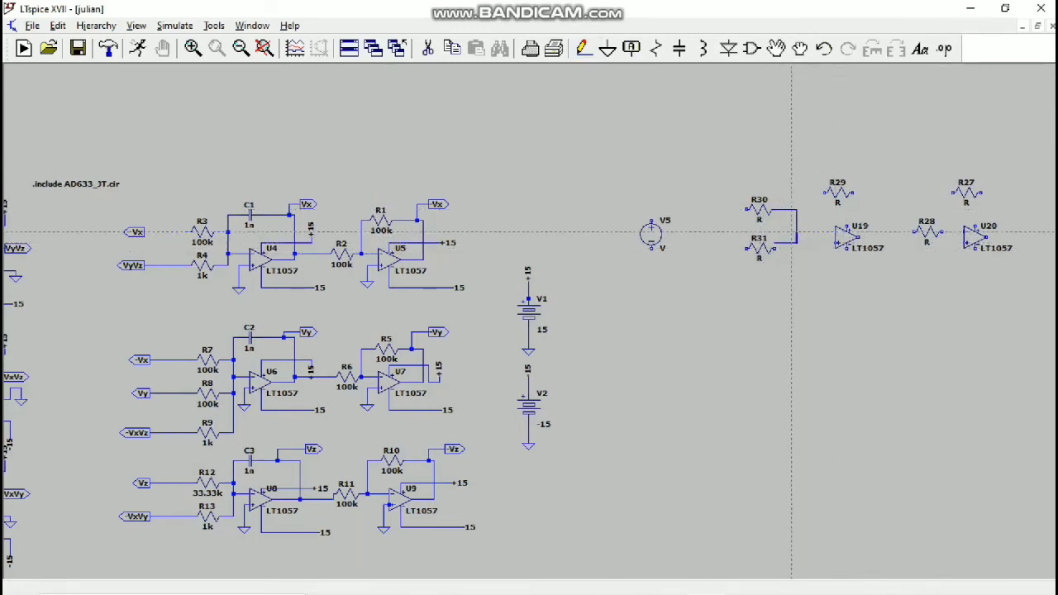
- Wire R29 as feedback across U19, and connect U19's output through R28 to U20's inverting input and R27
left_click(807, 232)
left_click(852, 193)
left_click(885, 193)
left_click(885, 232)
left_click(961, 232)
left_click(953, 192)
left_click(953, 232)
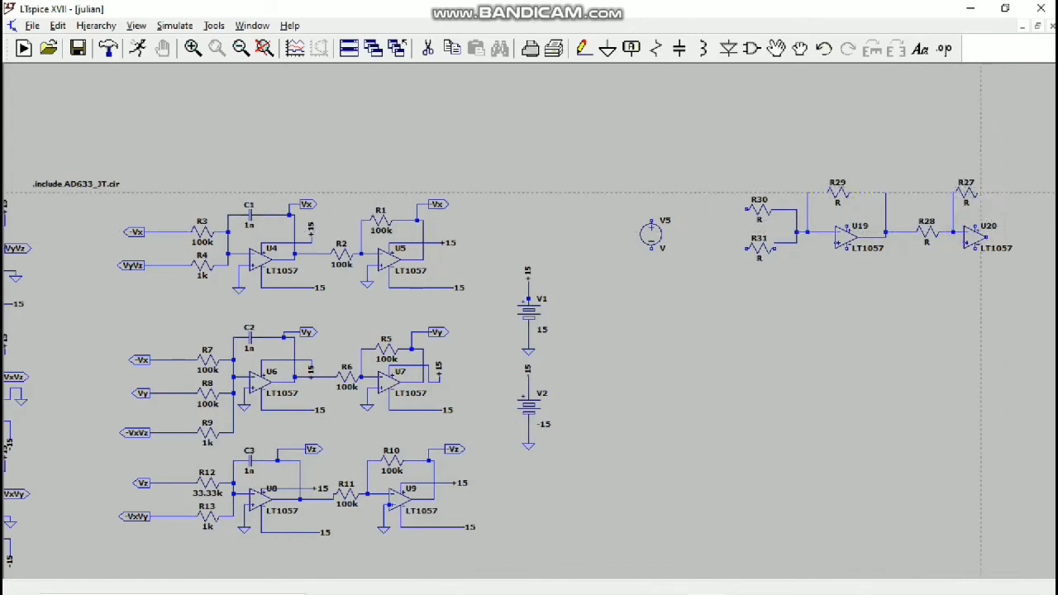
- Complete the feedback loop of U20 by wiring R27's free end to the op amp's output
left_click(823, 49)
left_click(981, 192)
left_click(1014, 237)
left_click(986, 237)
- Connect the non-inverting input of U19 to a ground symbol placed below it
left_click(834, 243)
left_click(814, 270)
key("g")
left_click(812, 275)
- Wire the positive terminal of V5 to the free end of R30 and start the input lead of R31
key("F3")
scroll(609, 208, "up", 1)
left_click(652, 223)
left_click(748, 223)
left_click(748, 264)
- Add a net label Vx with port type Output at the input of R31 and wire it to the resistor
key("F4")
left_click(567, 330)
left_click(565, 364)
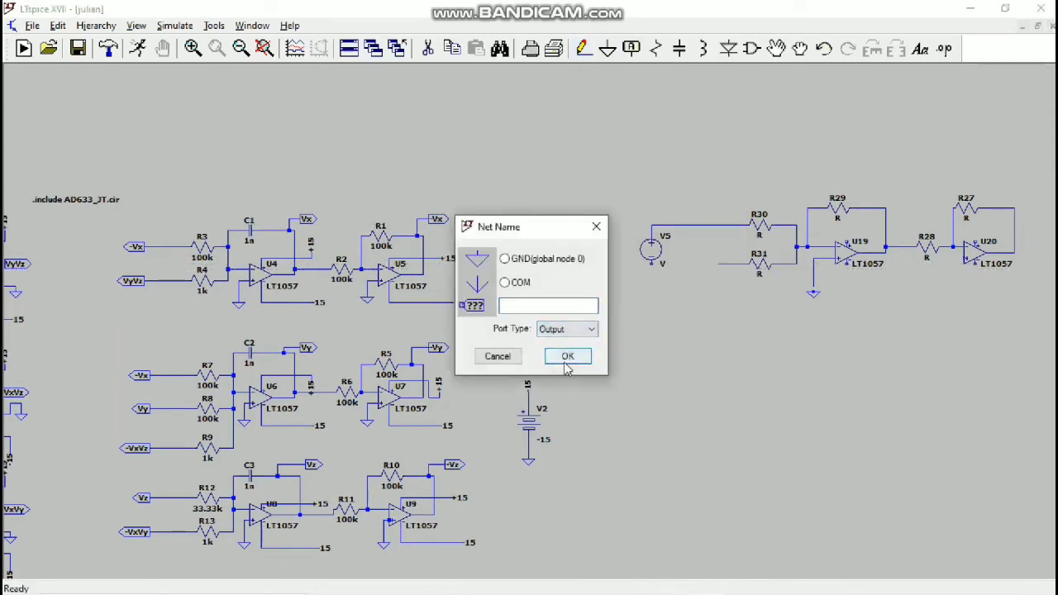
left_click(546, 305)
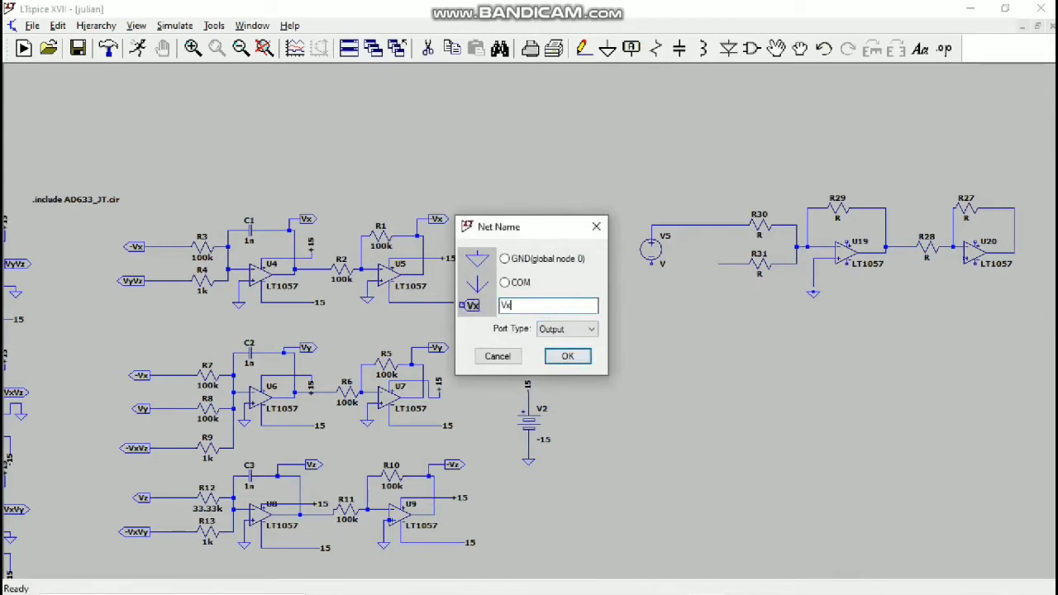
key("Return")
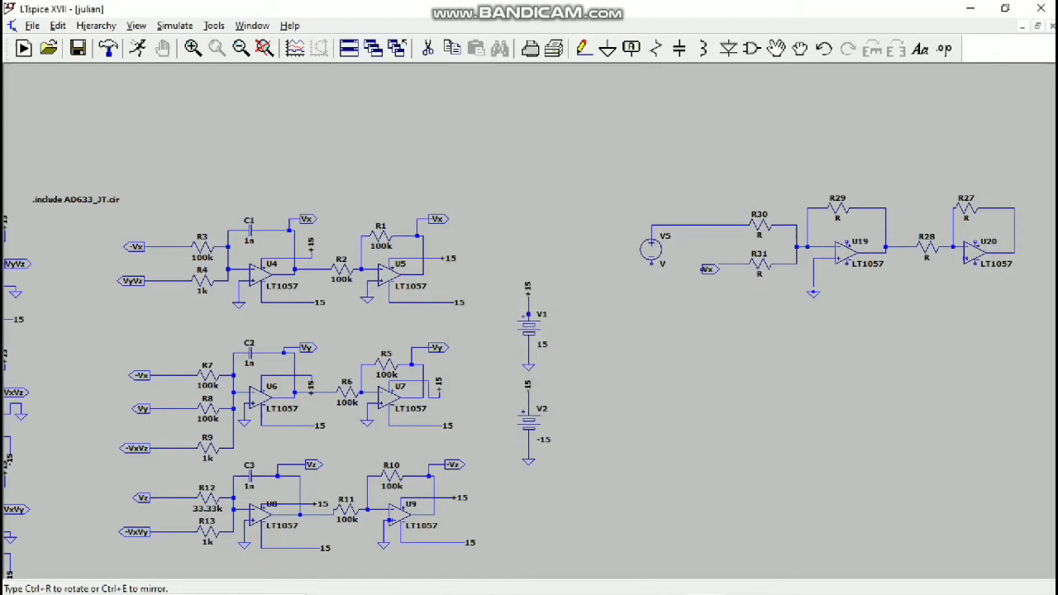
left_click(699, 264)
key("Escape")
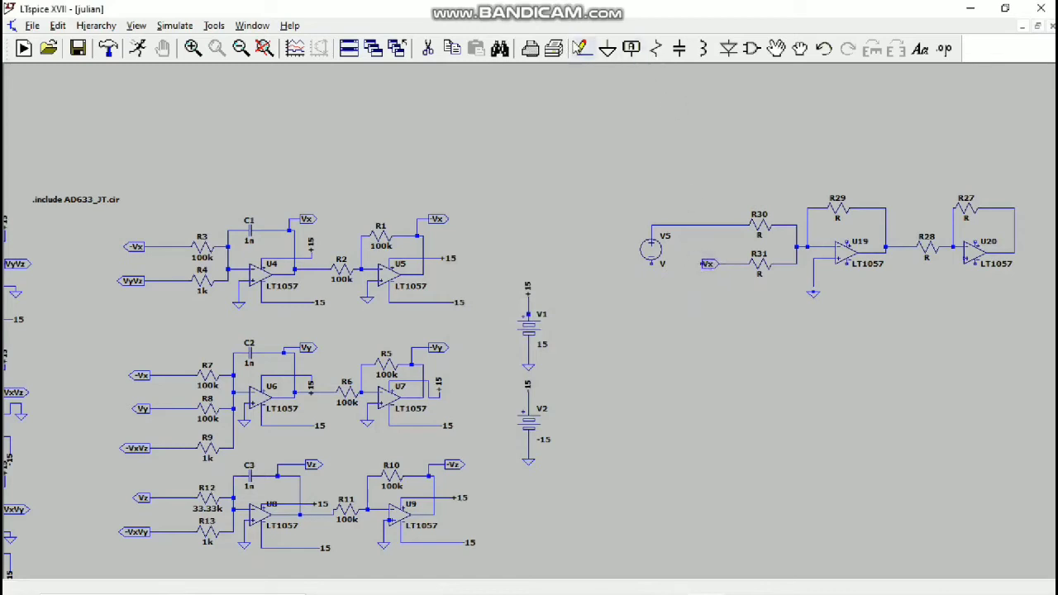
left_click(584, 48)
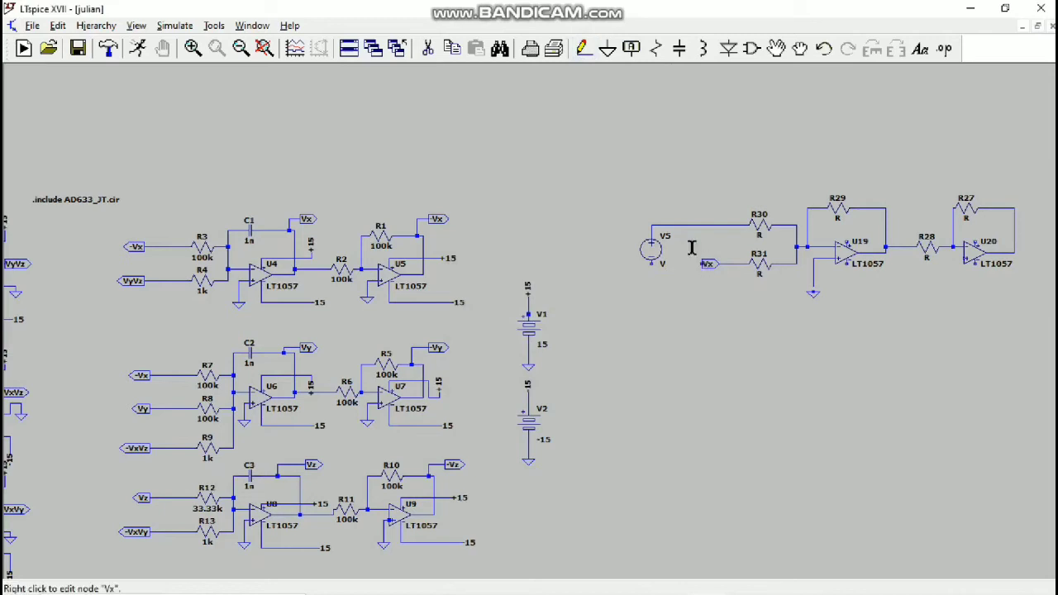
left_click(584, 48)
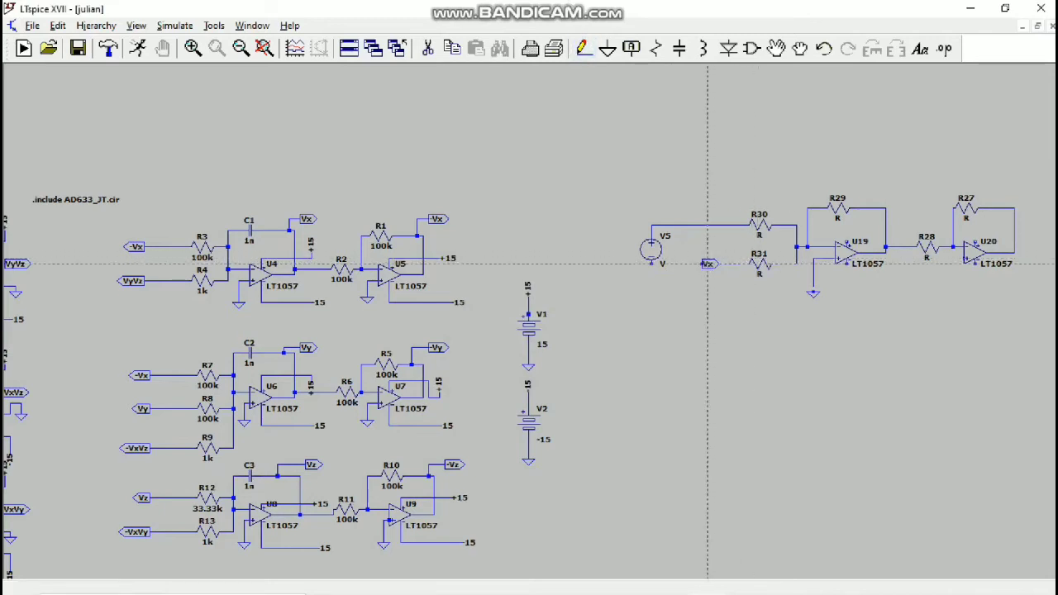
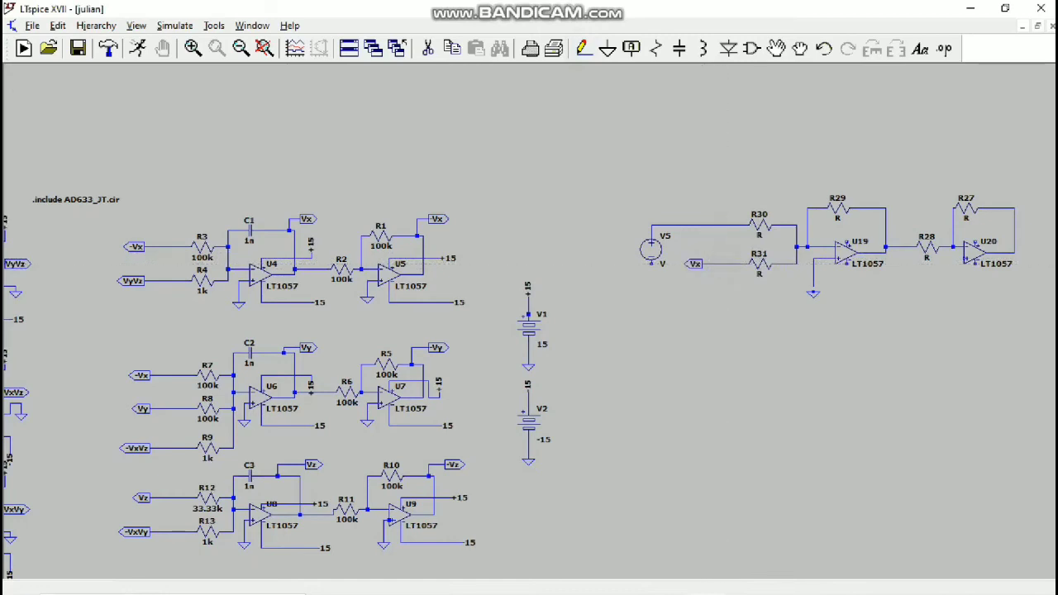
key("Escape")
- Place four +15v net labels, one above and one below the output side of both U19 and U20
key("F4")
type("+15v")
key("Return")
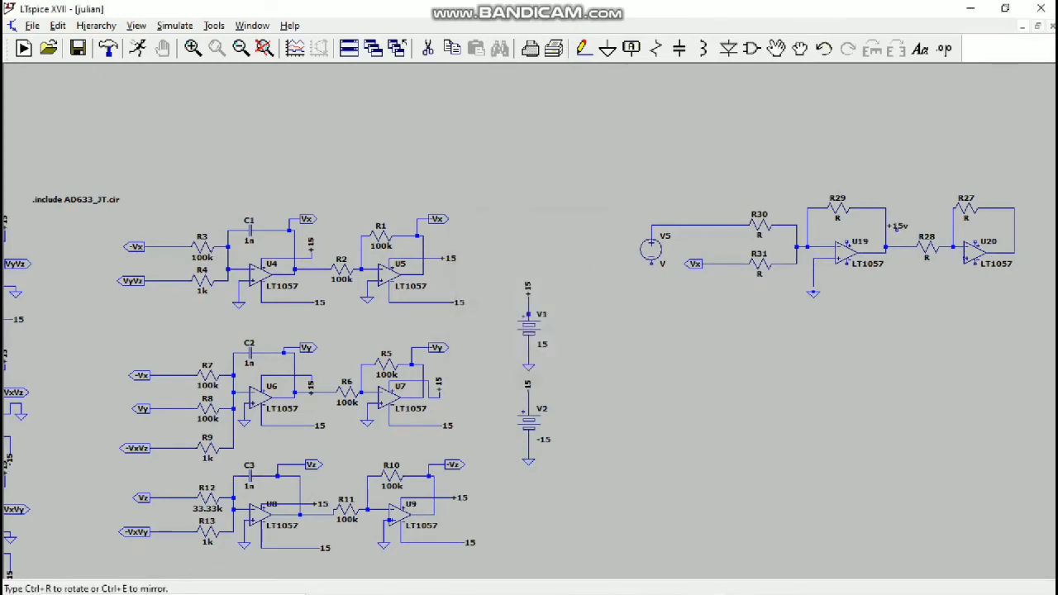
left_click(887, 293)
left_click(1027, 232)
left_click(1027, 298)
key("Escape")
- Rename the lower supply labels beside U19 and U20 to -15v
right_click(898, 293)
left_click(508, 306)
key("BackSpace")
type("-")
key("Return")
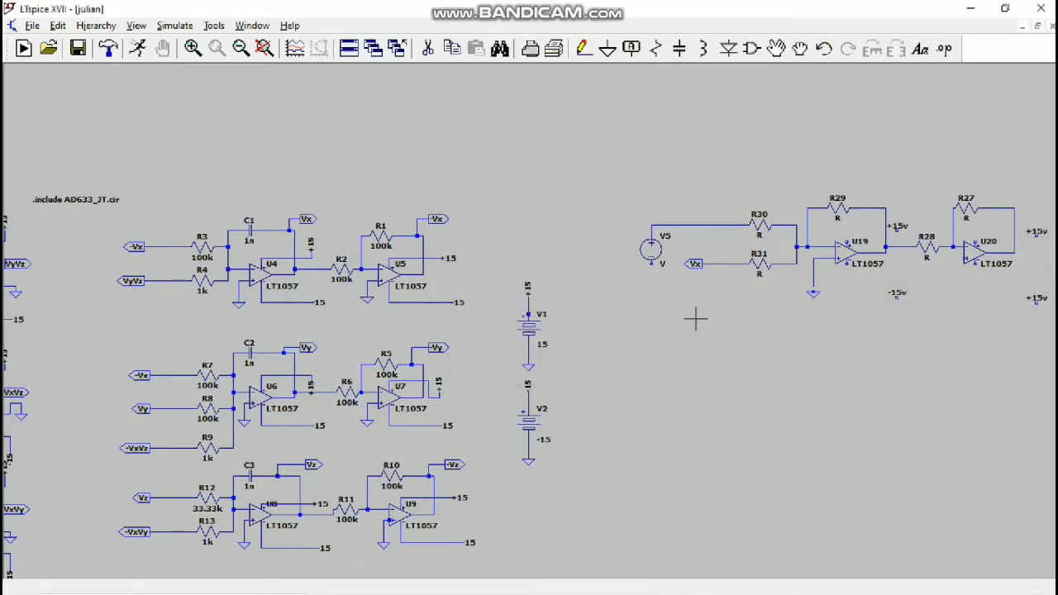
right_click(1036, 297)
left_click(503, 306)
key("BackSpace")
type("-")
key("Return")
- Wire the supply pins of U19 and U20 to their +15v and -15v labels, and ground V5 and U20's non-inverting input
left_click(583, 48)
left_click(847, 241)
key("Escape")
- Configure V5 as a SINE source with DC offset 0, amplitude 0.5, frequency 1k and series resistance 0.001
right_click(626, 252)
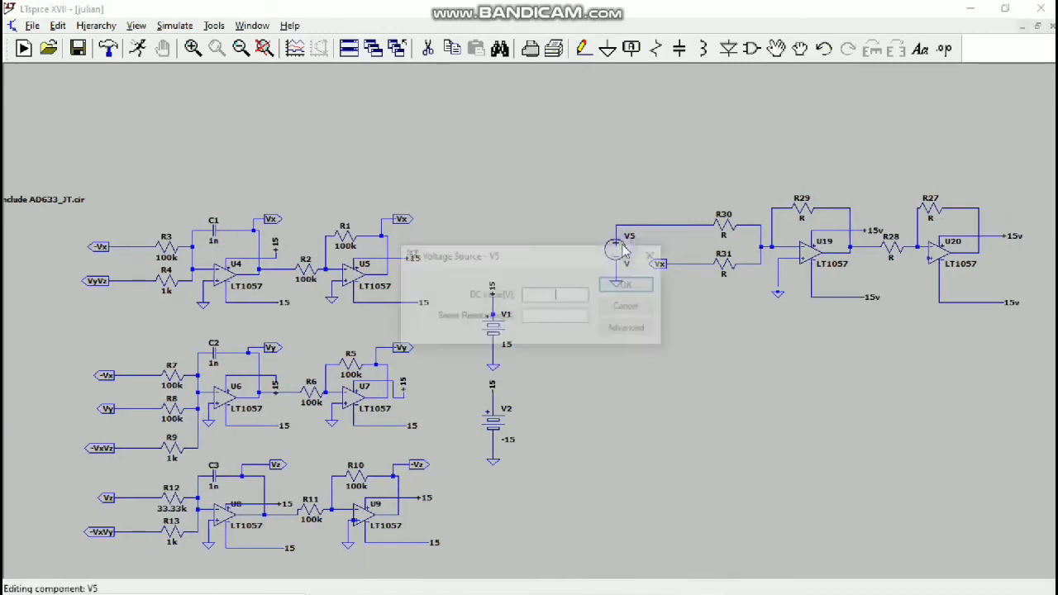
left_click(625, 328)
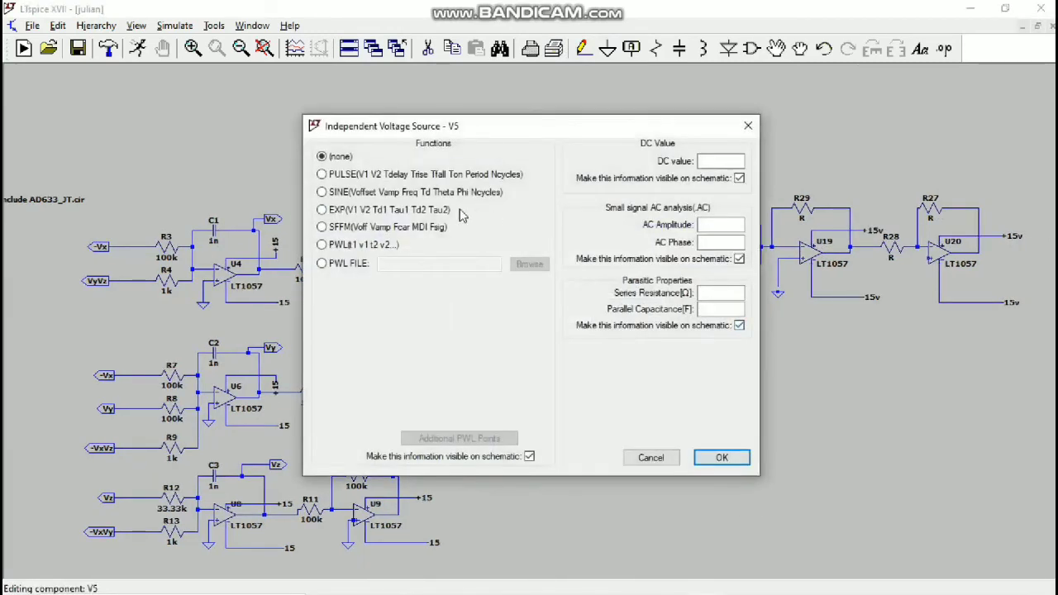
left_click(460, 192)
left_click(492, 298)
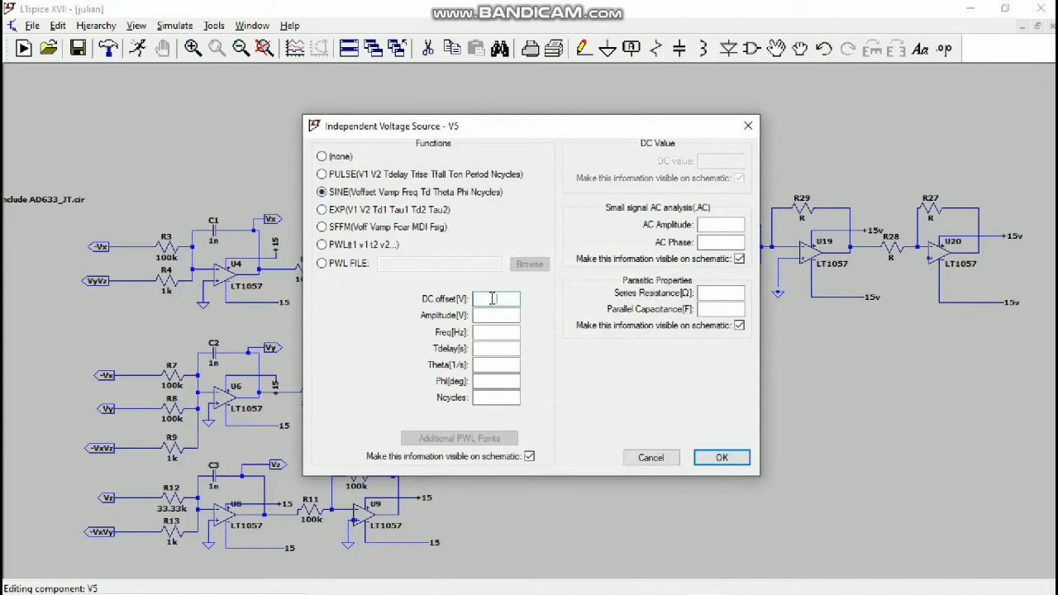
left_click(492, 312)
left_click(493, 313)
left_click(492, 332)
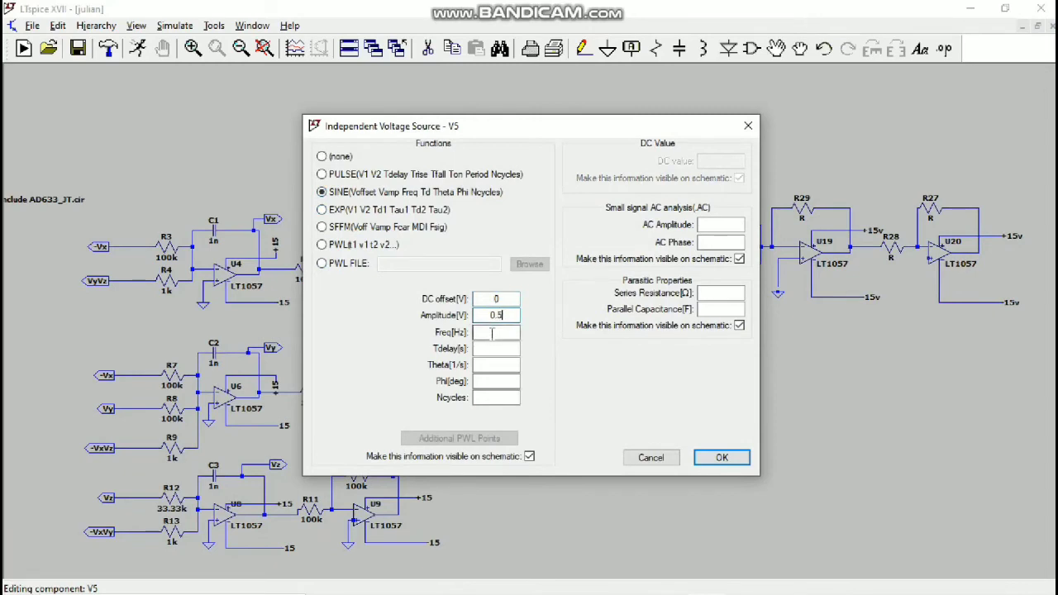
type("1")
left_click(727, 296)
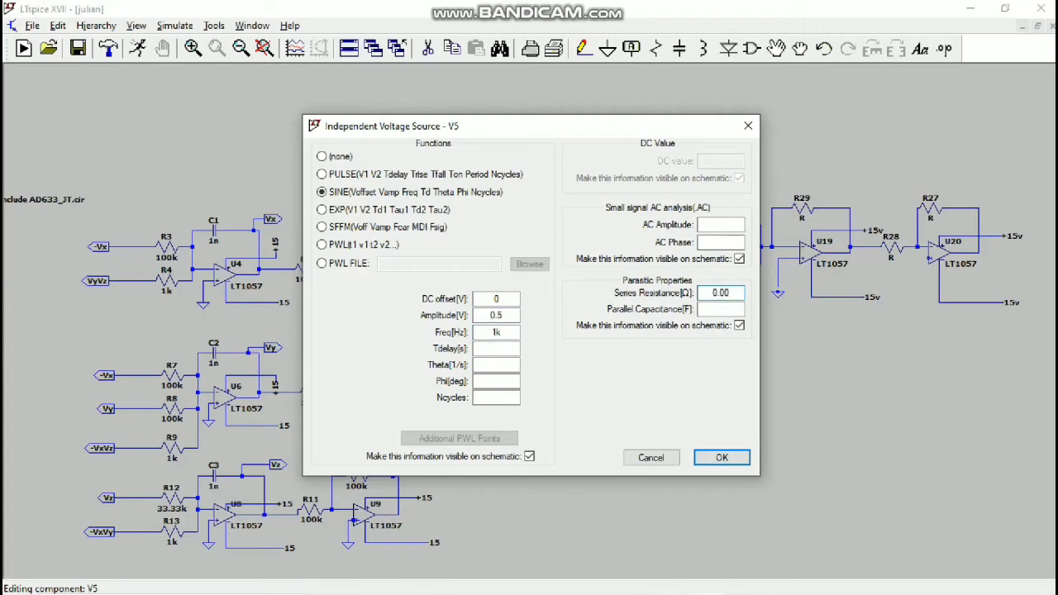
left_click(721, 457)
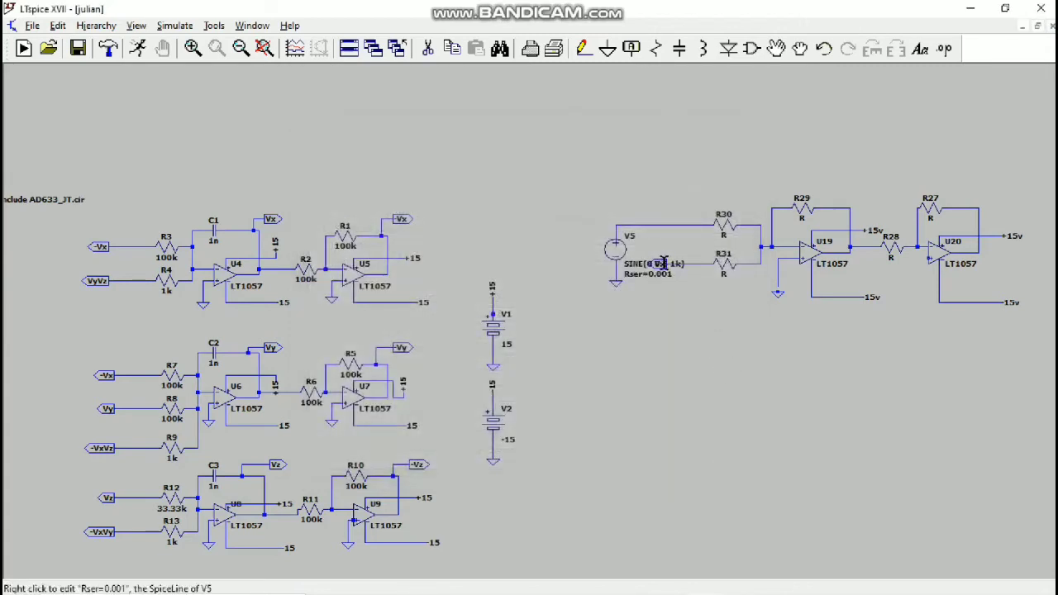
- Set the input resistors R30 and R31 to 10k
right_click(728, 236)
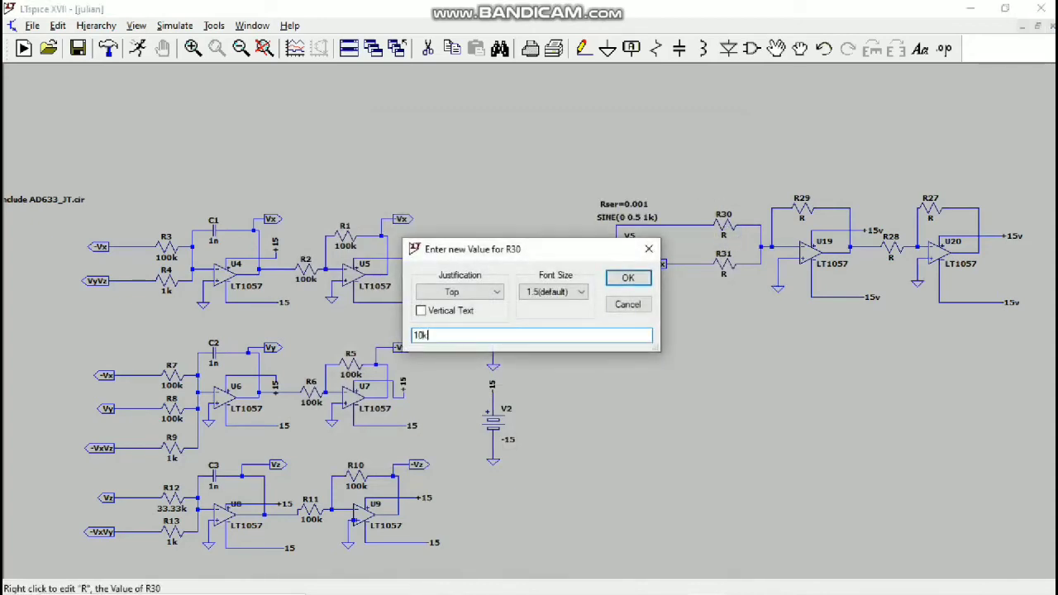
key("Return")
right_click(720, 268)
key("Escape")
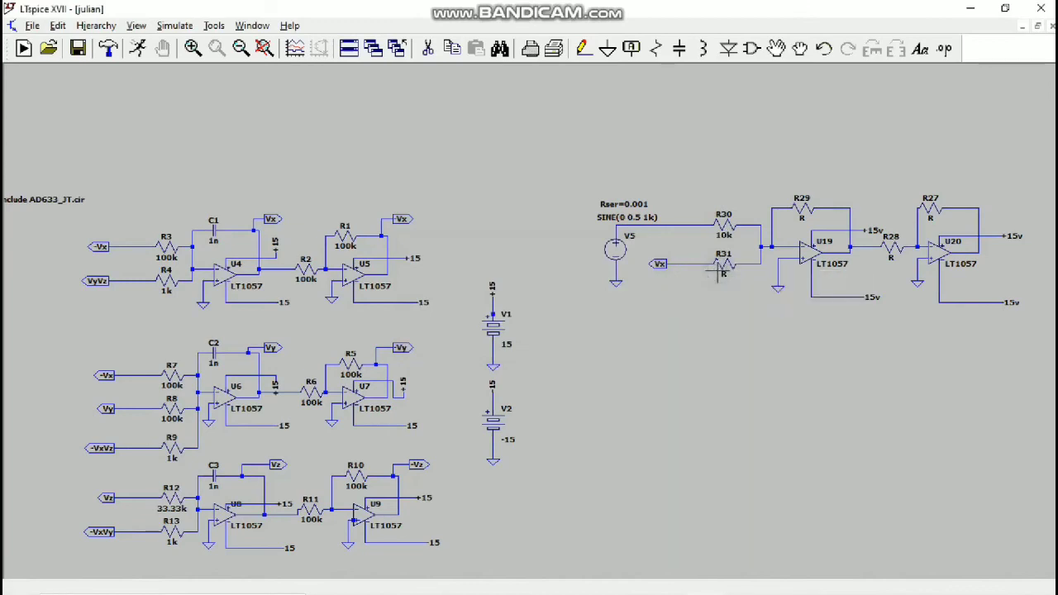
right_click(724, 275)
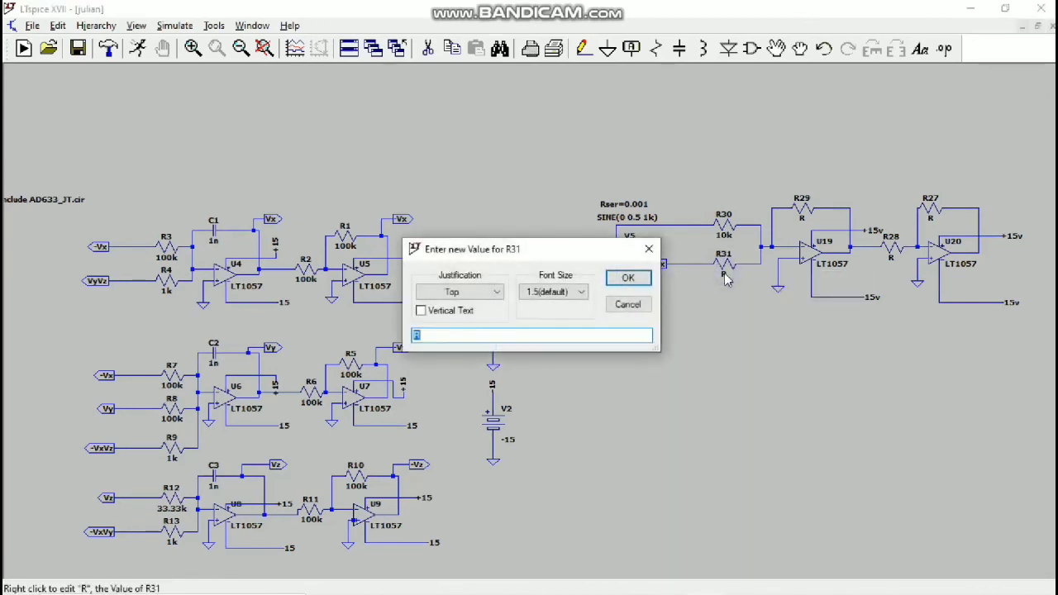
key("Return")
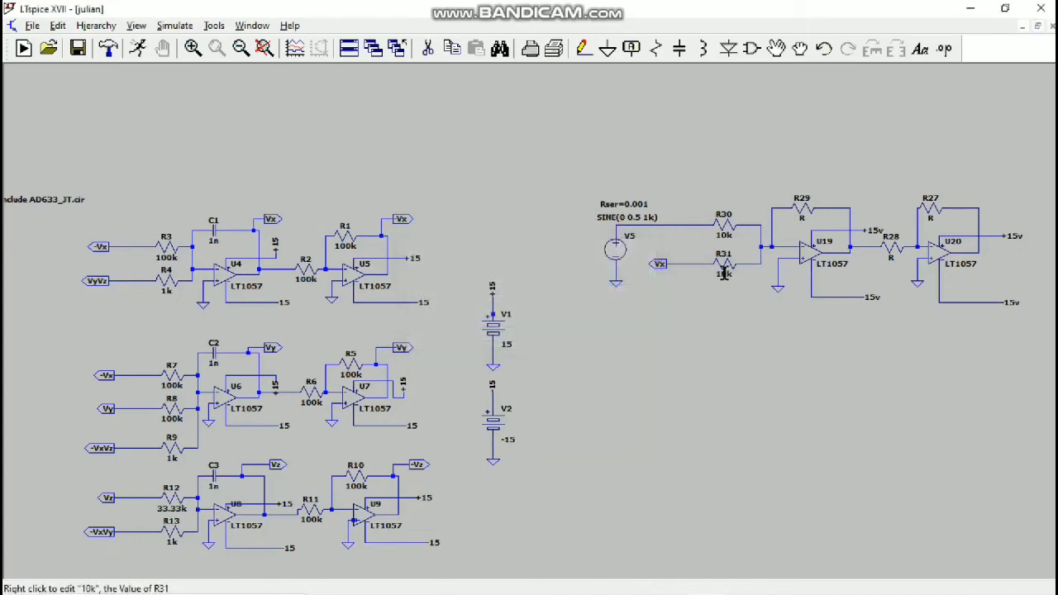
- Set R29, R28 and R27 around the two new op amps to 10k
right_click(802, 216)
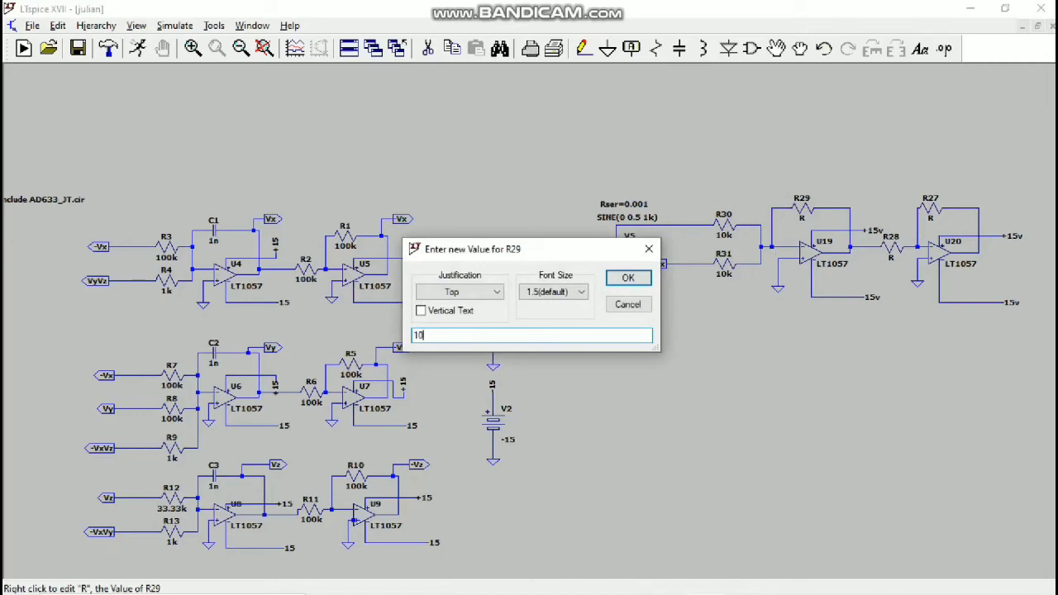
key("Return")
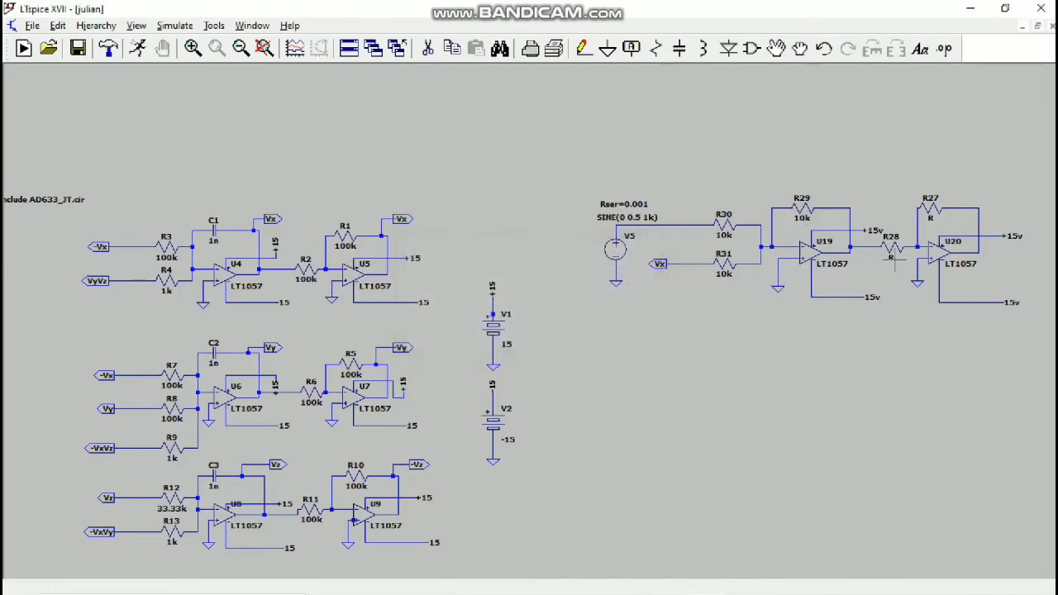
right_click(894, 259)
left_click(891, 259)
right_click(892, 260)
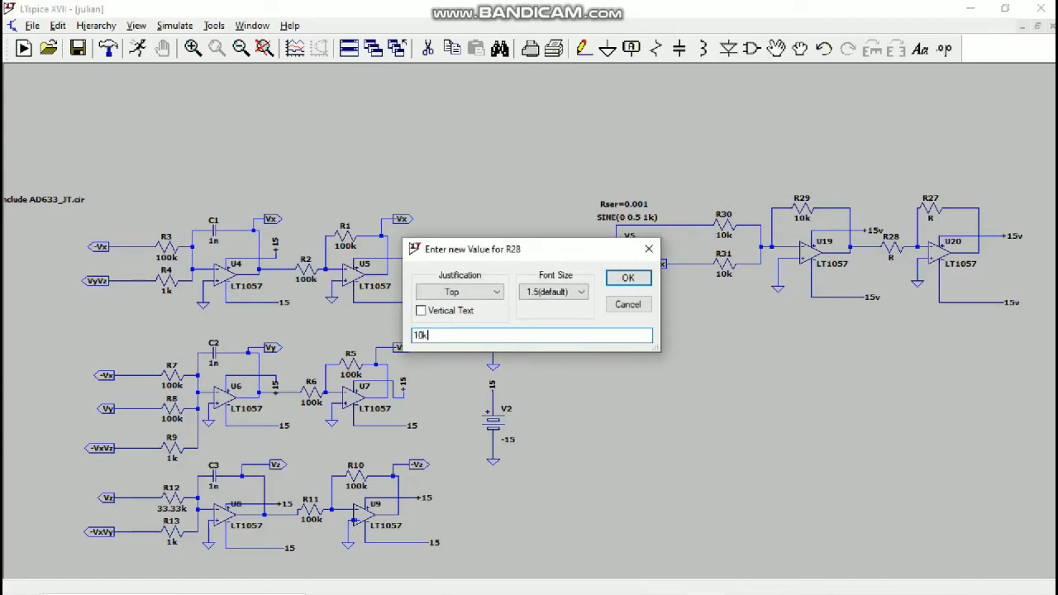
key("Return")
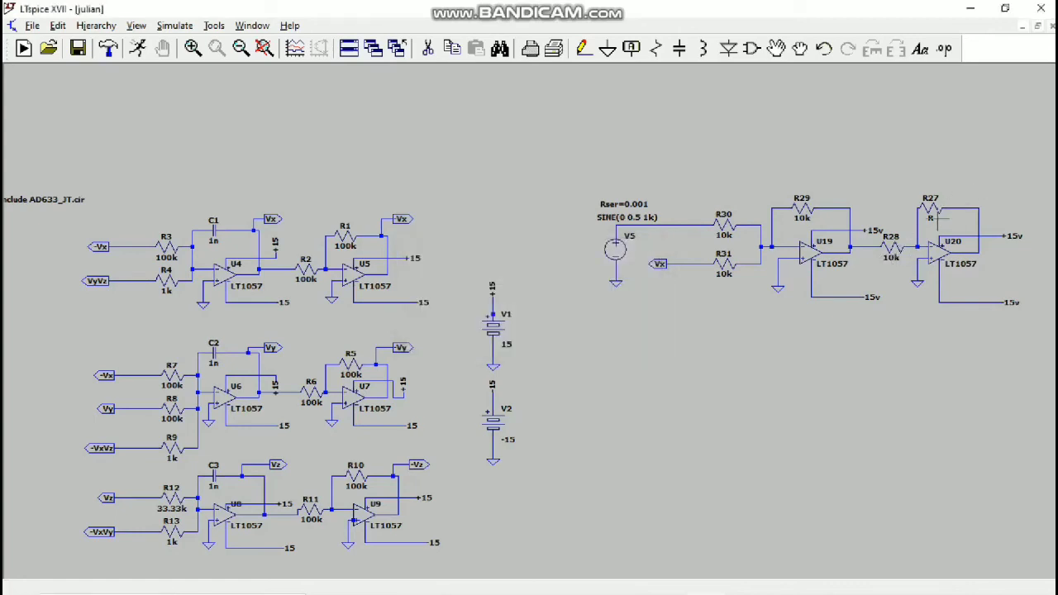
right_click(932, 221)
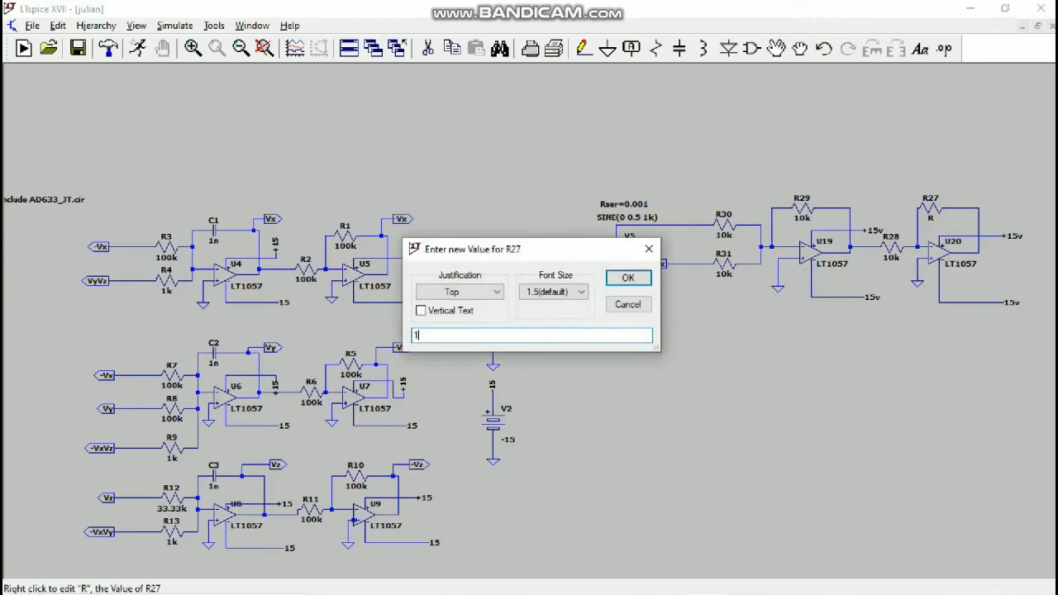
key("Return")
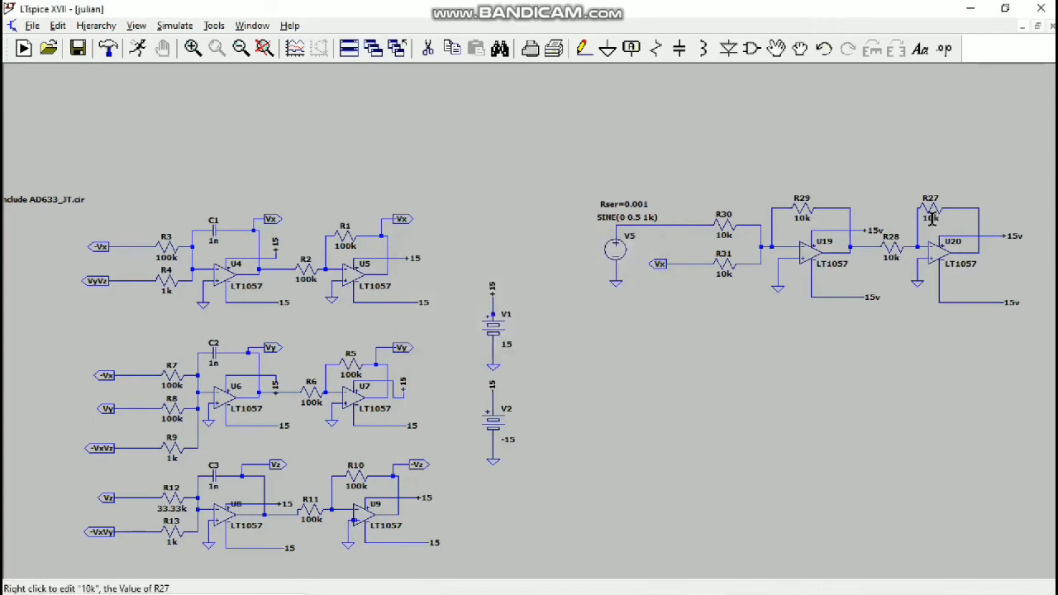
- Place an LT1057 op amp in the empty area beside the duplicate system's V3 and V4 supplies
scroll(560, 191, "down", 2)
scroll(581, 85, "up", 2)
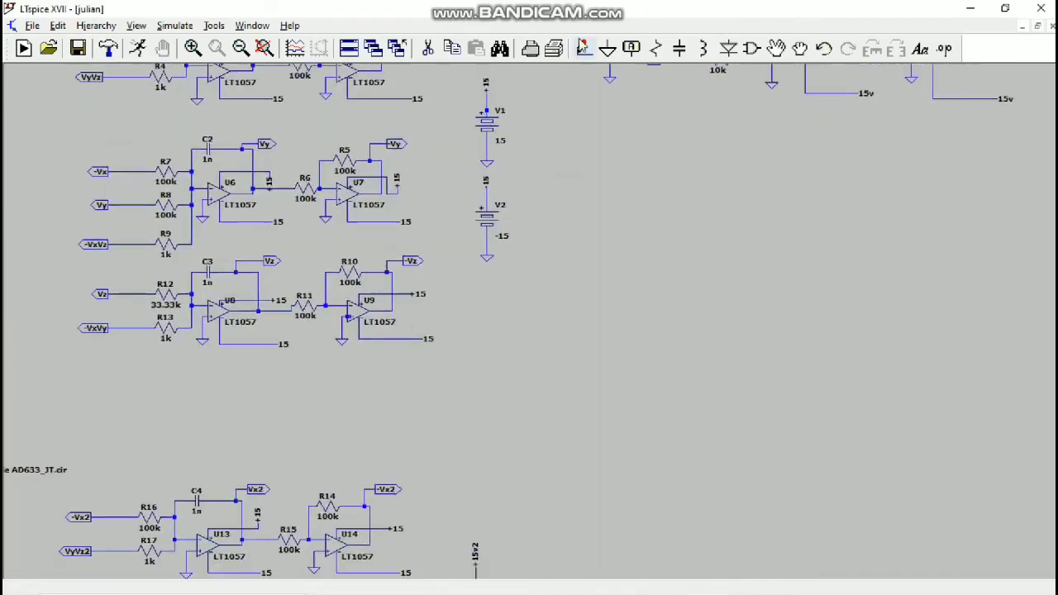
scroll(613, 218, "down", 3)
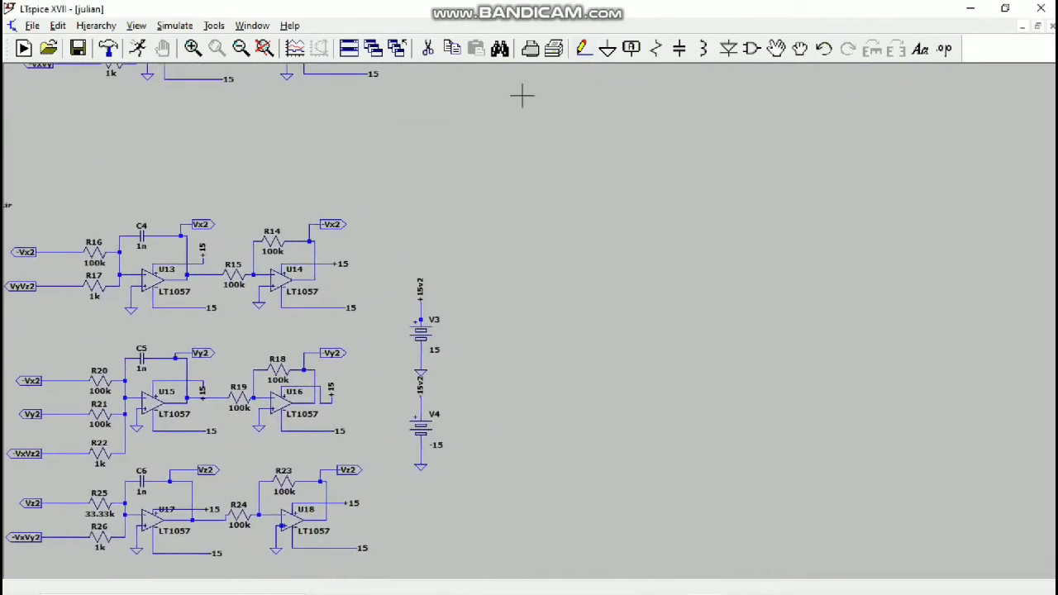
left_click_drag(570, 204, 619, 162)
left_click(619, 162)
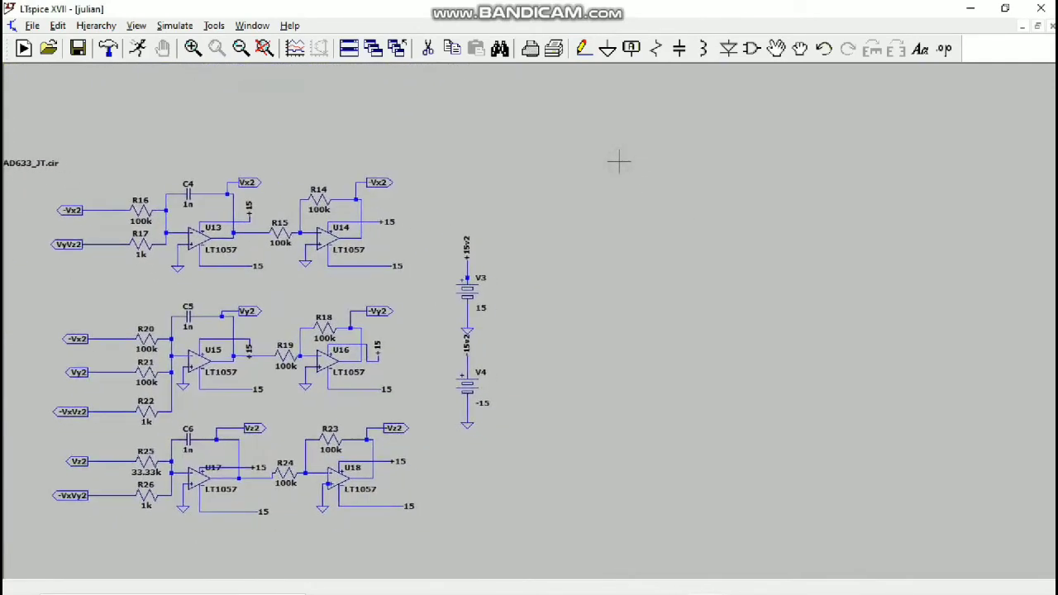
scroll(619, 162, "down", 5)
left_click_drag(609, 373, 595, 333)
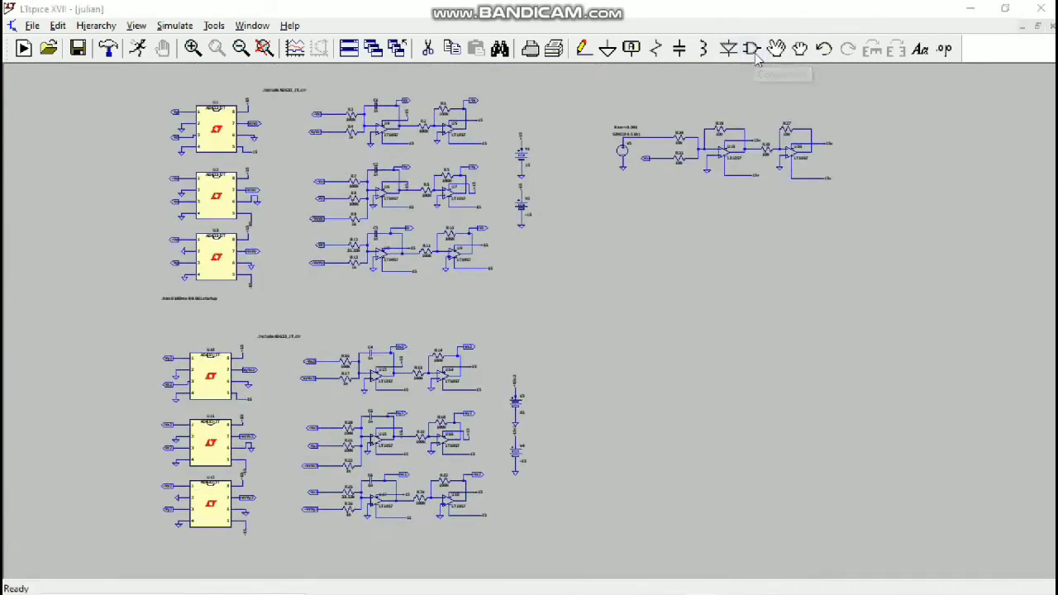
left_click(754, 54)
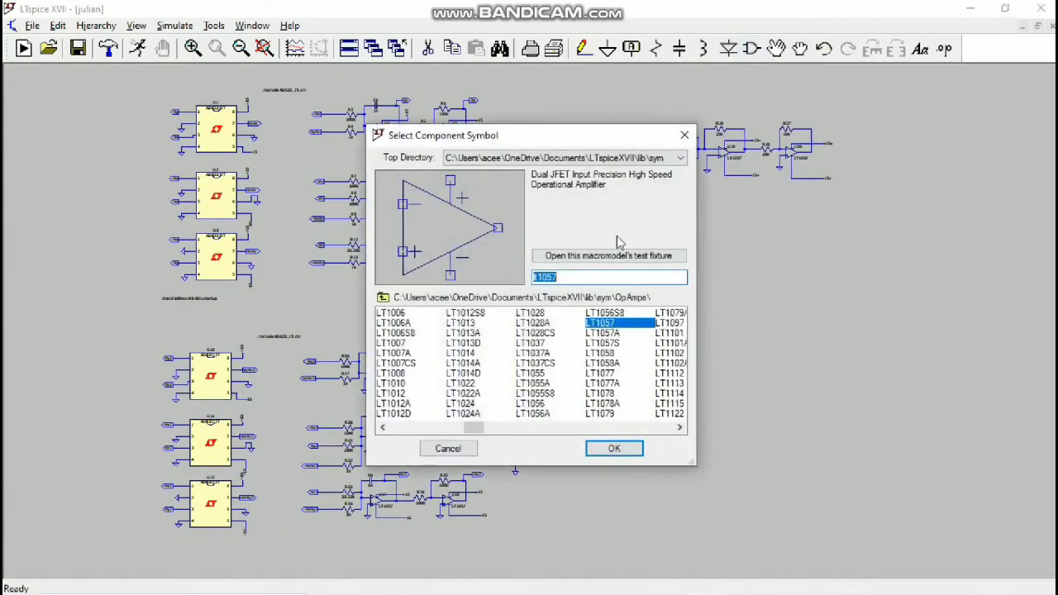
left_click(618, 449)
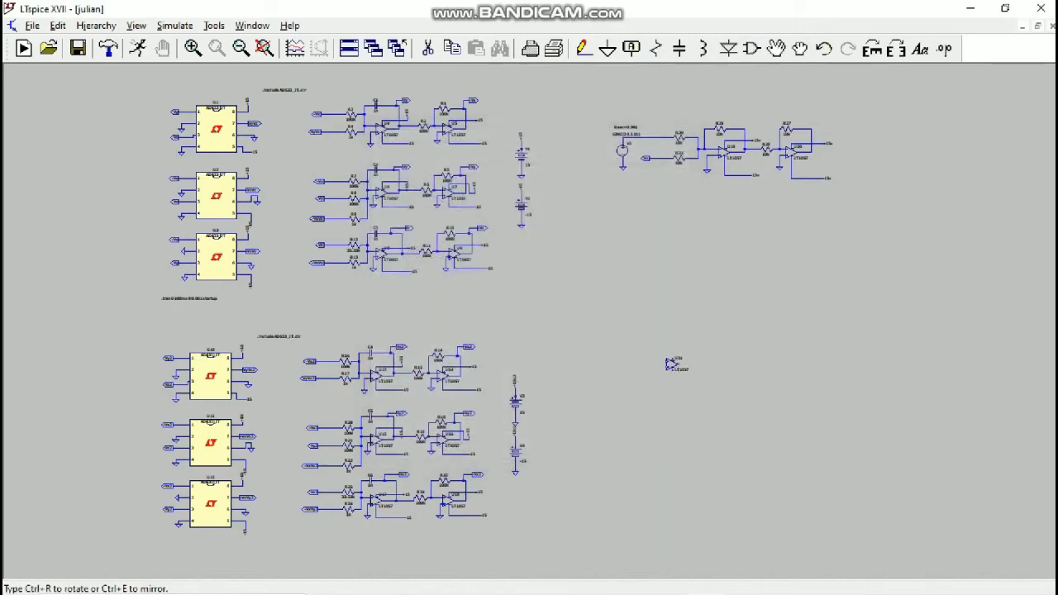
left_click(682, 351)
scroll(682, 351, "up", 3)
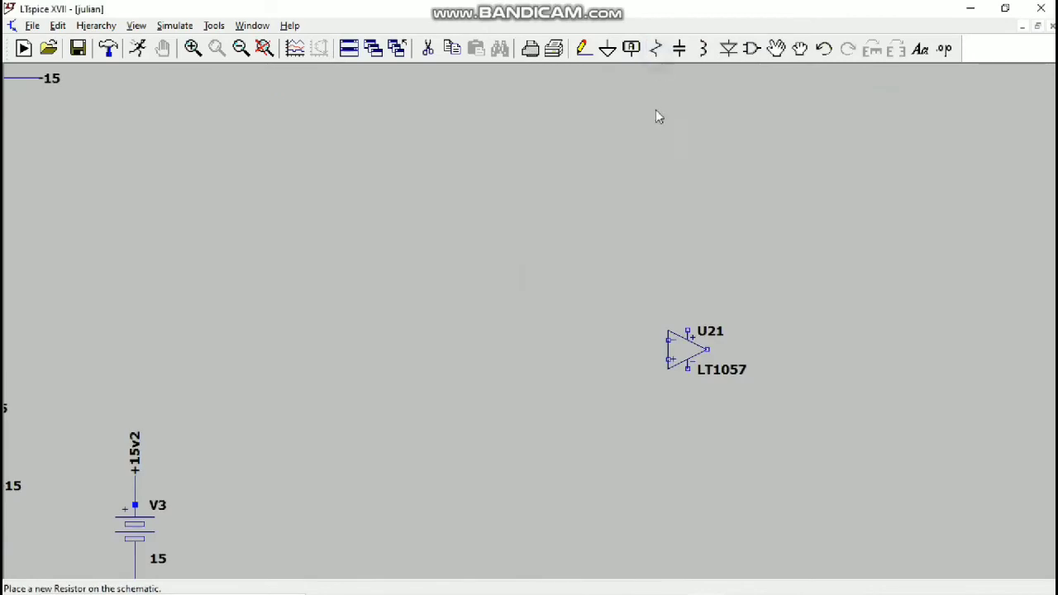
- Place four resistors around U21: one horizontal above it, two horizontal ahead of its inputs, and one vertical below
left_click(654, 51)
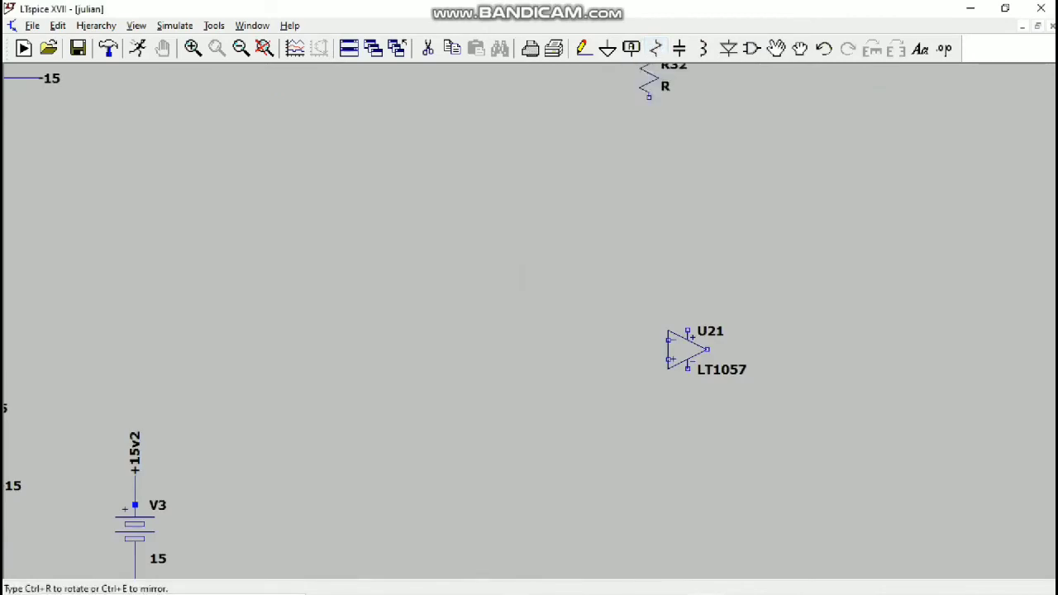
key("ctrl+r")
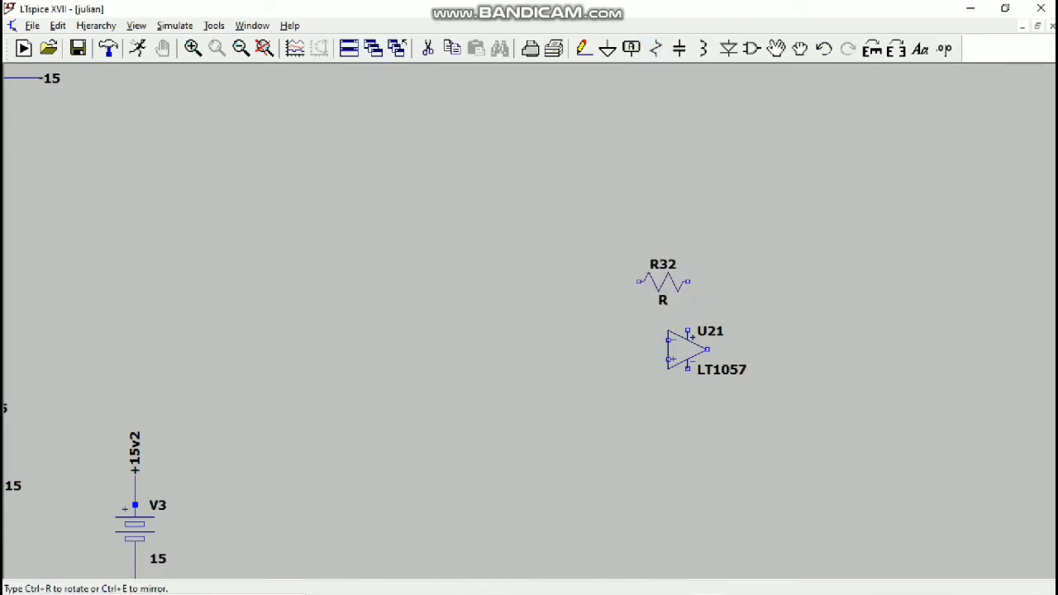
left_click(663, 282)
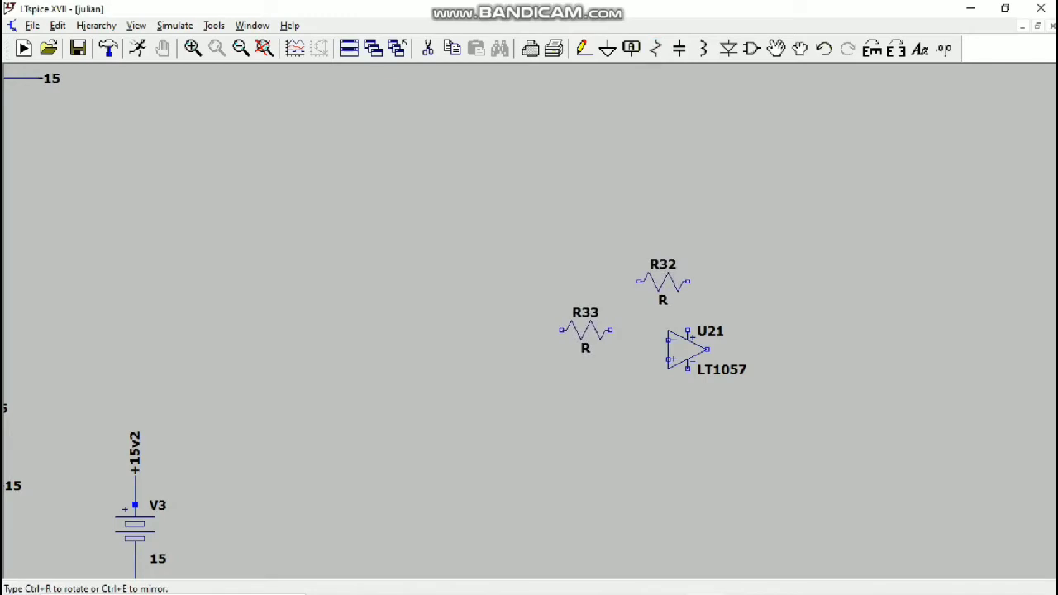
left_click(575, 321)
left_click(575, 379)
key("ctrl+r")
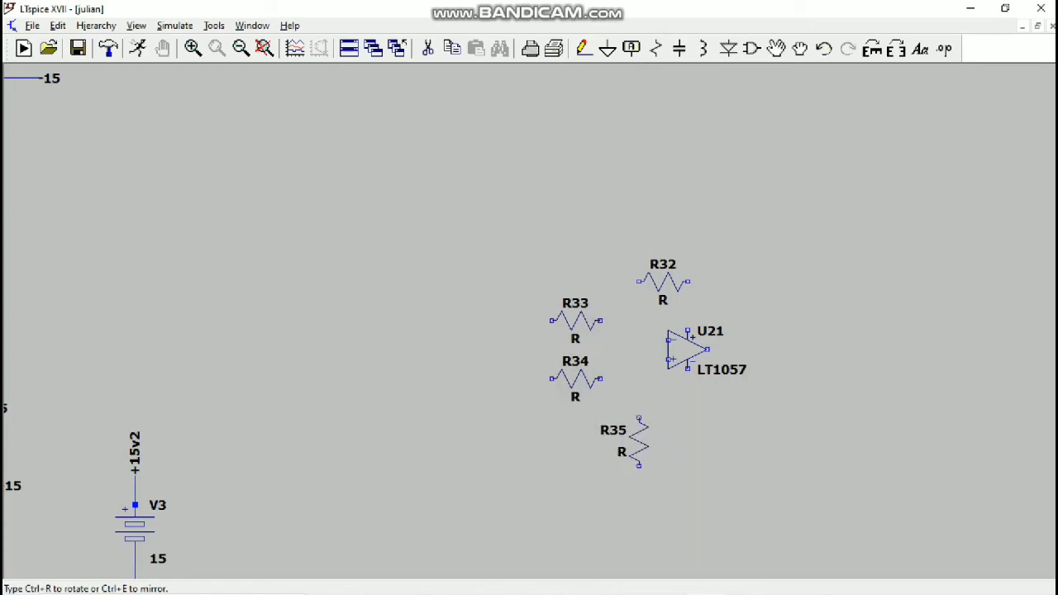
key("ctrl+r")
key("ctrl+r")
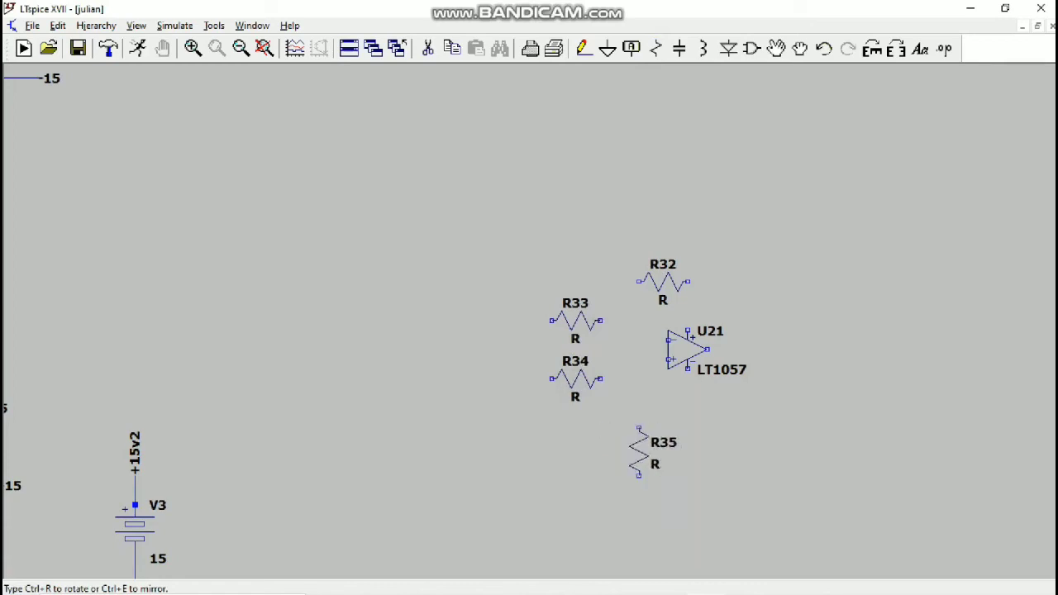
left_click(637, 440)
key("Escape")
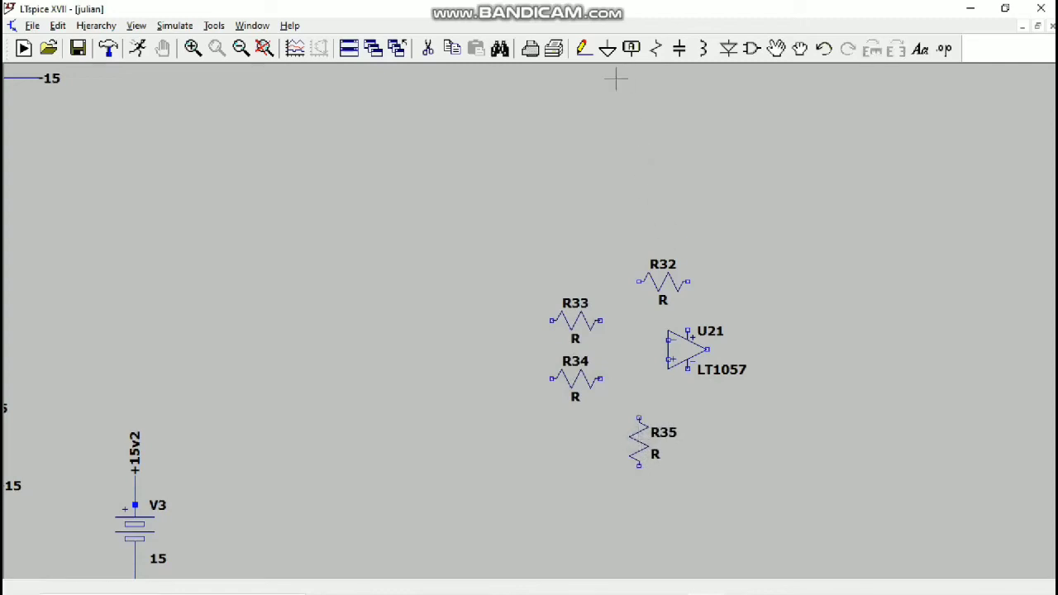
- Place a ground symbol beneath R35 and create a +15v2 net label for U21's positive supply
left_click(607, 49)
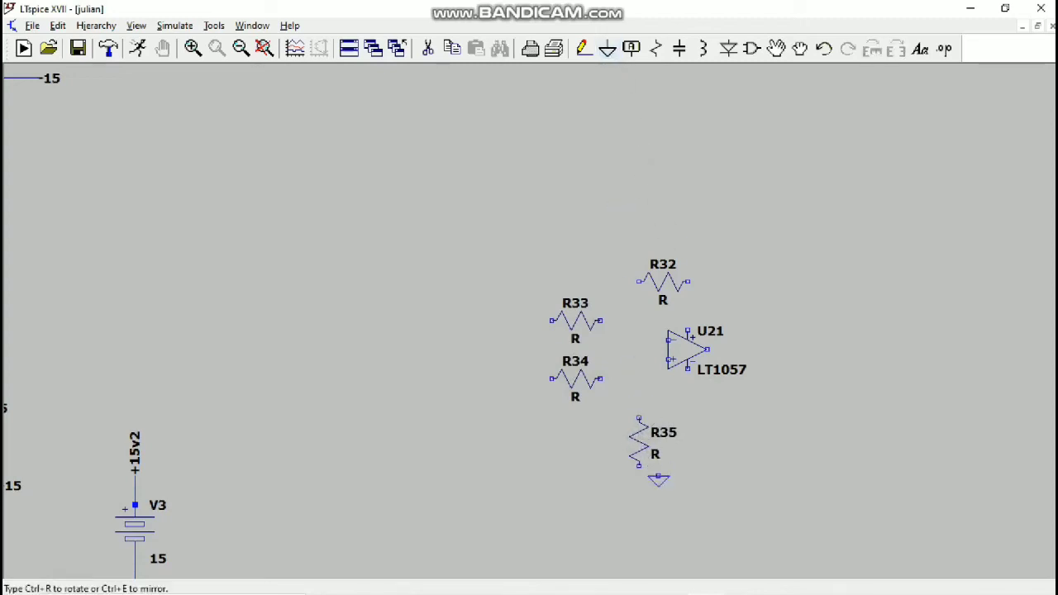
left_click(639, 493)
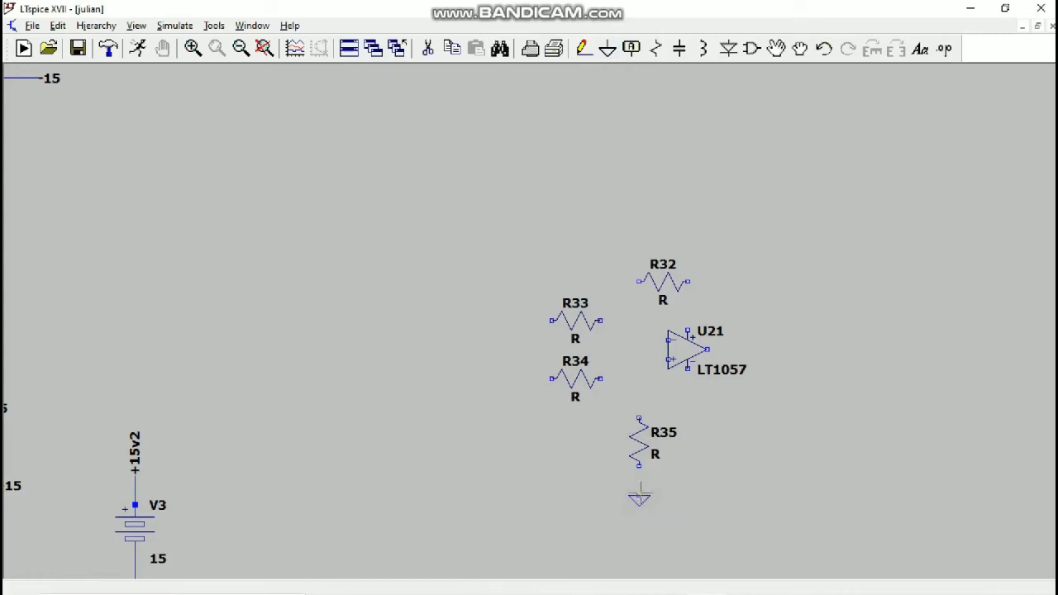
left_click(631, 49)
type("+15v2")
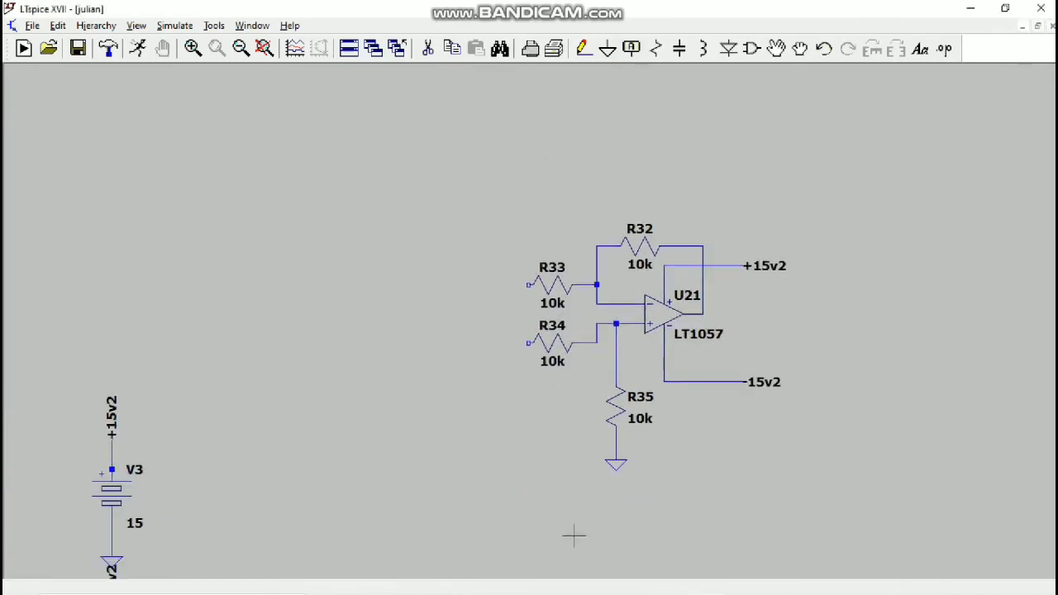
mouse_move(680, 590)
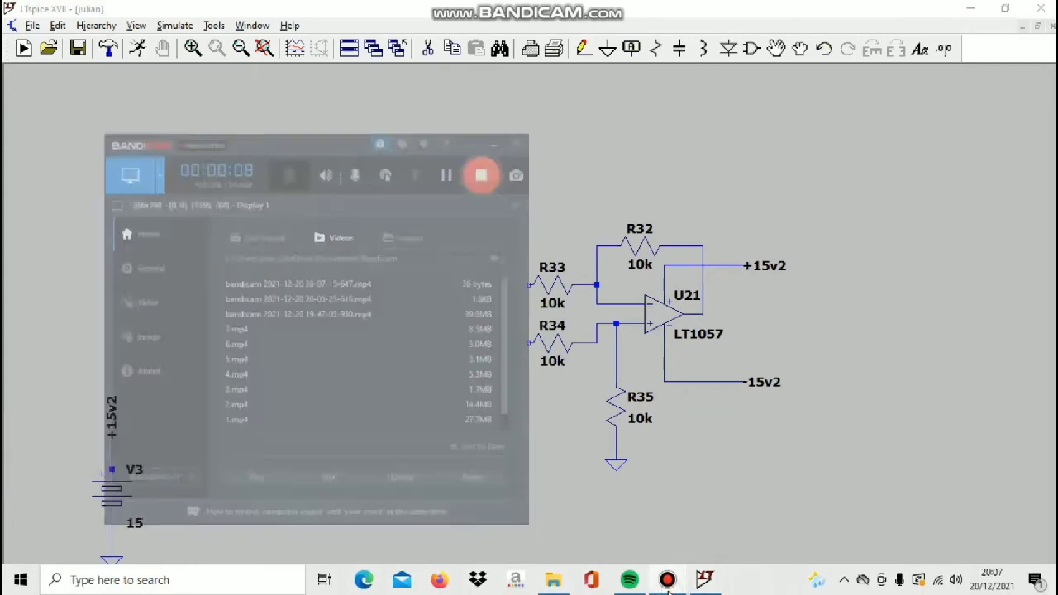
- Wire R34's open input end around the summing stage to the output of U20
scroll(741, 216, "down", 3)
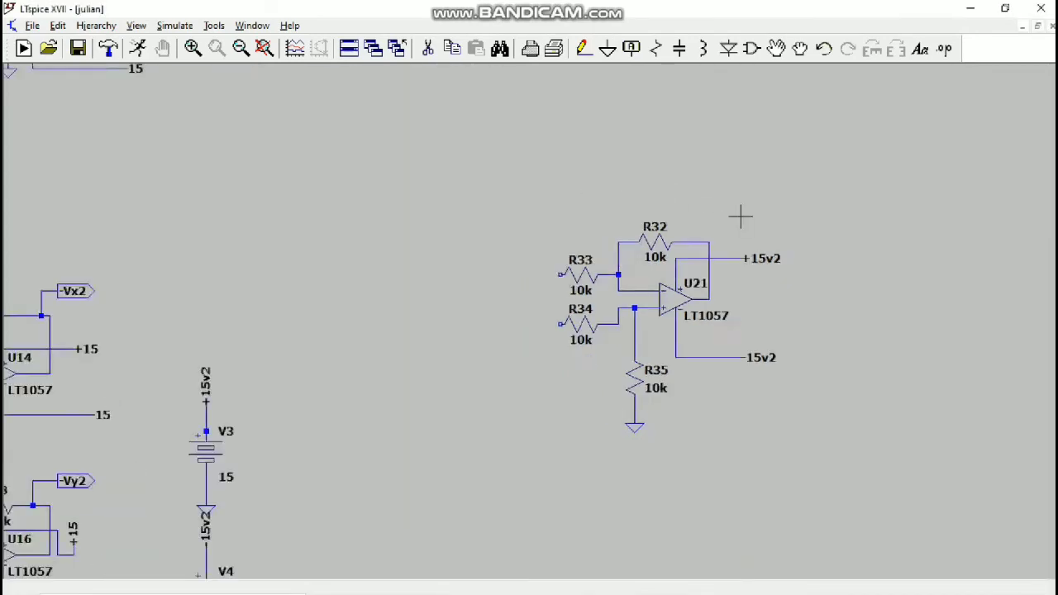
left_click_drag(742, 200, 649, 395)
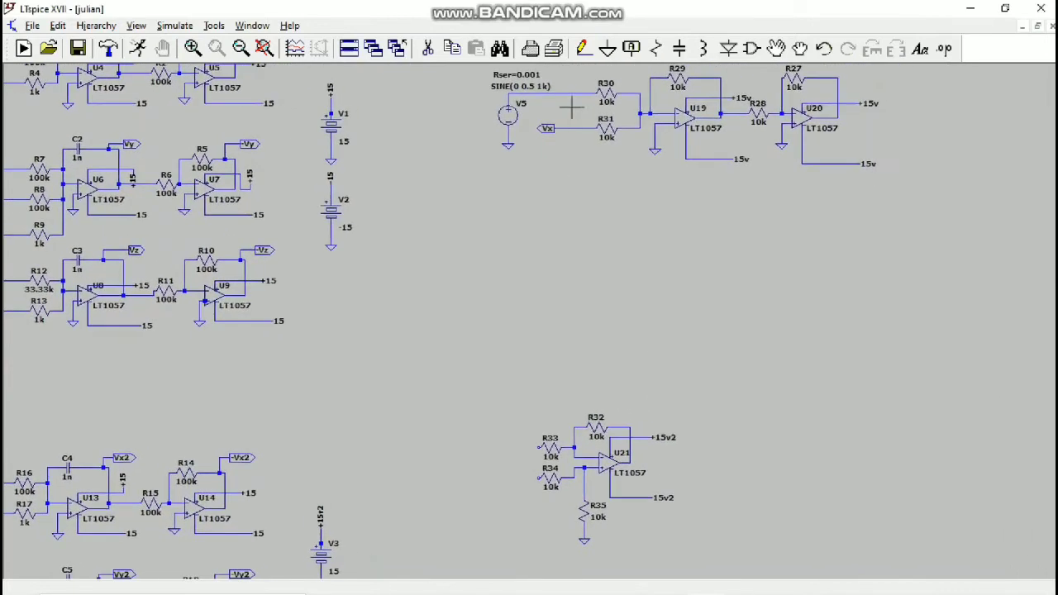
left_click(584, 48)
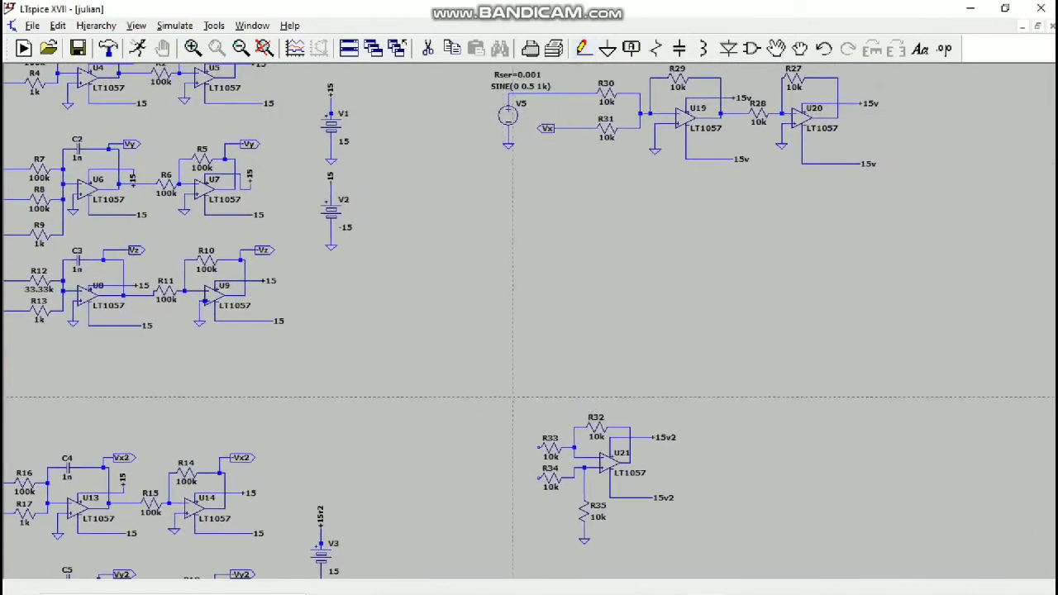
left_click(539, 478)
left_click(478, 478)
left_click(478, 271)
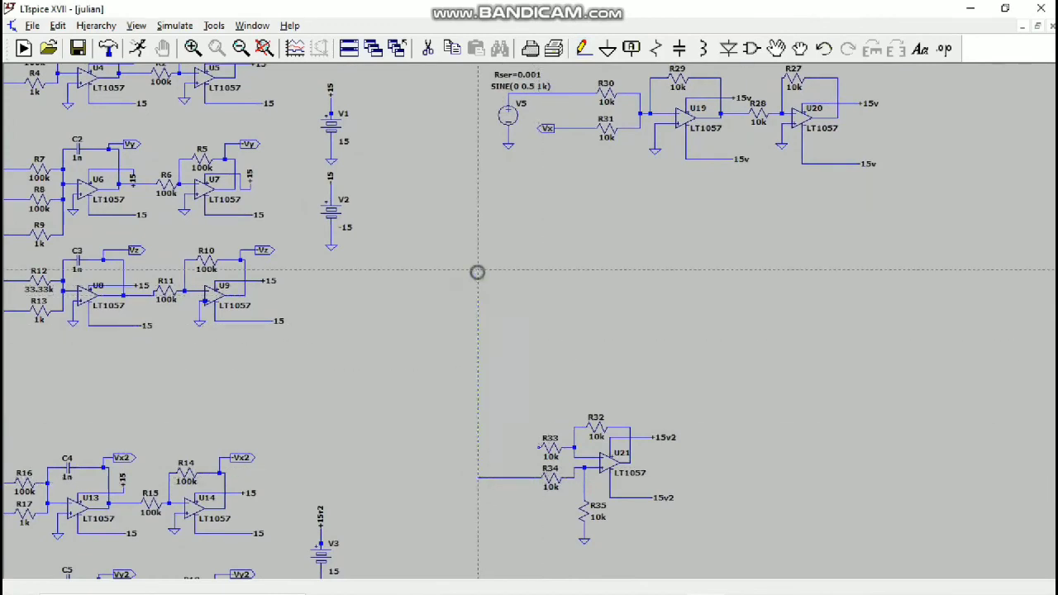
left_click(943, 269)
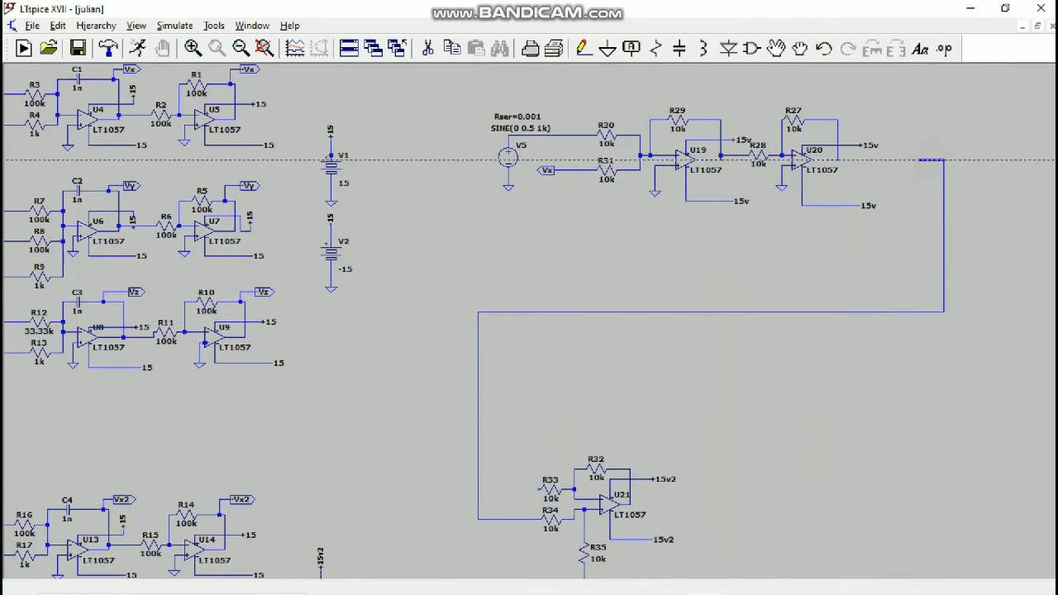
left_click(838, 161)
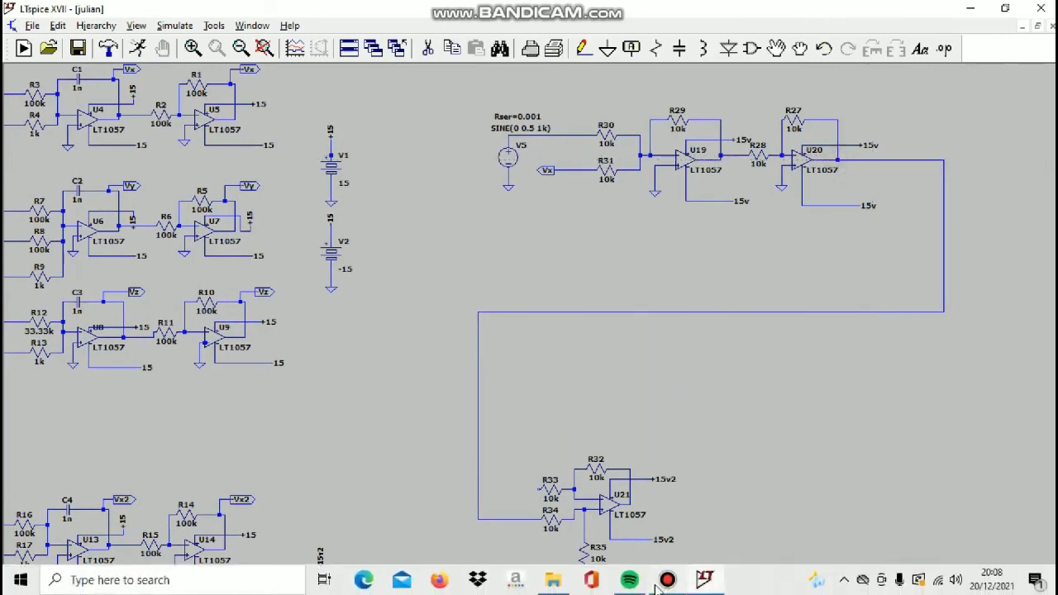
left_click(666, 580)
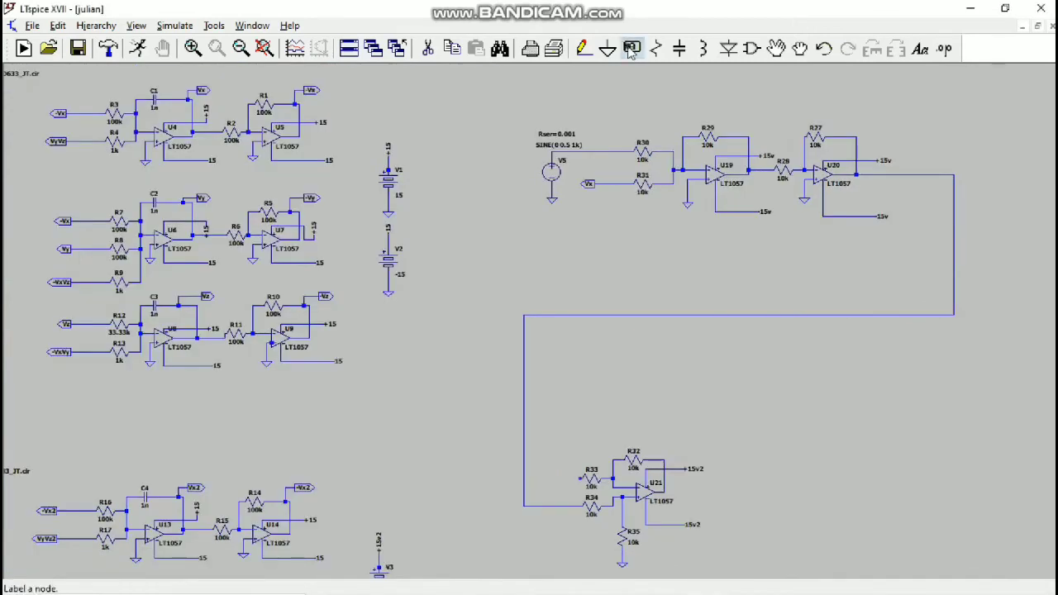
- Place a Vx2 port label beside R33's open input end and wire it to the resistor
left_click(631, 48)
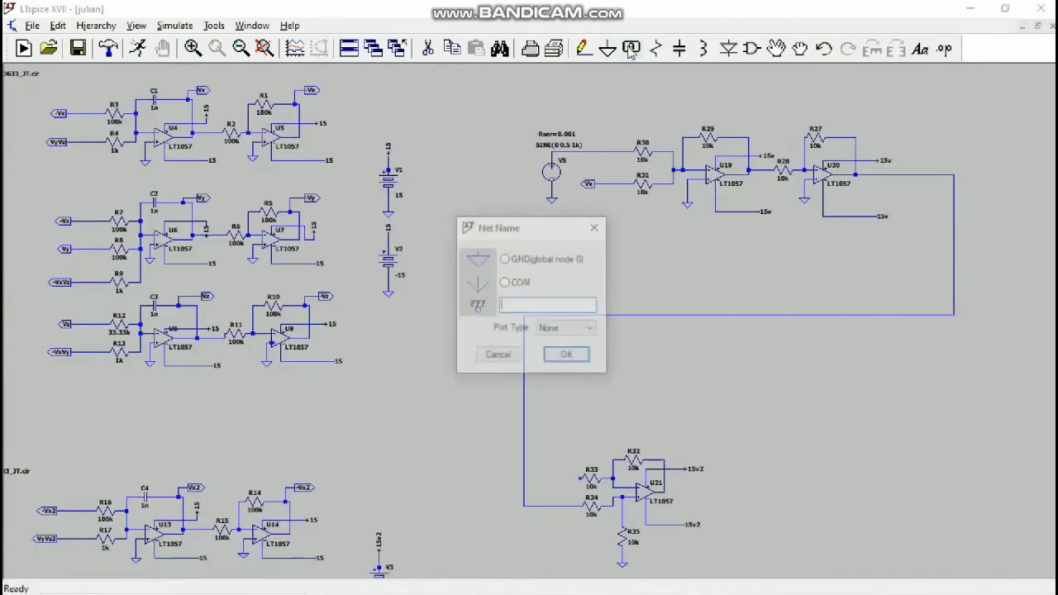
type("Vx2")
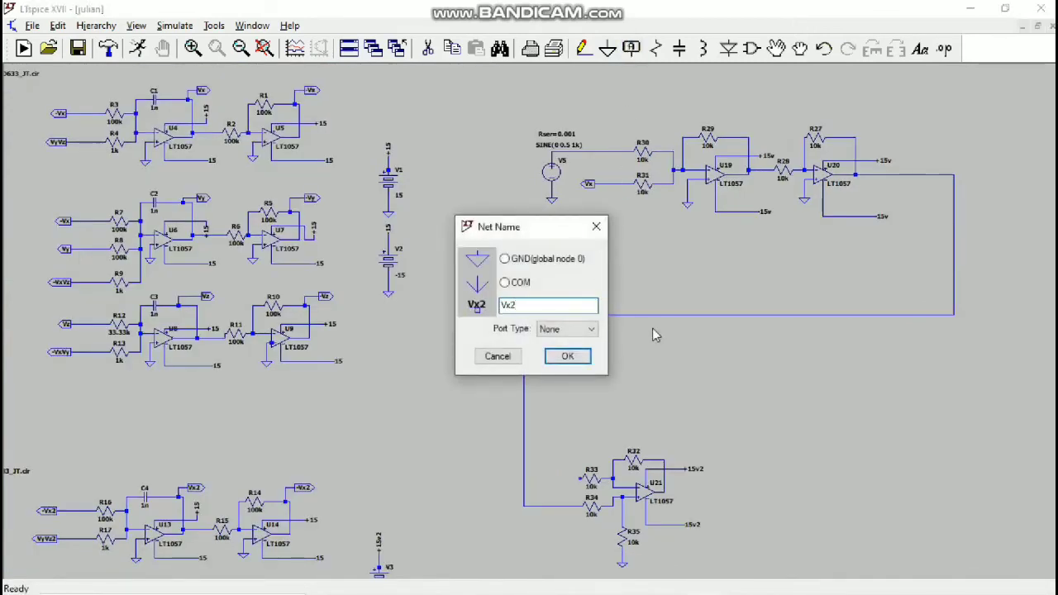
left_click(591, 329)
left_click(562, 343)
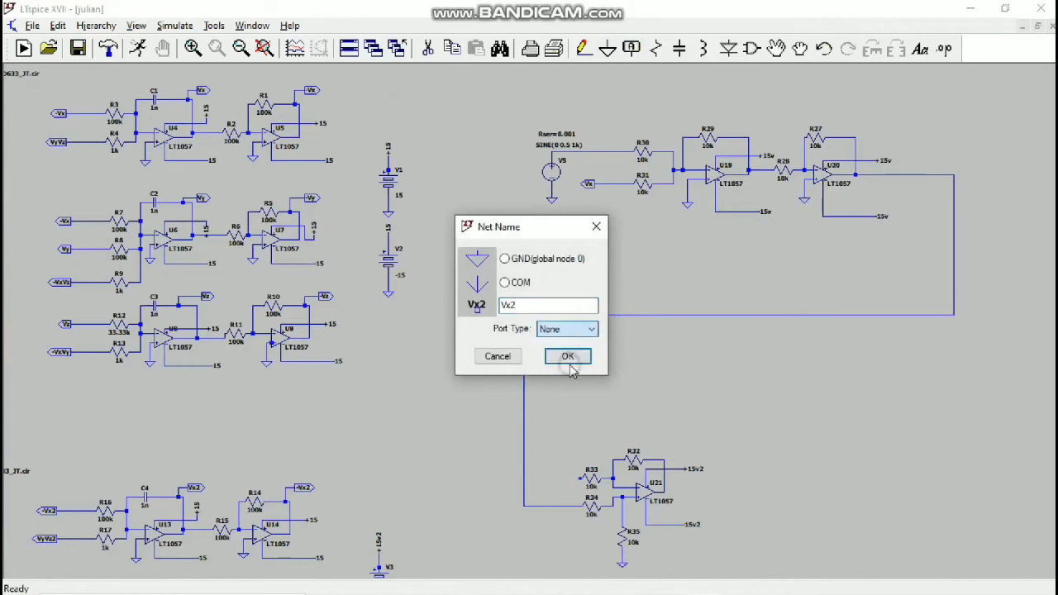
left_click(568, 357)
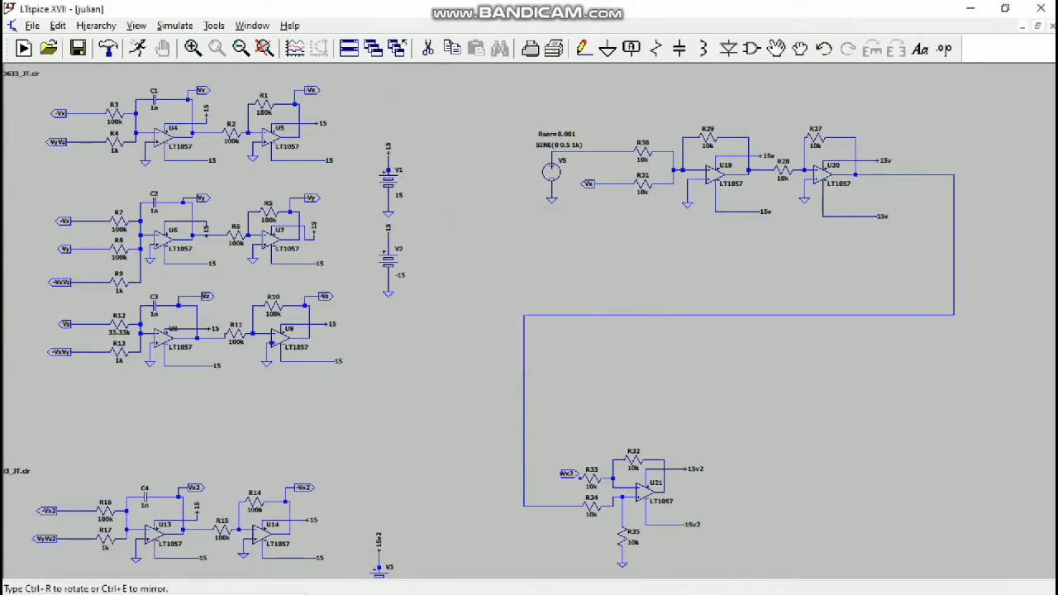
left_click(562, 477)
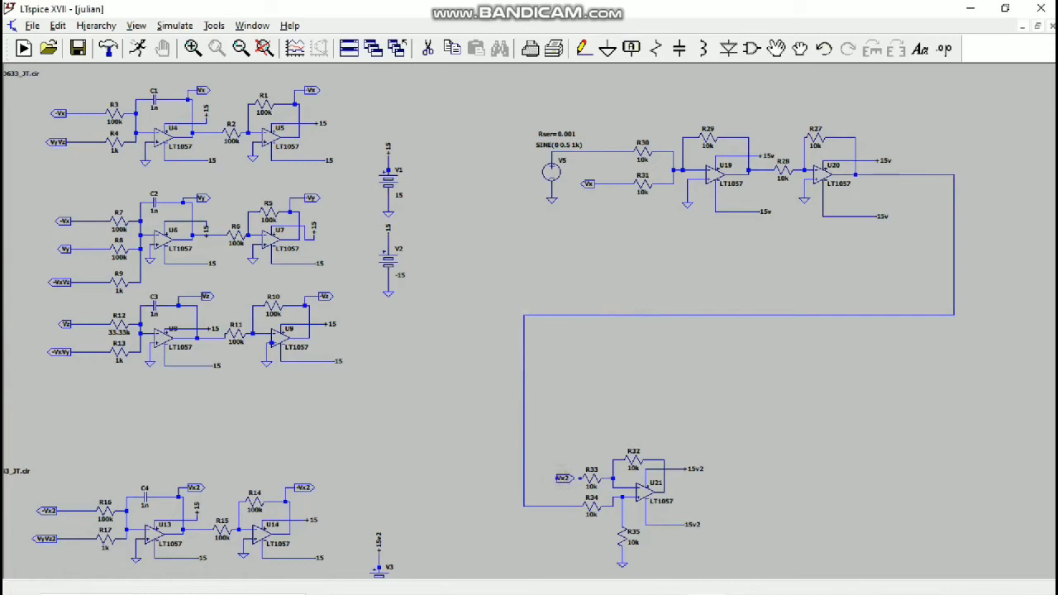
left_click(583, 48)
key("Escape")
left_click(580, 476)
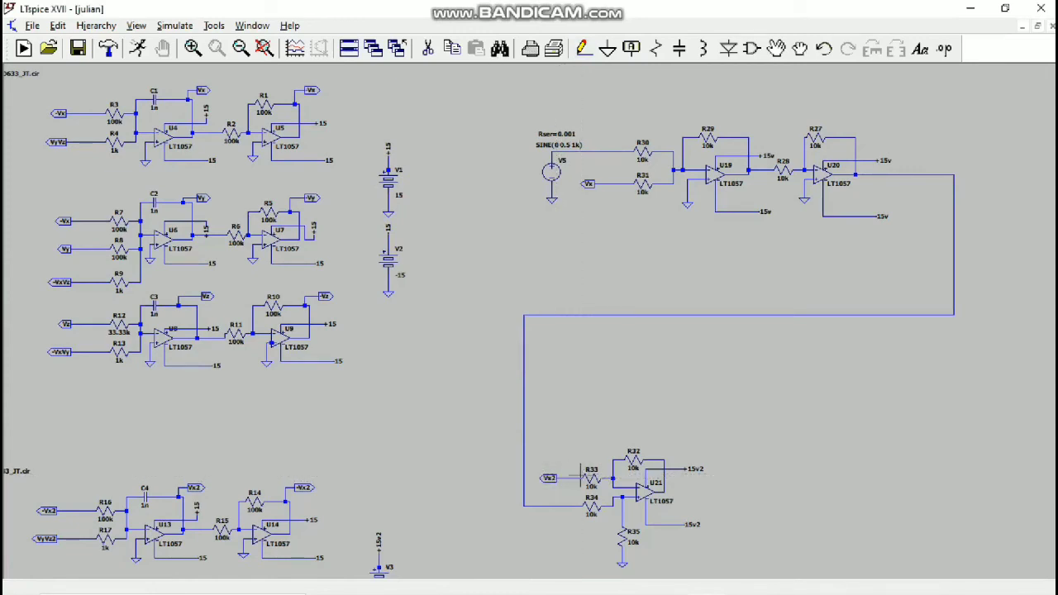
- Place a Vout_en output port label beside the output line of U20 and wire it to the line's upper corner
mouse_move(646, 587)
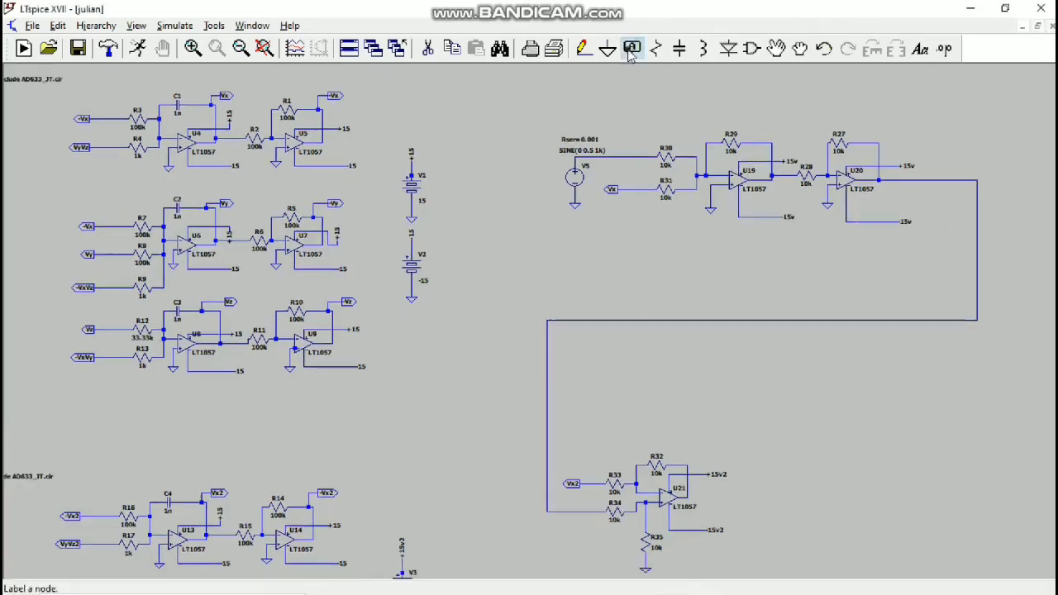
left_click(631, 48)
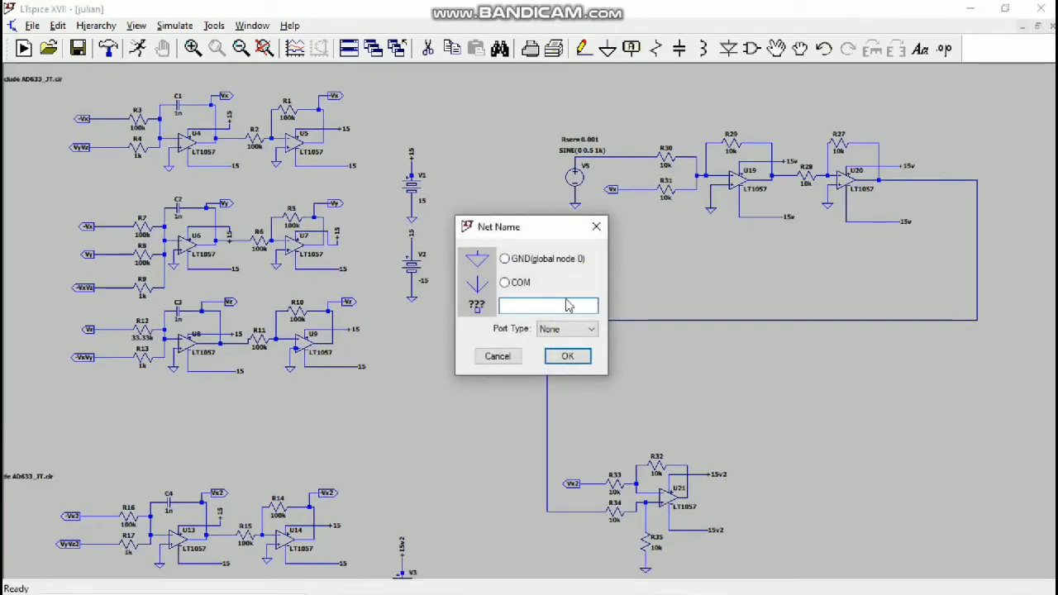
type("Vosut_en")
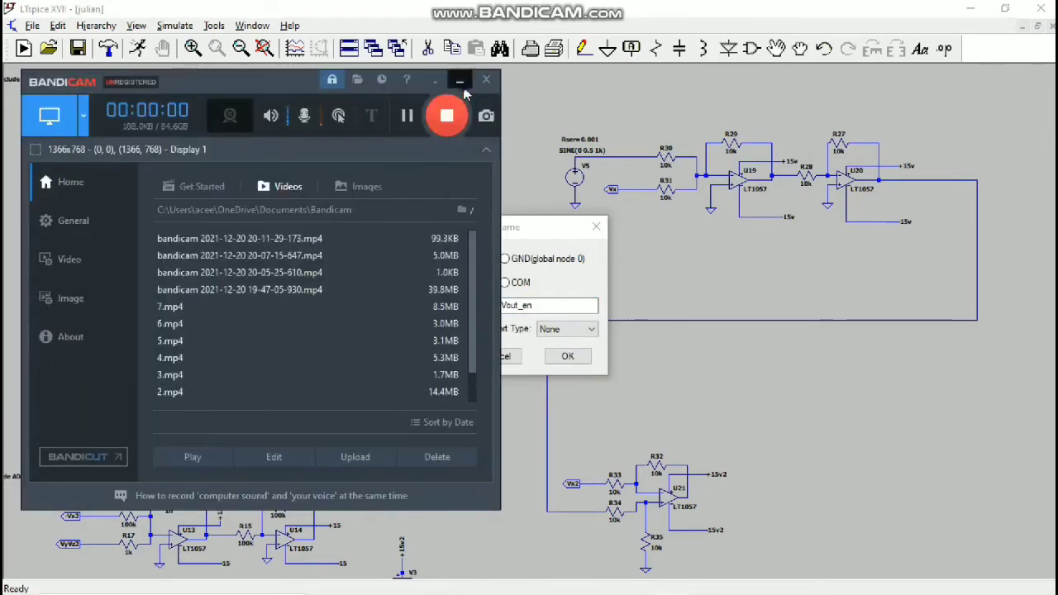
left_click(461, 83)
left_click(567, 329)
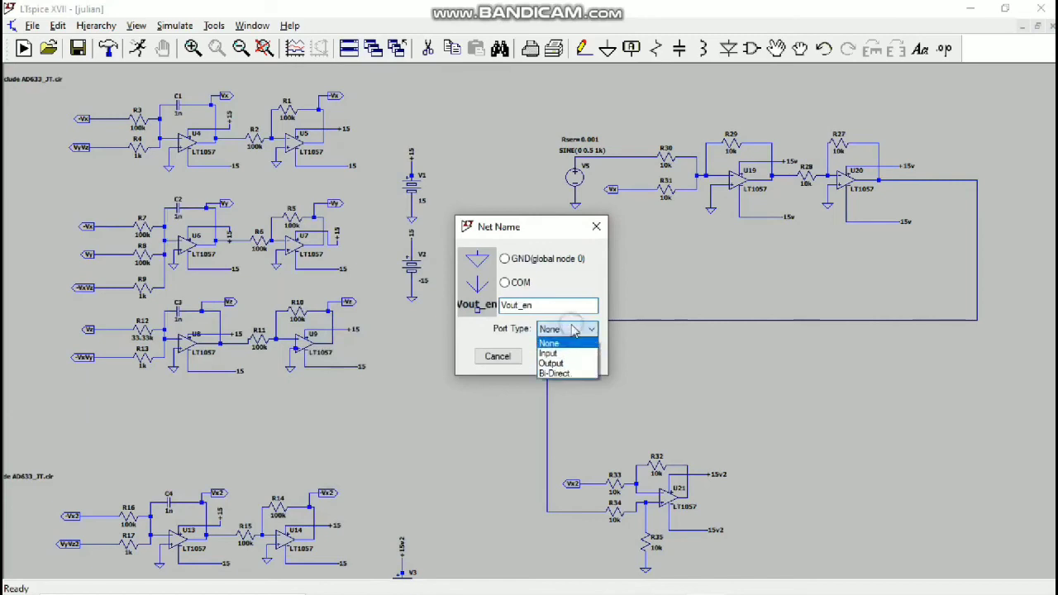
left_click(570, 366)
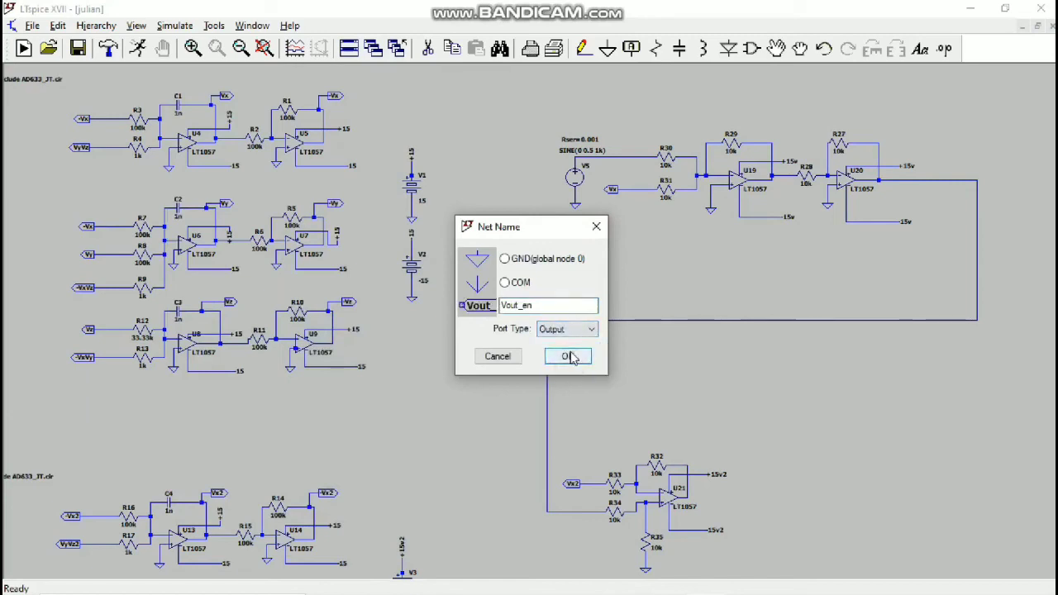
left_click(570, 357)
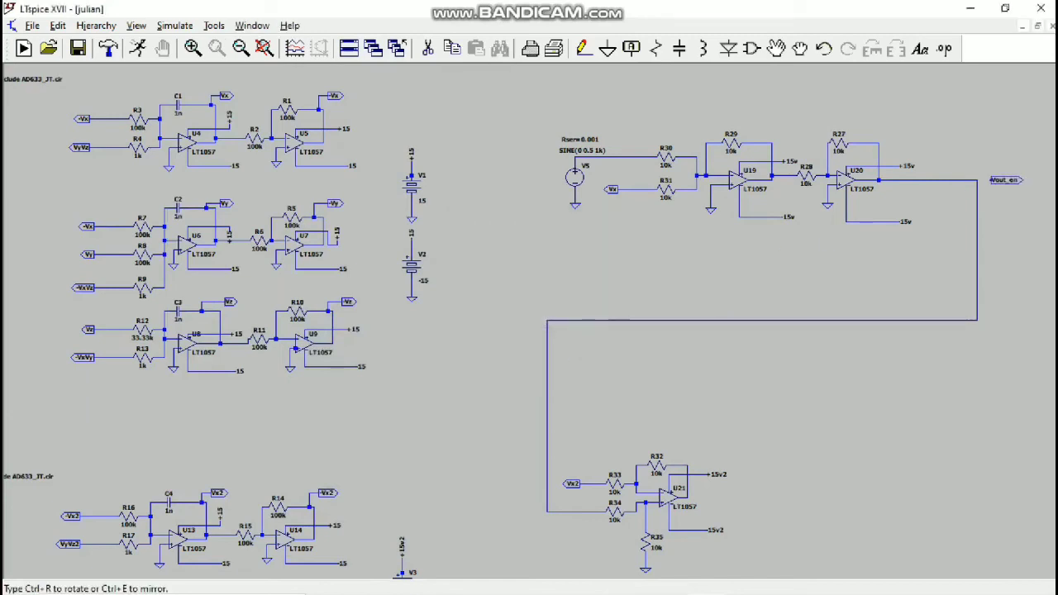
left_click(989, 179)
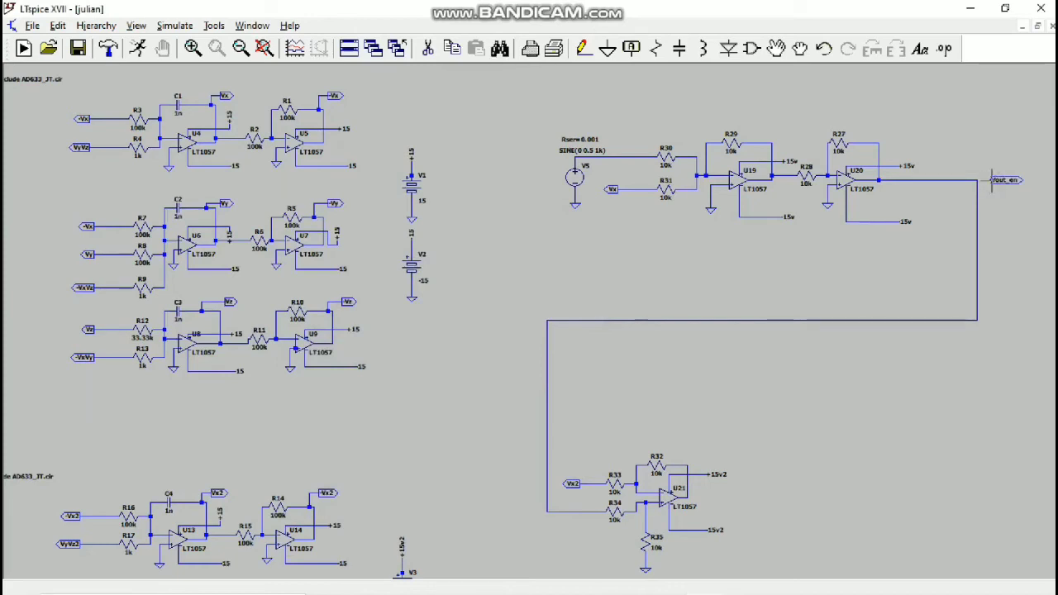
left_click(583, 48)
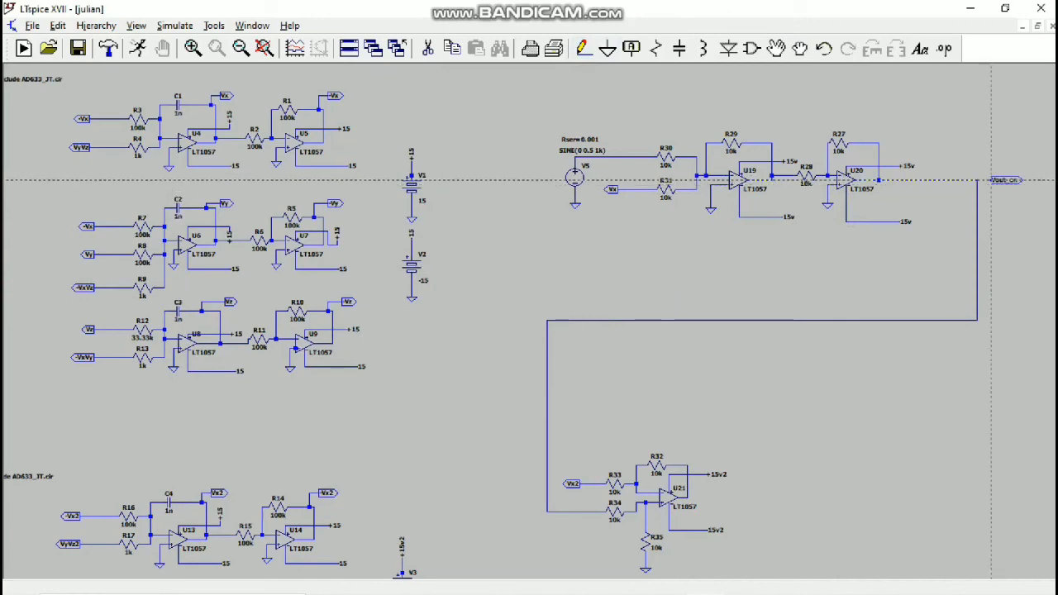
left_click(977, 179)
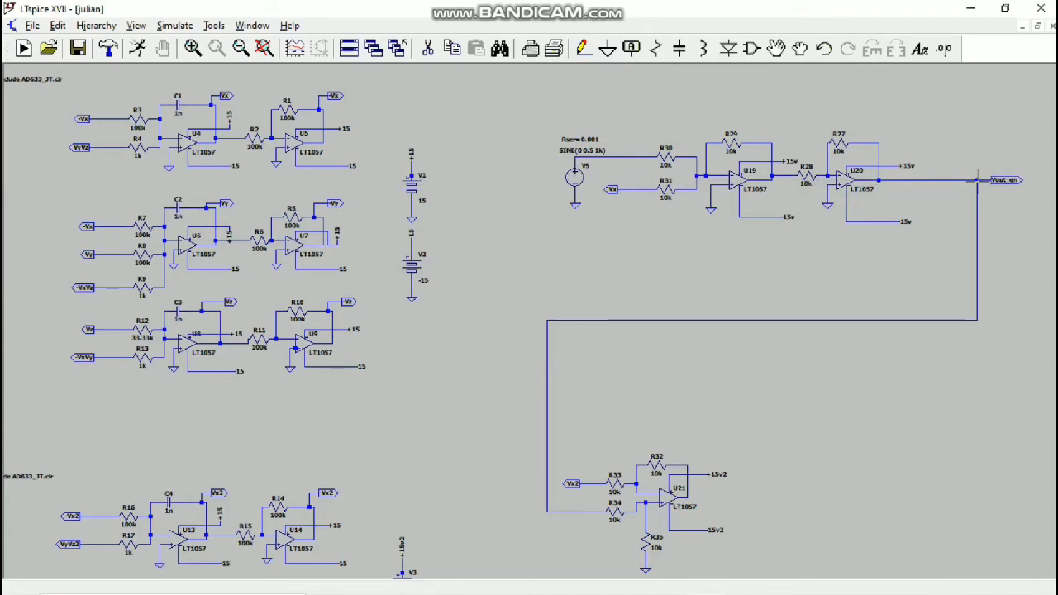
- Add a V_inf output port label wired to V5's output line and a V_inf2 output port label wired to U21's output
mouse_move(978, 593)
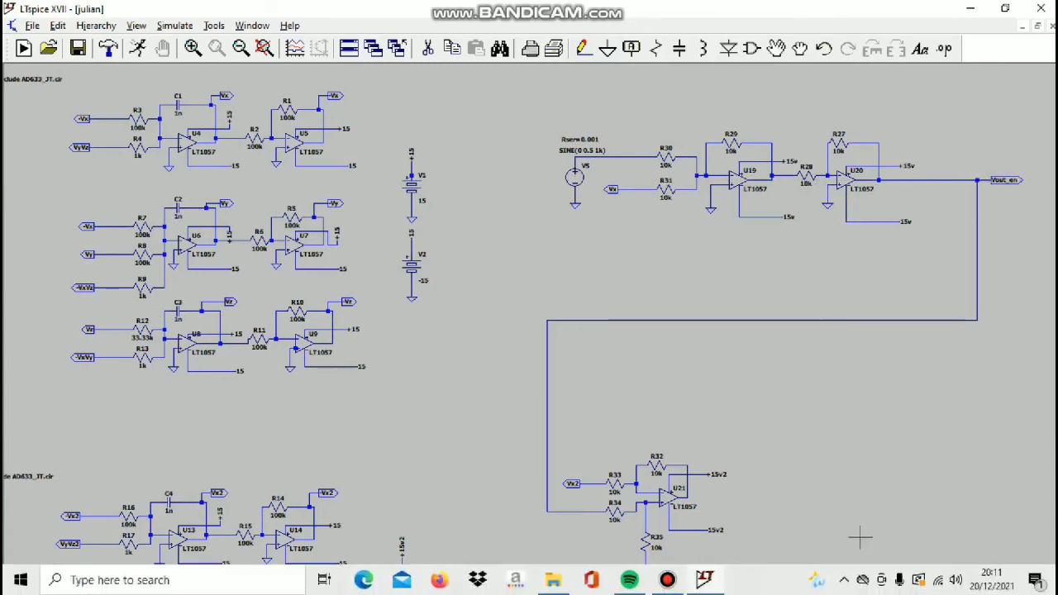
key("F4")
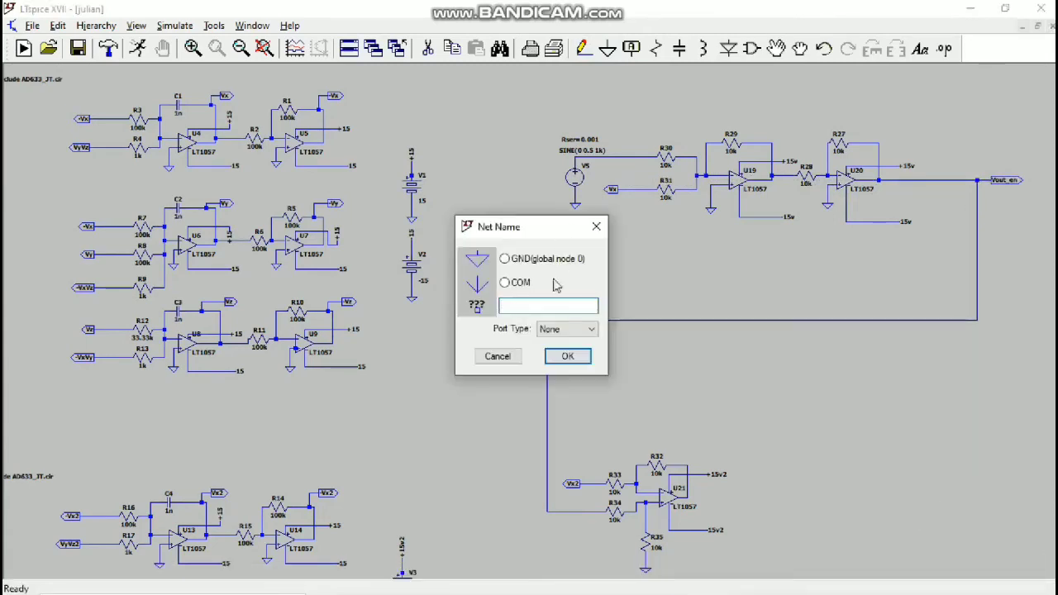
type("V_inf")
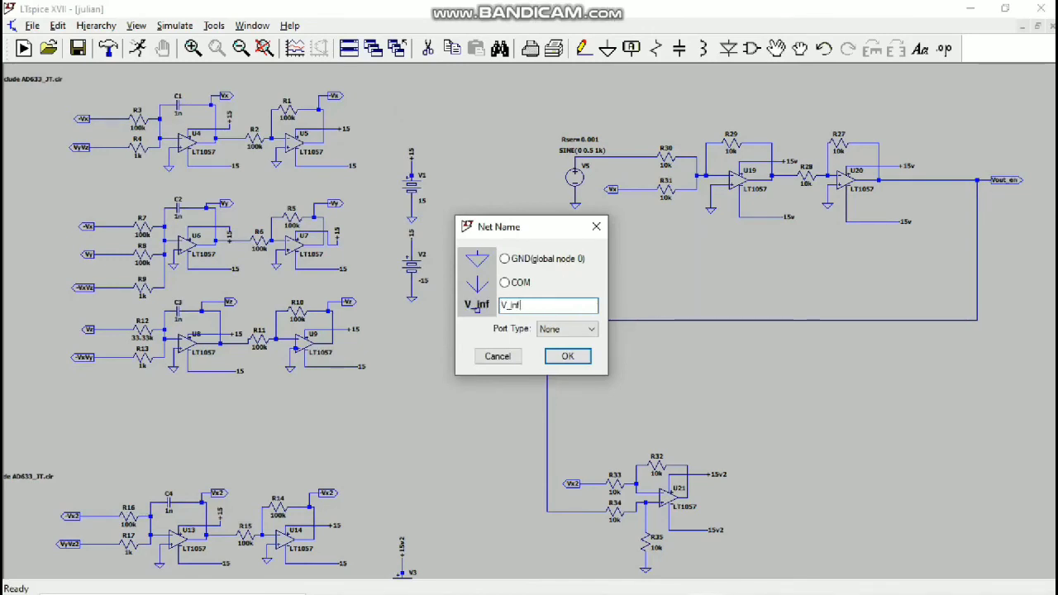
left_click(581, 332)
left_click(562, 366)
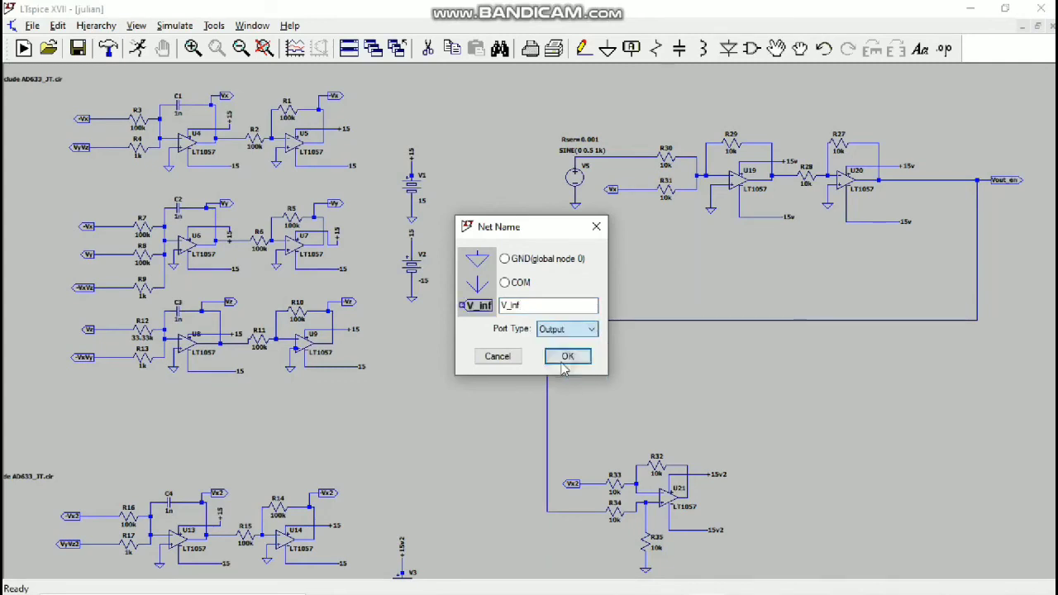
left_click(567, 356)
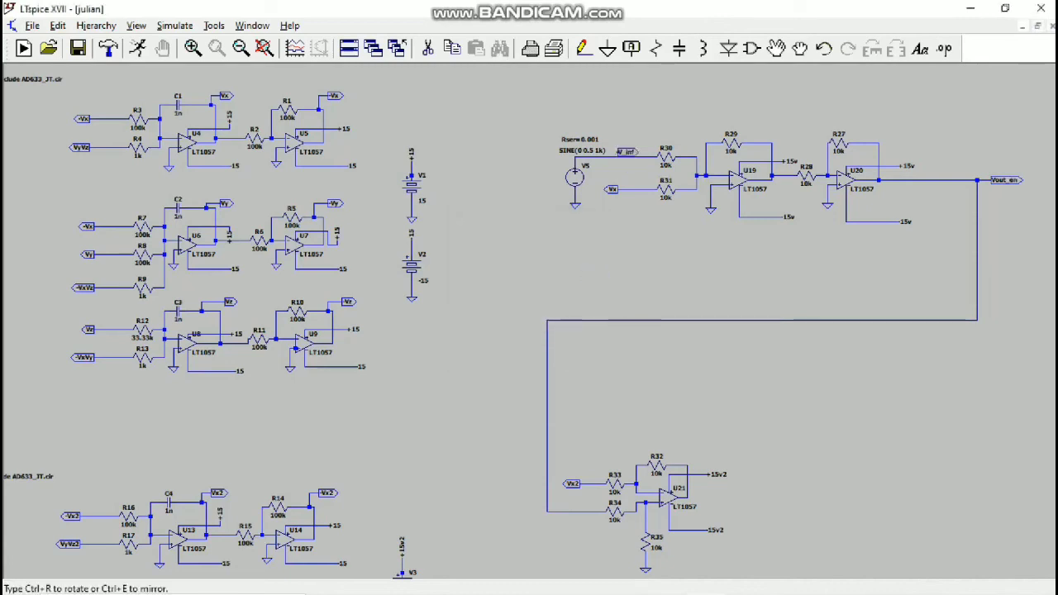
left_click(626, 133)
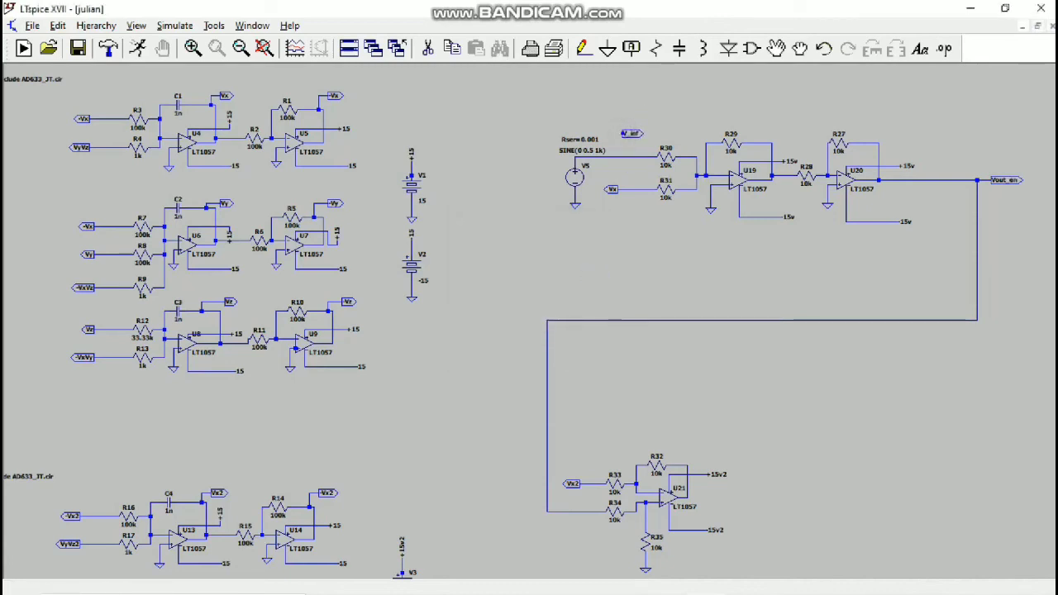
left_click(584, 49)
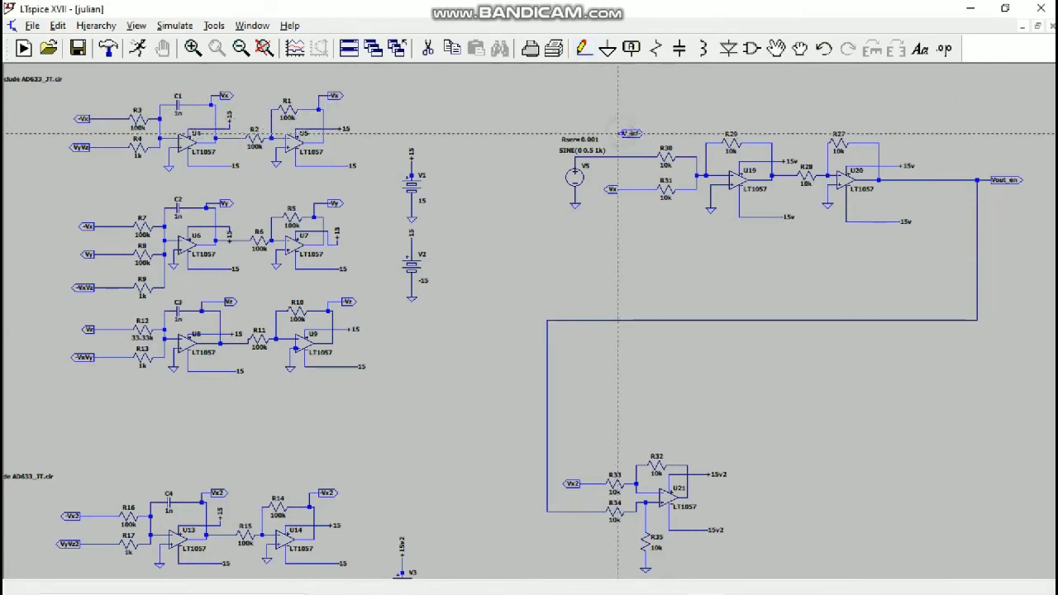
left_click(618, 133)
left_click(618, 155)
key("Escape")
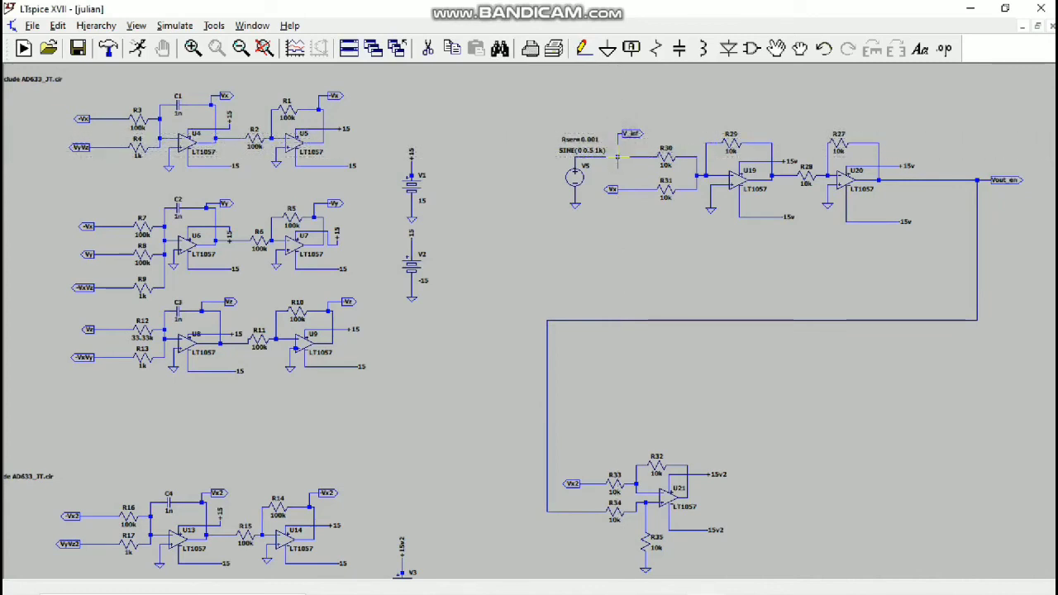
left_click(688, 497)
- Run a wire from U6's output past U7 and down toward the second circuit, then delete its stray horizontal end segment
key("F3")
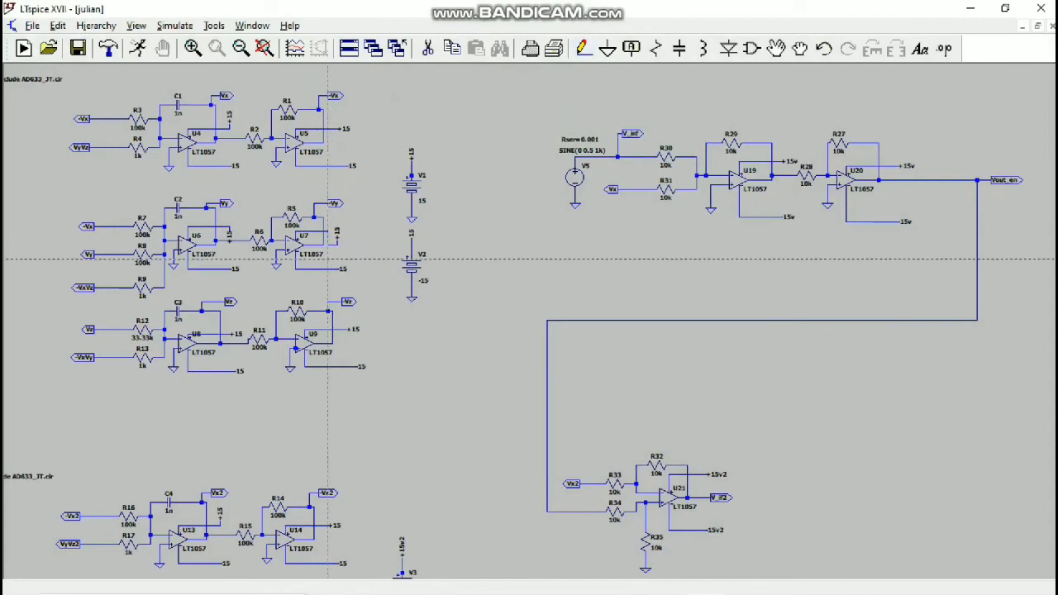
left_click(216, 237)
left_click(216, 288)
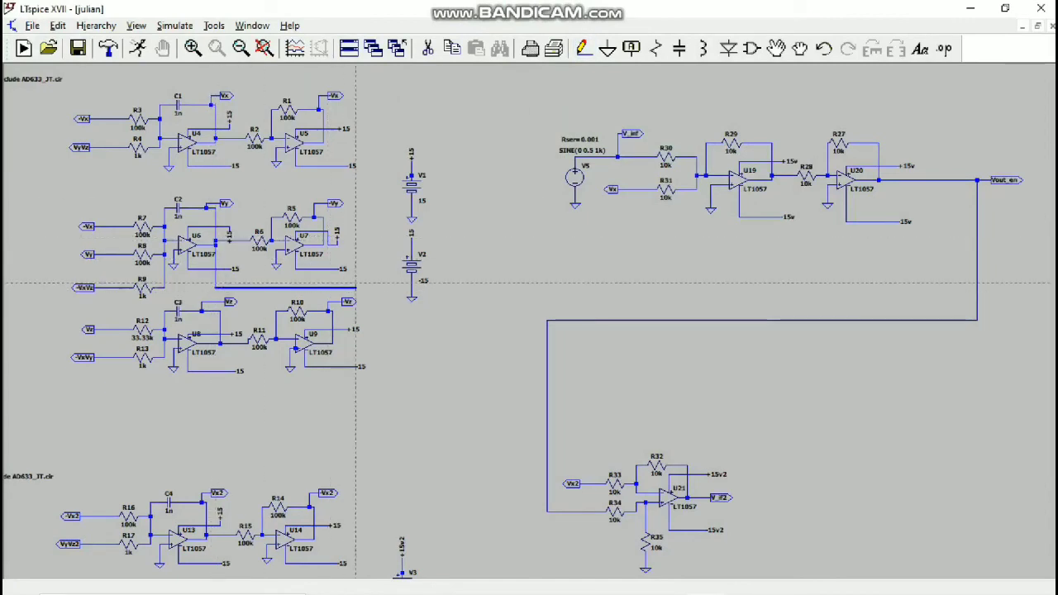
scroll(380, 521, "down", 3)
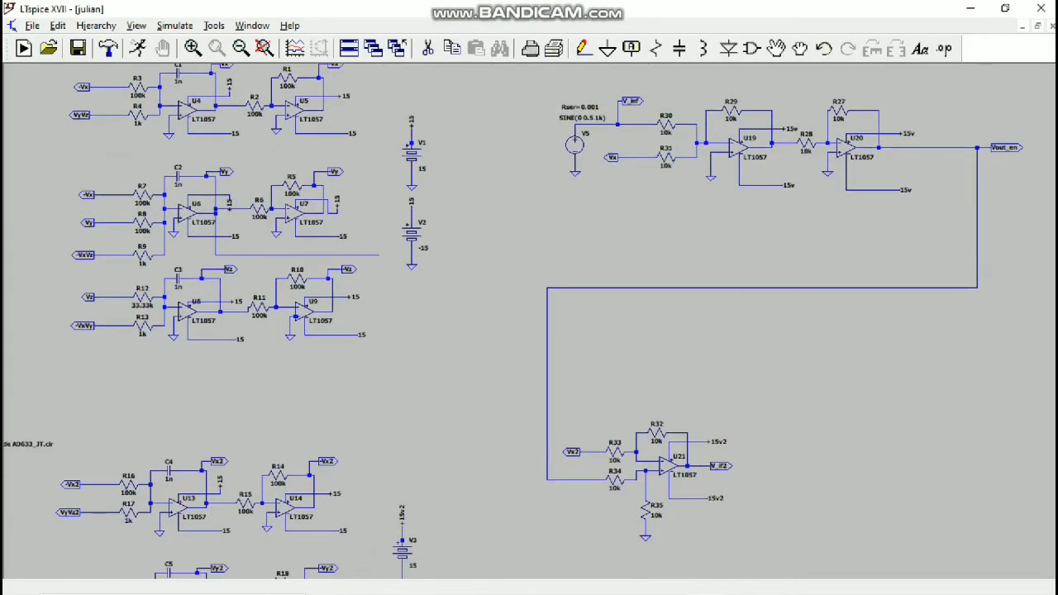
left_click(384, 388)
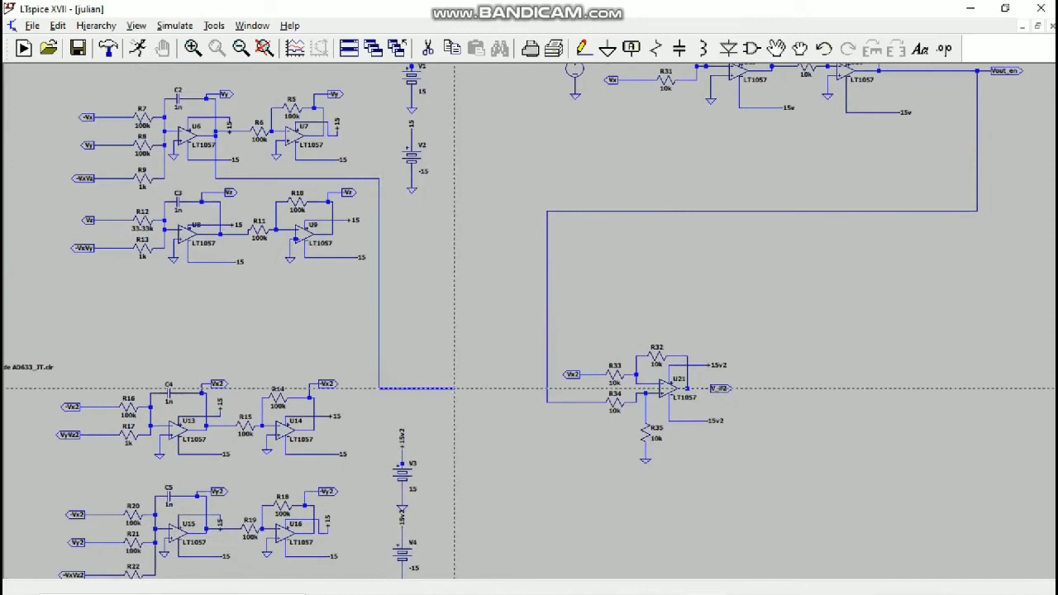
scroll(454, 468, "down", 2)
left_click(453, 324)
right_click(451, 320)
left_click(428, 47)
left_click(428, 326)
- Wire U15's output beneath U16 and up to the open end of the line coming from U6
left_click(582, 47)
left_click(205, 463)
left_click(379, 514)
left_click(379, 324)
- Add the comment ADDER CIRCUIT beneath the summing stage and the comment INVERTING above U20
key("space")
type("tADDER CIRCUIT")
key("Return")
left_click(695, 238)
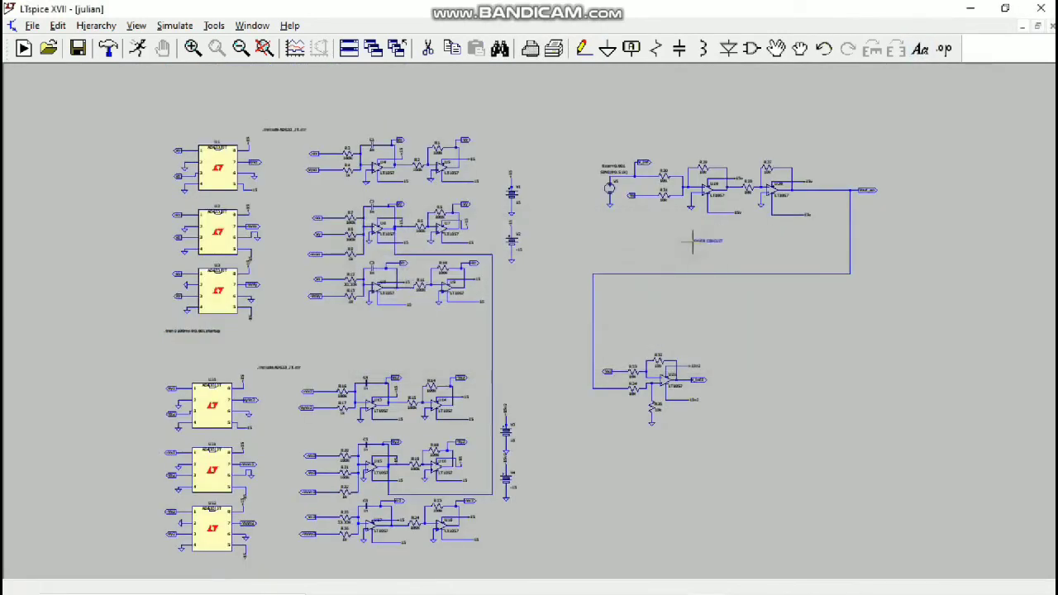
type("tM")
key("Return")
left_click(598, 101)
- Add the comment INFORMASI above the sine source's V_inf port and the comment CHAOTIC X beneath the Vx port
type("tFOSRMAOS")
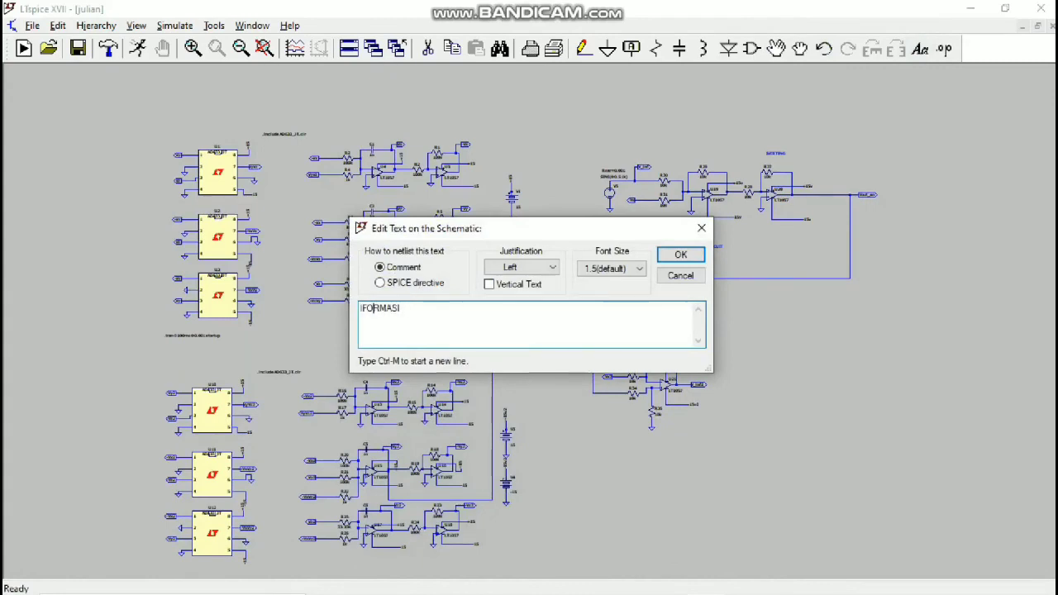
key("Return")
left_click(640, 149)
type("tCHAOSTIC X")
key("Return")
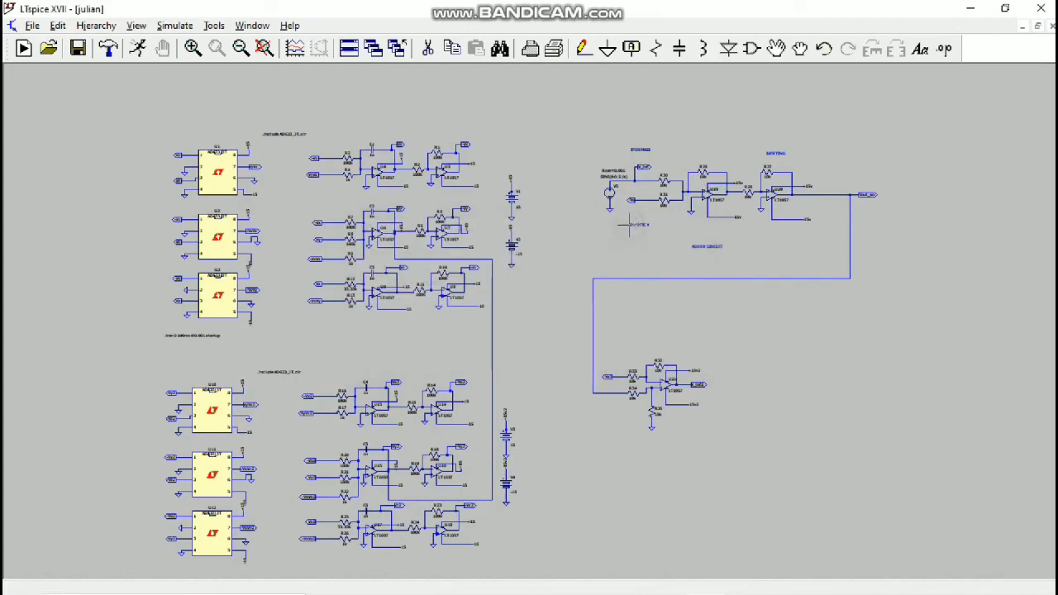
- Add the comment INFORMASI TERENKRIPSI beside the vertical line running down from Vout_en
left_click(920, 49)
type("IFOSRMAOSI TEREKRIPOSI")
left_click(402, 308)
key("BackSpace")
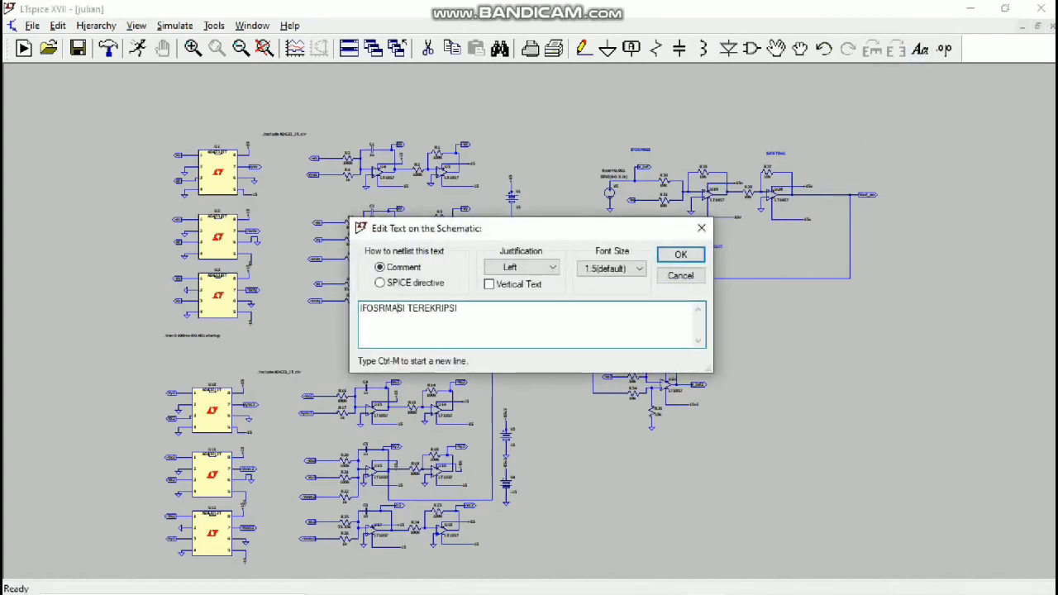
key("Return")
left_click(862, 274)
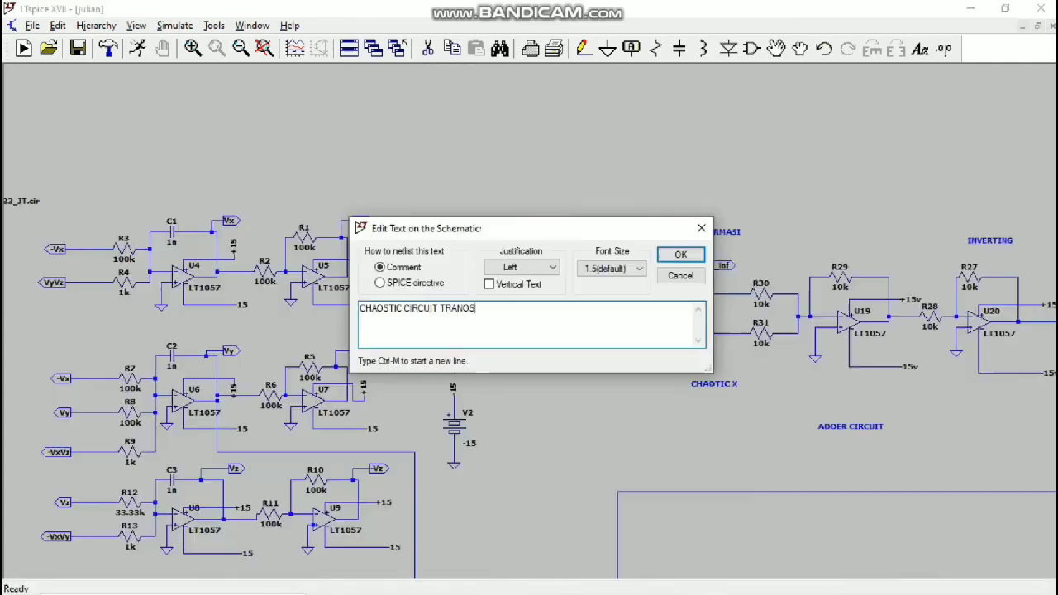
- Add the comment CHAOTIC CIRCUIT TRANSMITTER above the first chaotic circuit
type("MITTER")
left_click(464, 308)
key("BackSpace")
left_click(386, 307)
key("BackSpace")
left_click(677, 255)
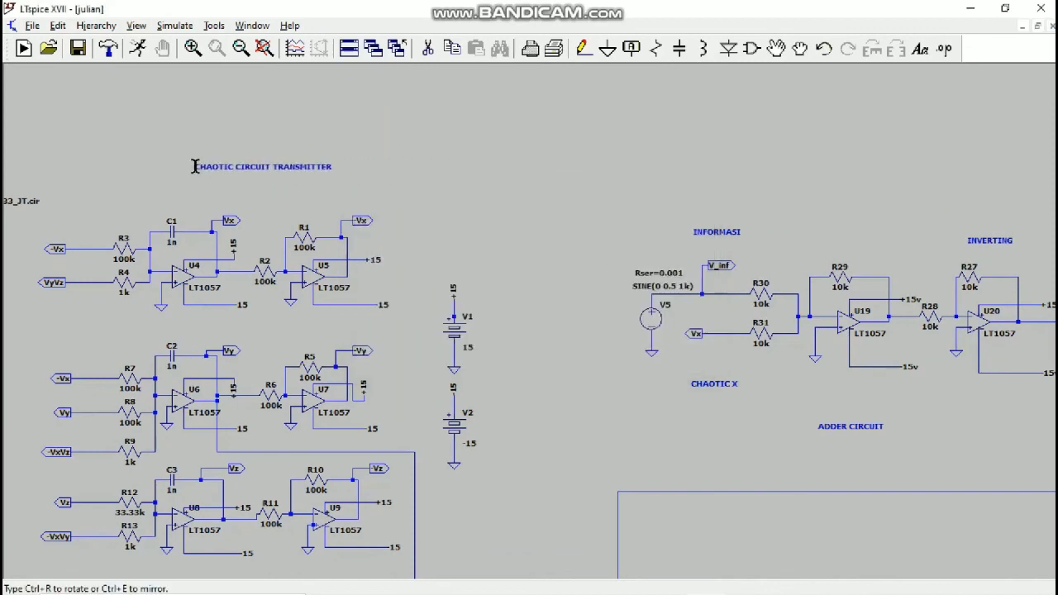
left_click(194, 166)
- Add comments labelling the second circuit CHAOTIC CIRCUIT RECEIVER, the line from U6 JALUR SINKRSNISASI and the U21 stage SUBTRACTOR CIRCUIT
left_click_drag(501, 225, 505, 102)
left_click_drag(590, 453, 724, 190)
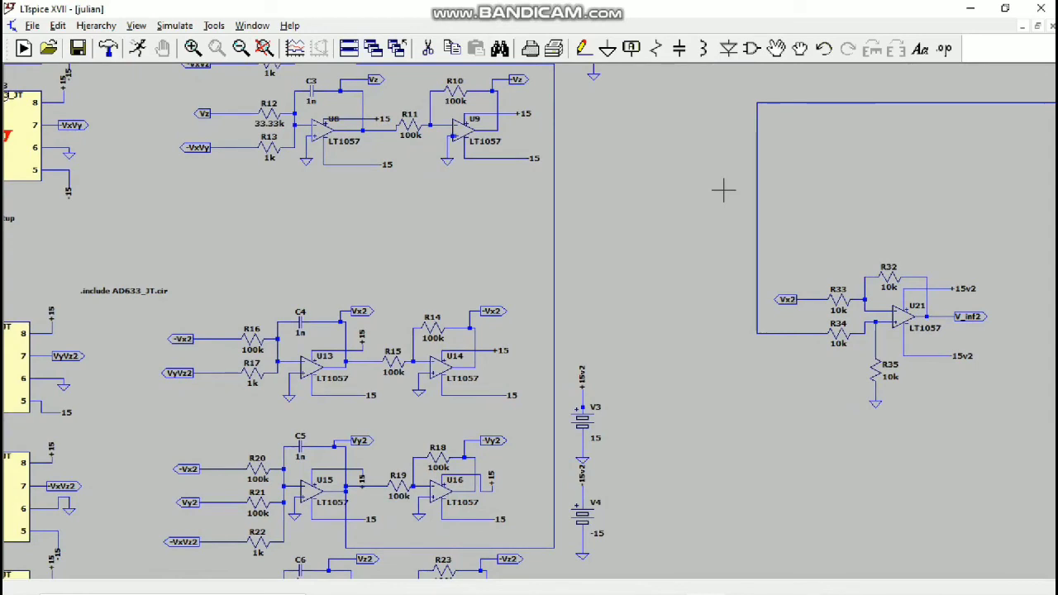
scroll(723, 191, "down", 3)
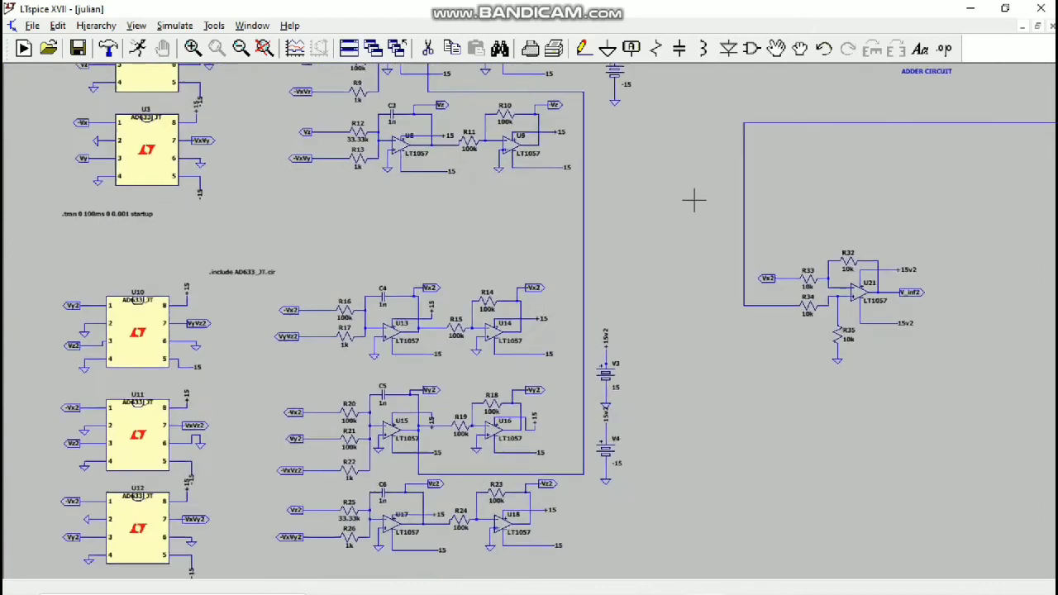
key("t")
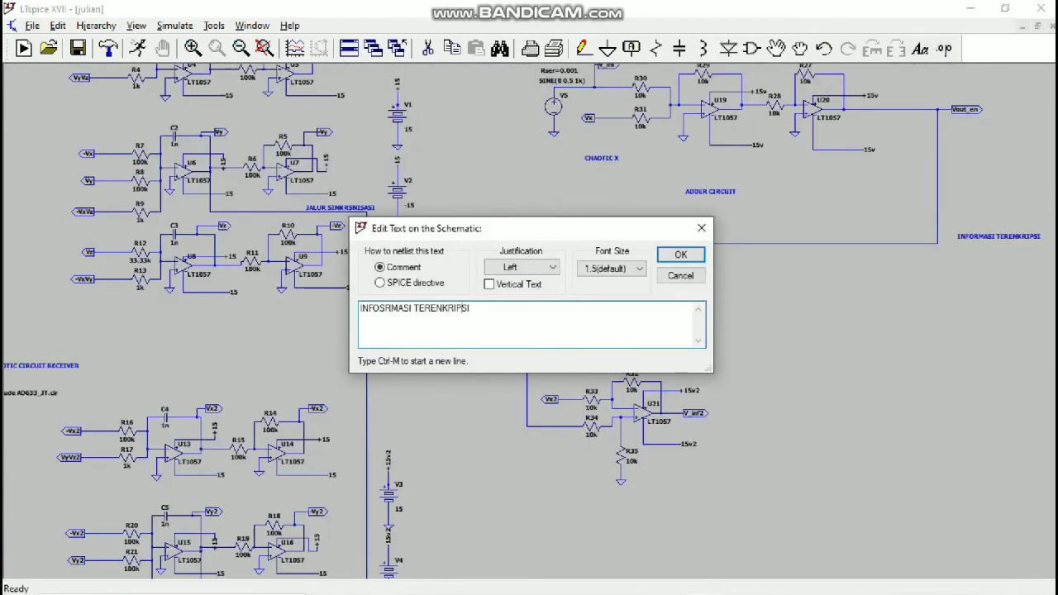
- Add the comment INFOSRMASI TERENKRIPSI beneath R34's input line and the comment CHAOTIC X' above the Vx2 port of R33
key("Return")
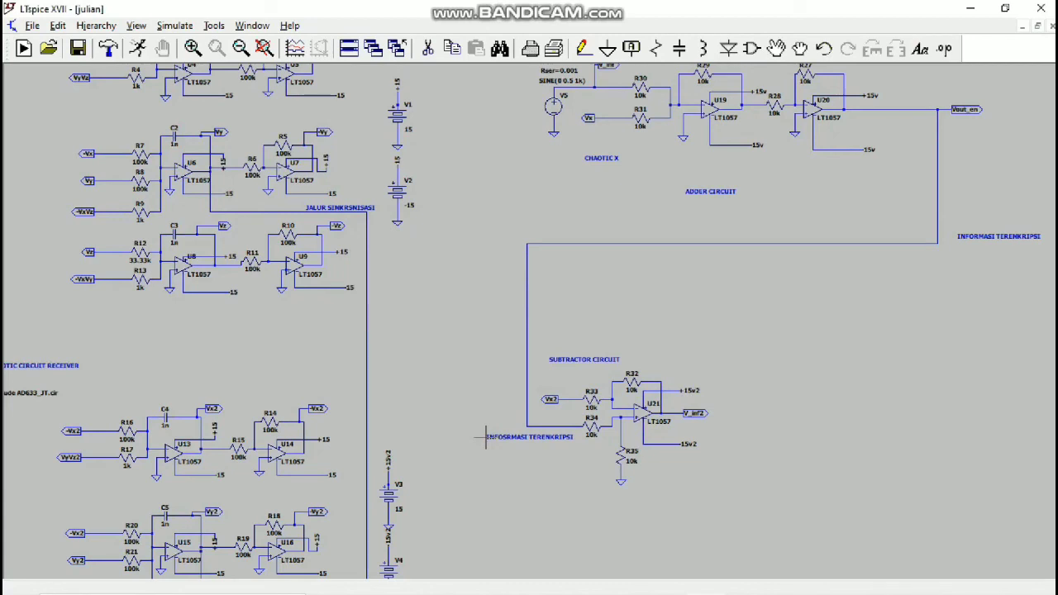
left_click(486, 437)
left_click(920, 49)
type("CHAI")
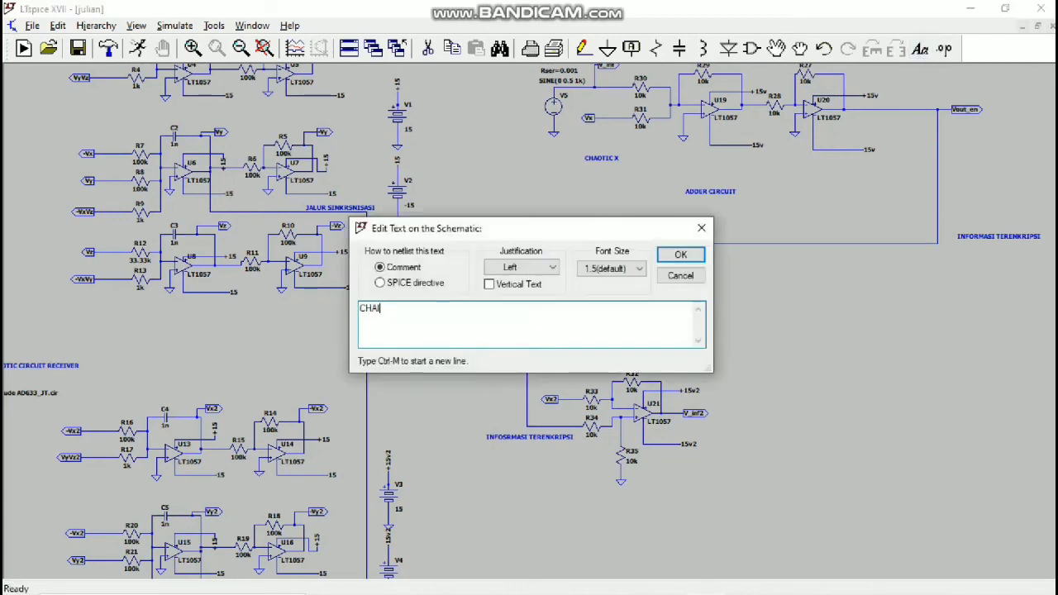
key("BackSpace")
key("Return")
left_click(541, 383)
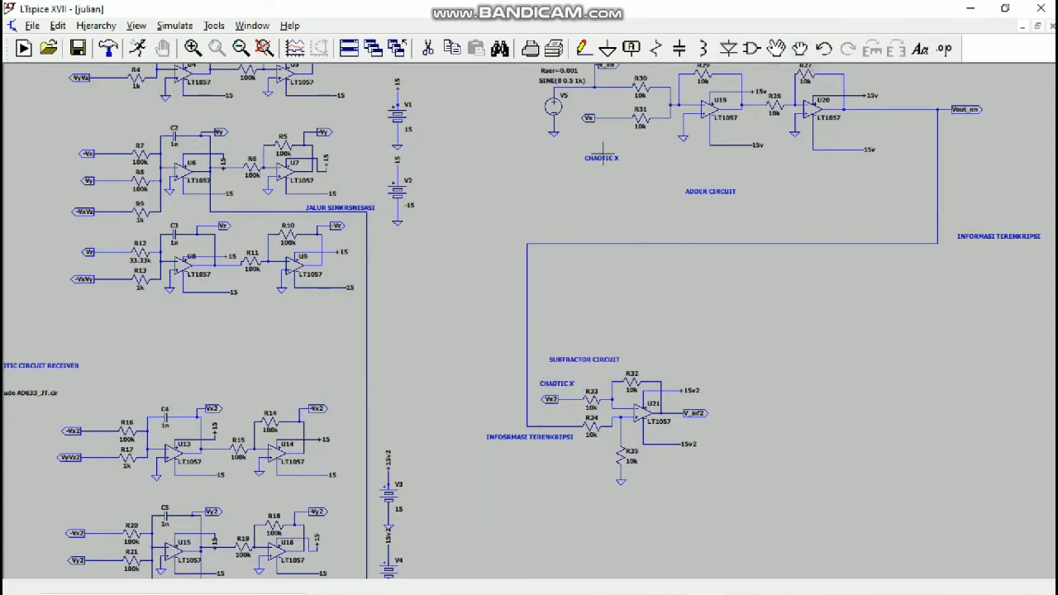
- Move the CHAOTIC X comment closer to the Vx port of R31
left_click(799, 49)
left_click_drag(607, 158, 595, 146)
- Add the comment TRANSMITTER above the first chaotic circuit's CHAOTIC CIRCUIT TRANSMITTER label
left_click(920, 48)
type("TRANSMITTER")
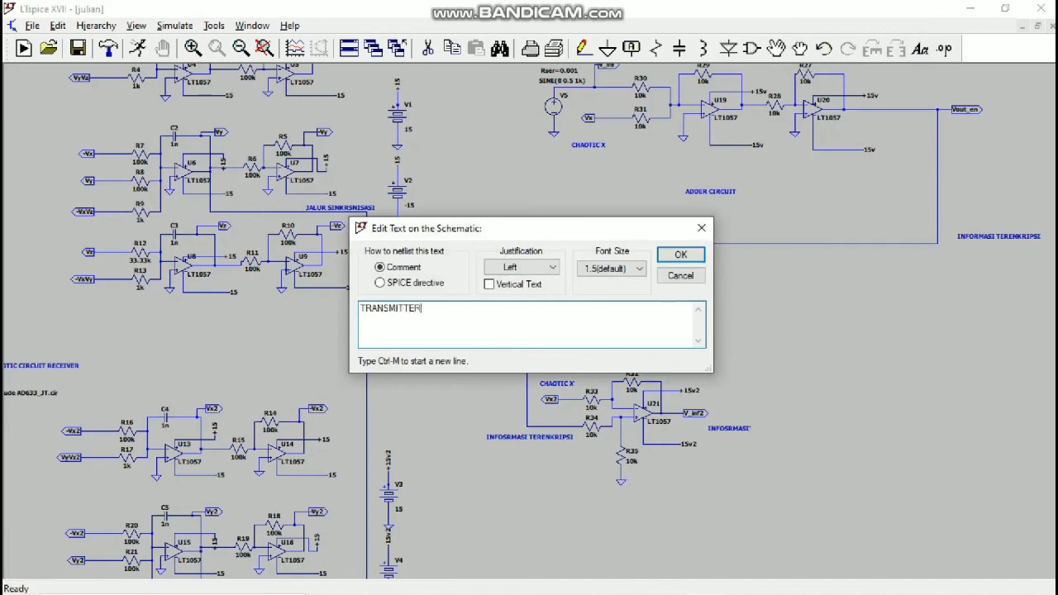
key("Return")
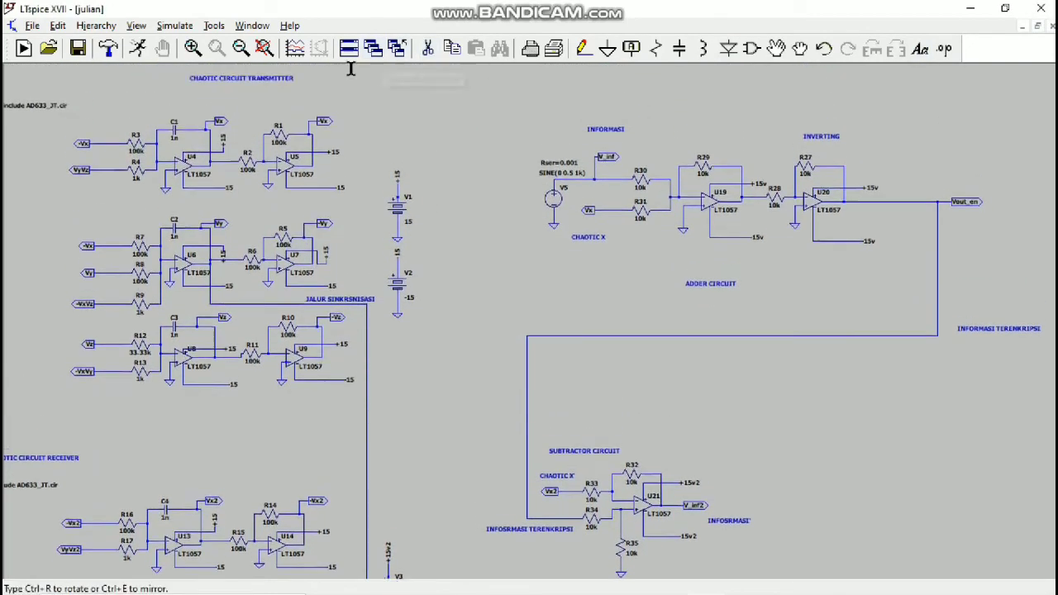
left_click(217, 96)
left_click_drag(364, 150, 513, 150)
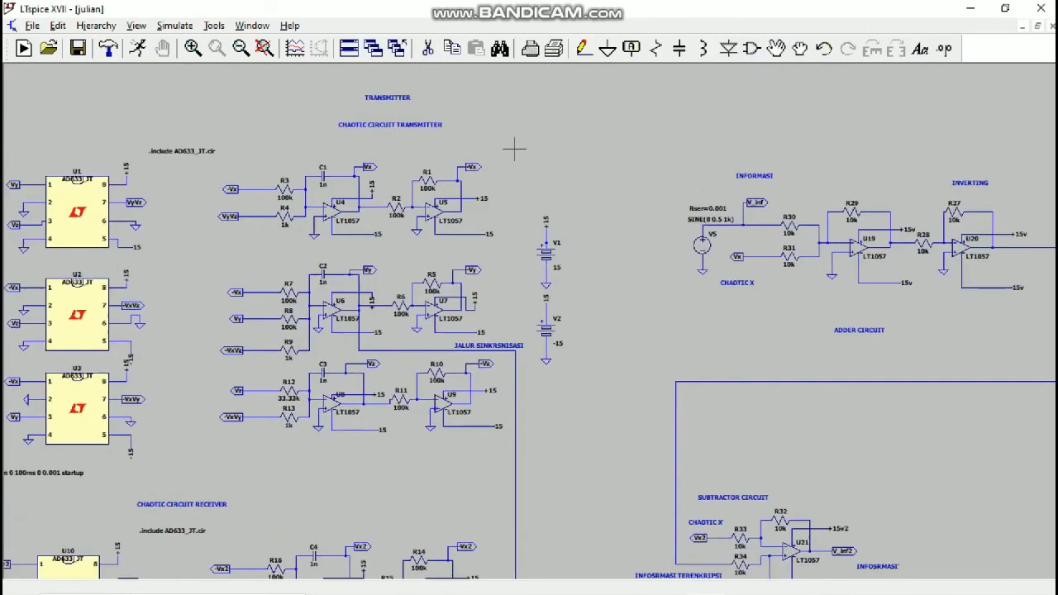
- Move the CHAOTIC CIRCUIT TRANSMITTER comment above the first circuit's .include AD633_JT.cir directive
left_click(775, 49)
left_click(418, 124)
left_click(211, 130)
- Add the comment RECEIVER in the gap between the upper and lower chaotic circuits
left_click(920, 48)
type("RECEIVER")
key("Return")
left_click(380, 477)
- Review the complete labelled schematic, covering the transmitter, receiver, adder and subtractor sections
left_click_drag(722, 491, 636, 434)
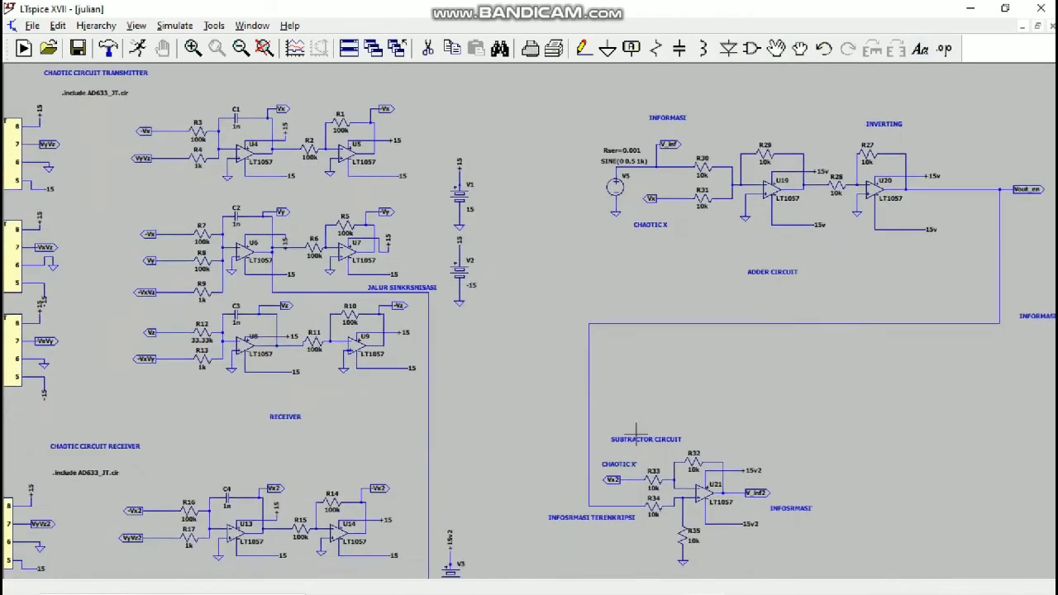
left_click(685, 582)
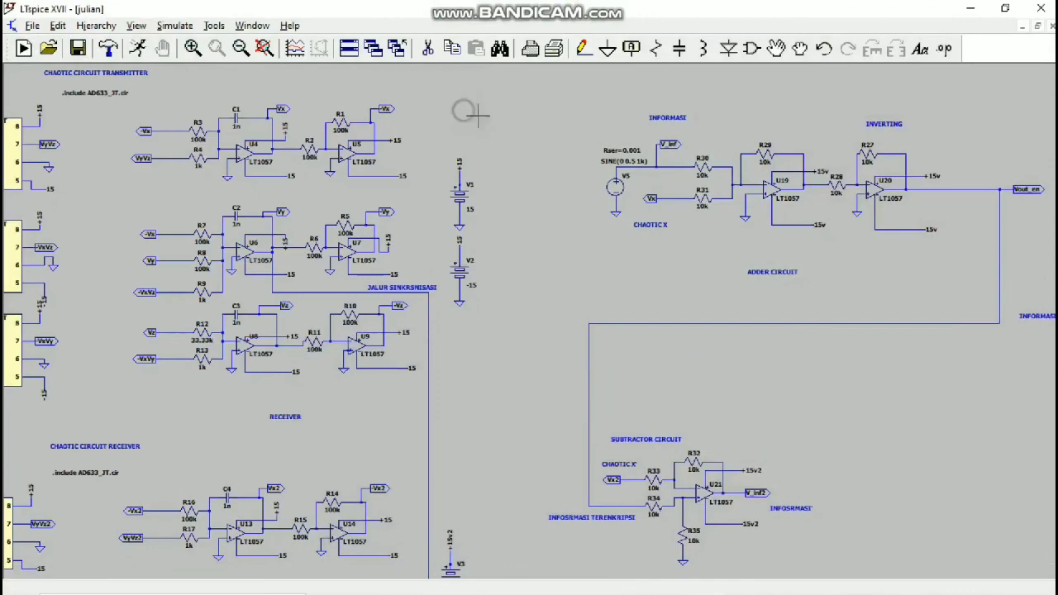
left_click_drag(472, 107, 614, 110)
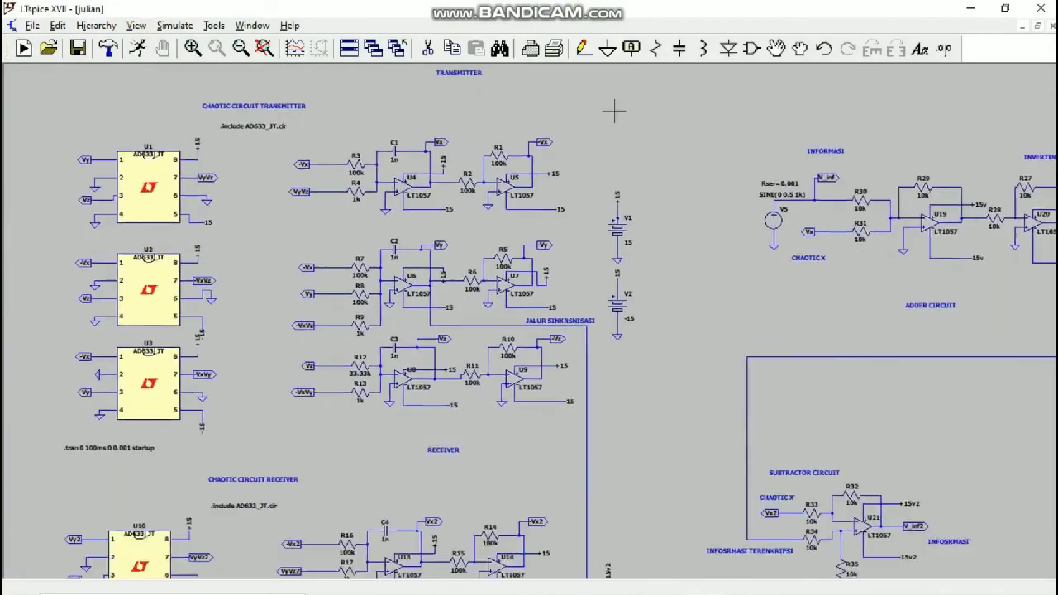
left_click_drag(644, 266, 636, 200)
left_click_drag(615, 320, 396, 234)
left_click_drag(659, 281, 512, 332)
scroll(511, 332, "down", 5)
scroll(658, 367, "up", 1)
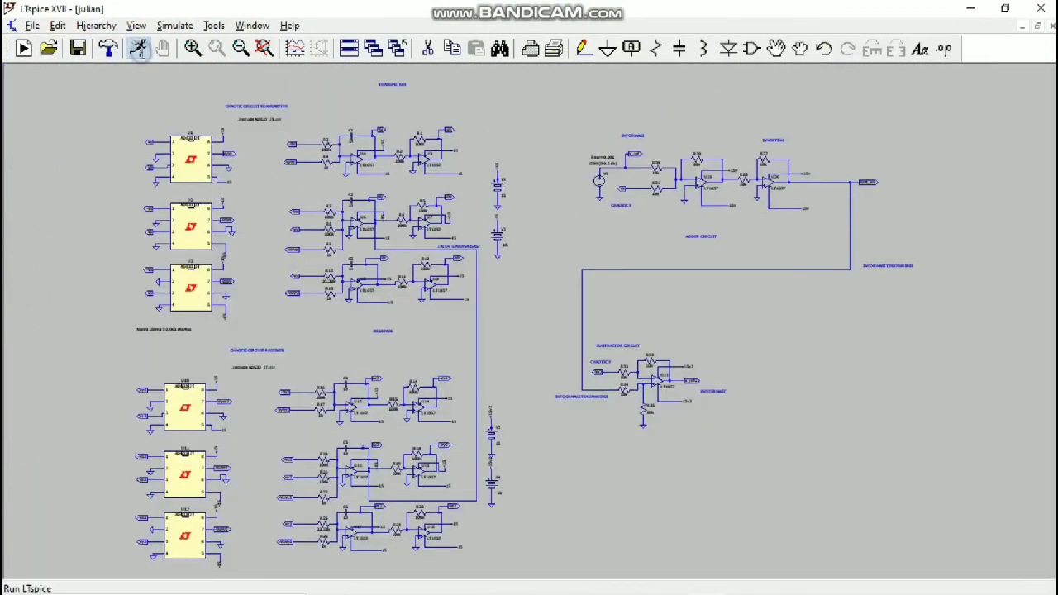
- Run the simulation and plot the V_inf voltage over about the first 11 ms
left_click(138, 49)
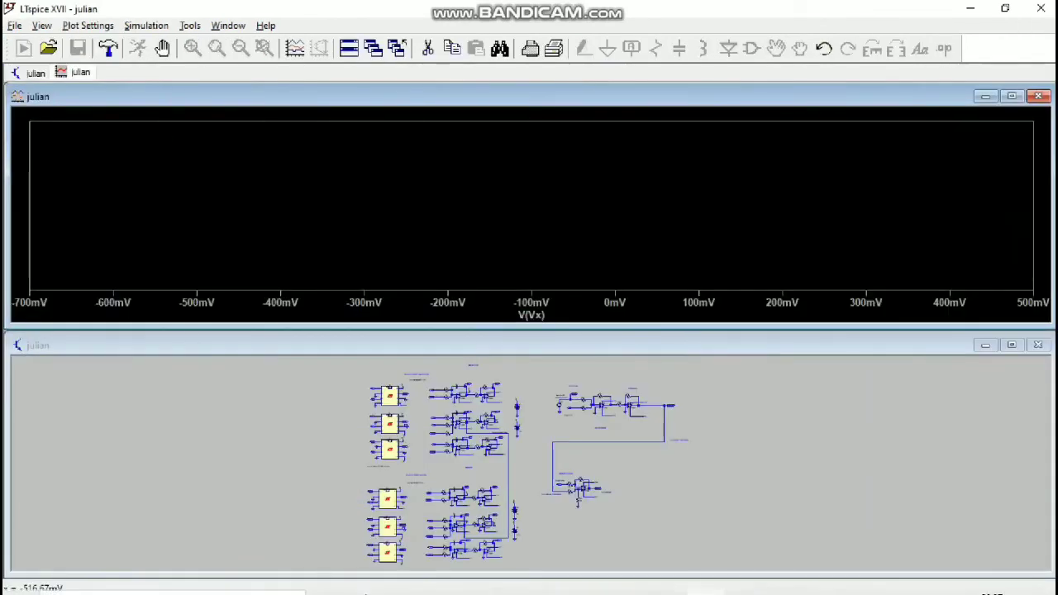
mouse_move(624, 592)
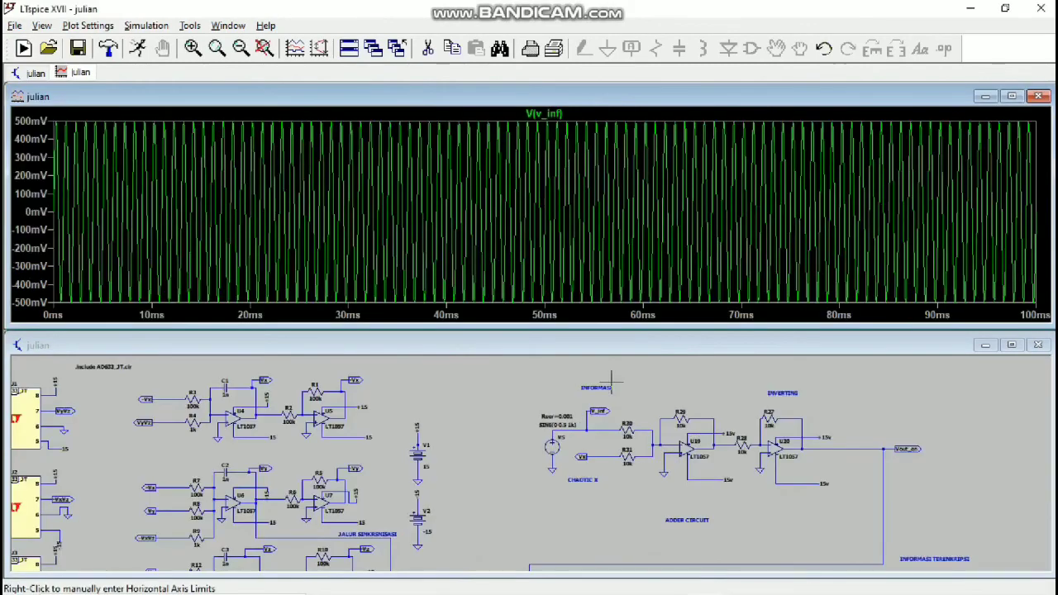
left_click(583, 429)
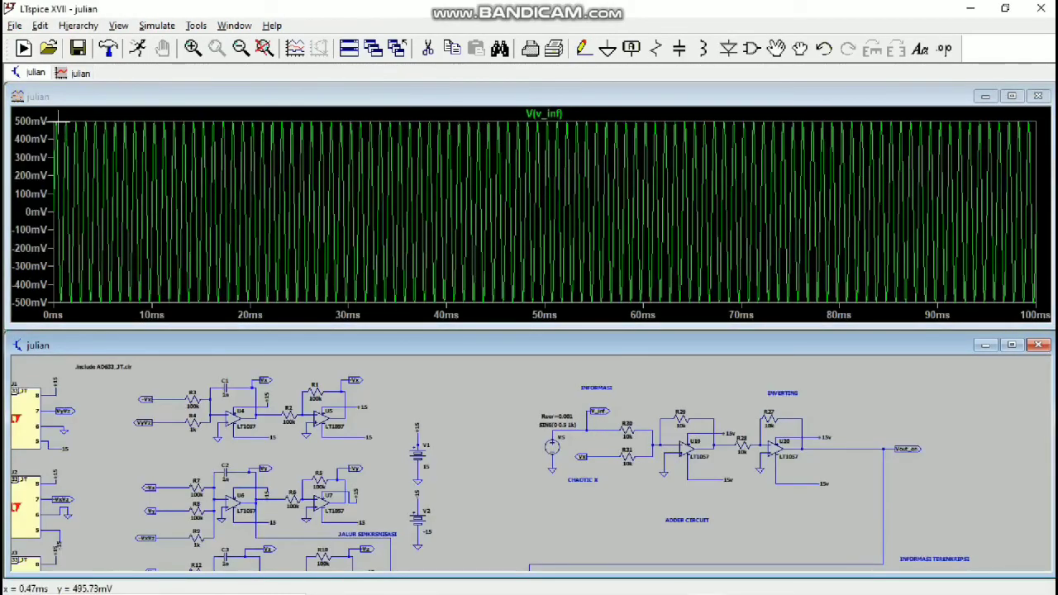
left_click_drag(56, 120, 152, 303)
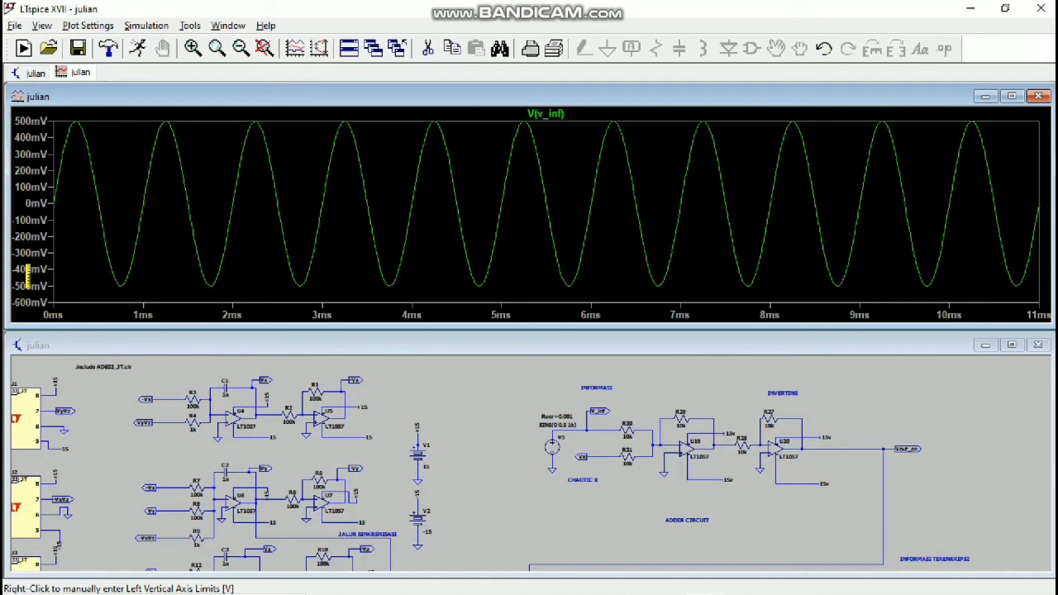
- Plot the Vx voltage at R31 in a new plot pane and add another empty plot pane
right_click(290, 241)
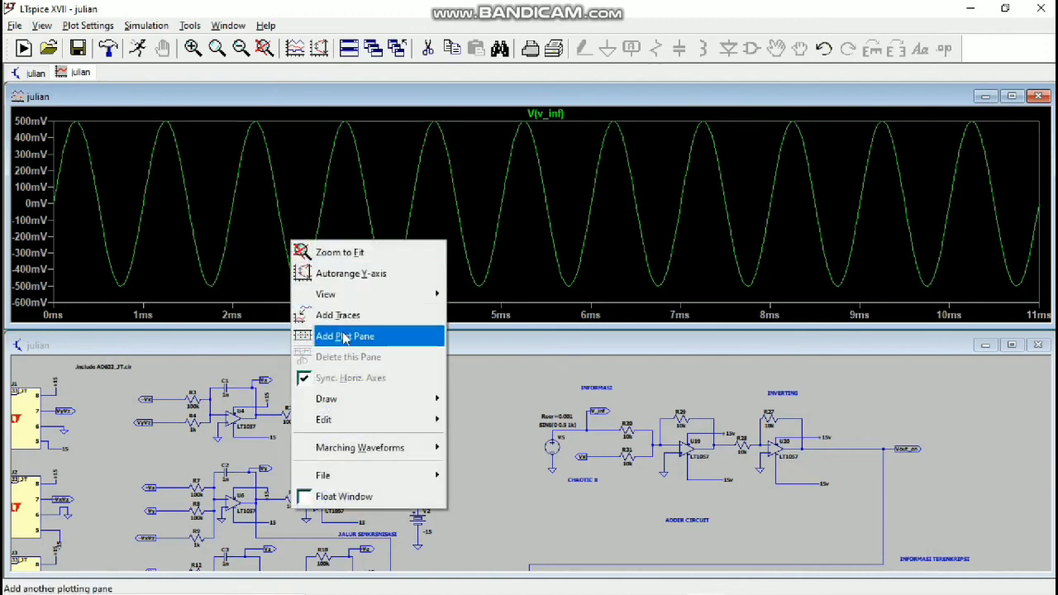
left_click(345, 338)
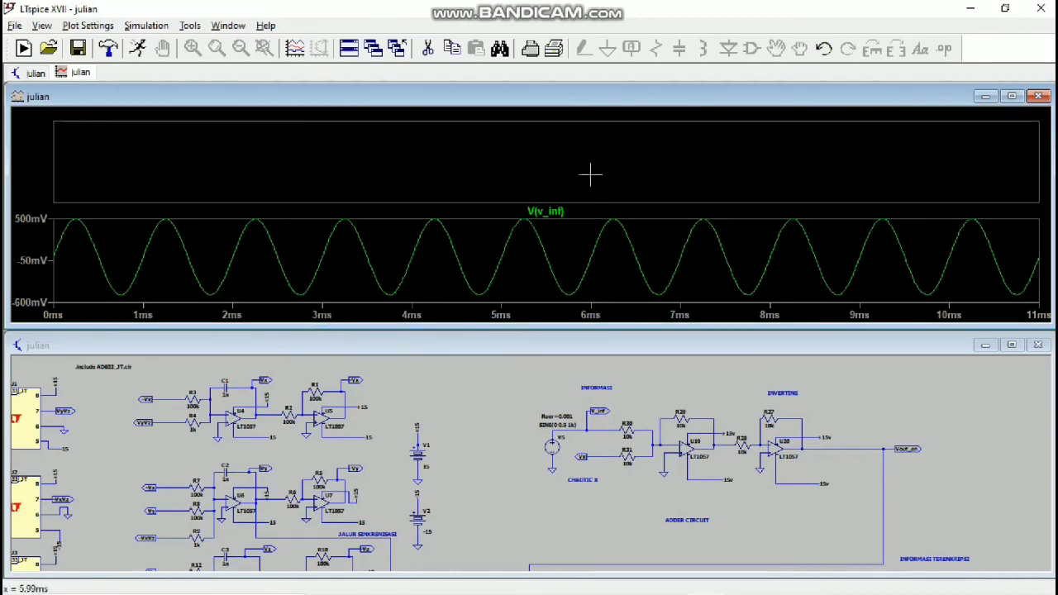
left_click(612, 454)
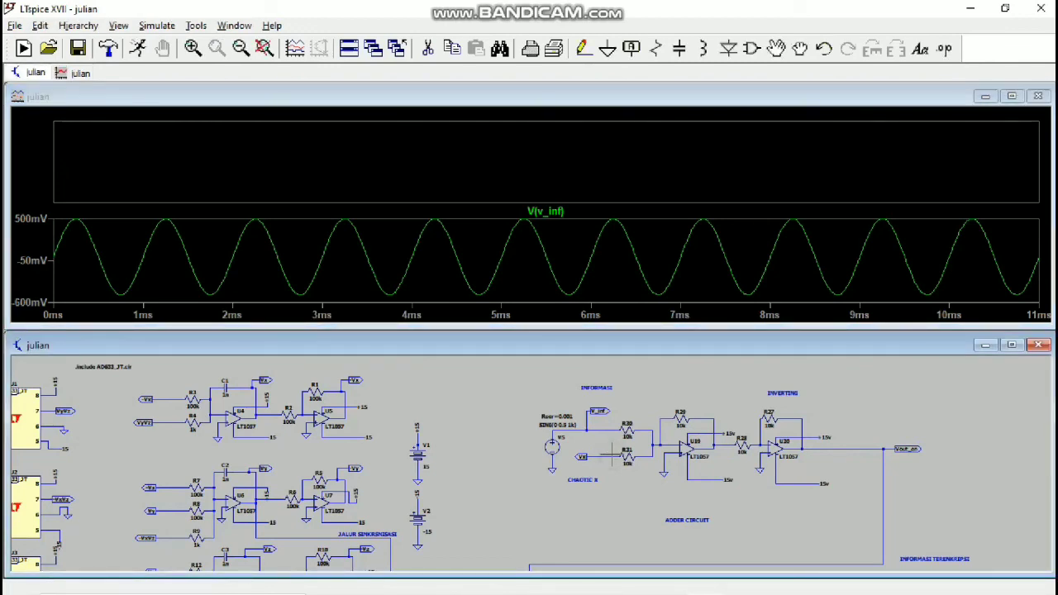
left_click(612, 453)
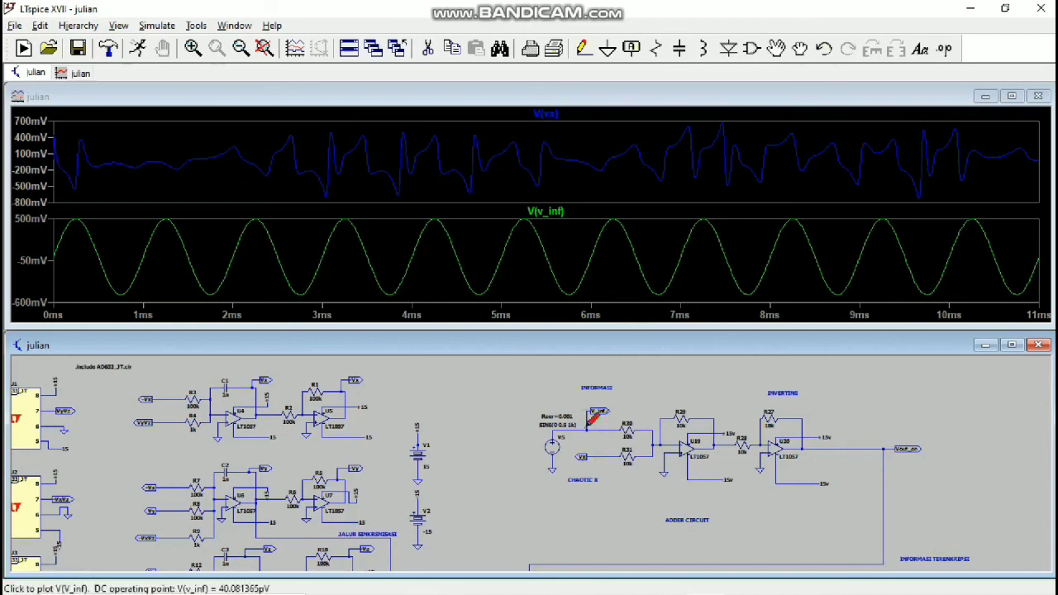
right_click(503, 171)
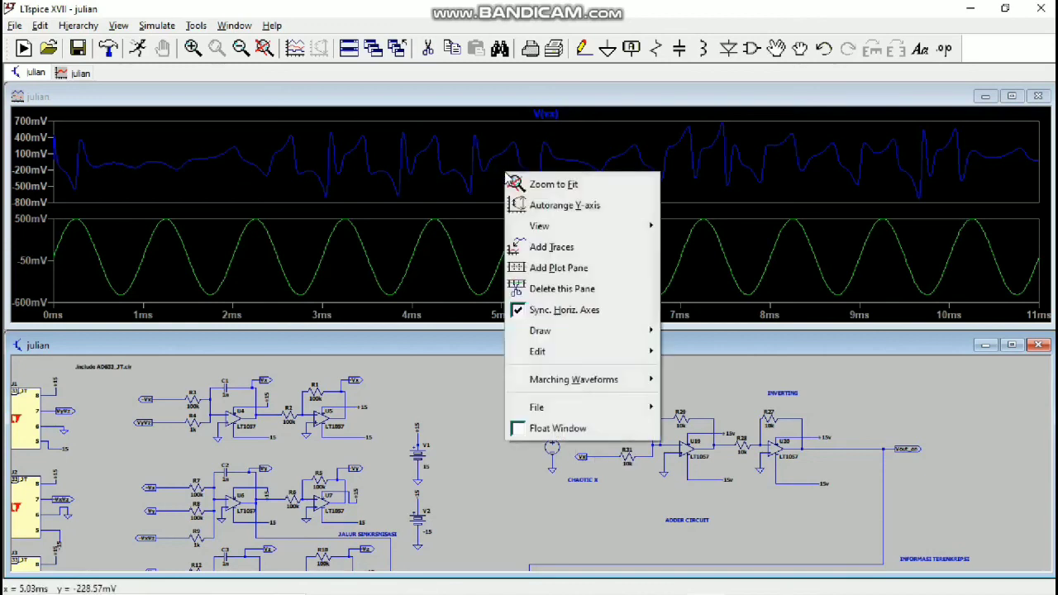
left_click(538, 270)
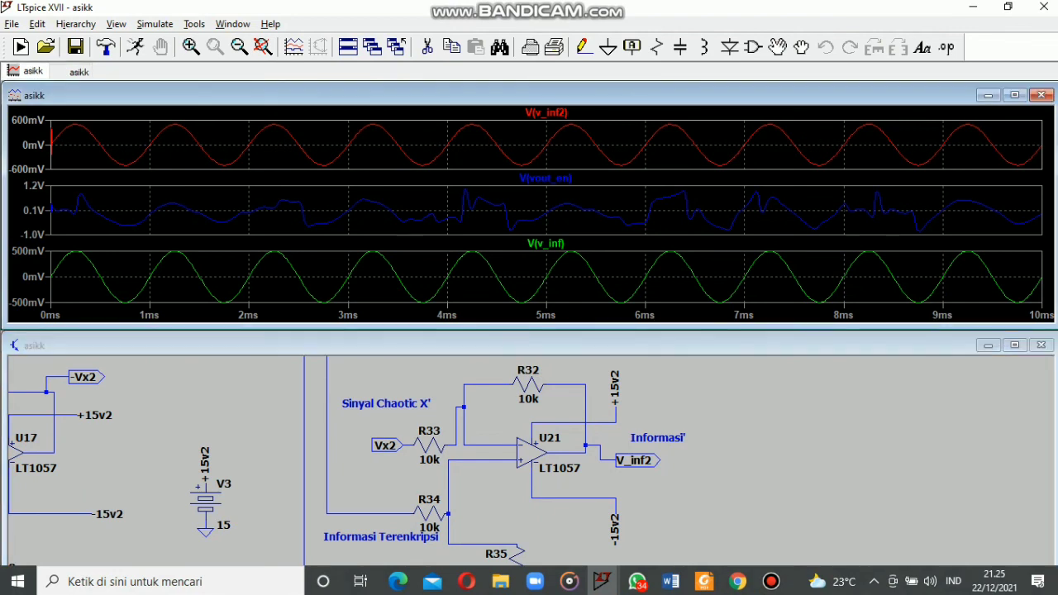
- Enlarge the asikk waveform window to compare the V_inf2, Vout_en and V_inf traces
left_click(1015, 95)
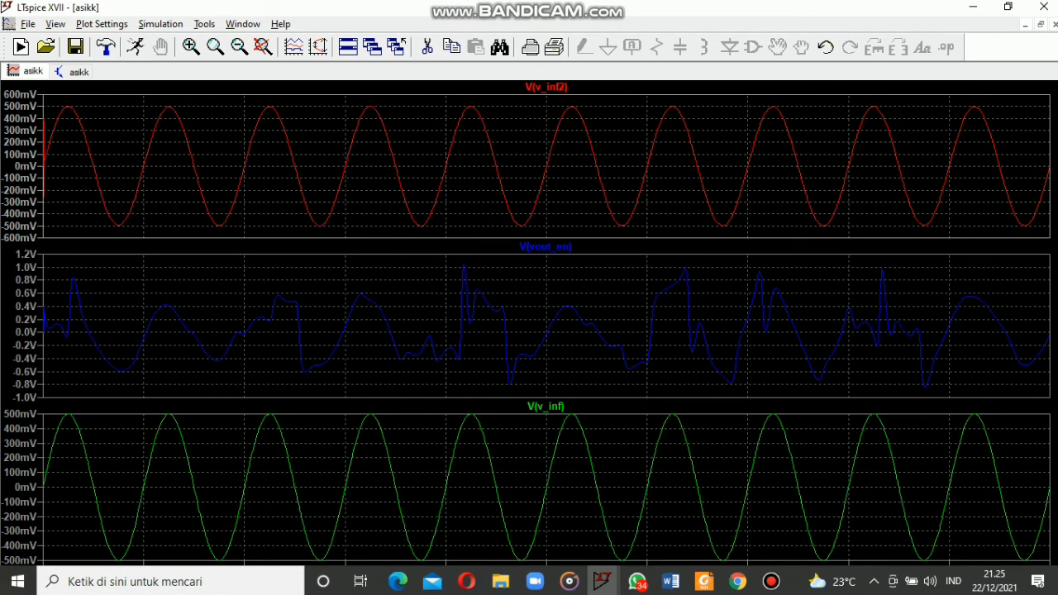
key("ctrl+F5")
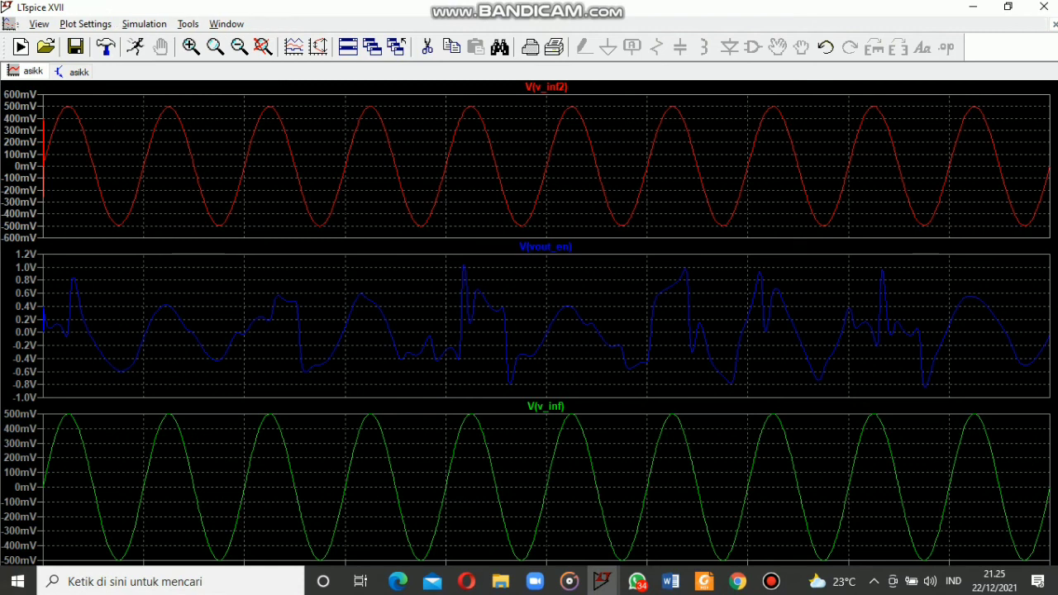